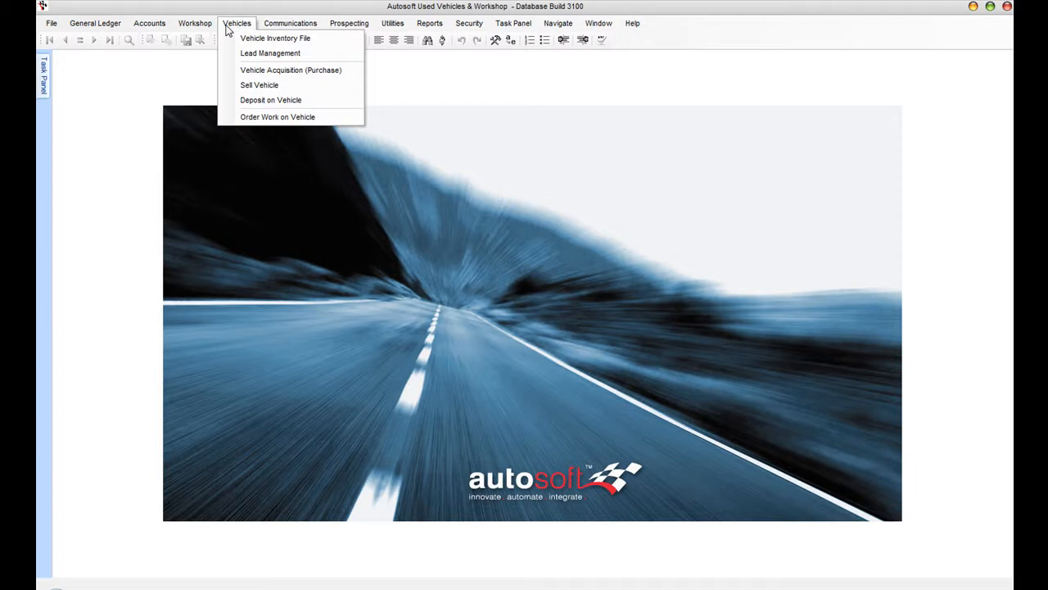
- Start a new vehicle purchase acquisition with Pickles Auctions as the supplier account
click(252, 72)
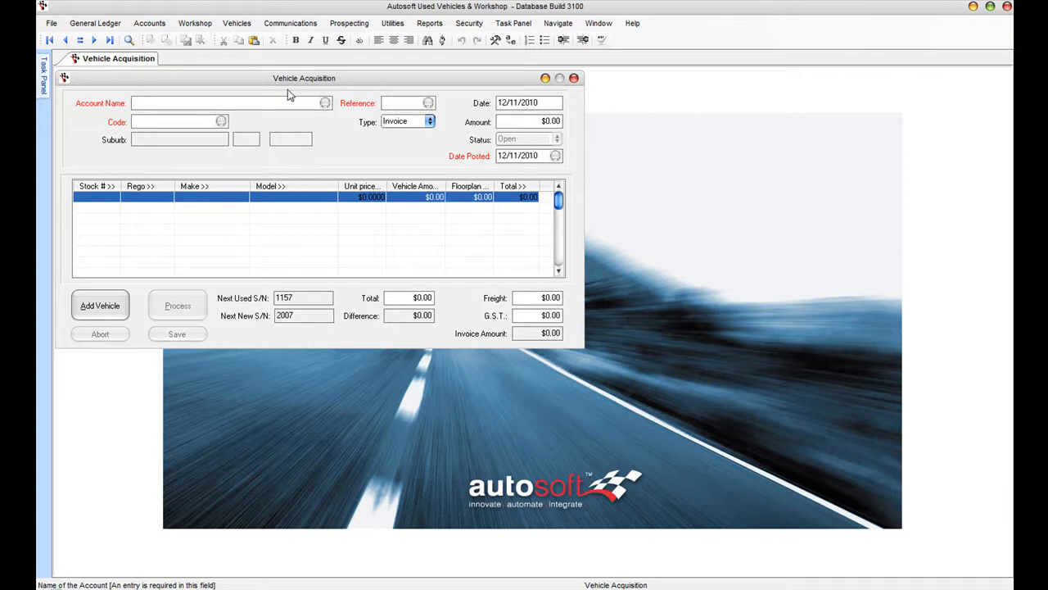
text(pickles)
key(Return)
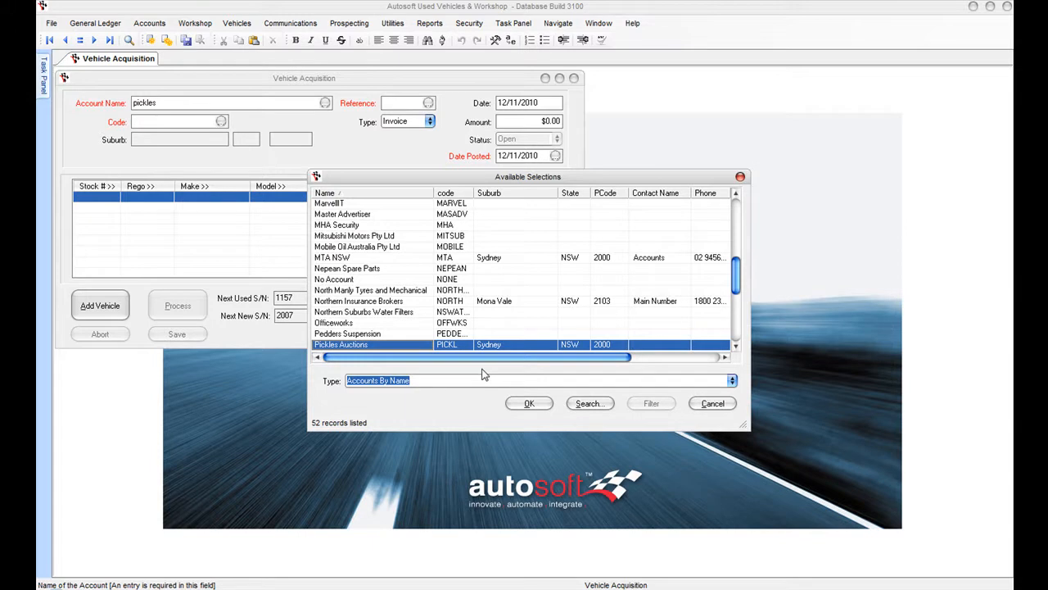
key(Return)
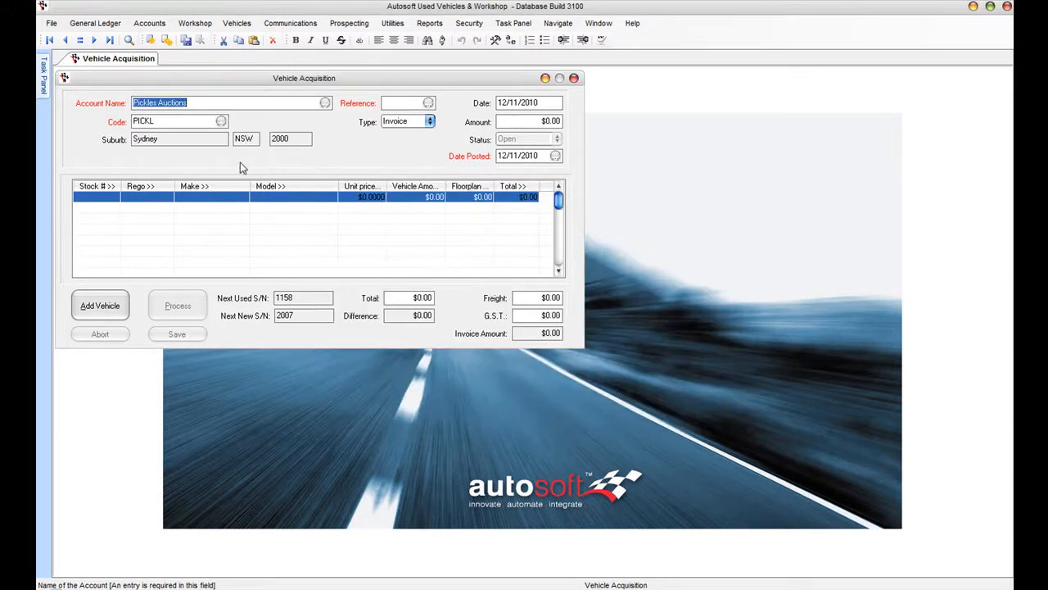
- Enter invoice reference 4546 and an invoice amount of $15,000.00
key(Tab)
key(Tab)
text(4546)
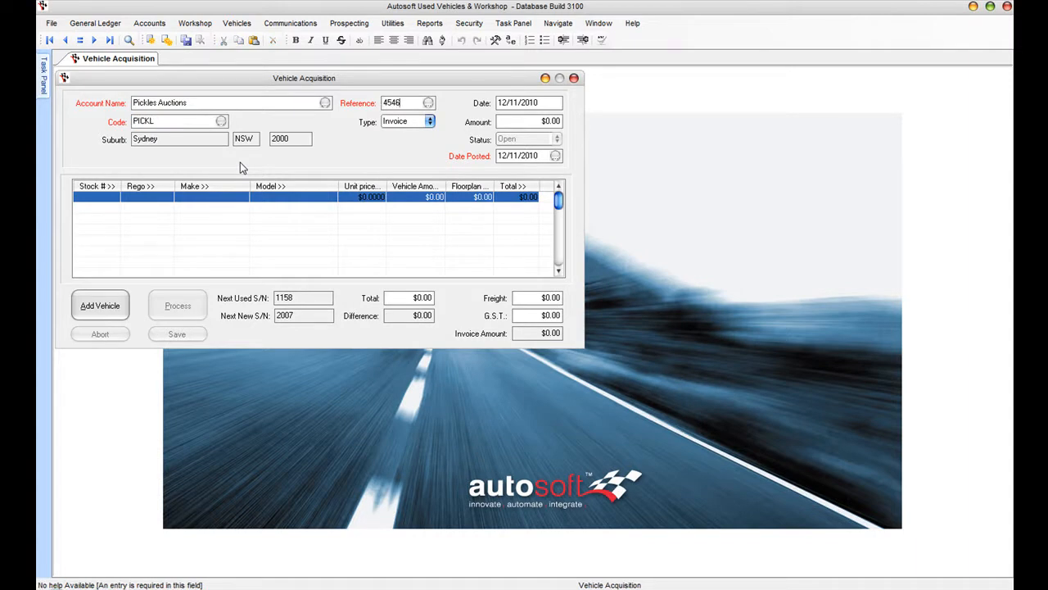
key(Tab)
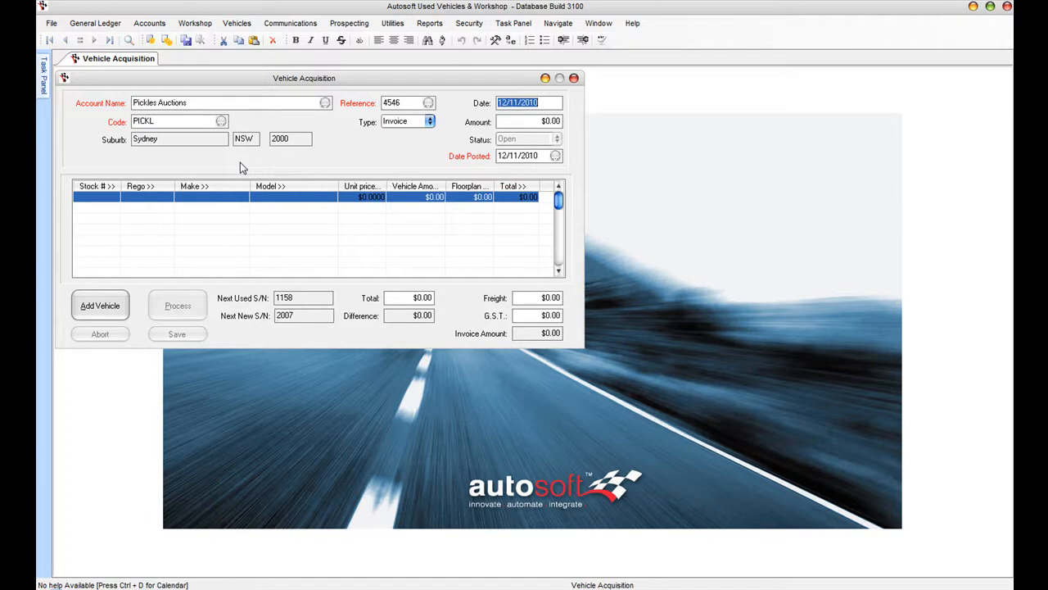
key(Tab)
text(15,)
text(000)
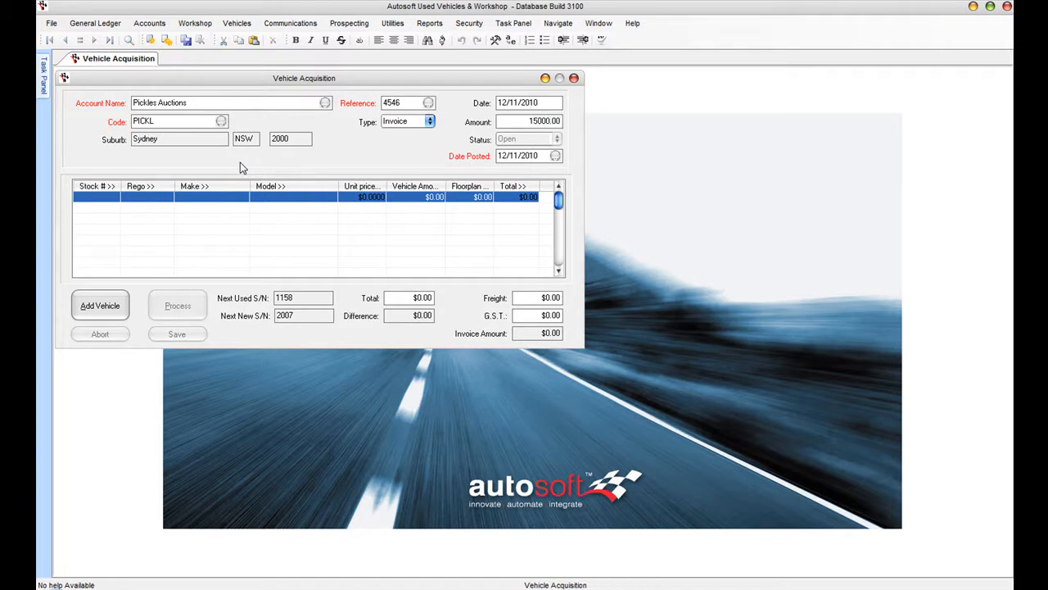
key(Tab)
- Add a vehicle to the invoice in the Used Vehicles group
click(96, 305)
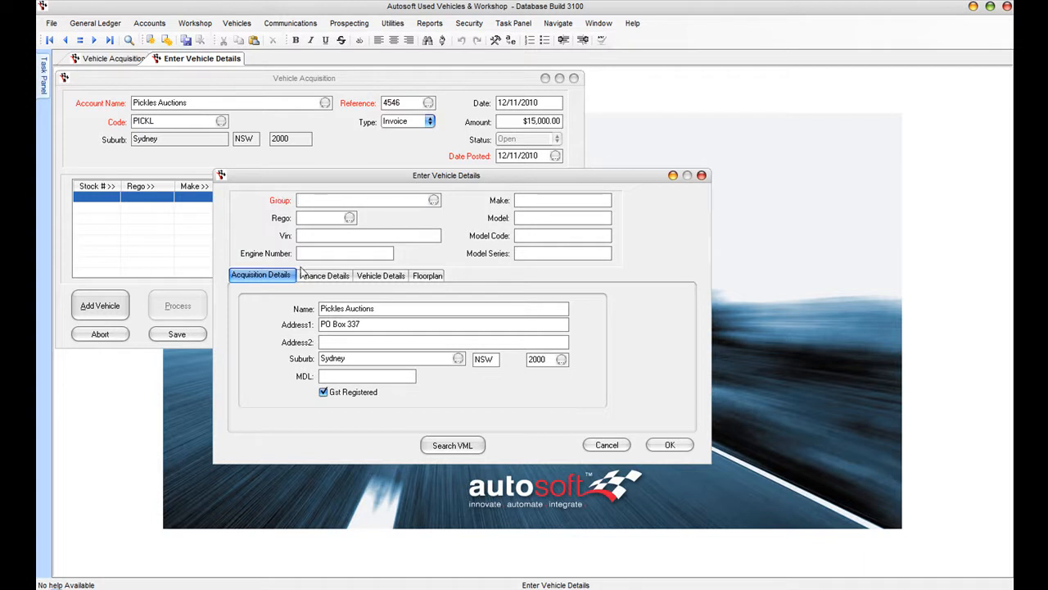
click(433, 201)
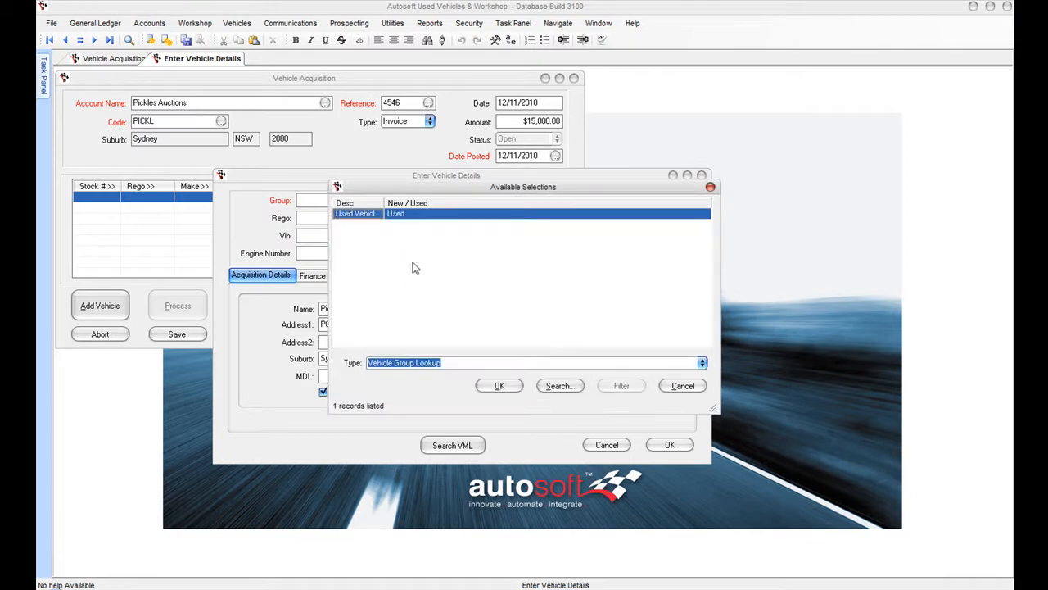
click(499, 385)
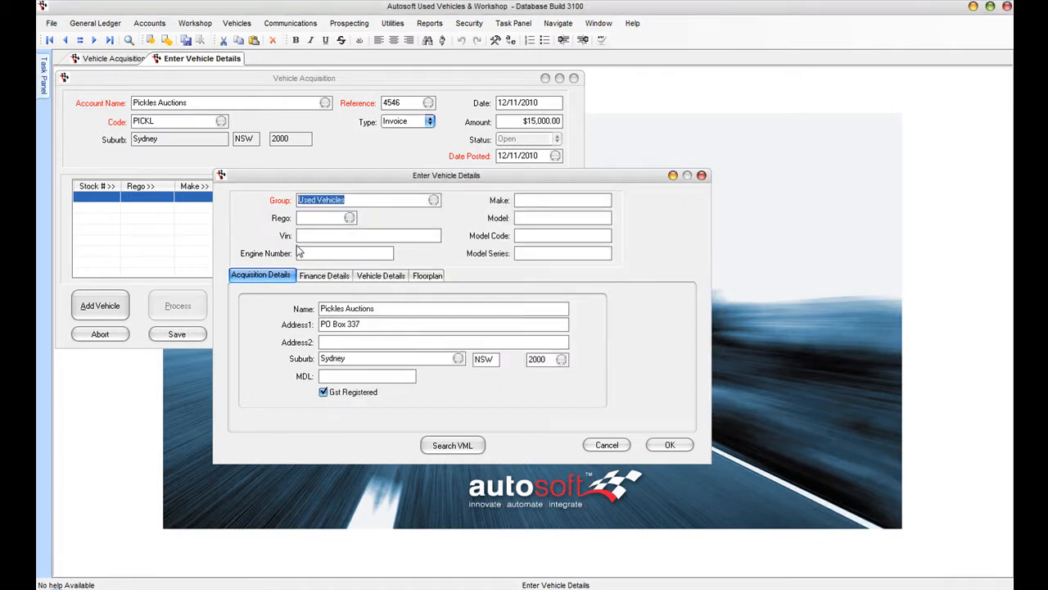
key(Tab)
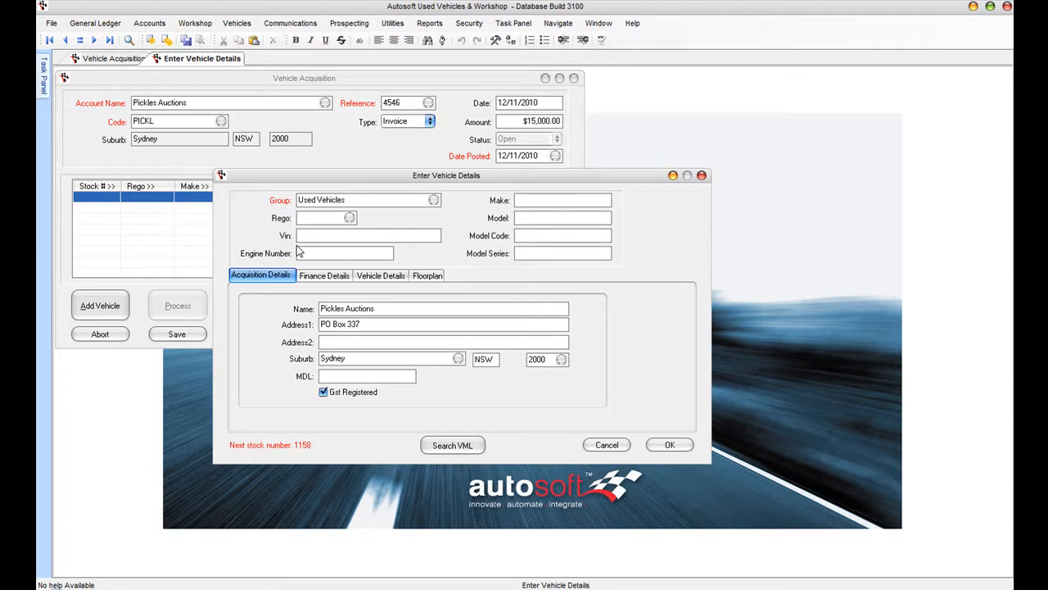
text(TRE88I)
text(DH87D83H8C37H8734747)
key(Tab)
text(33473744)
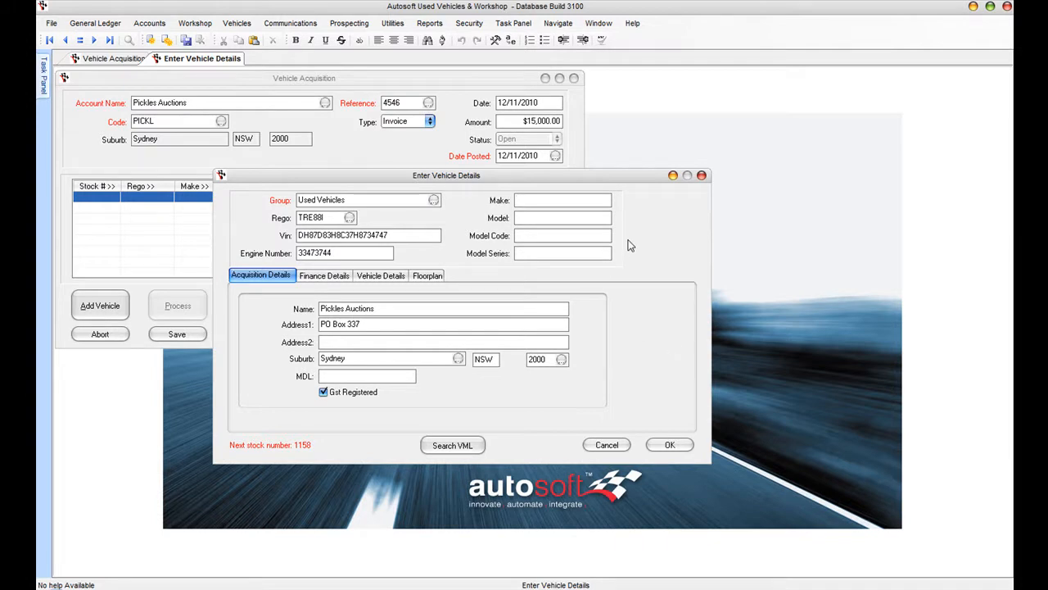
click(471, 445)
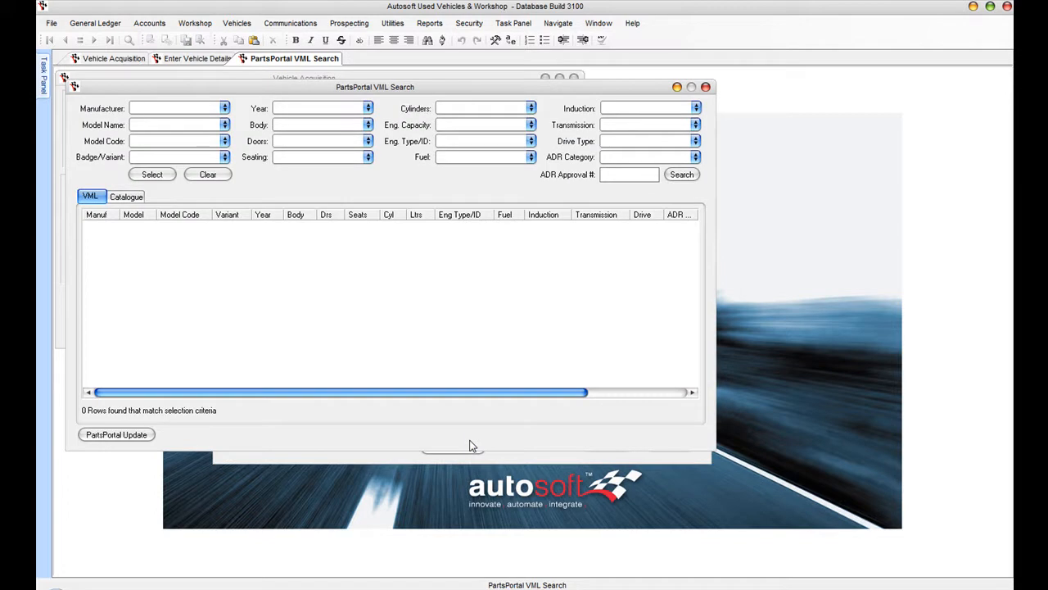
- Filter the VML search to HOLDEN, BERLINA, 2007 and apply the first VE model row
click(225, 108)
text(holden)
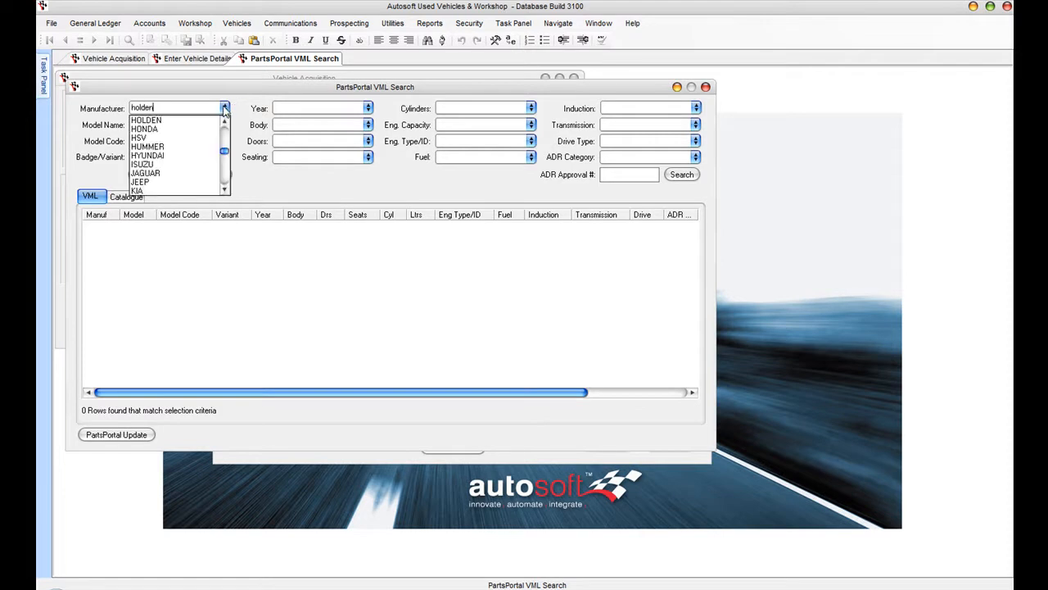
click(151, 121)
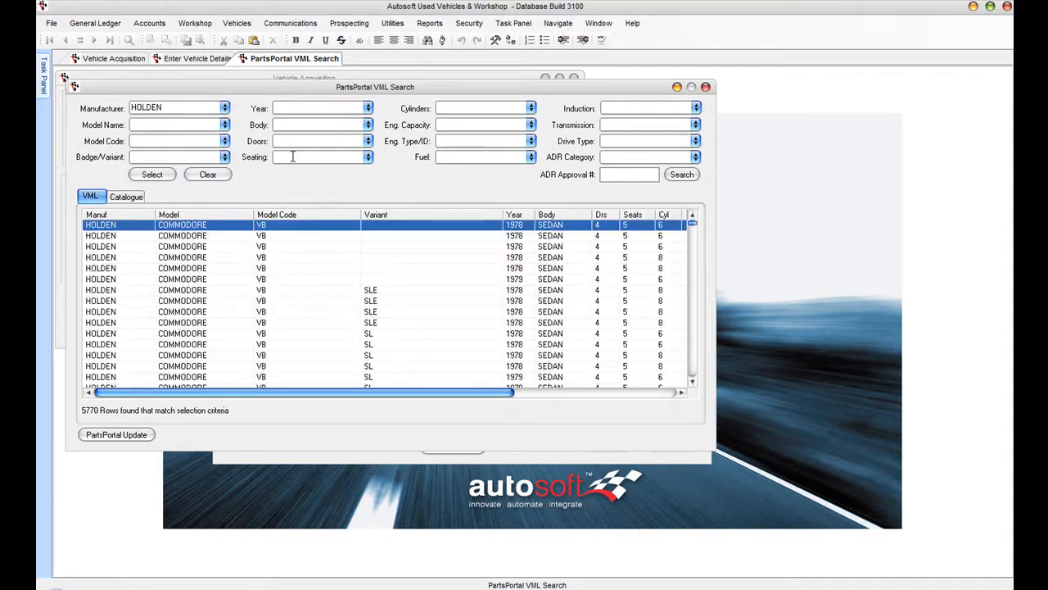
click(225, 127)
text(ber)
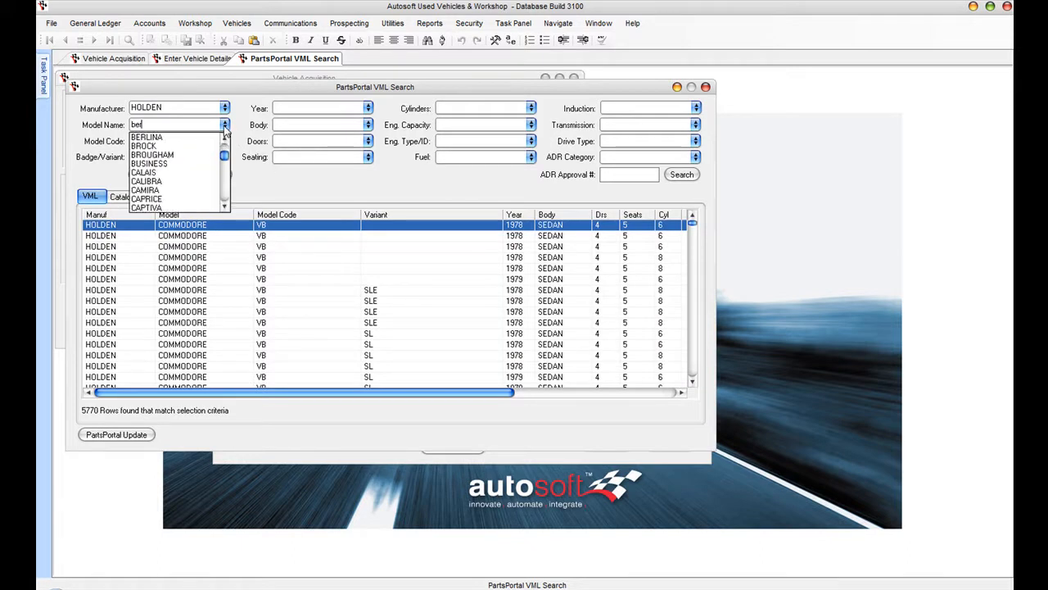
click(185, 138)
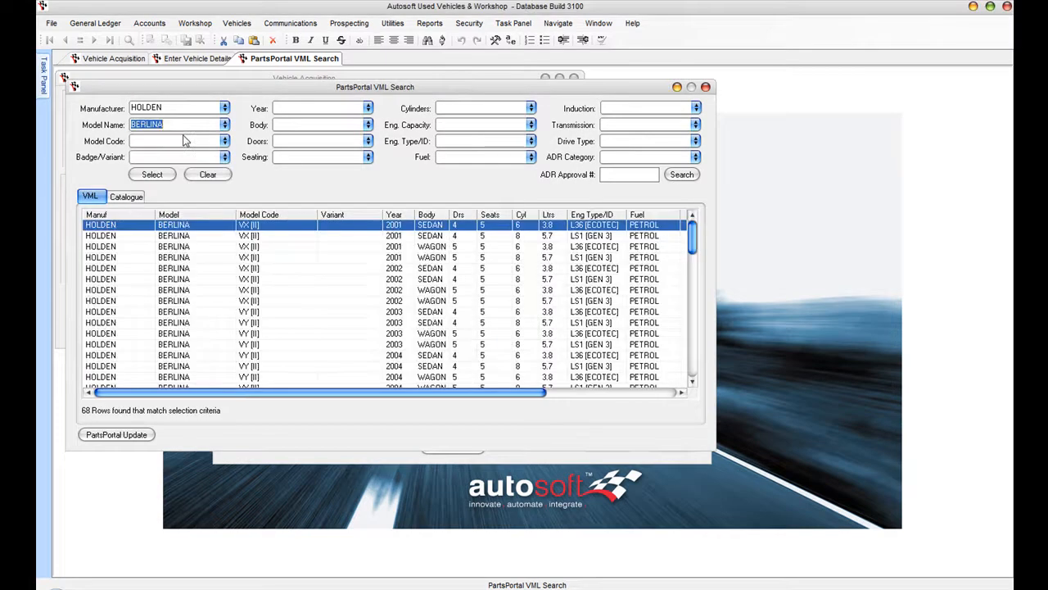
click(368, 108)
text(2007)
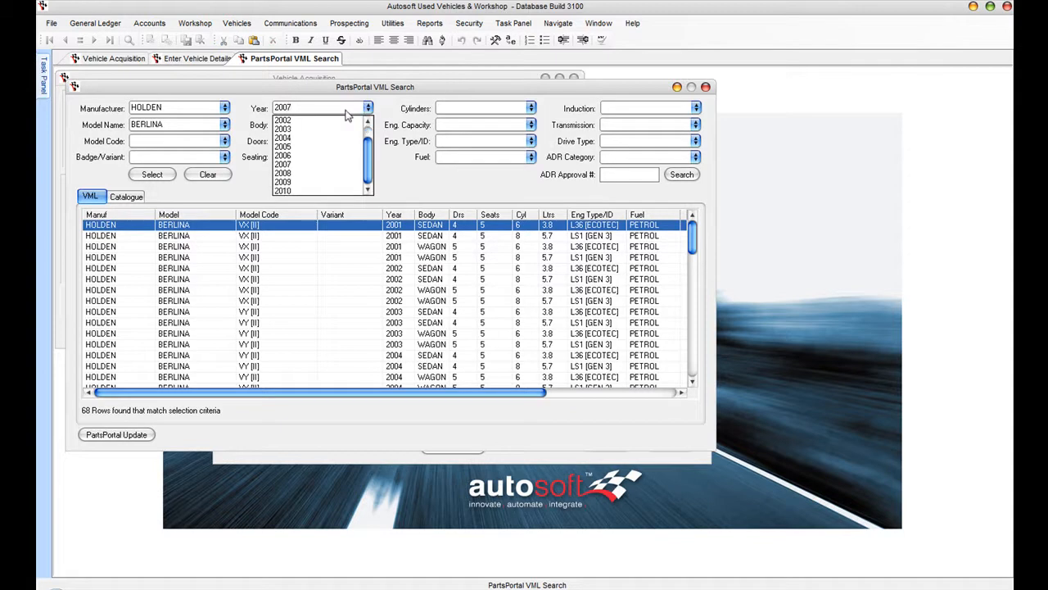
click(331, 164)
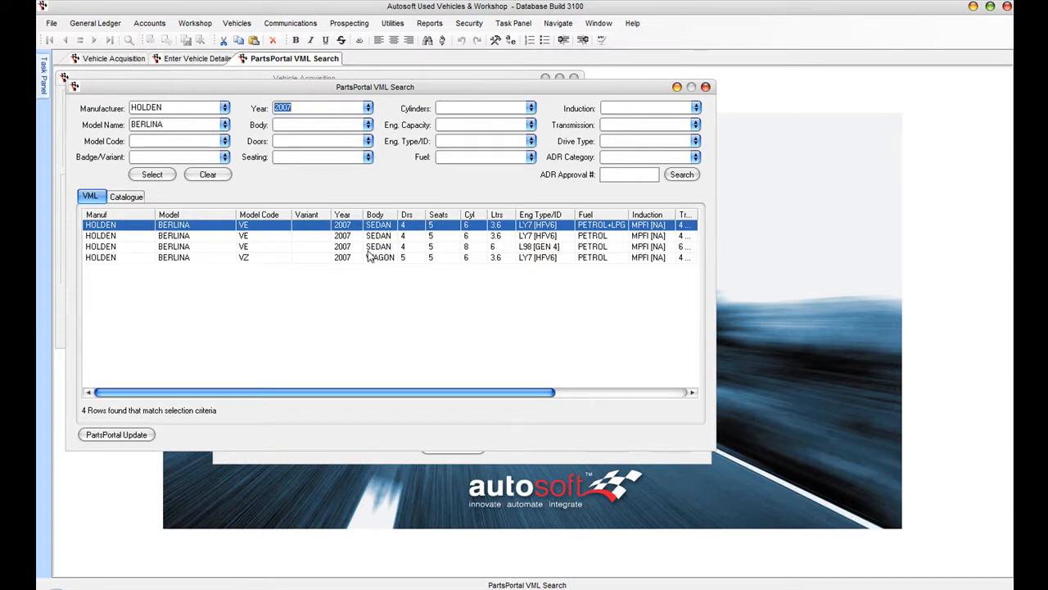
double_click(274, 225)
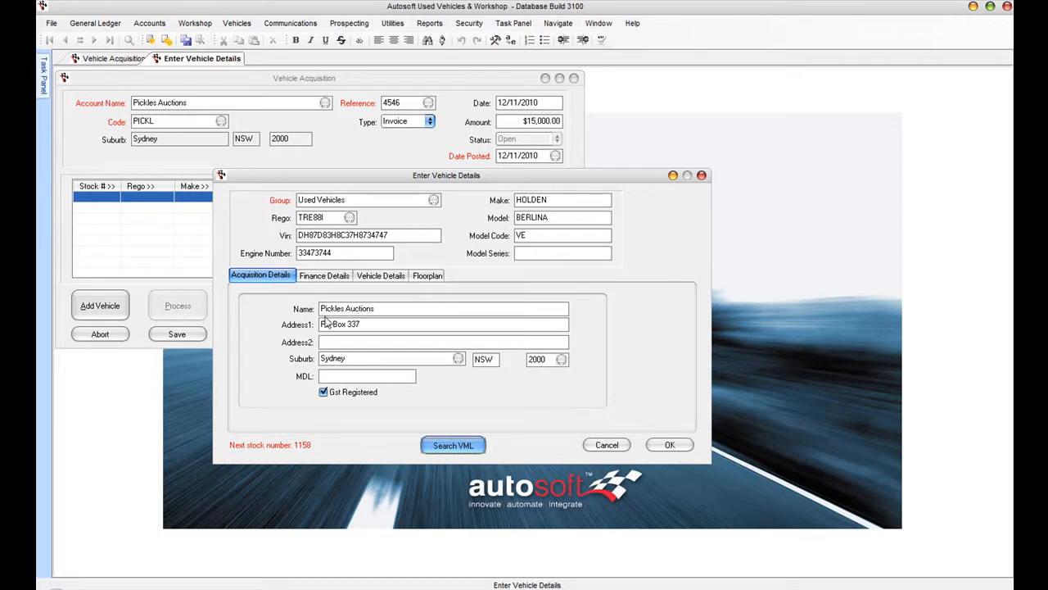
- Enter finance details: purchase price 15000.00, retail 21990, warranty provision 500 and load 800
click(332, 275)
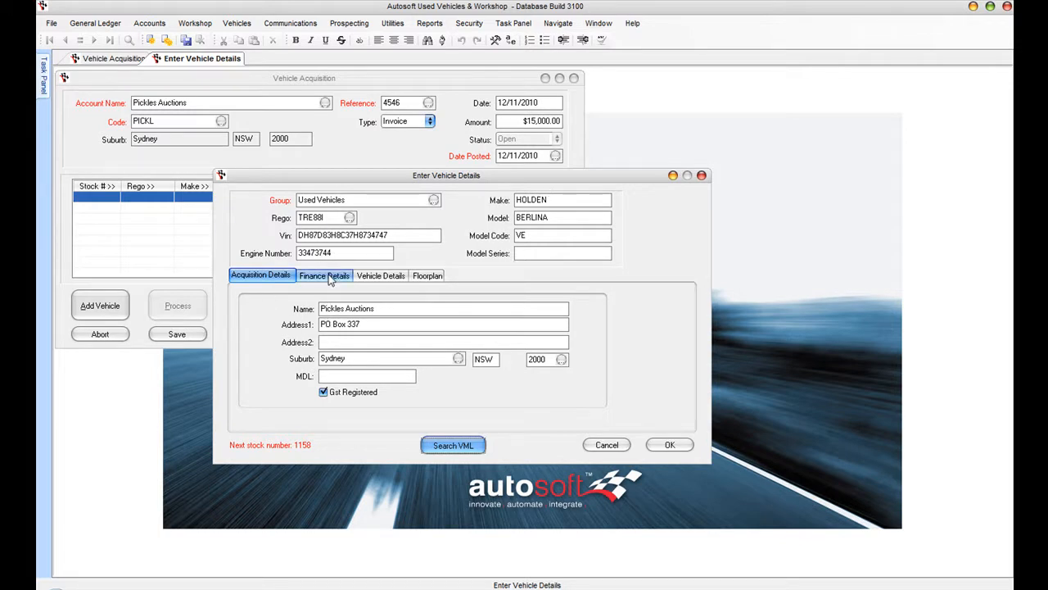
text(15000.00)
key(Tab)
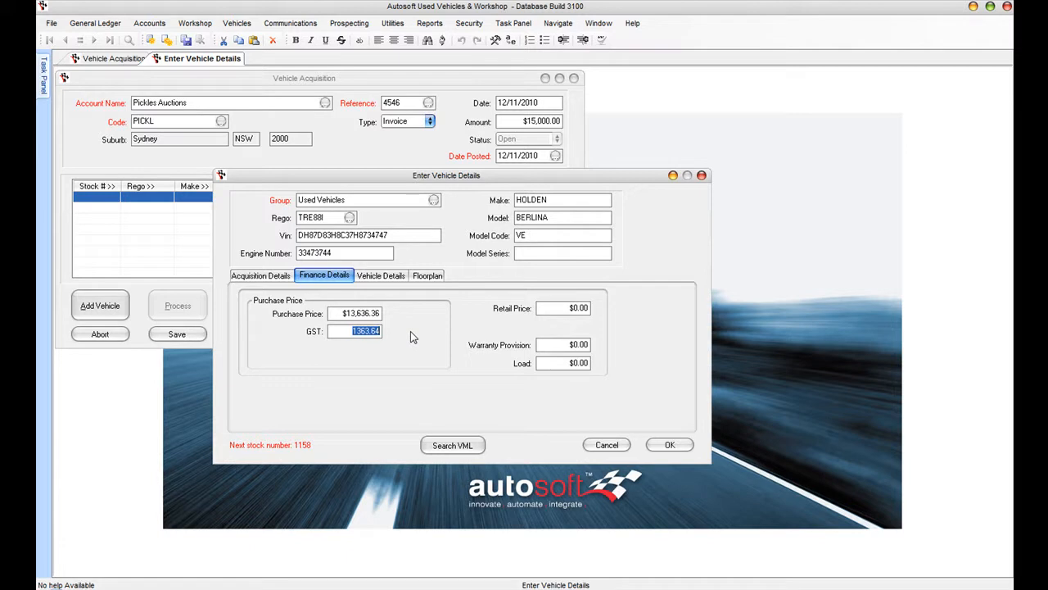
key(Tab)
text(21990)
key(Tab)
text(500)
key(Tab)
text(800)
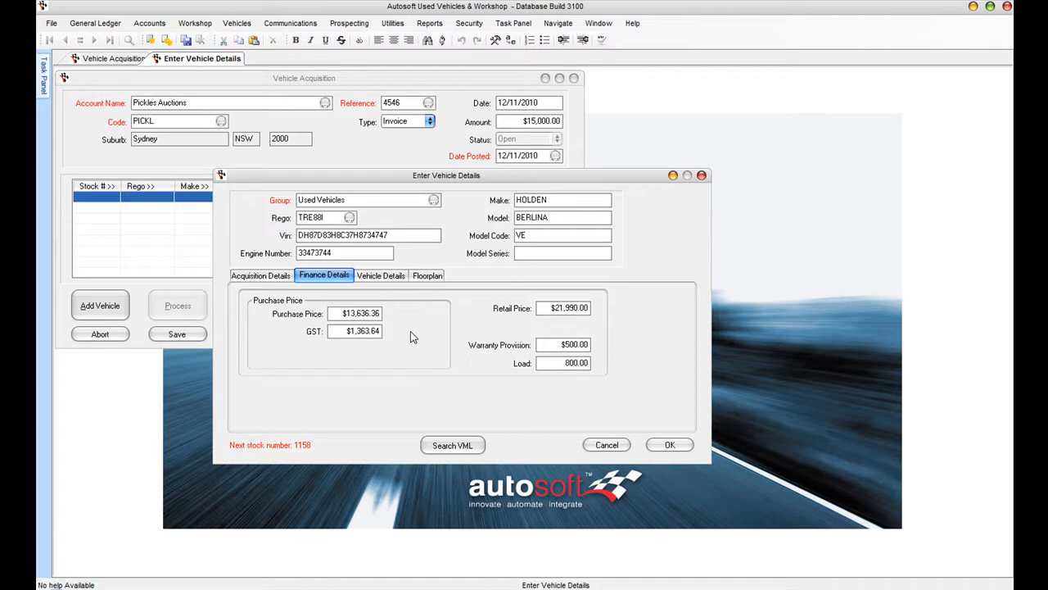
click(384, 278)
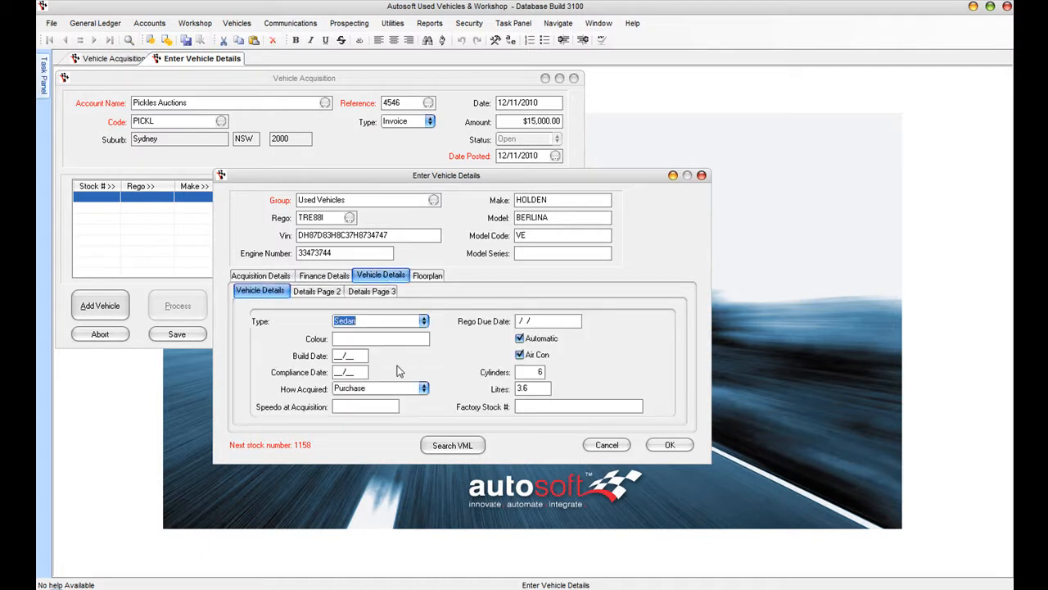
- Enter colour Black, build/compliance 07/07, odometer 85000 and rego due date 01/12/2010
key(Tab)
text(Black)
key(Tab)
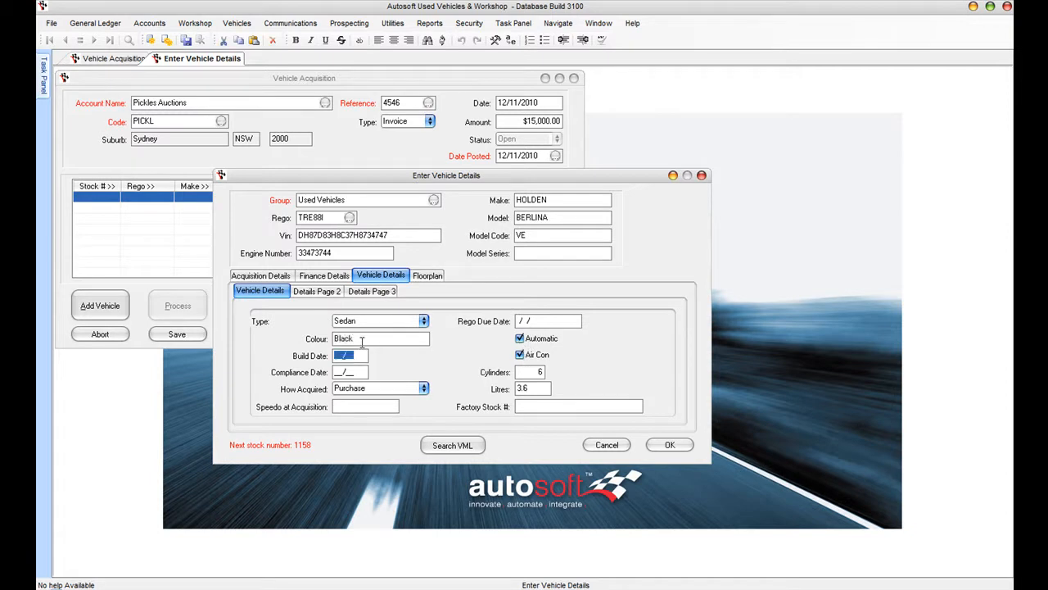
text(0707)
text(85000)
key(Tab)
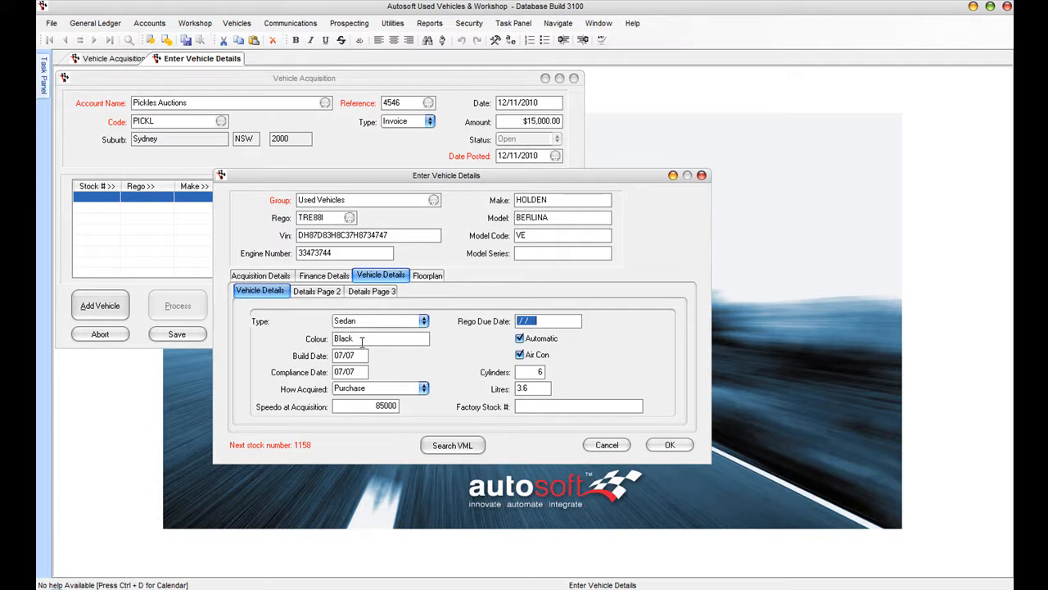
text(01/12/2010)
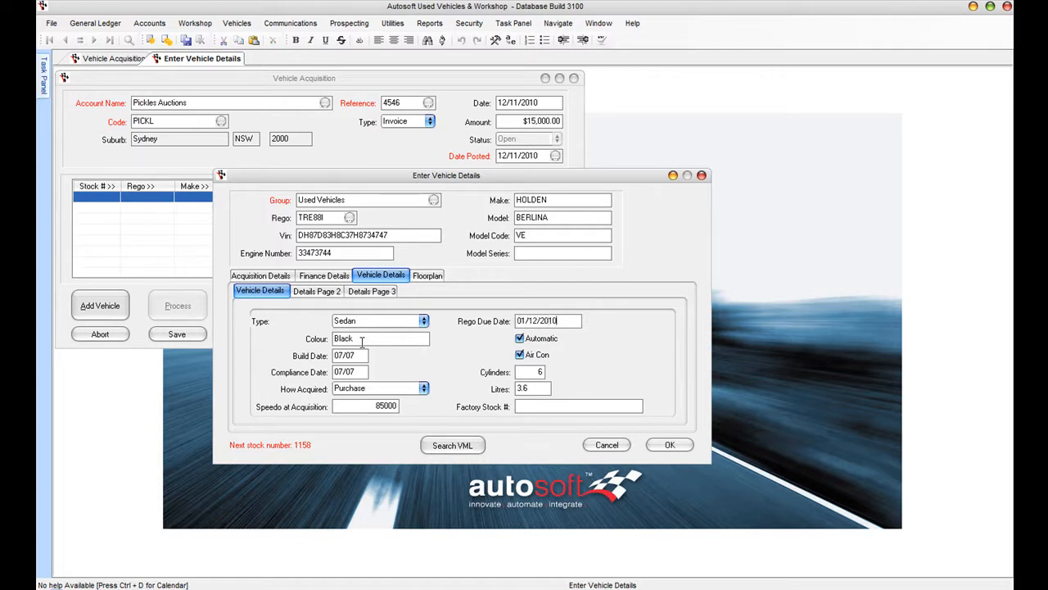
key(Tab)
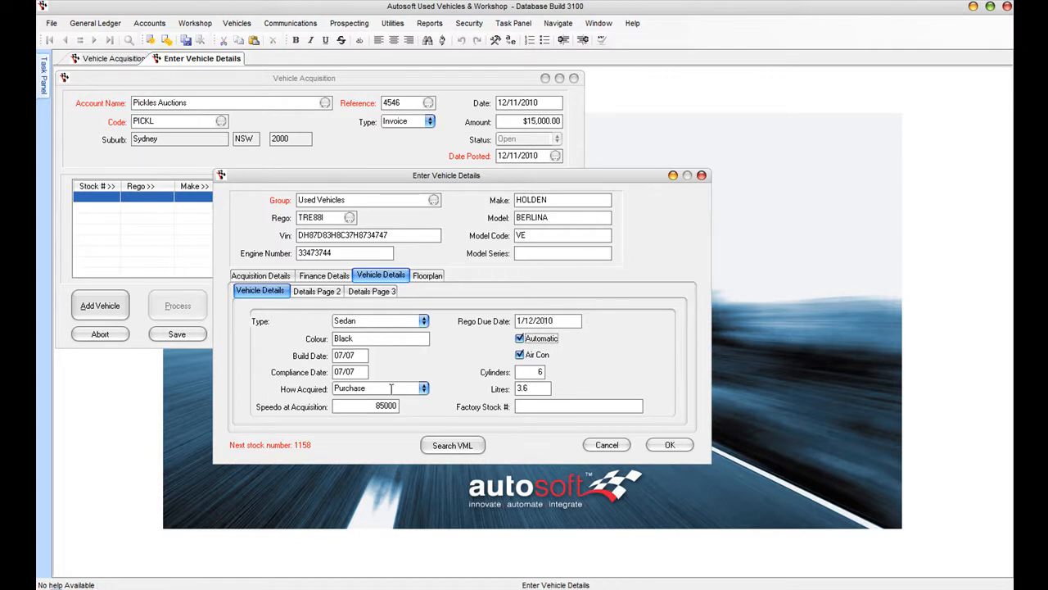
- Set Floorplan to No and add the Berlina to the acquisition invoice
click(317, 292)
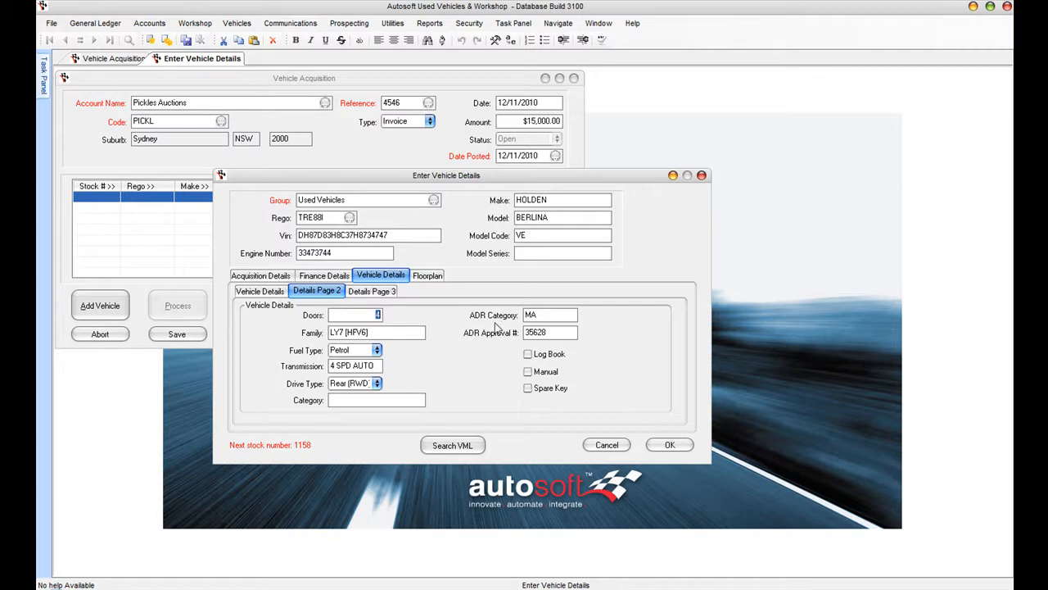
click(428, 275)
click(455, 326)
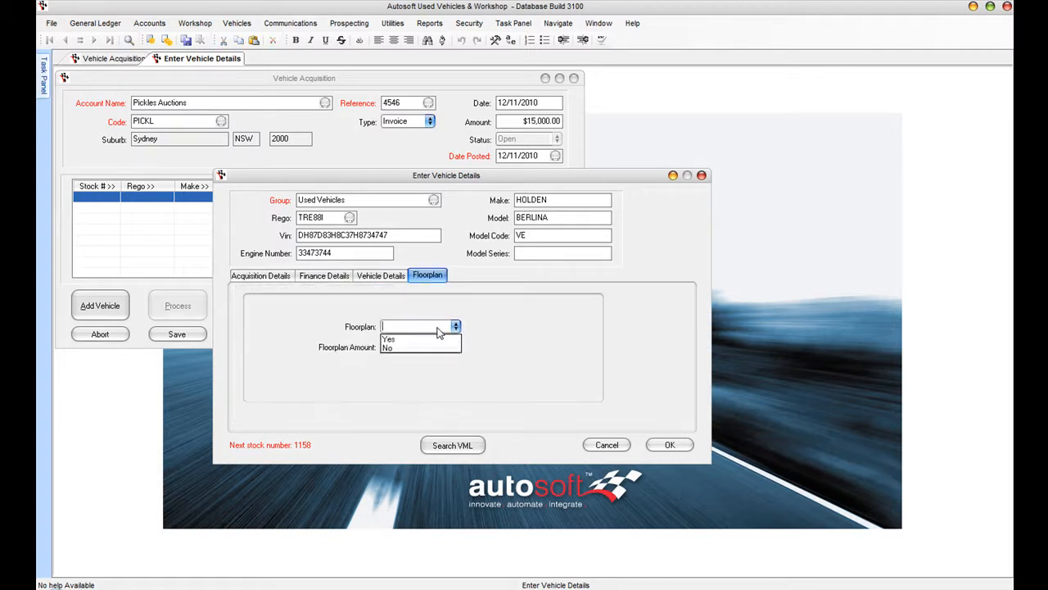
click(411, 348)
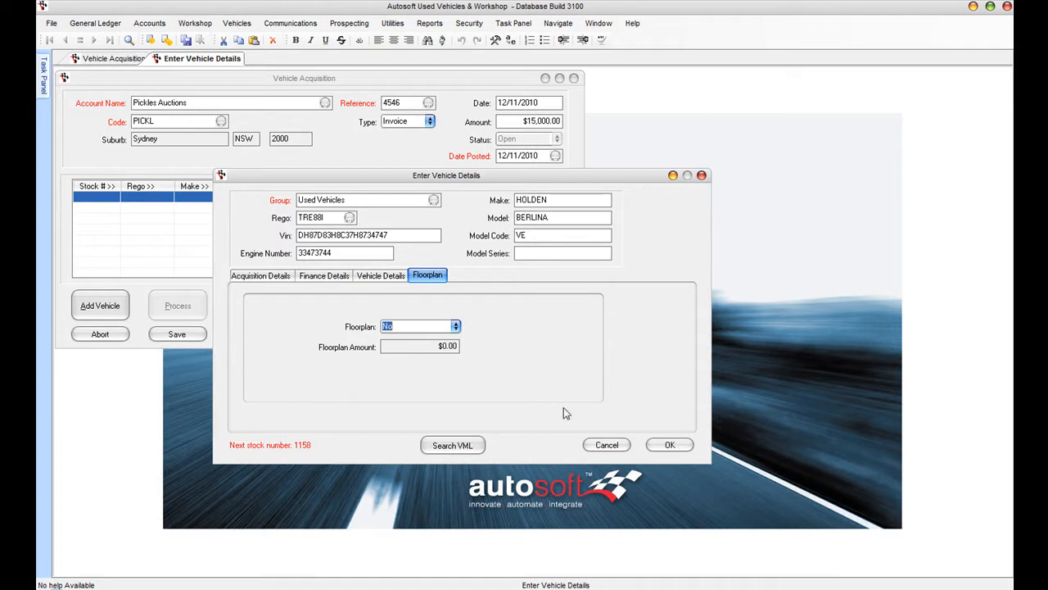
click(669, 445)
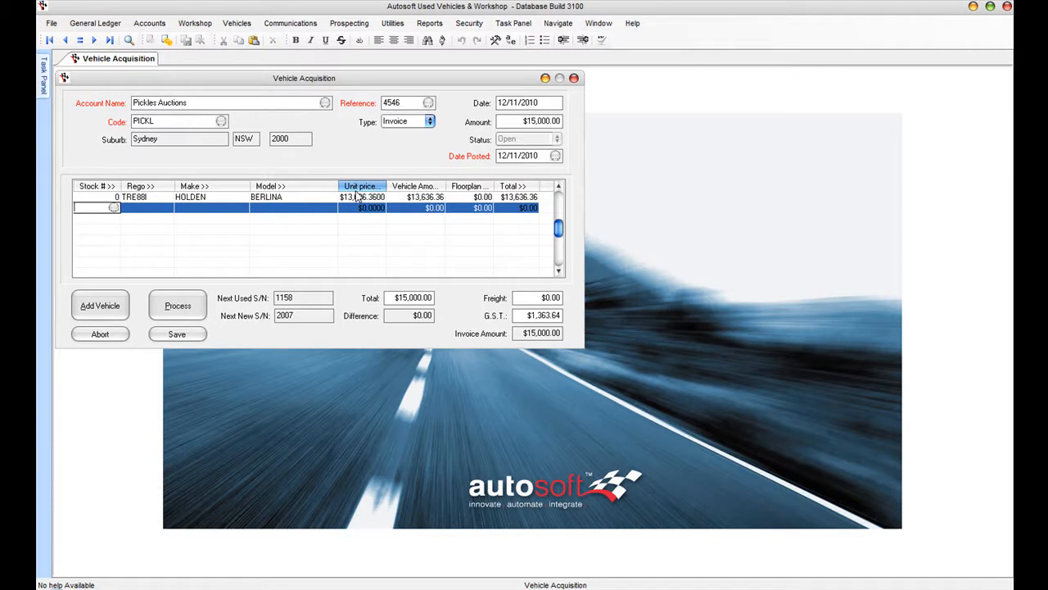
- Process the vehicle acquisition invoice for the TRE88I Holden Berlina
click(195, 303)
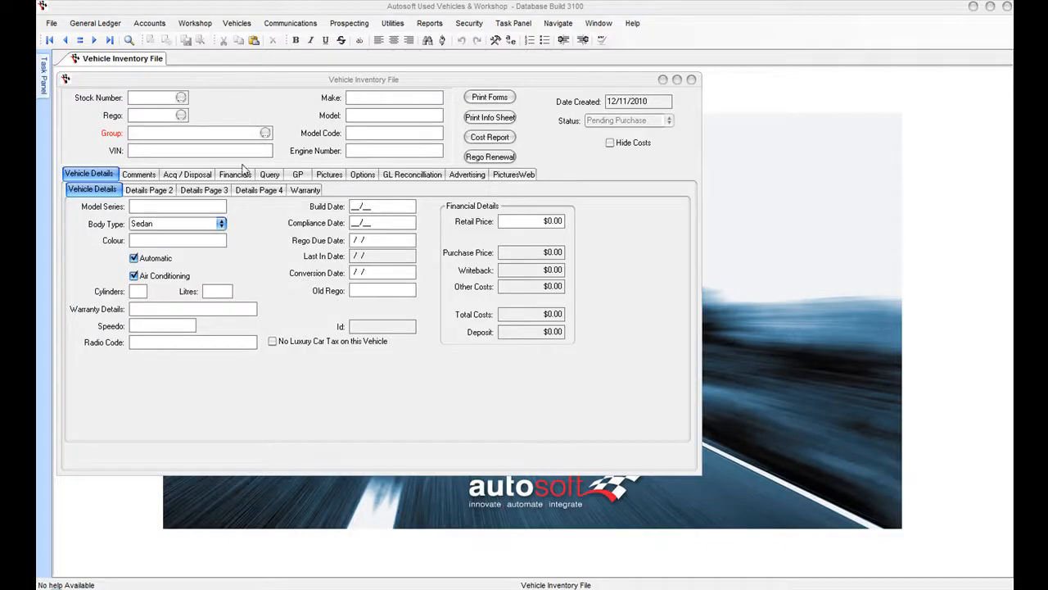
- Select stock number 001152, the blue Toyota RAV4, from the stock lookup
click(182, 99)
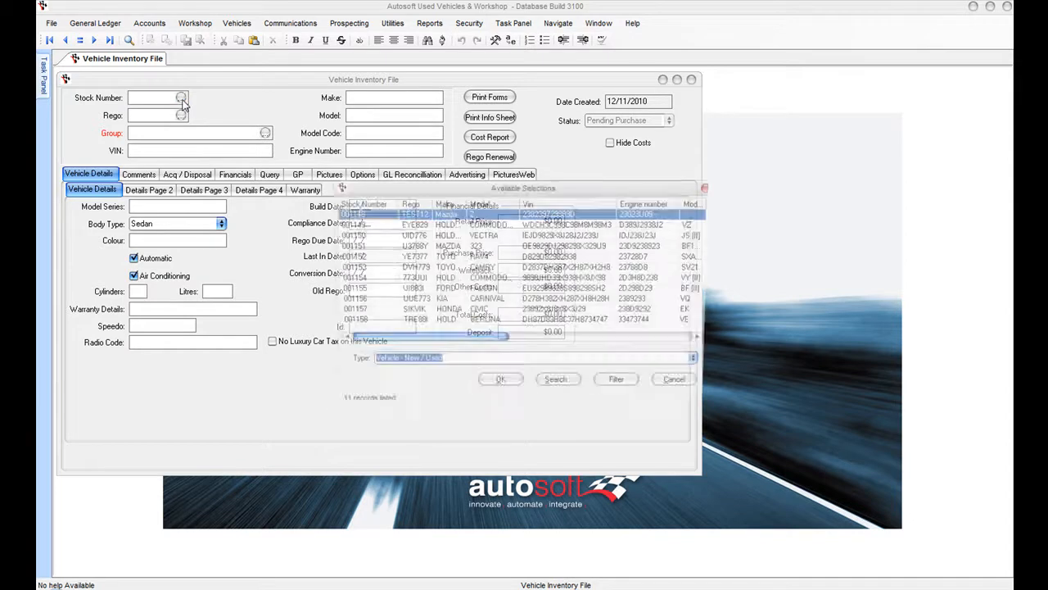
key(Down)
key(Down)
key(Down)
key(Down)
key(Down)
key(Down)
key(Down)
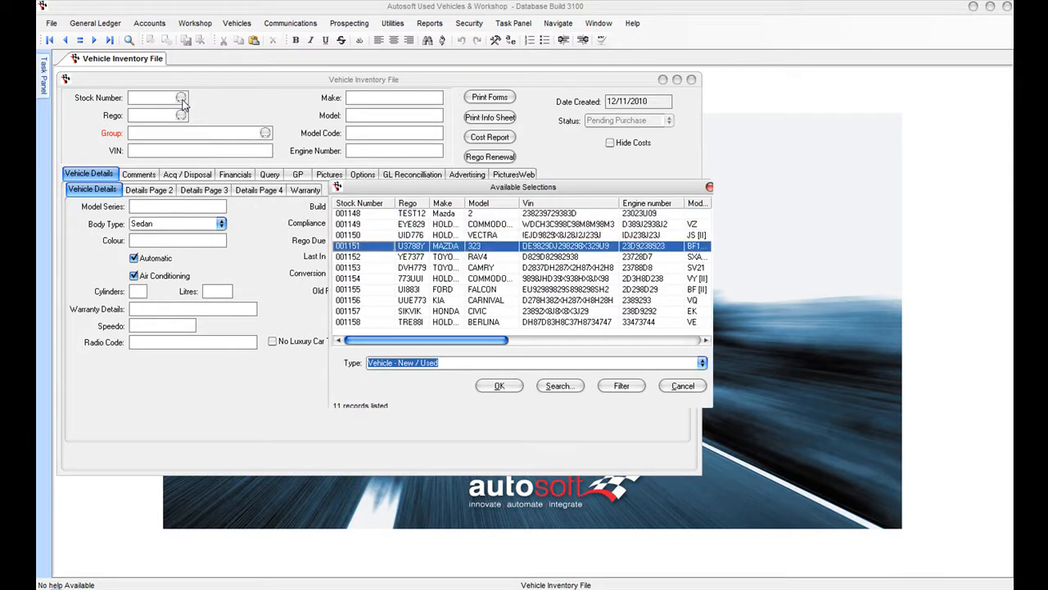
key(Up)
key(Up)
key(Up)
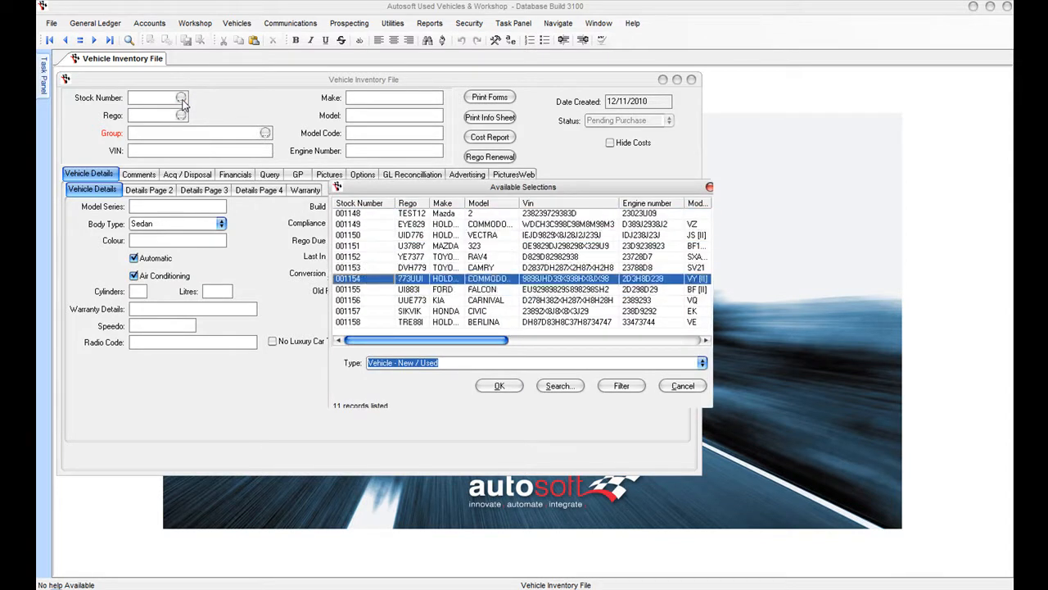
key(Return)
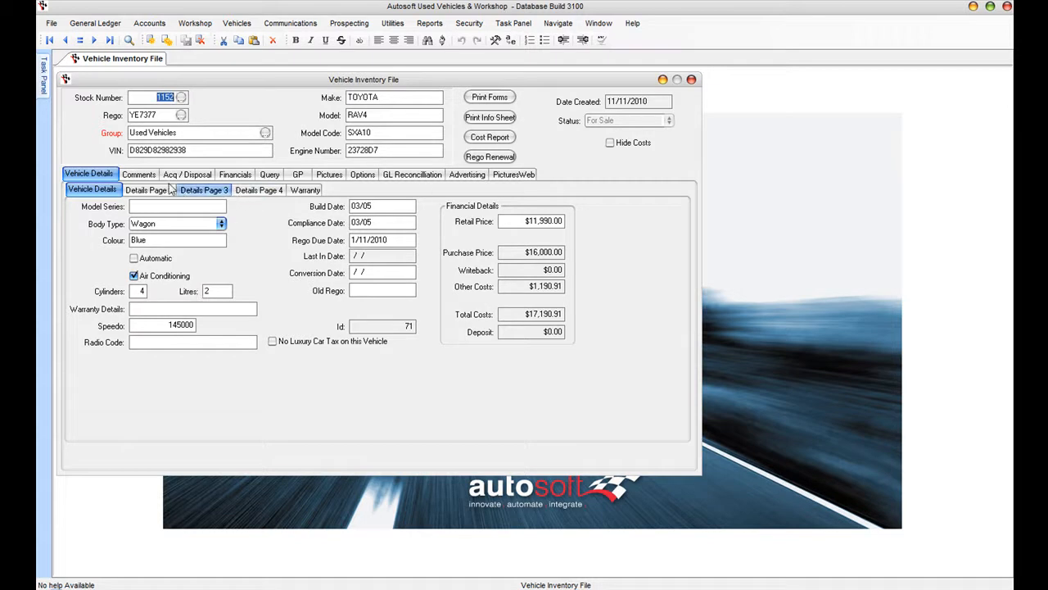
- Generate the Vehicle Cost Report for stock 1152 from the Financials tab
click(220, 179)
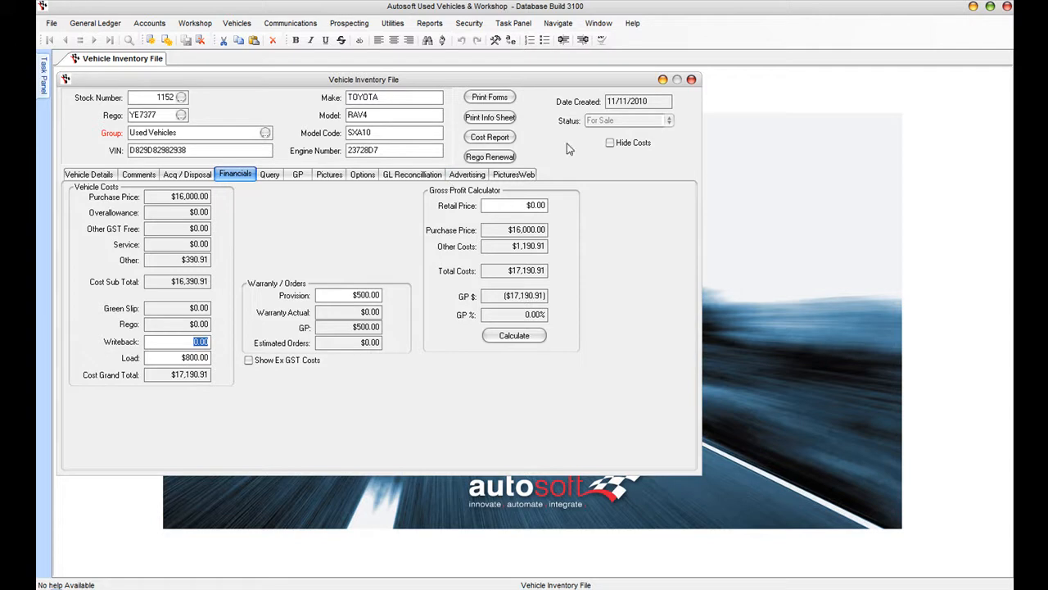
click(492, 141)
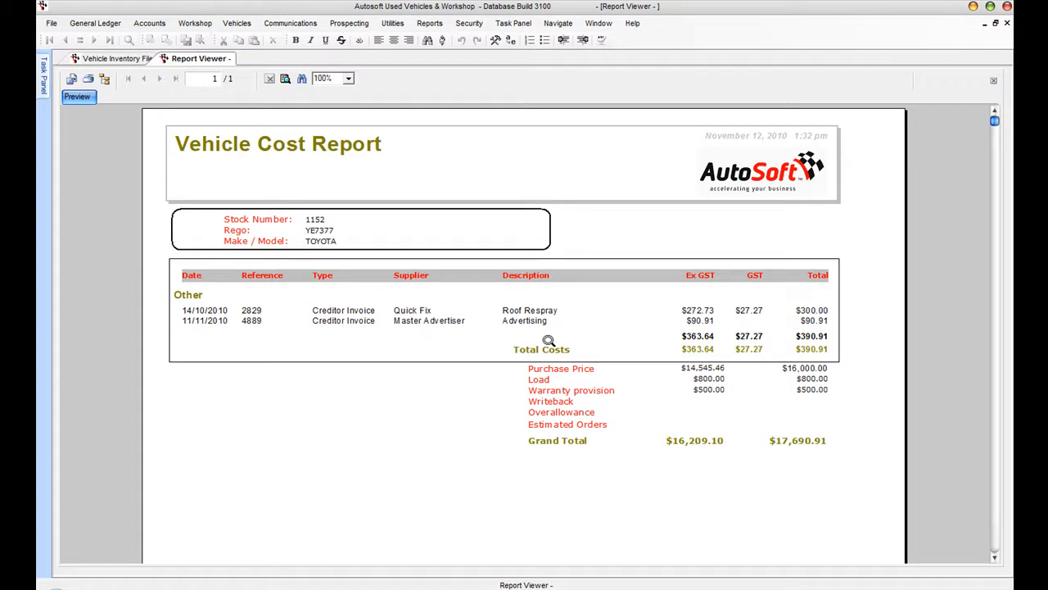
- Close the cost report and print Form 4 - Warranty for the RAV4
click(993, 81)
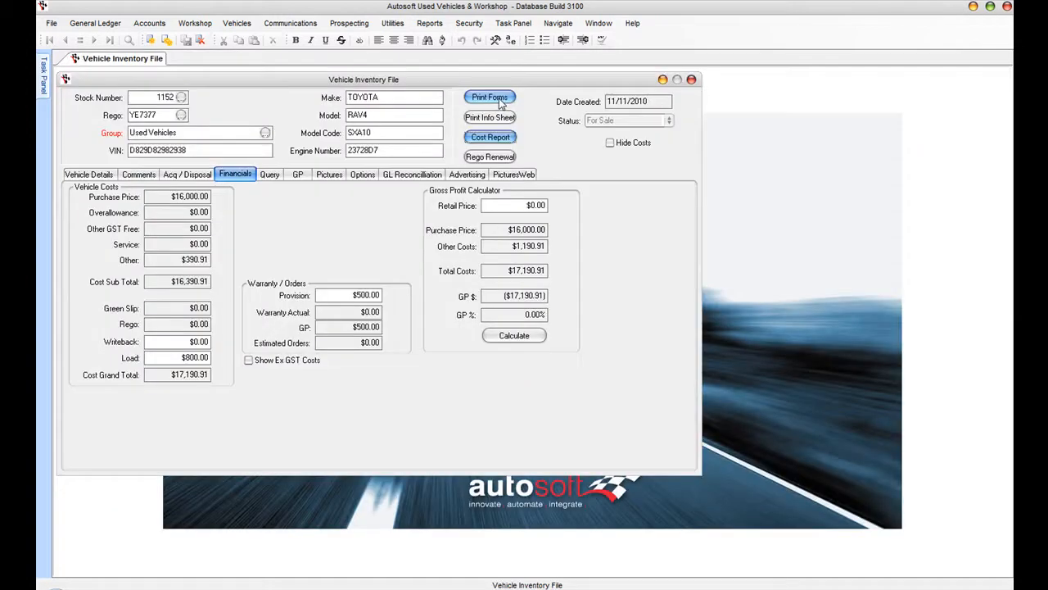
click(499, 98)
click(658, 156)
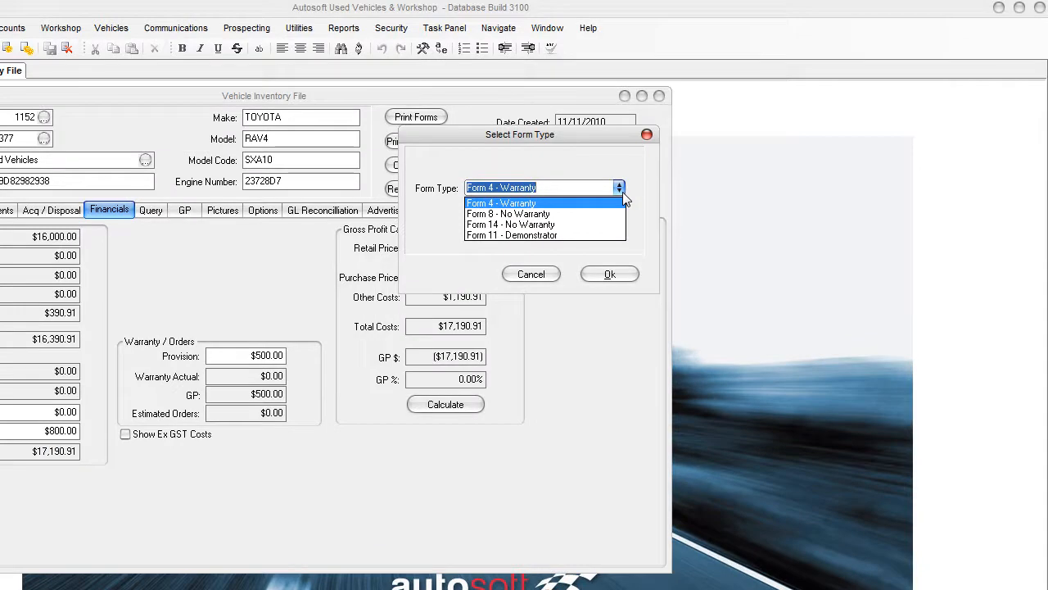
click(610, 273)
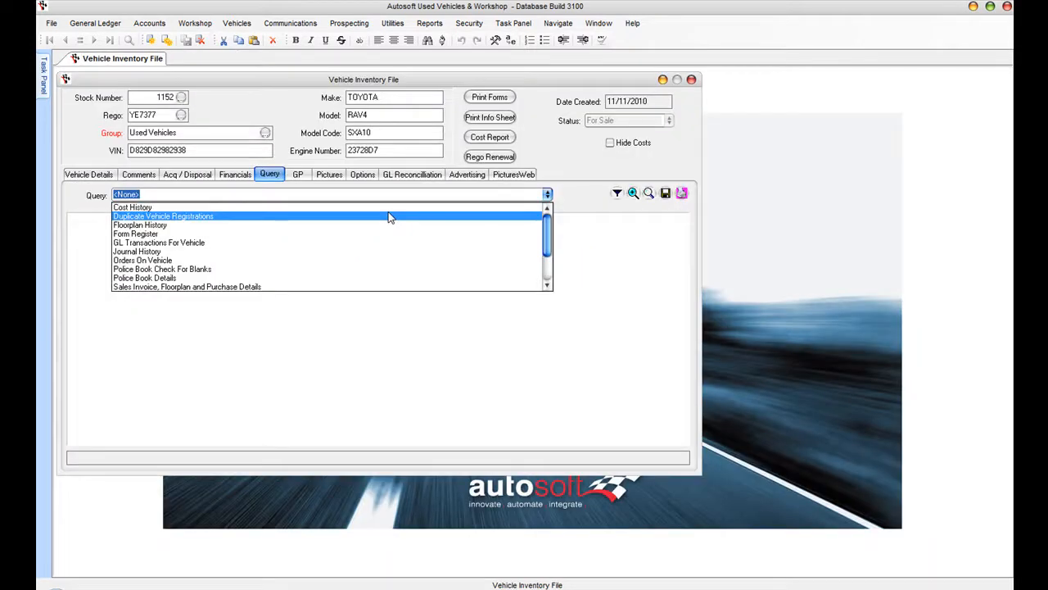
- Open the Pickles Auctions creditor invoice via the Purchase Details query, then close it
click(266, 286)
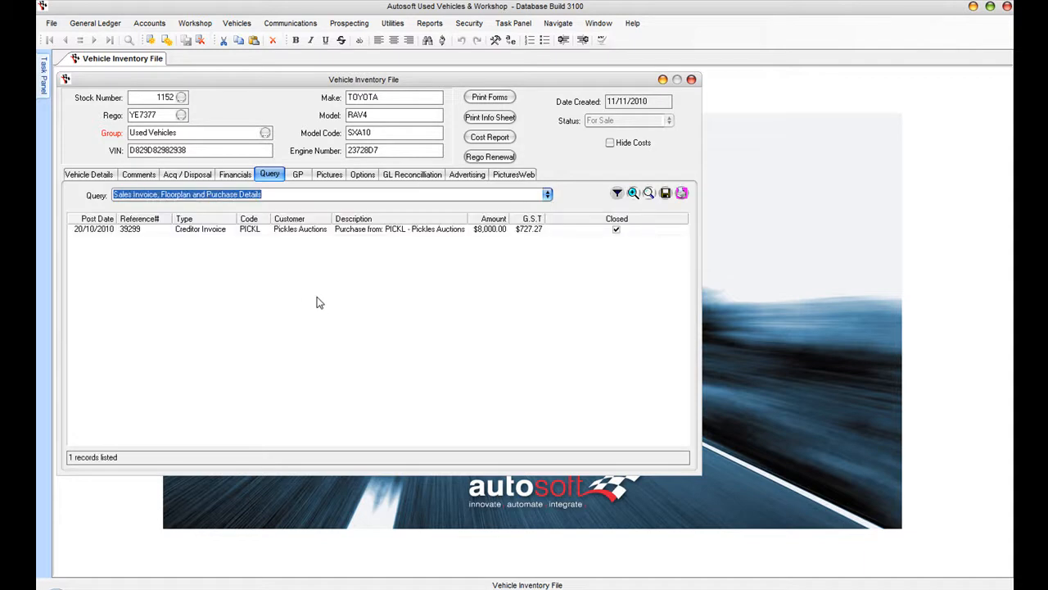
click(223, 232)
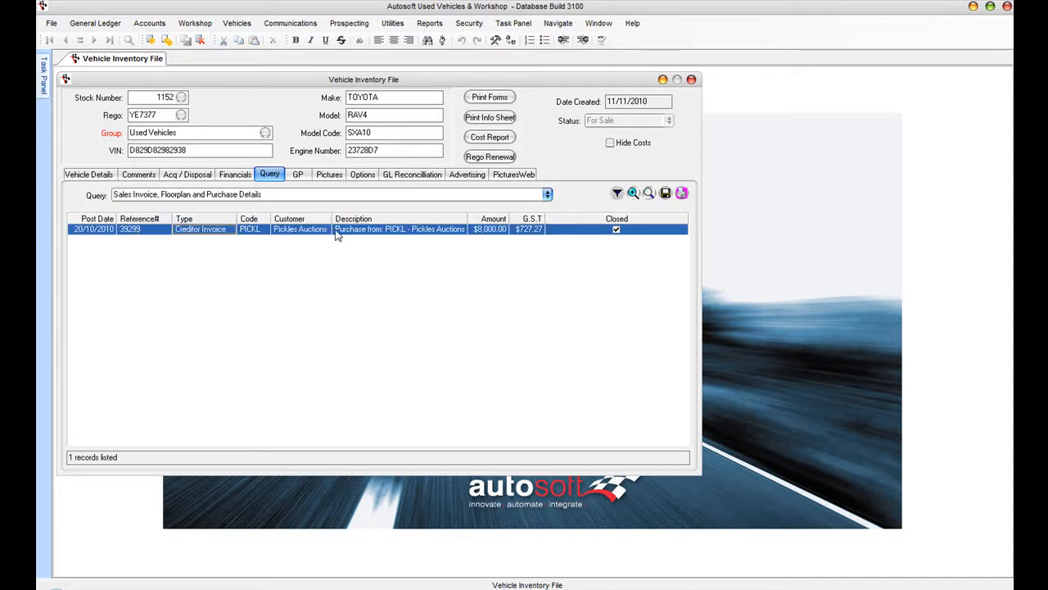
double_click(219, 233)
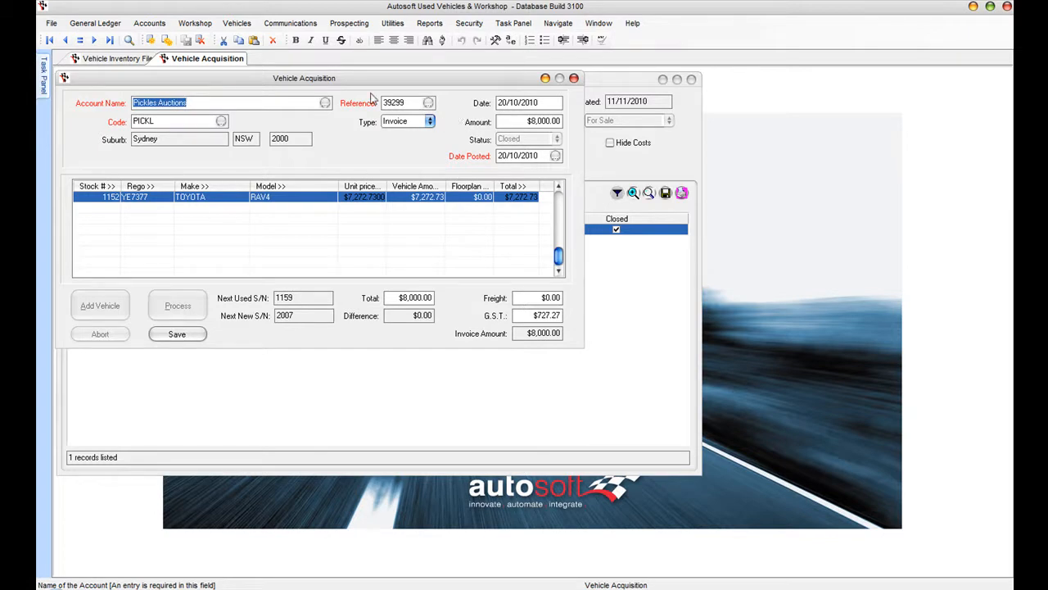
click(574, 77)
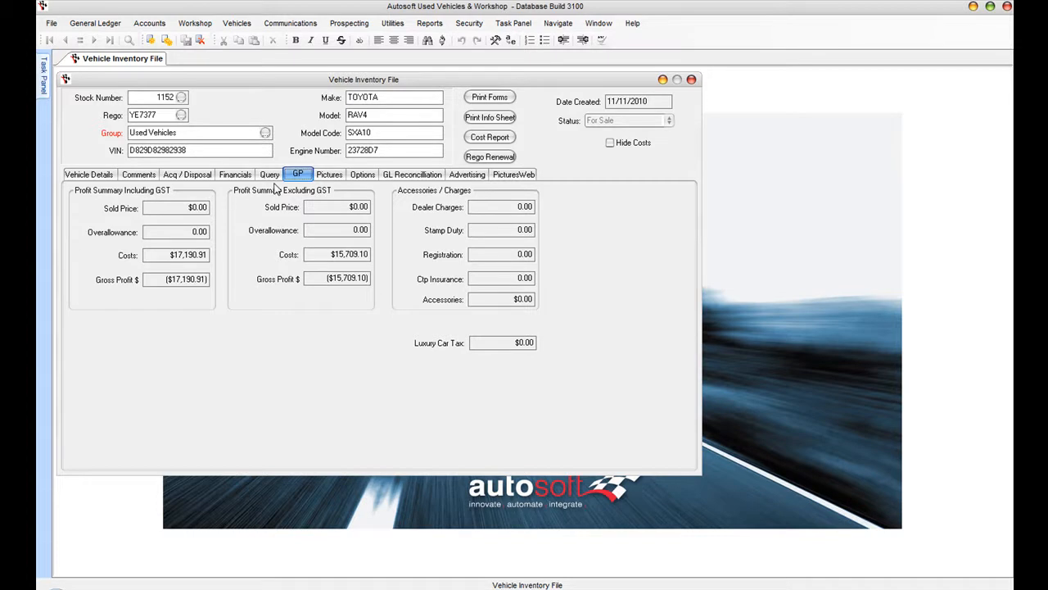
- View the RAV4's five photos on the Pictures tab, then its fitted options
click(329, 173)
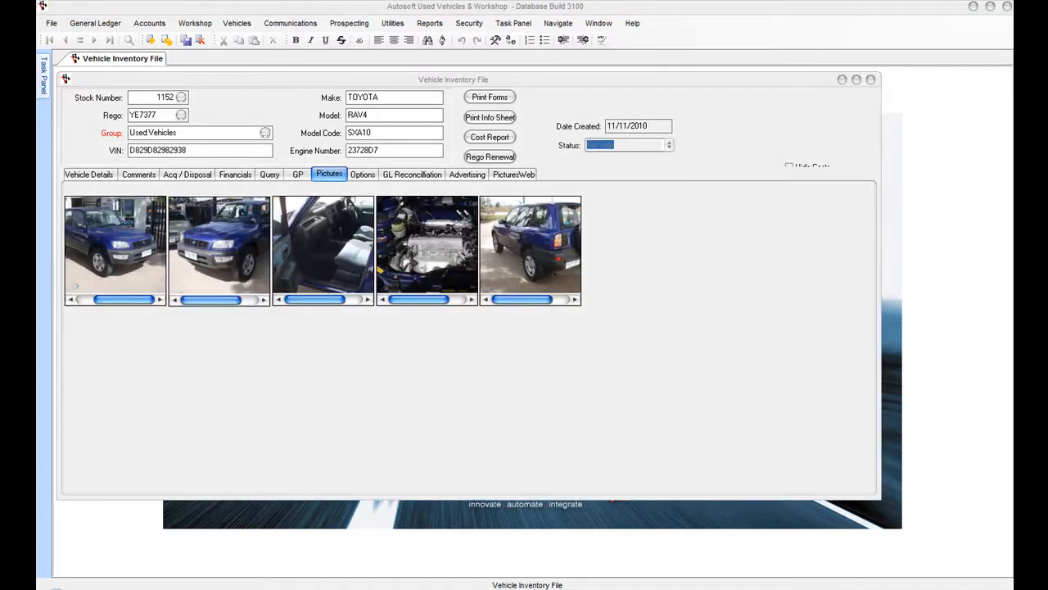
click(360, 179)
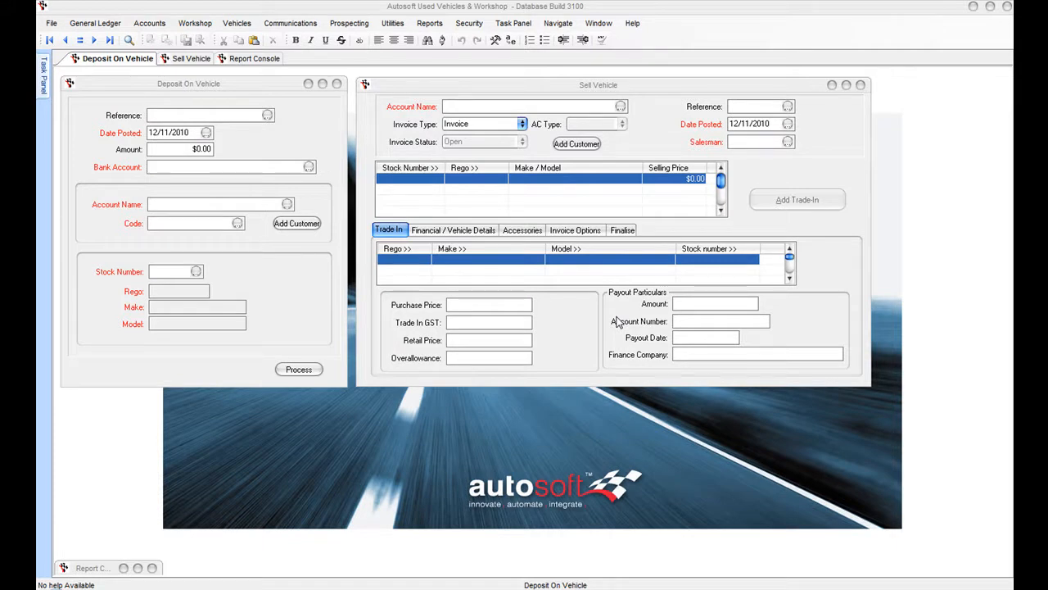
- Enter a $2,000 deposit amount and add a new client to the deposit
click(176, 115)
text(20000)
key(Tab)
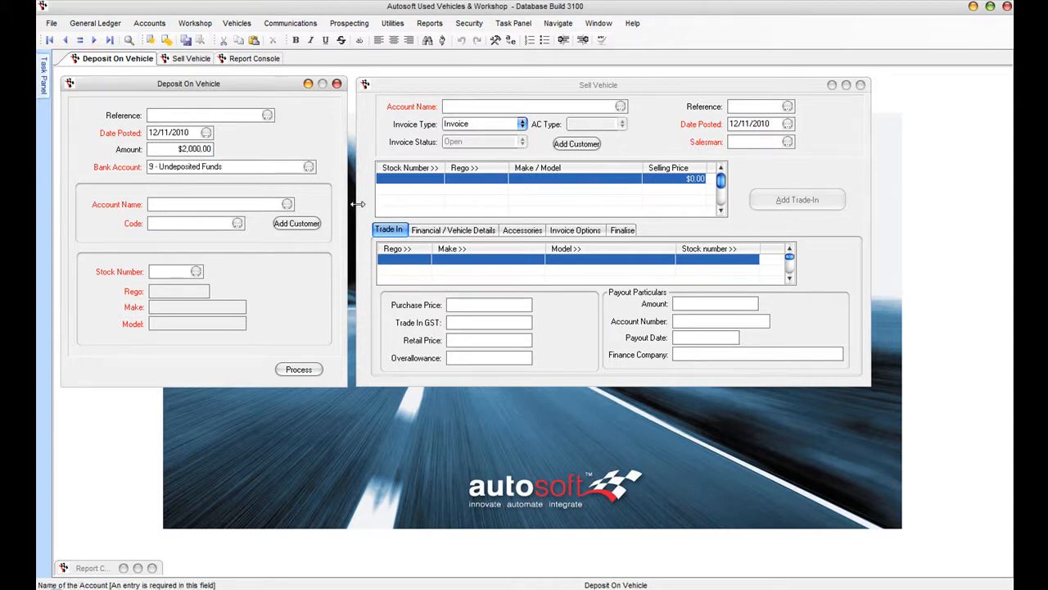
click(296, 224)
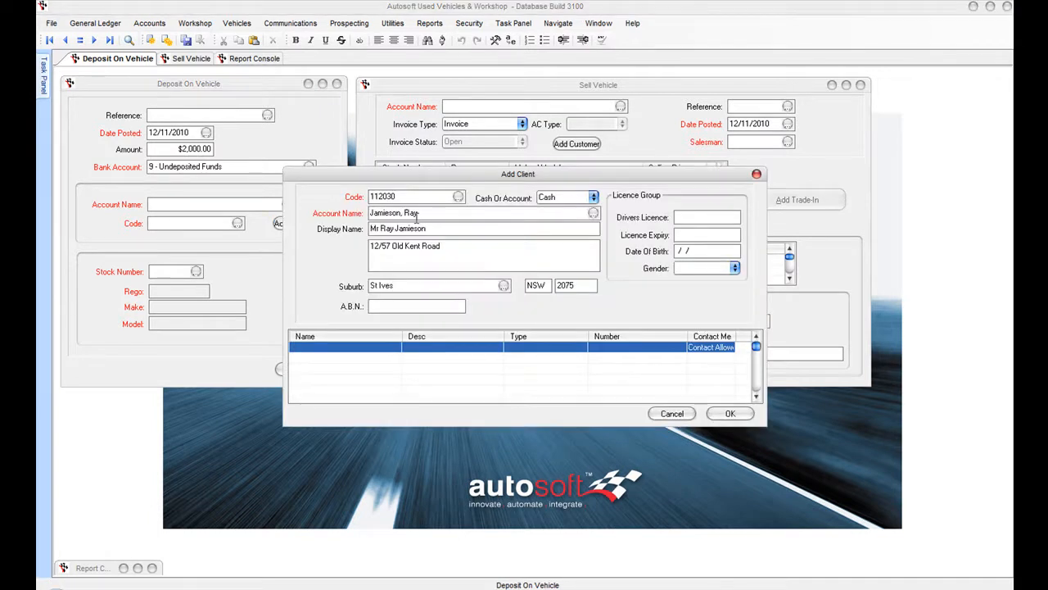
click(728, 414)
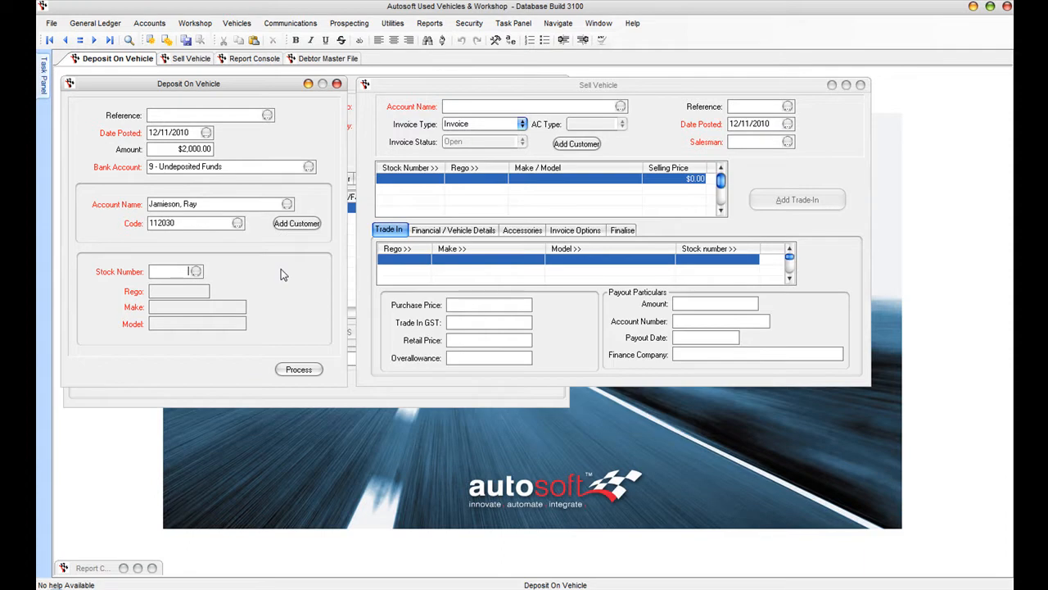
- Place the deposit on stock 1152 and receipt it by Master Card
click(195, 271)
key(Return)
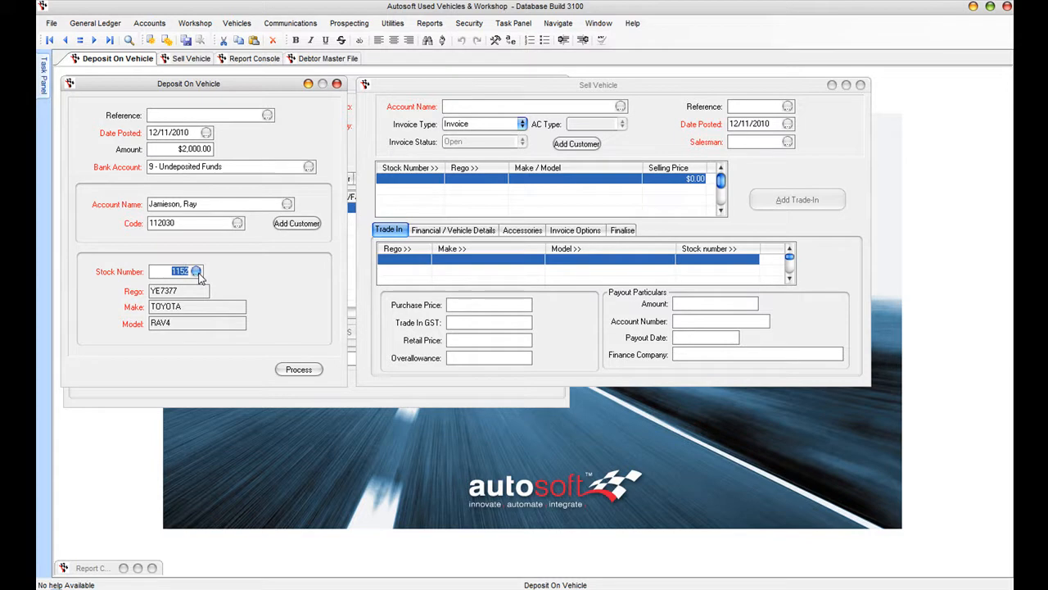
click(301, 371)
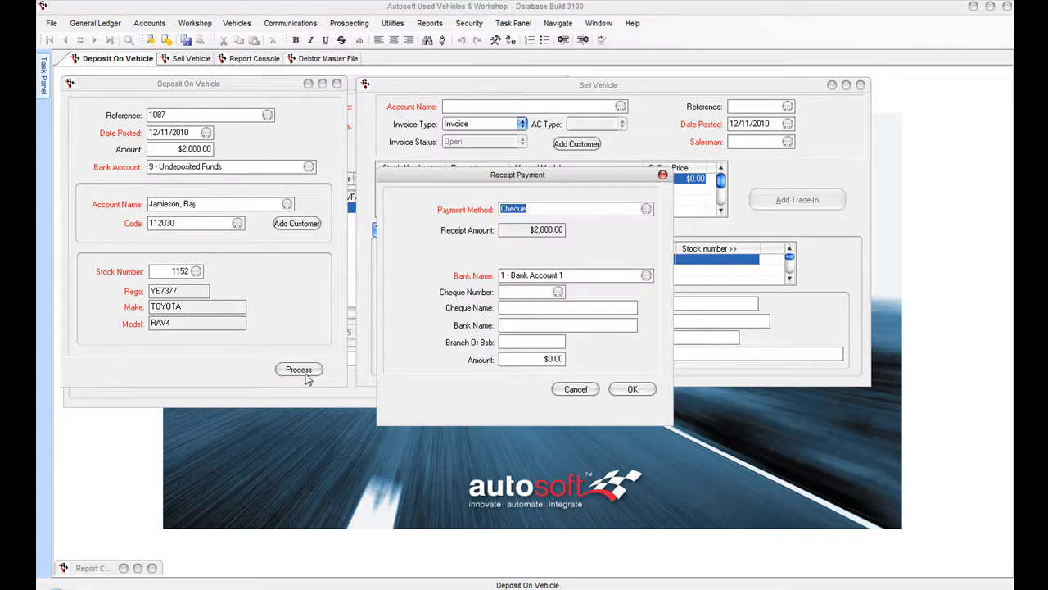
click(509, 390)
key(Tab)
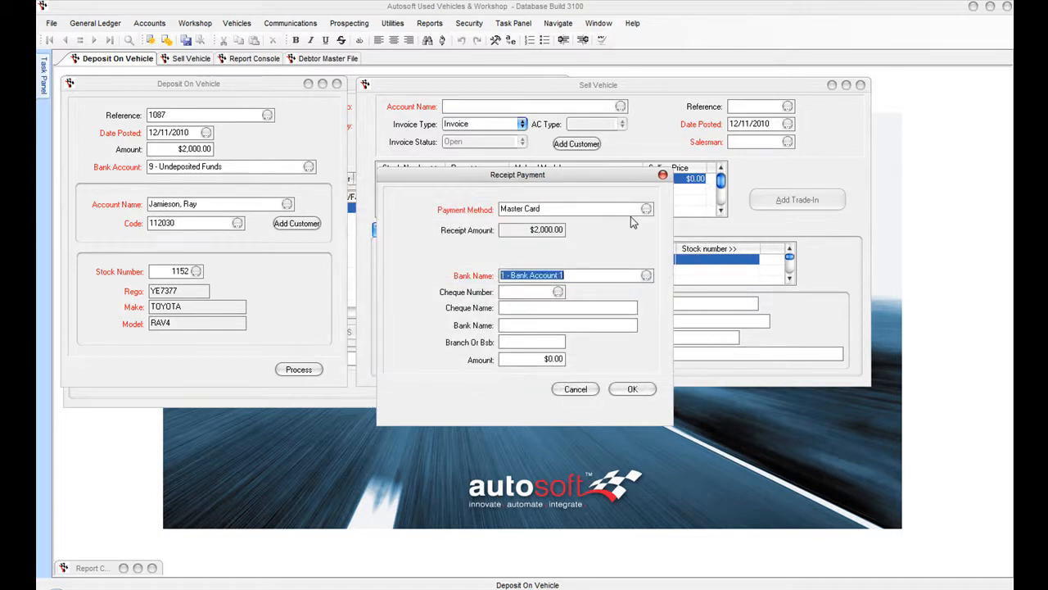
key(Tab)
click(634, 385)
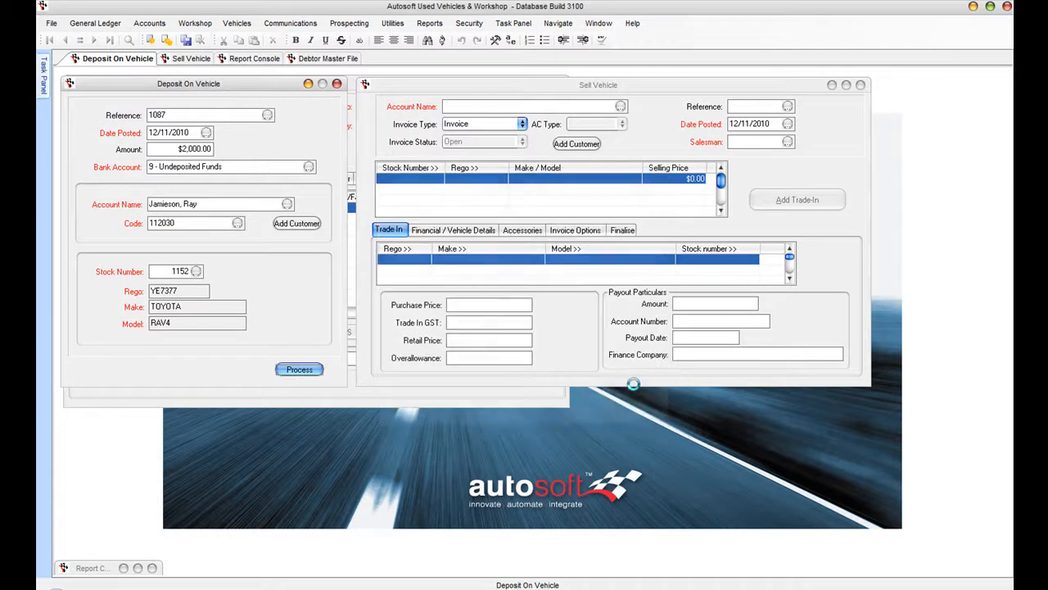
- Confirm the RAV4 inventory record shows the $2,000 deposit, then return to the Sell Vehicle form
click(237, 23)
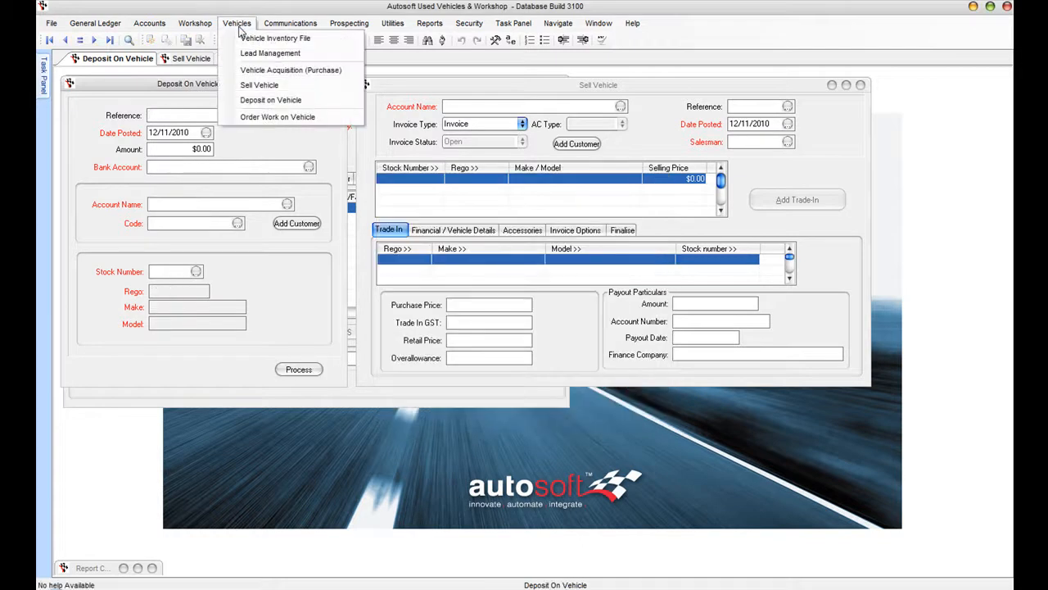
click(248, 39)
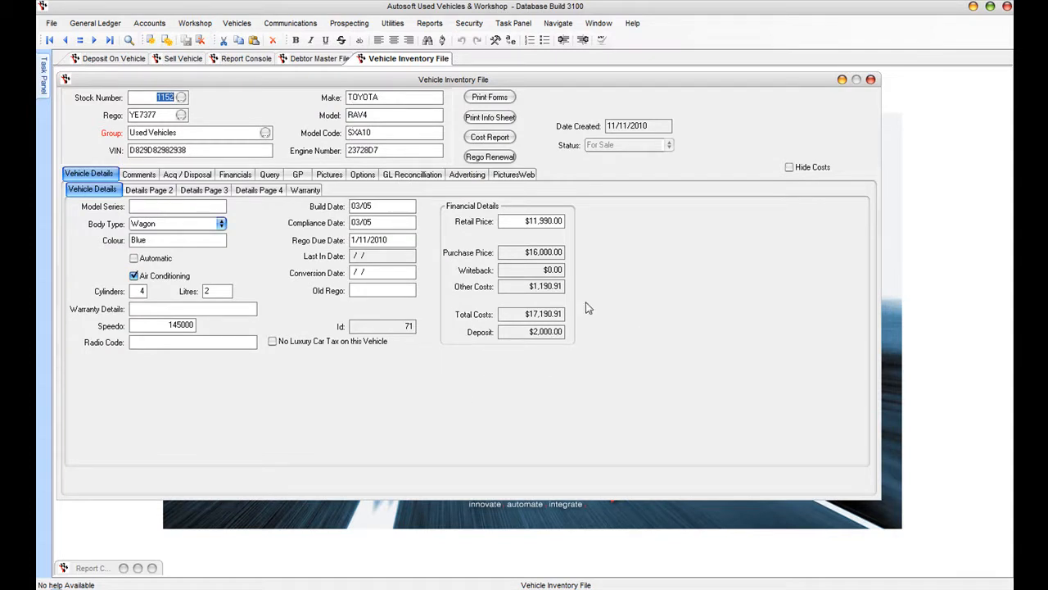
double_click(524, 331)
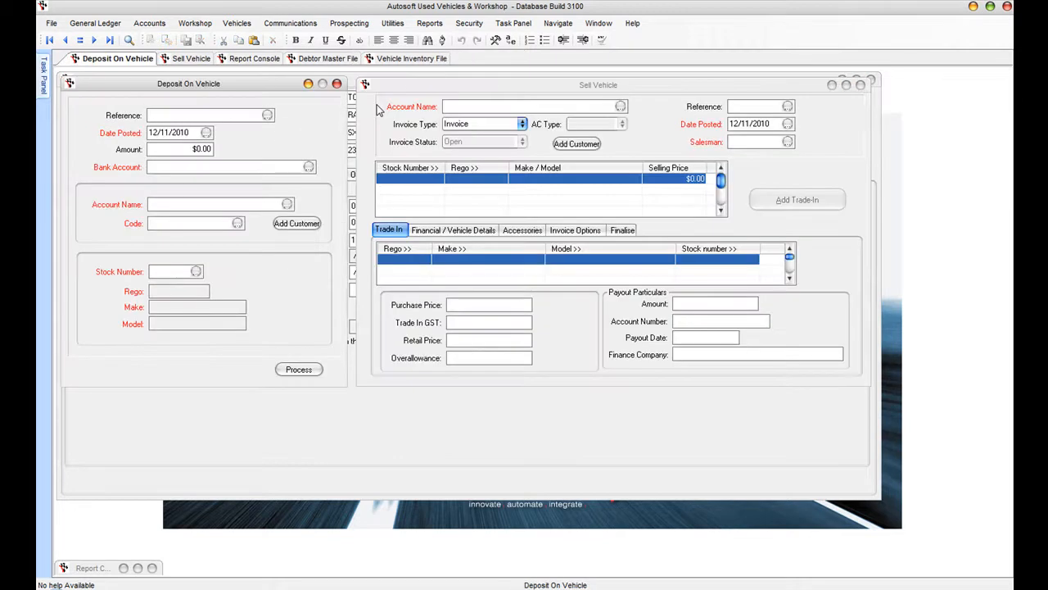
click(470, 109)
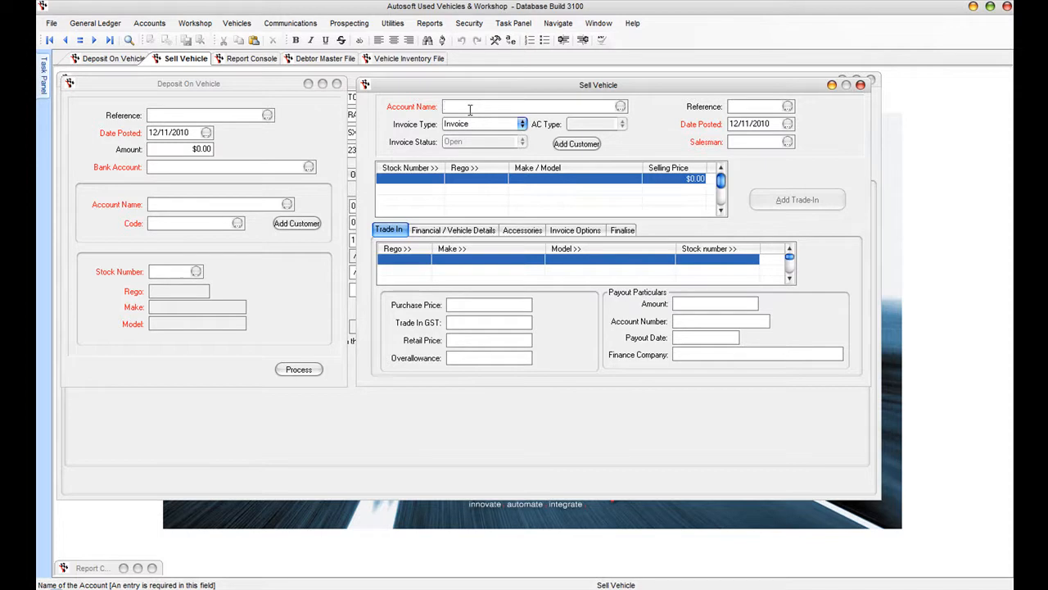
- Add stock 1152 to the sale invoice at a $9,990 selling price and remove the blank line
key(Tab)
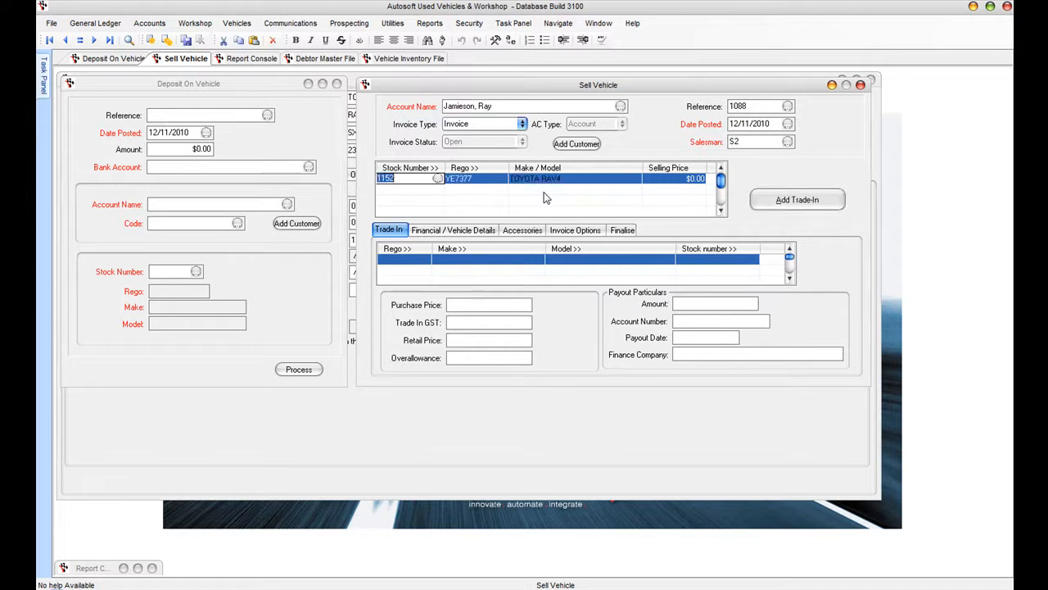
key(Tab)
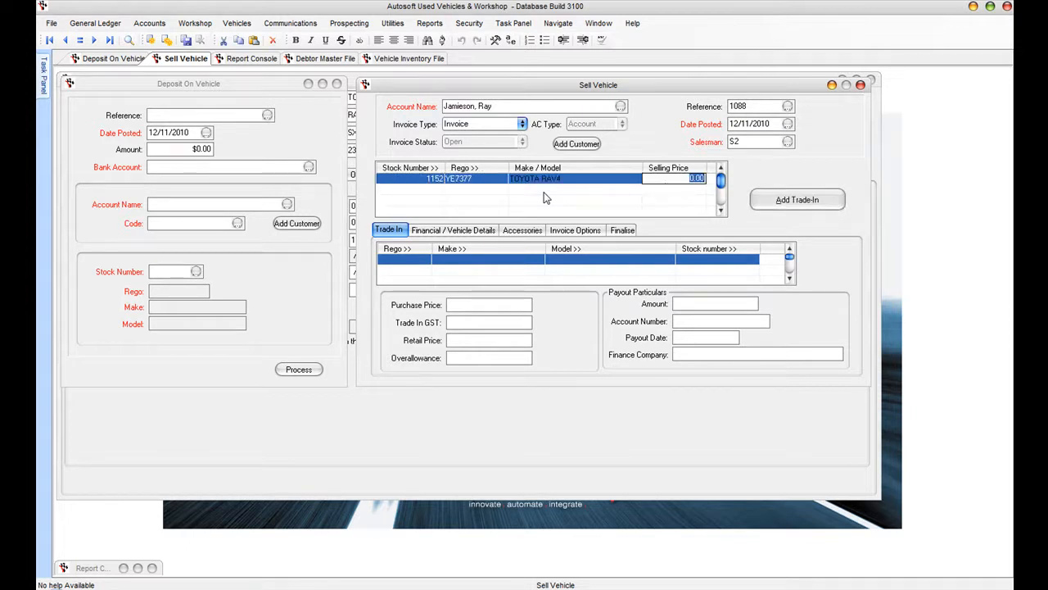
text(9990)
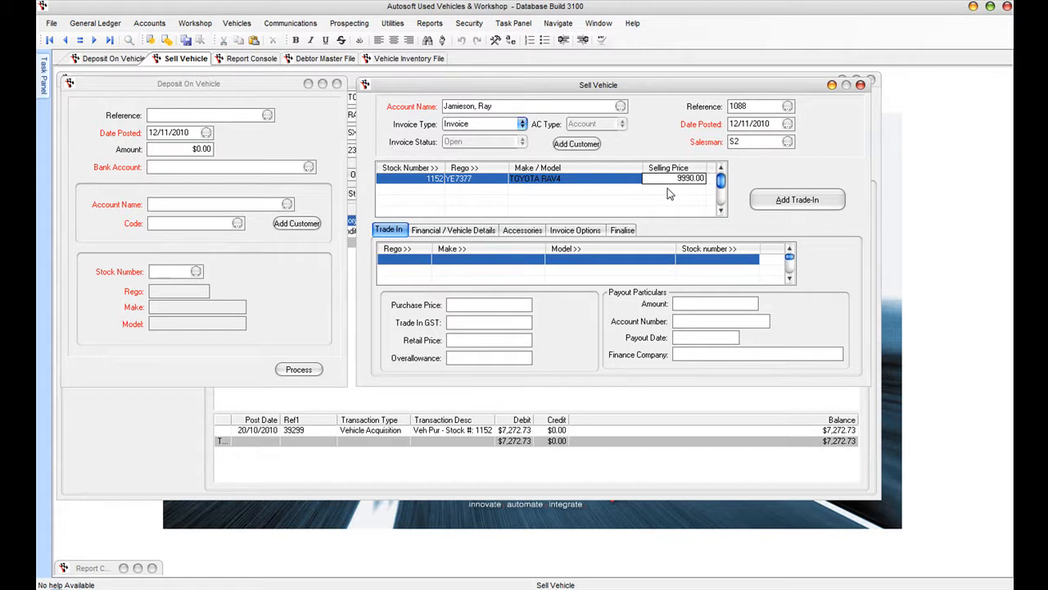
key(Tab)
click(437, 179)
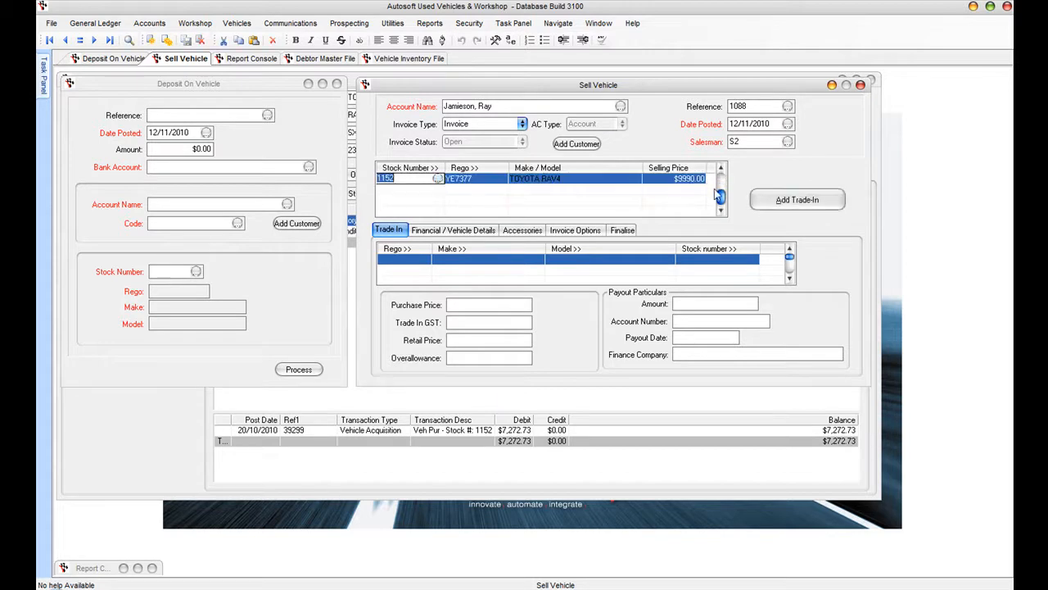
click(783, 206)
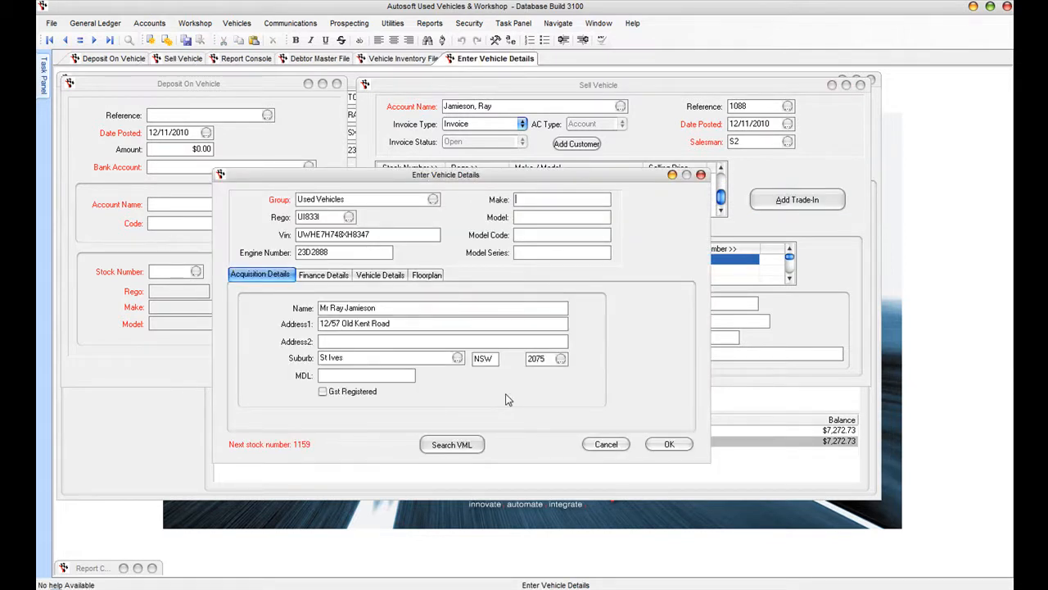
- Select the 1991 Ford Laser KF GHIA hatch as the trade-in vehicle
click(451, 451)
click(450, 448)
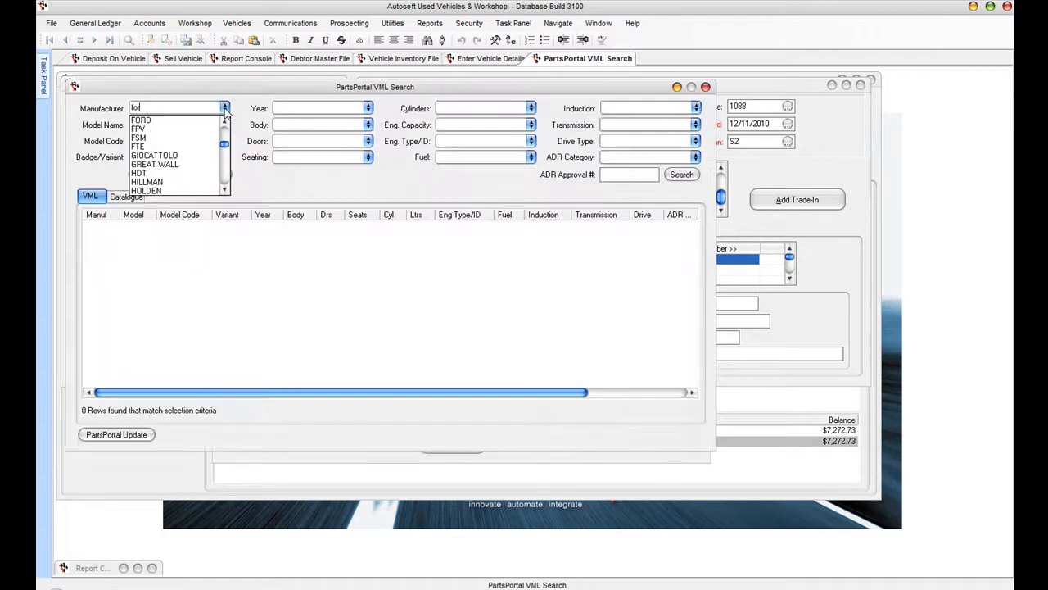
key(Tab)
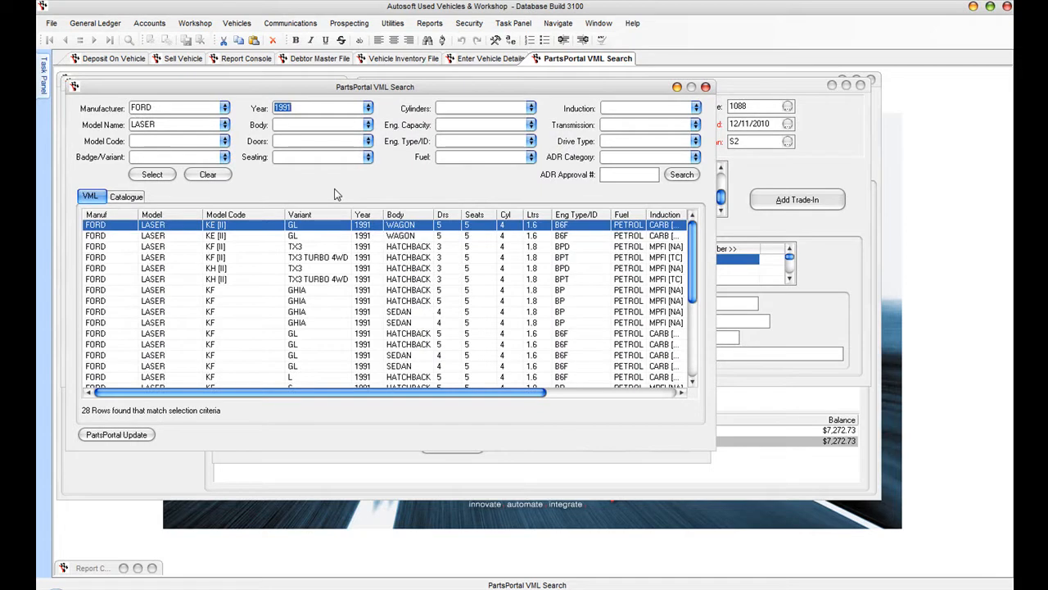
click(215, 291)
- Enter trade-in prices: 1400 purchase, $2,990 retail, $200 overallowance, $300 warranty provision, then save
text(1400)
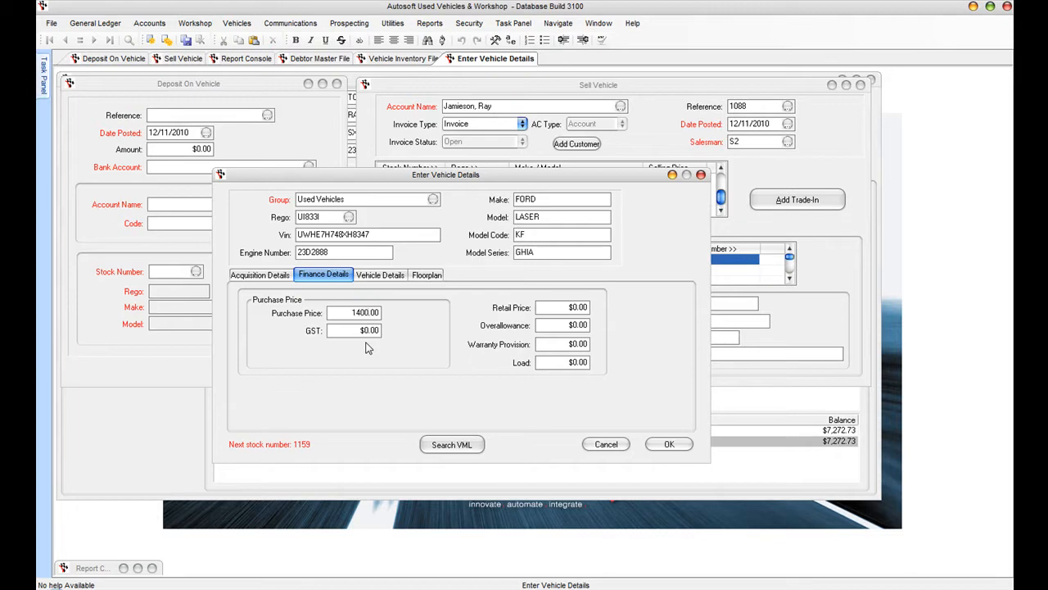
key(Tab)
key(Tab)
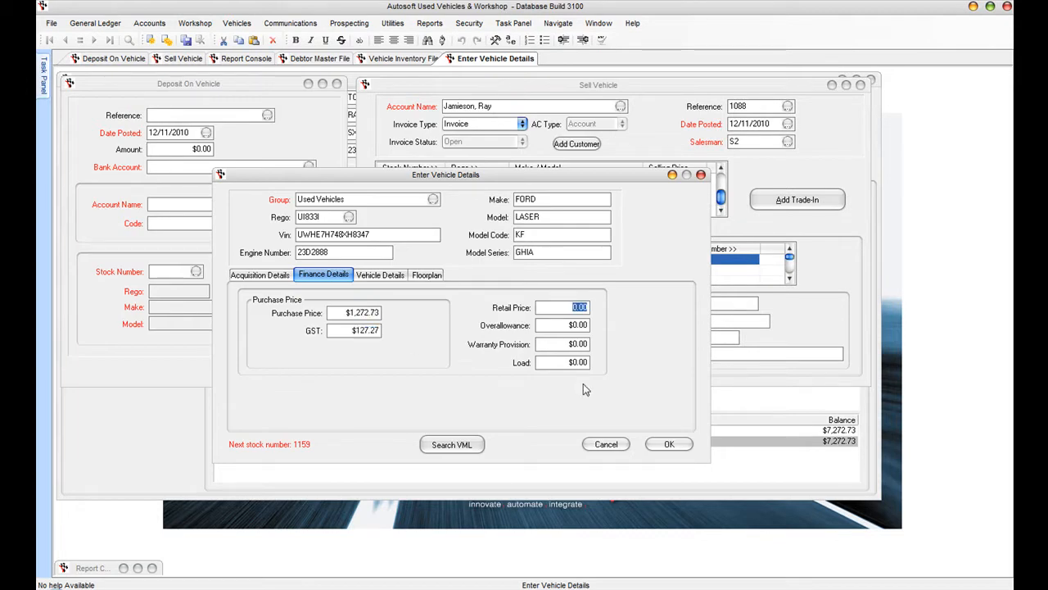
text(2990)
key(Tab)
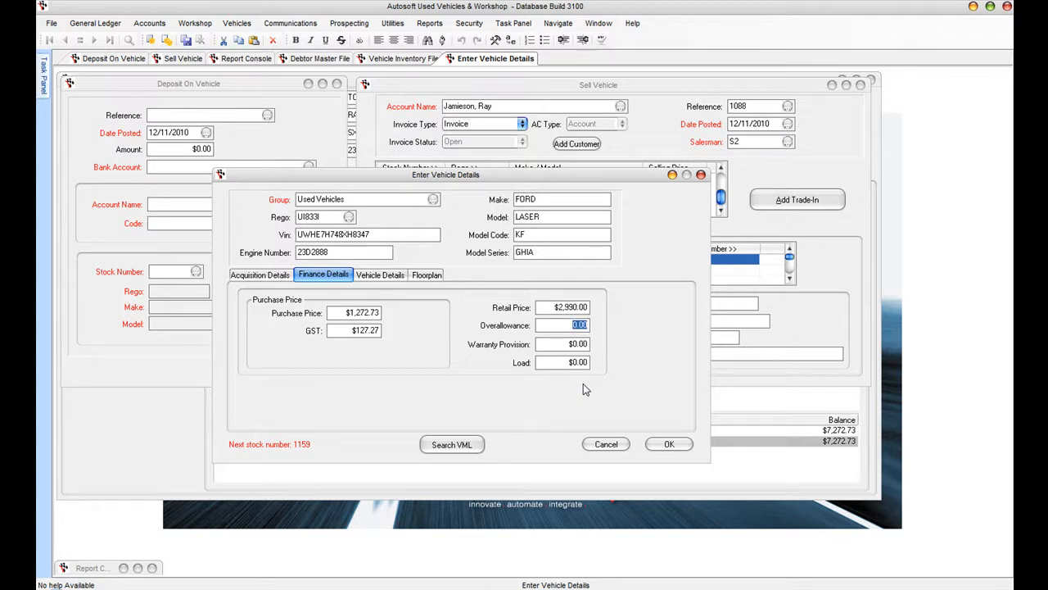
text(200)
key(Tab)
text(300)
key(Tab)
text(400)
click(380, 274)
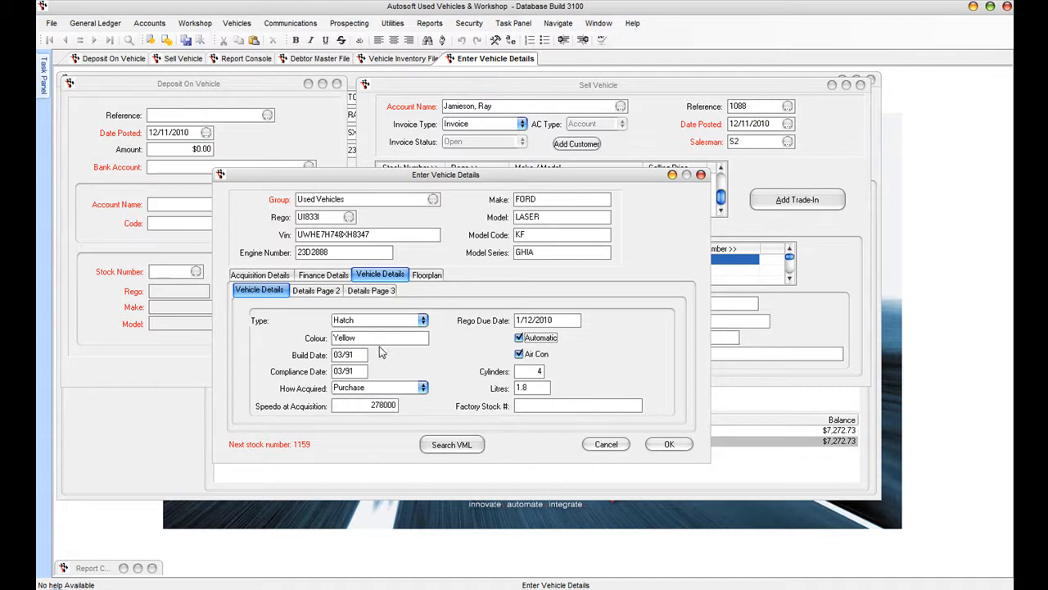
click(669, 444)
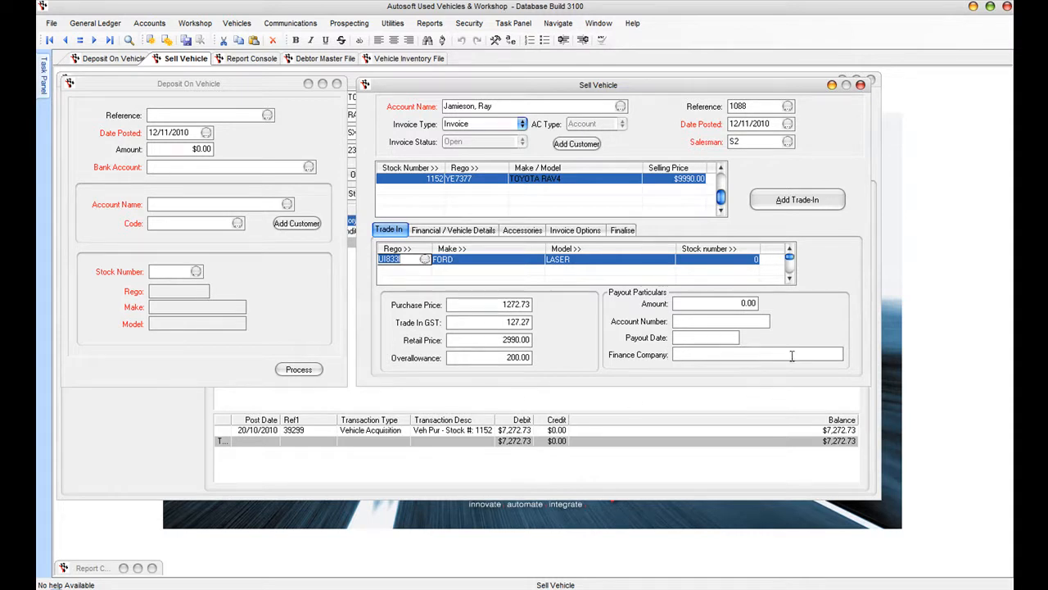
- Record a 145000 odometer reading at sale on the Financial / Vehicle Details tab
click(453, 229)
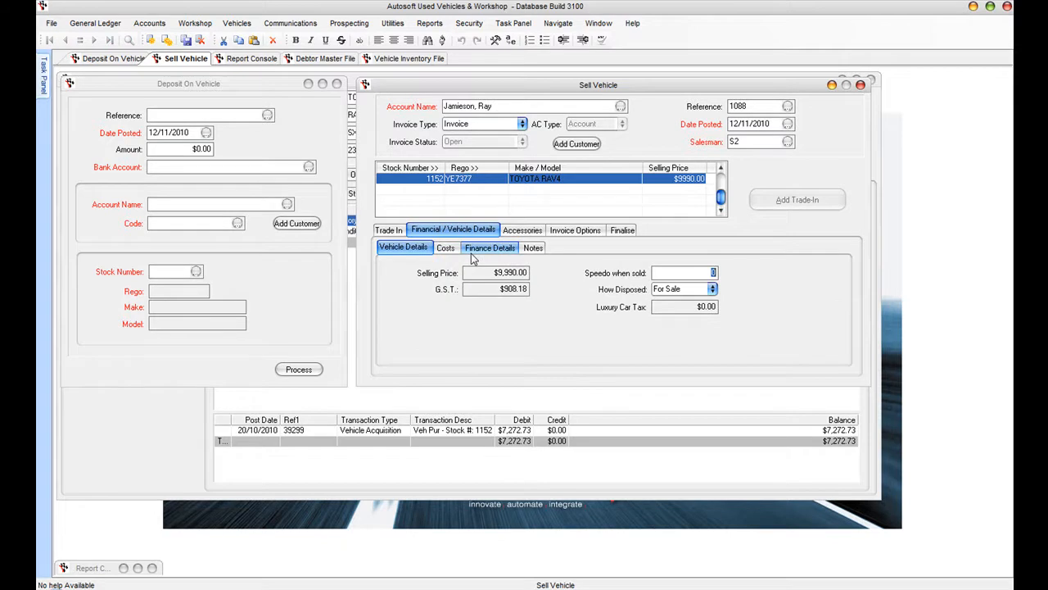
text(145000)
key(Tab)
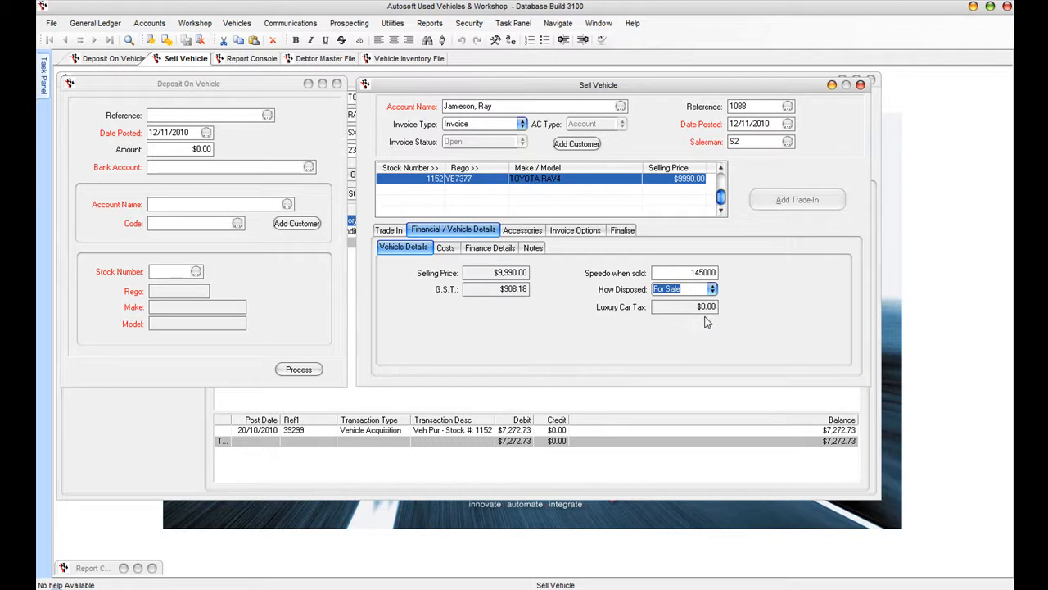
- After checking costs and notes, add a $500 Extended Warranty accessory to the sale
click(444, 249)
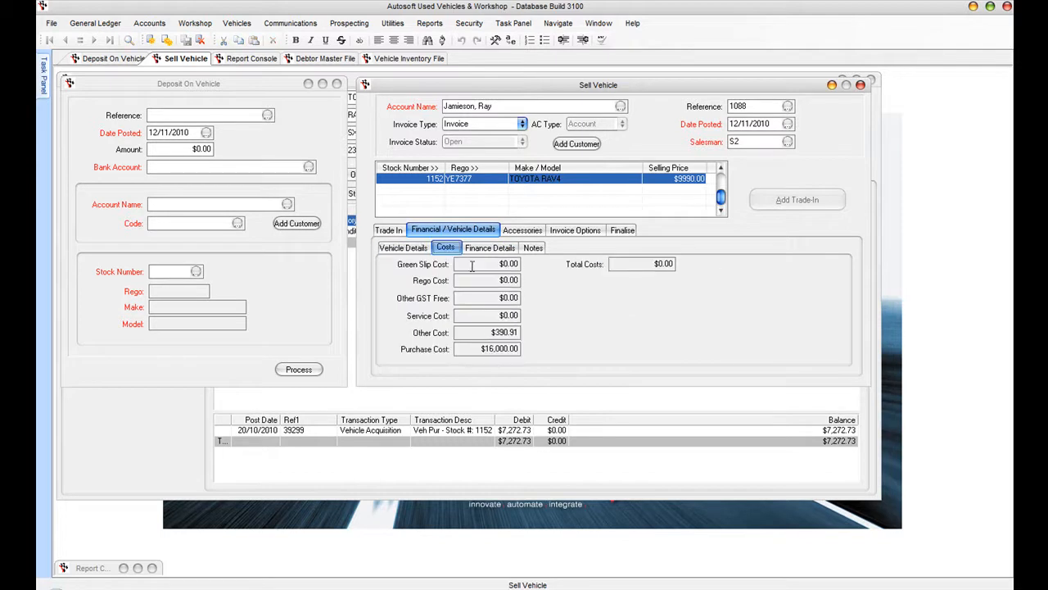
click(533, 247)
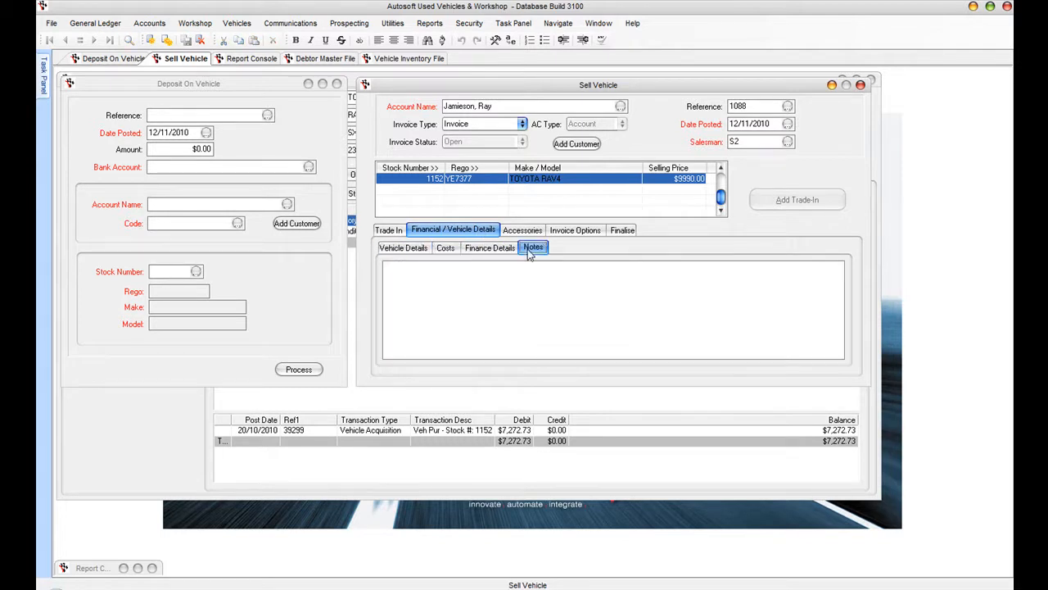
click(525, 233)
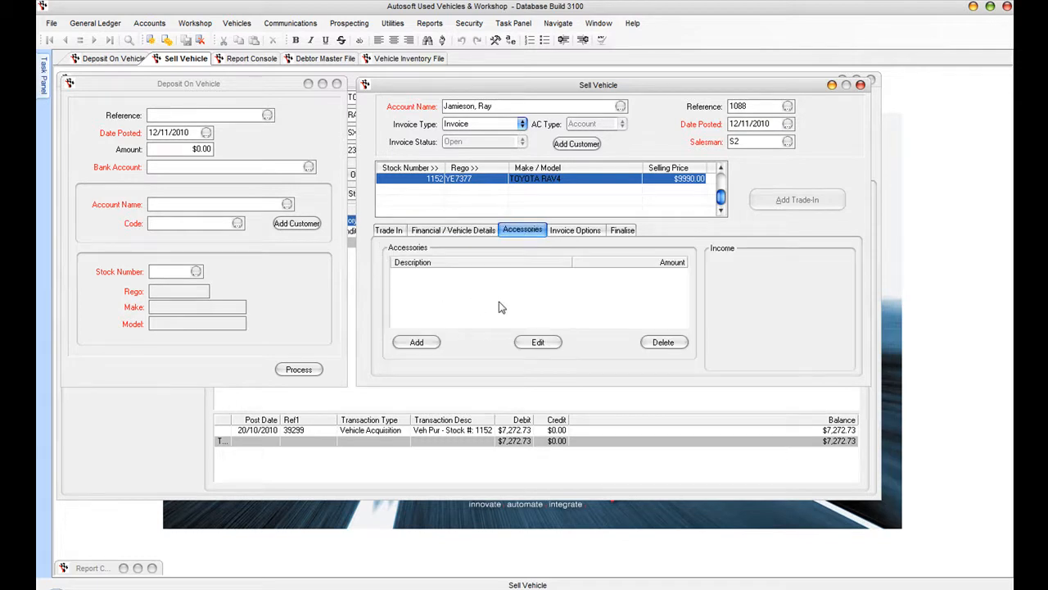
click(417, 343)
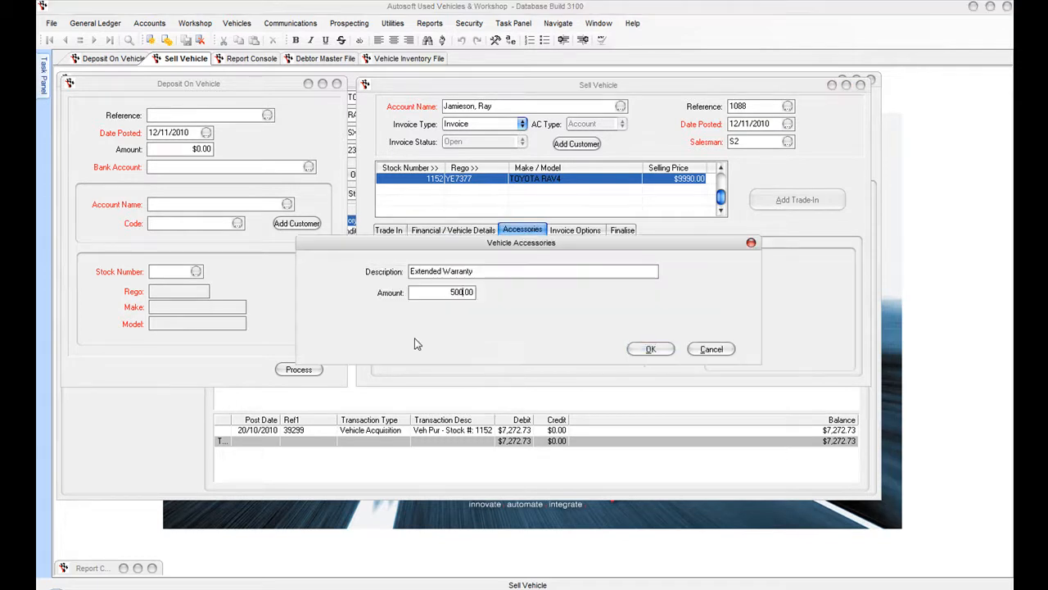
key(Tab)
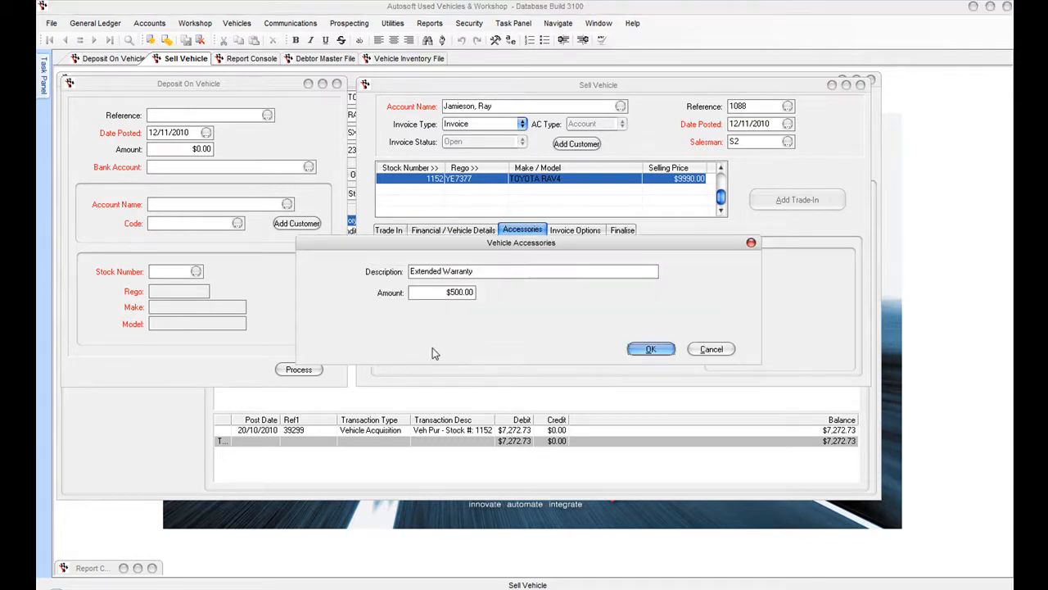
click(649, 350)
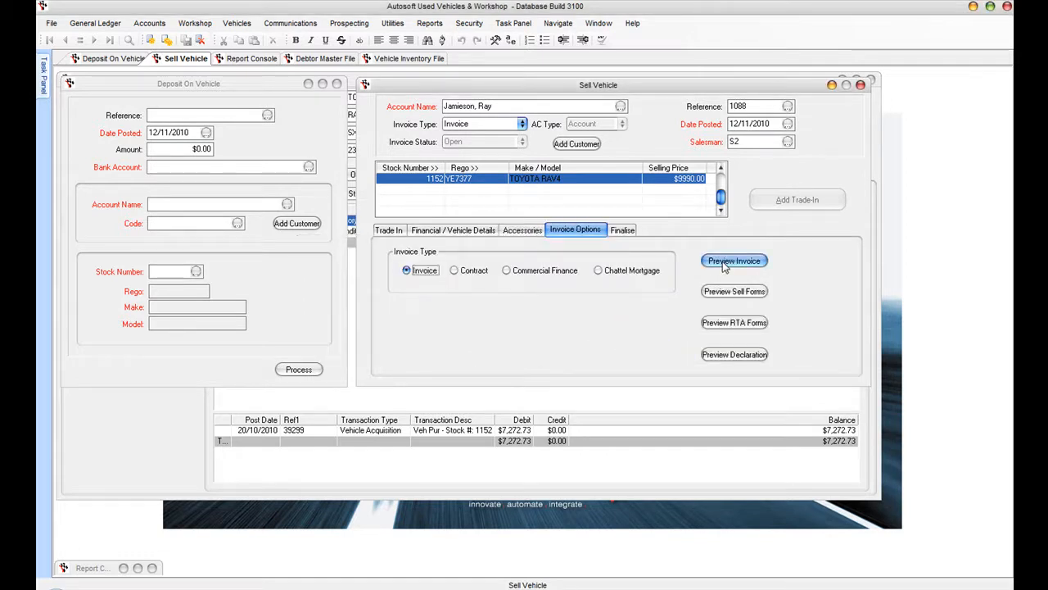
- Preview the RAV4 sale's tax invoice 1088 and scroll down to the $7,090 owing
click(724, 263)
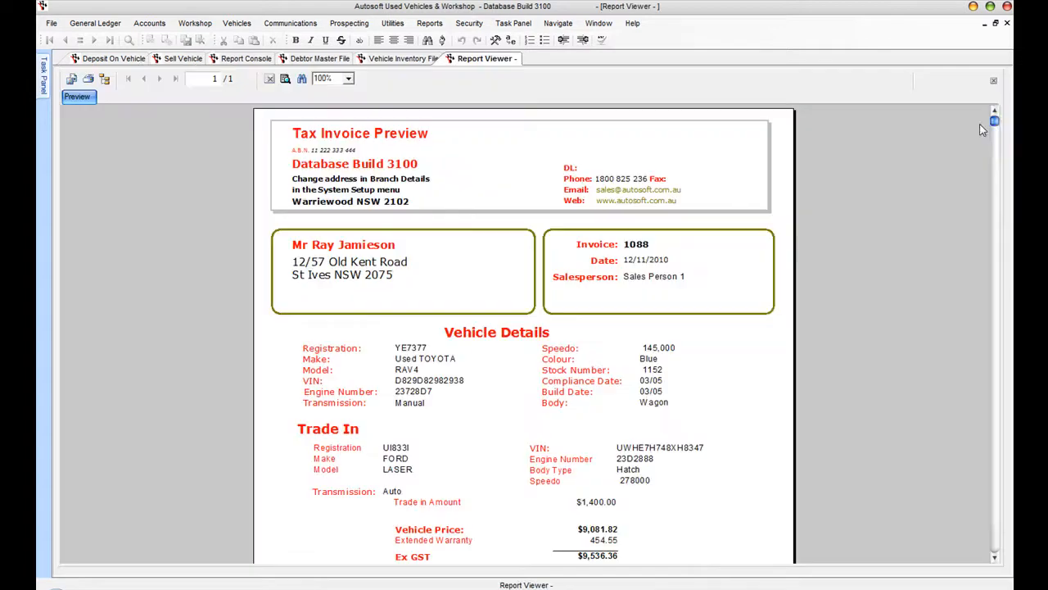
drag(996, 121, 982, 400)
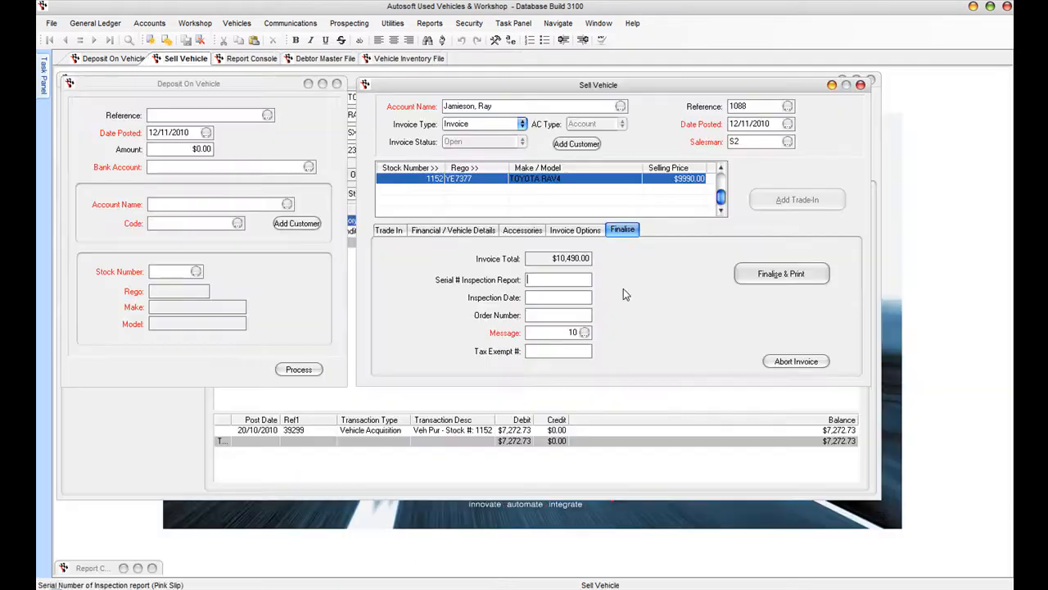
- Finalise and print the RAV4 sale invoice, confirming Yes to process it
click(768, 277)
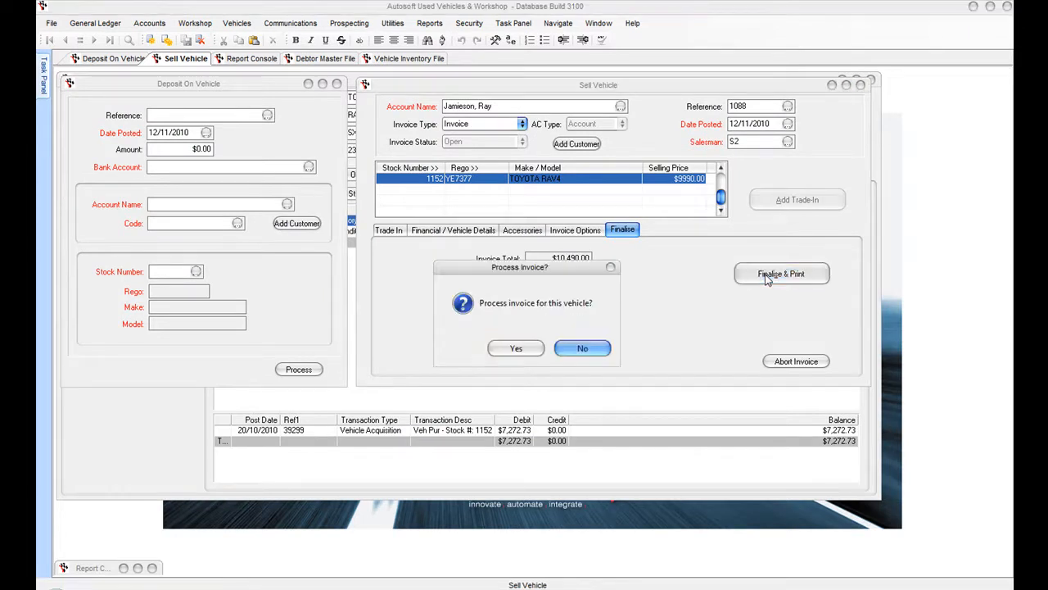
click(517, 349)
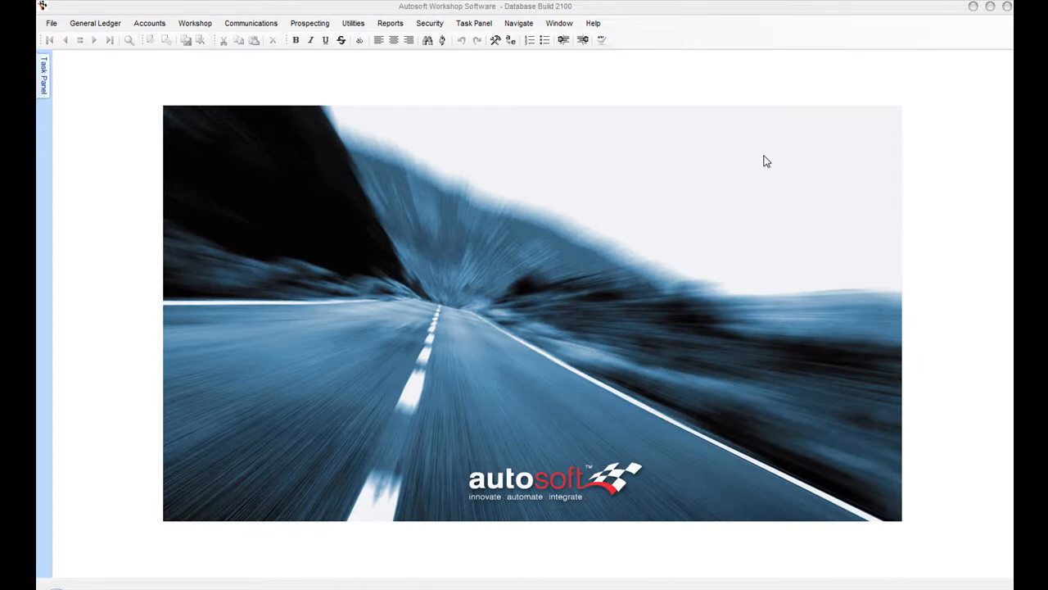
- Check Monday to Wednesday bookings in the Booking Diary, then create a blank repair order for Monday 1/11/2010
click(200, 31)
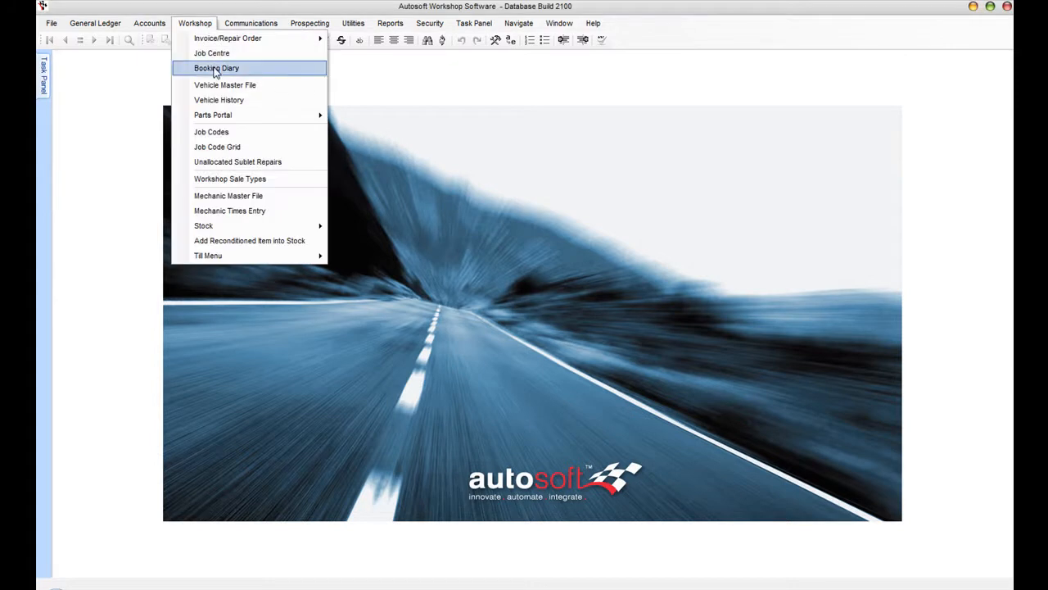
click(218, 70)
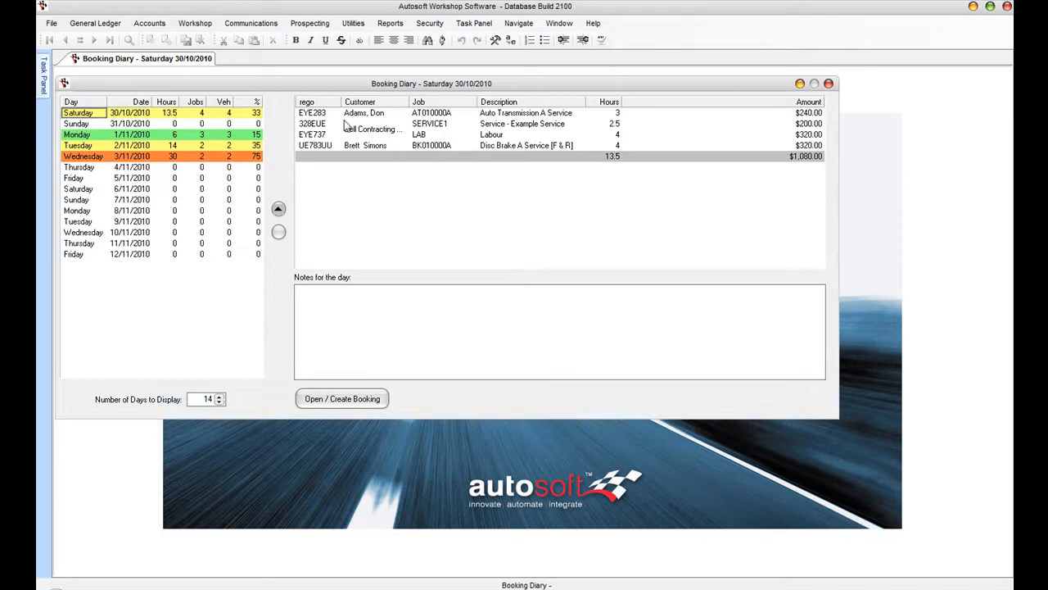
click(70, 135)
click(82, 146)
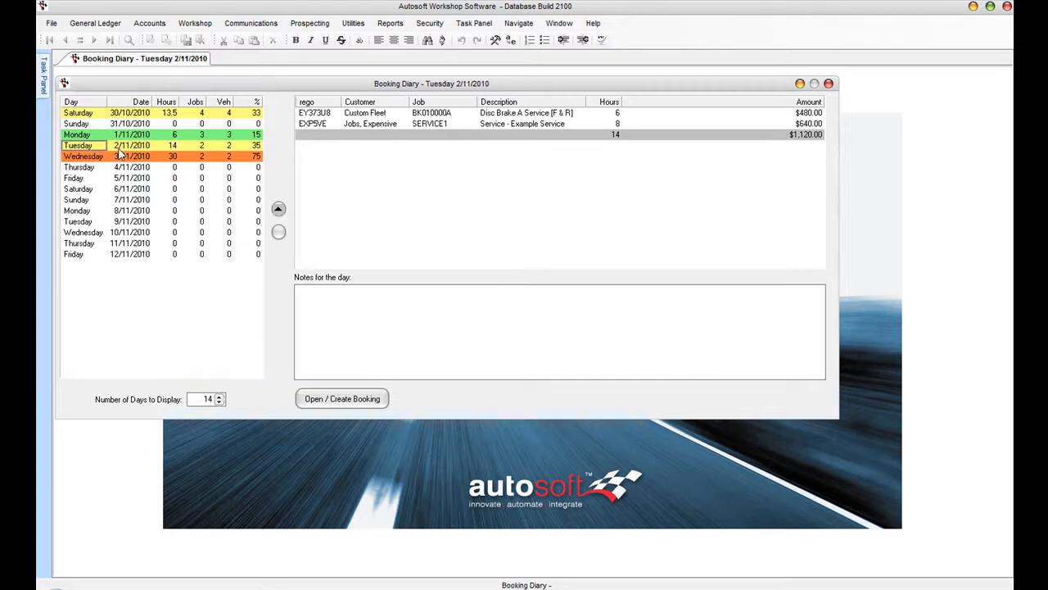
click(91, 158)
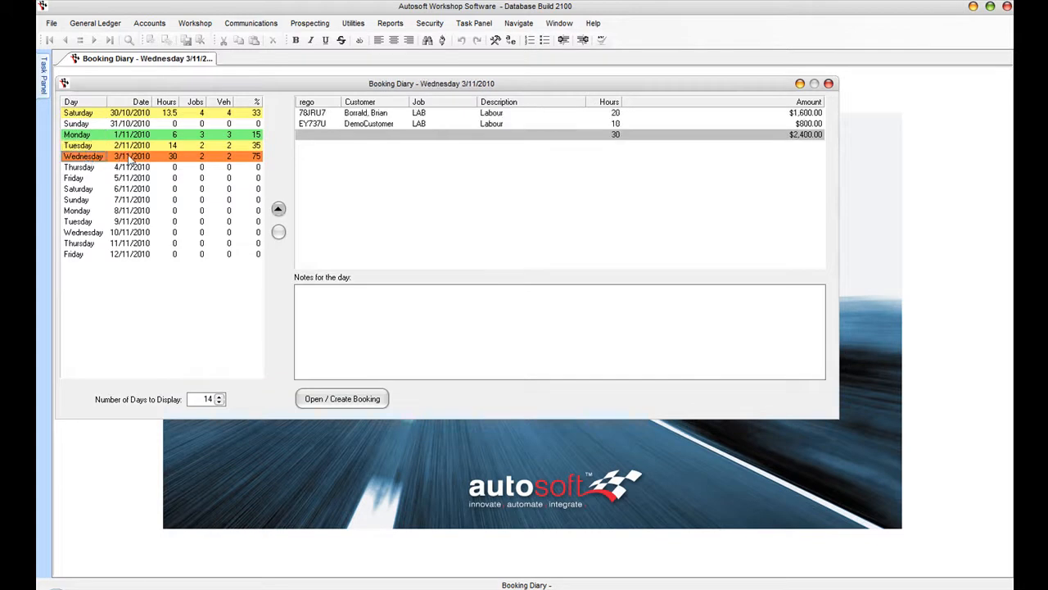
click(85, 146)
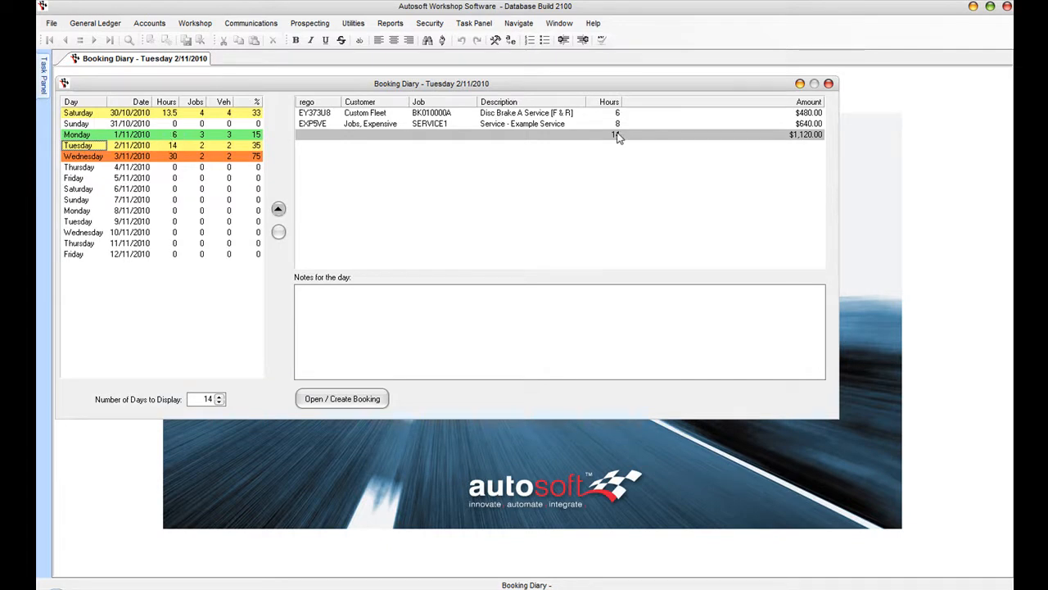
click(158, 135)
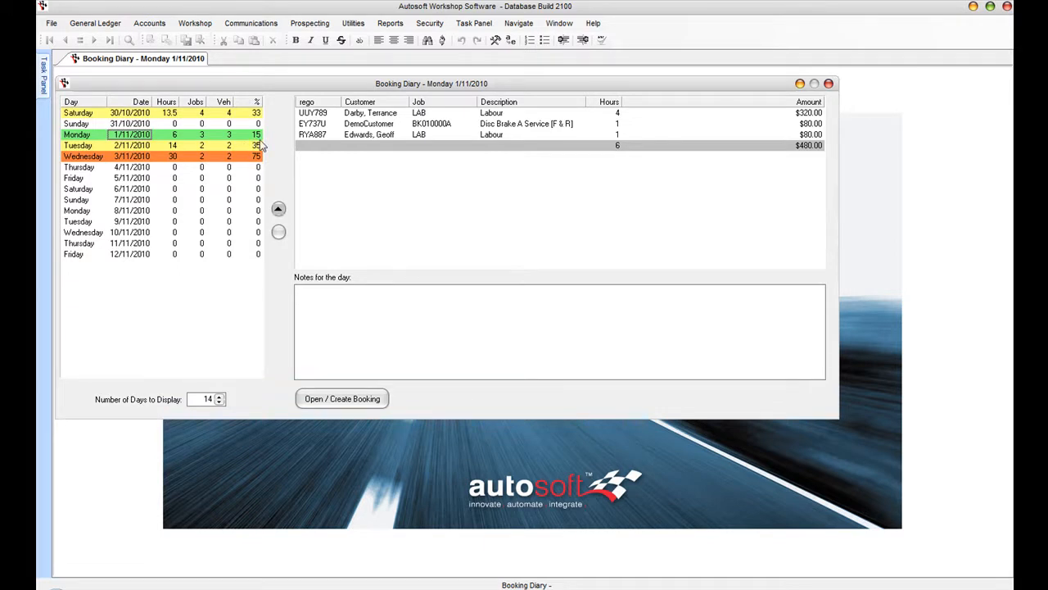
click(79, 138)
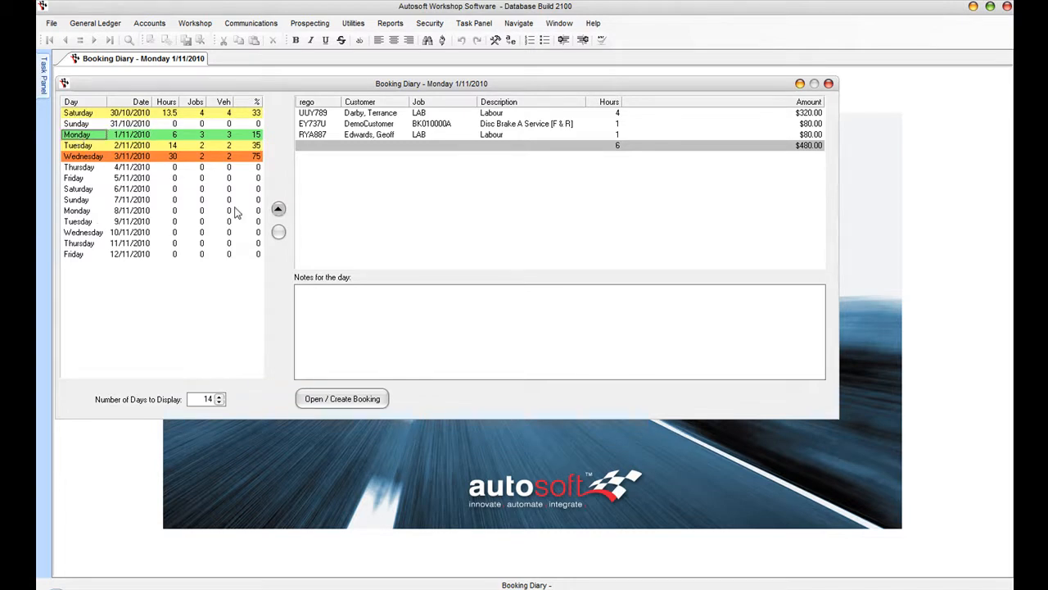
click(355, 406)
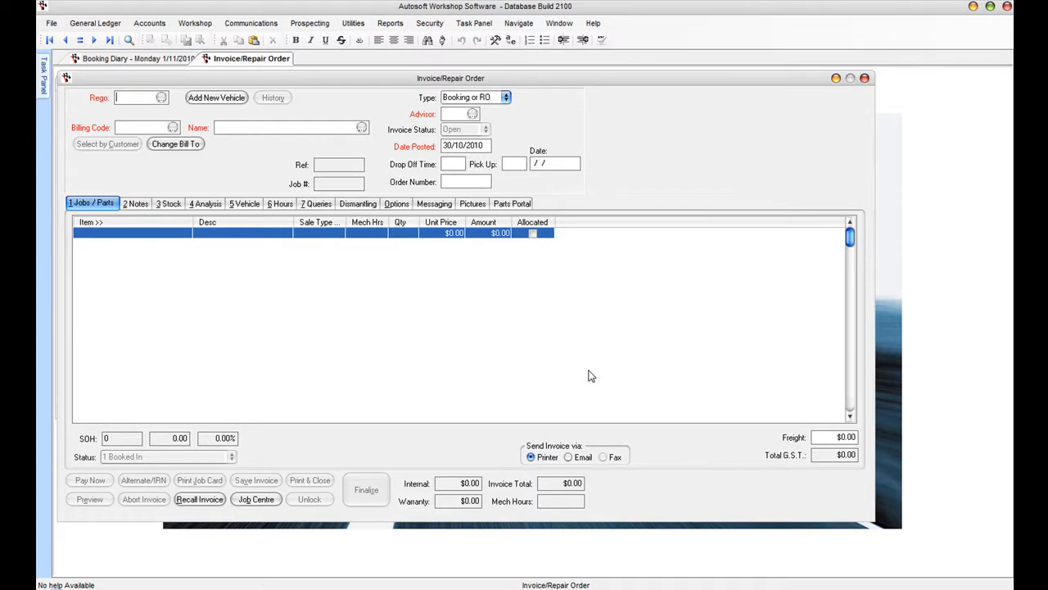
click(162, 98)
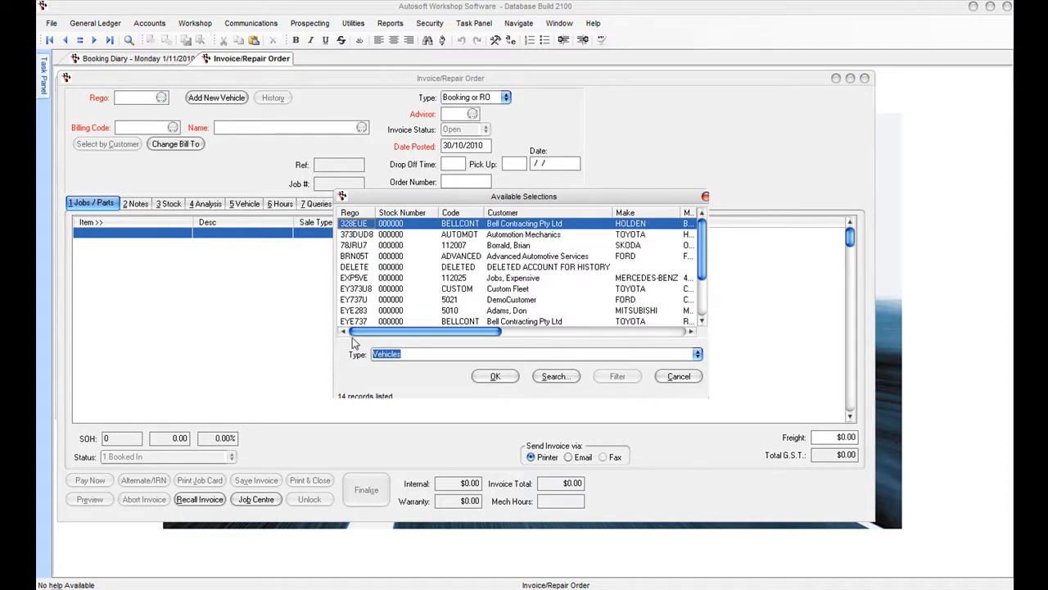
click(679, 376)
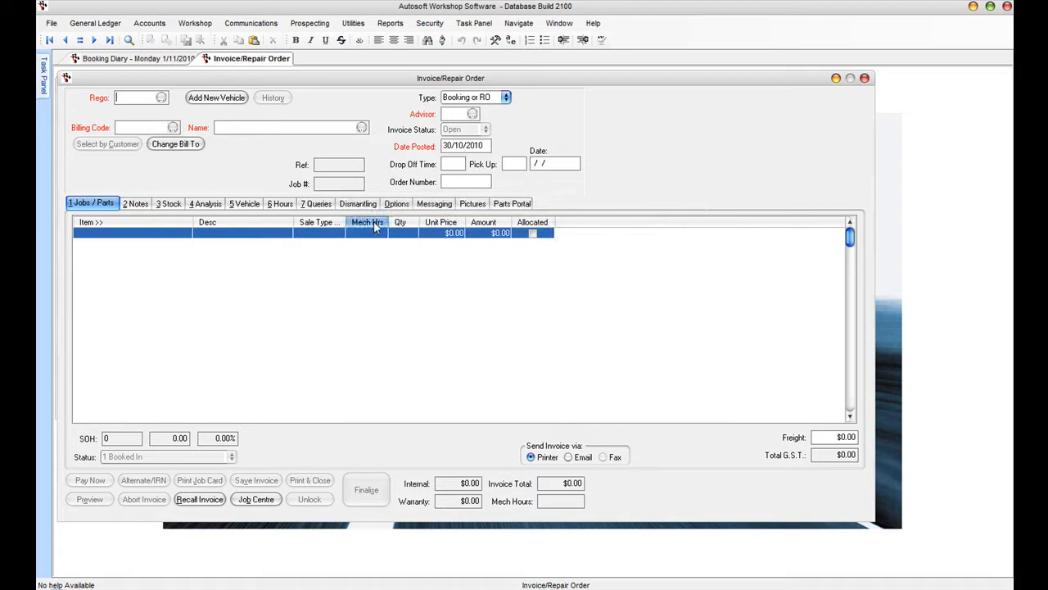
- Start a new vehicle and customer record and set the customer as a cash customer
click(216, 97)
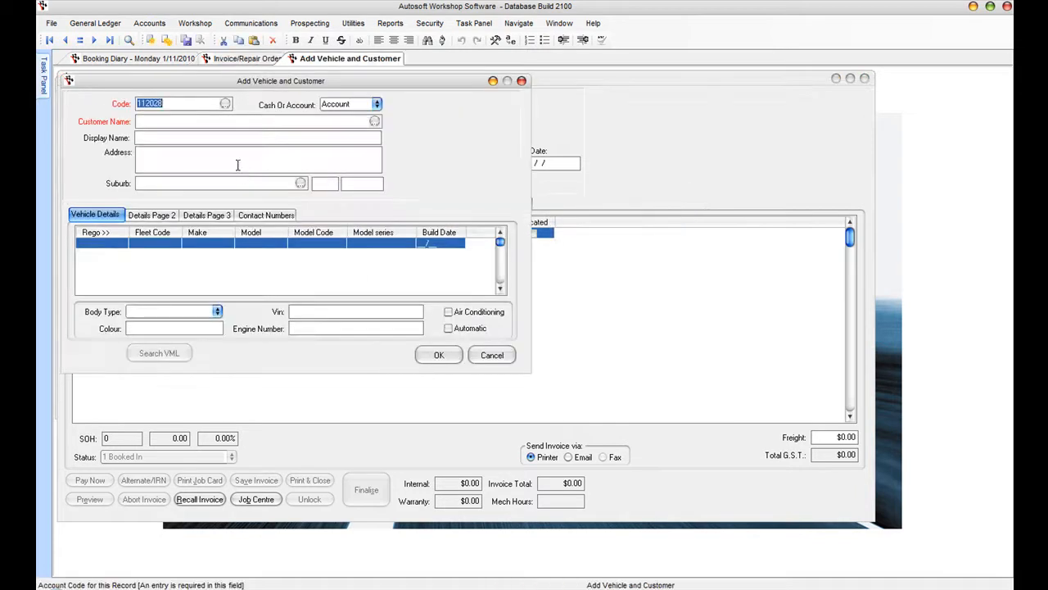
click(226, 105)
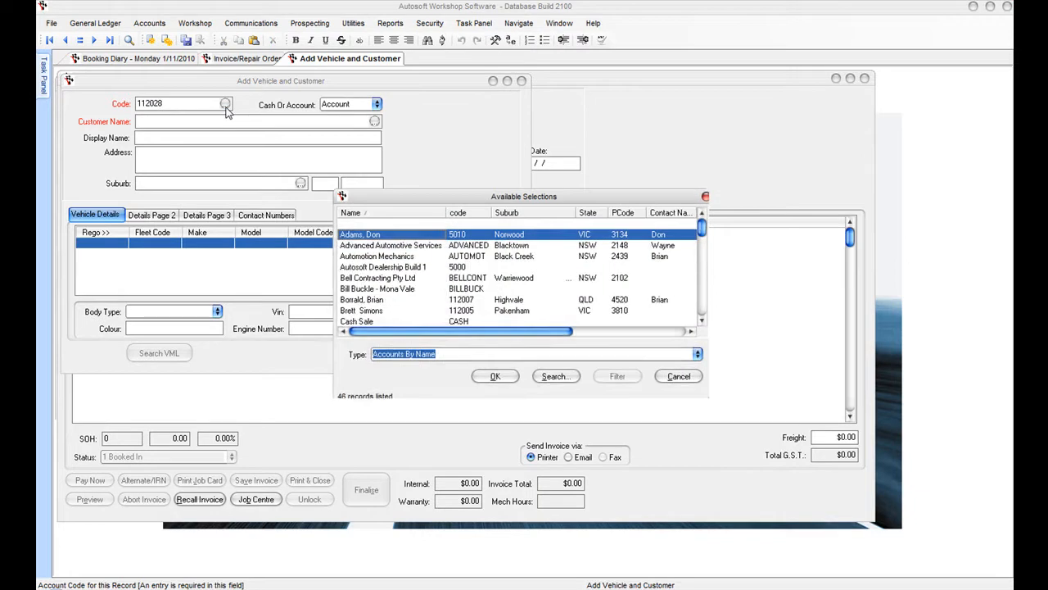
click(679, 377)
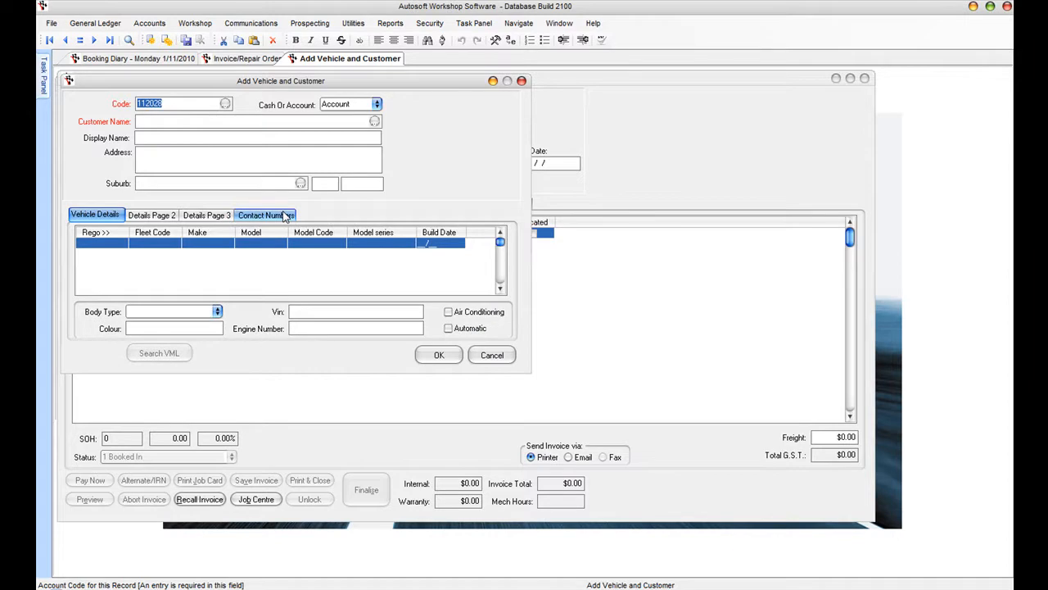
key(Tab)
click(377, 105)
click(347, 128)
key(Tab)
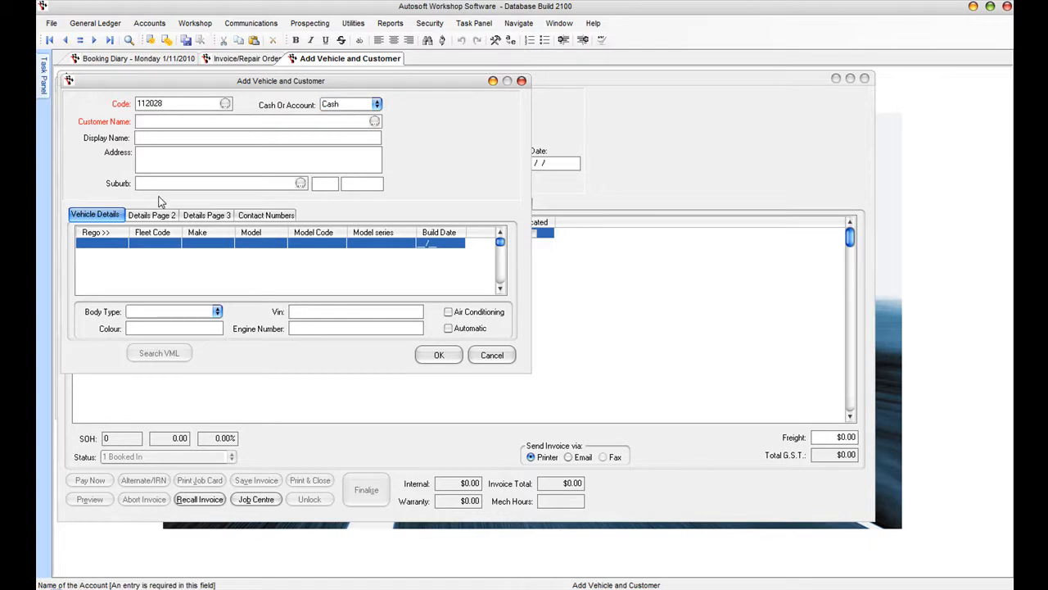
- Enter the customer's name, display name, street address and suburb, filling state and postcode from the lookup
key(Tab)
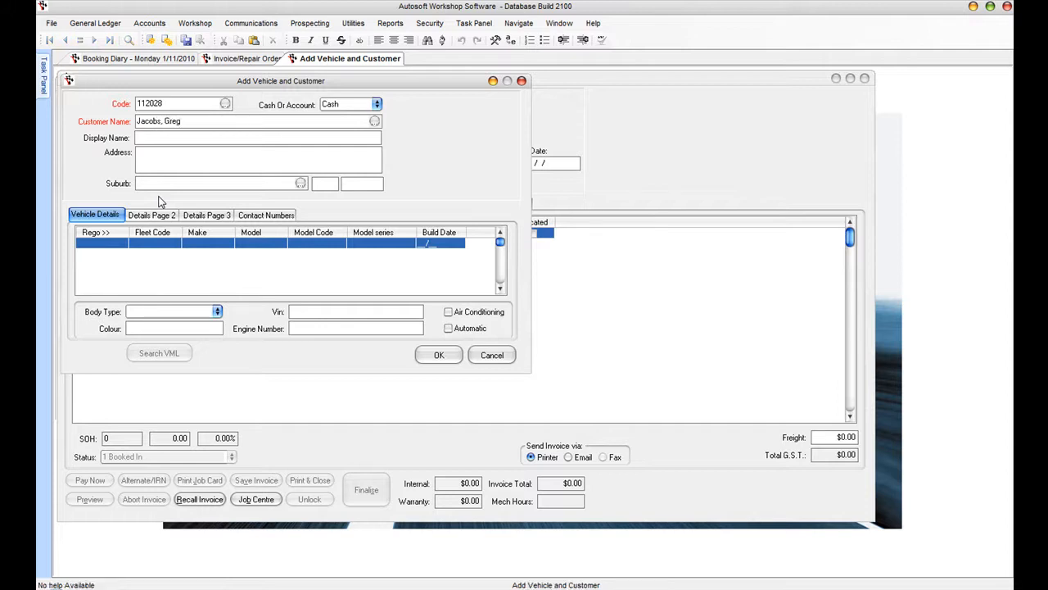
key(Tab)
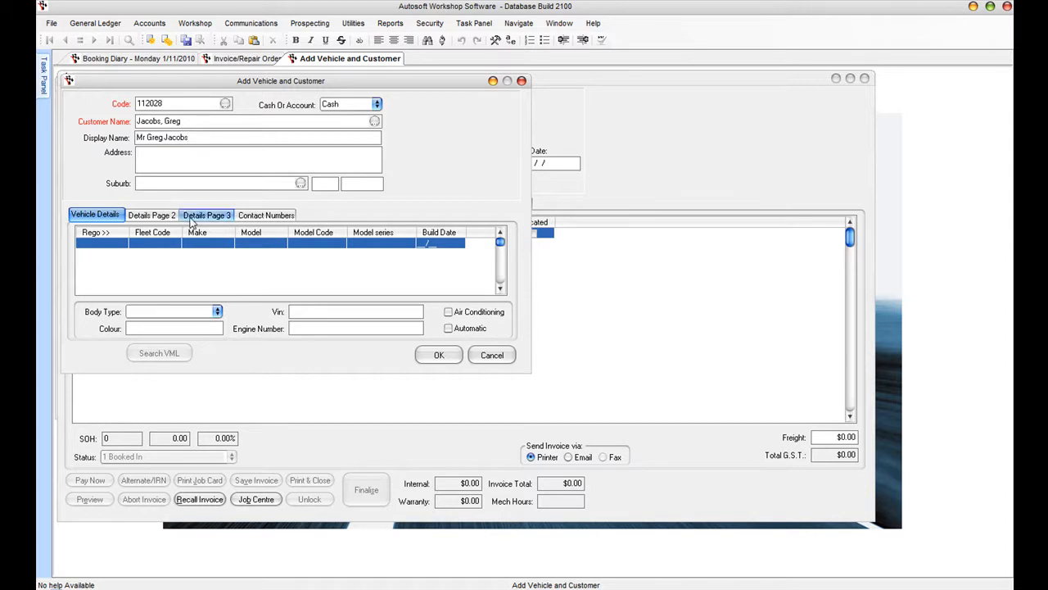
key(Tab)
text(Mordial)
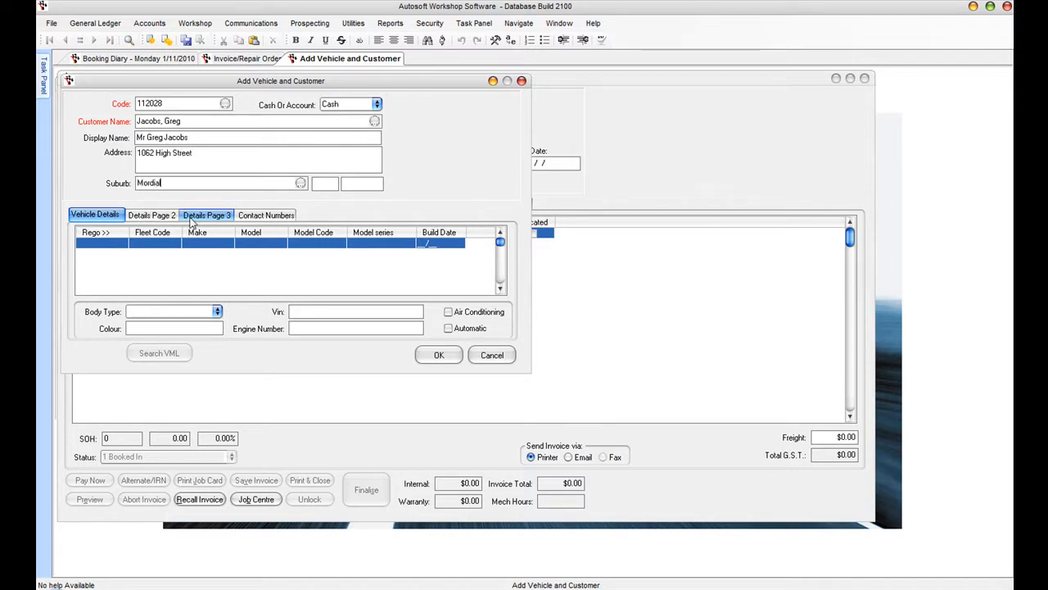
text(loc)
key(Tab)
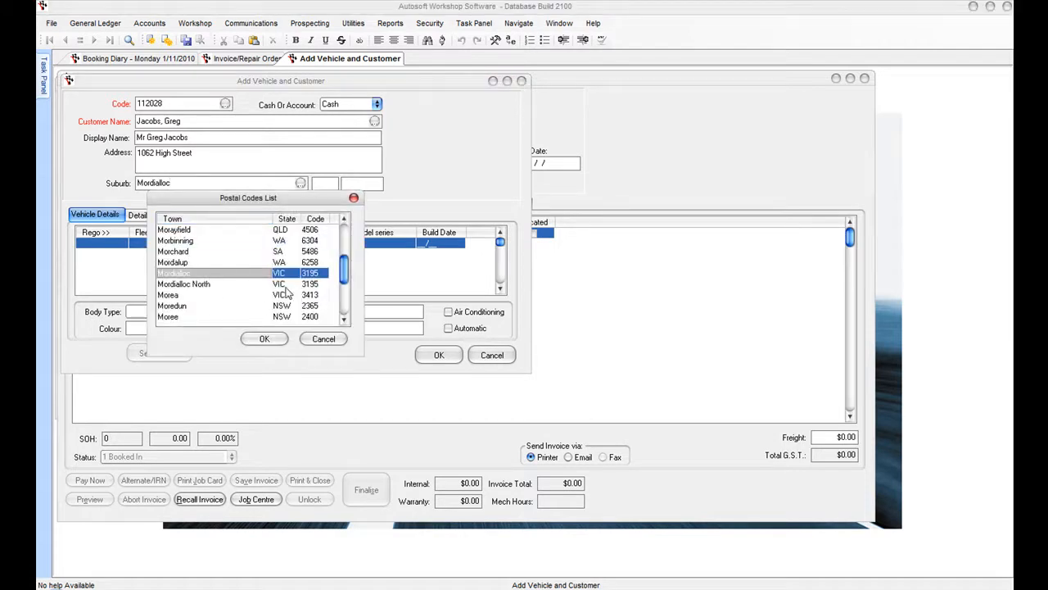
click(263, 338)
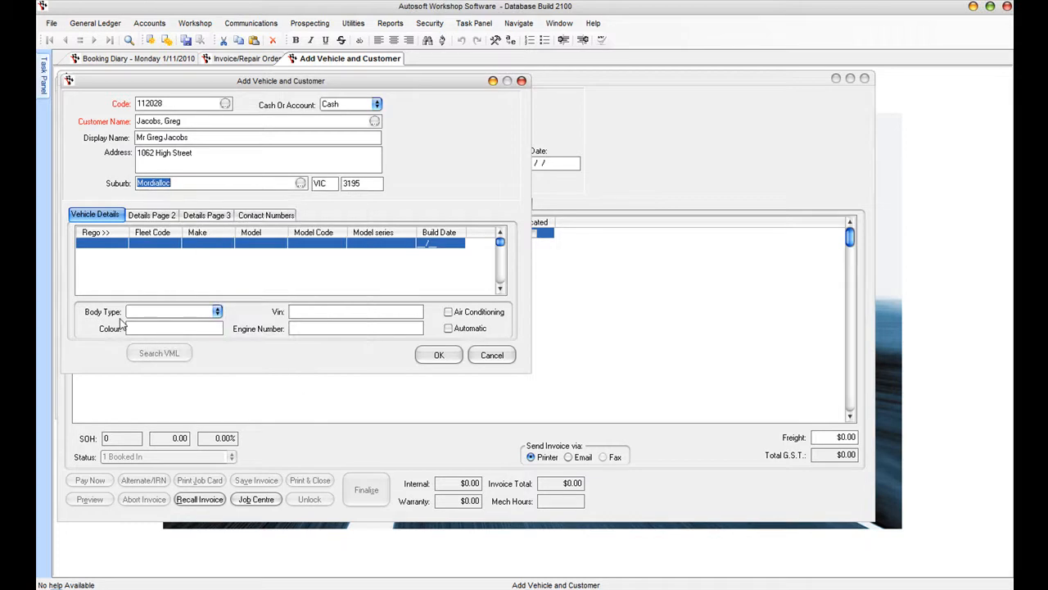
click(92, 243)
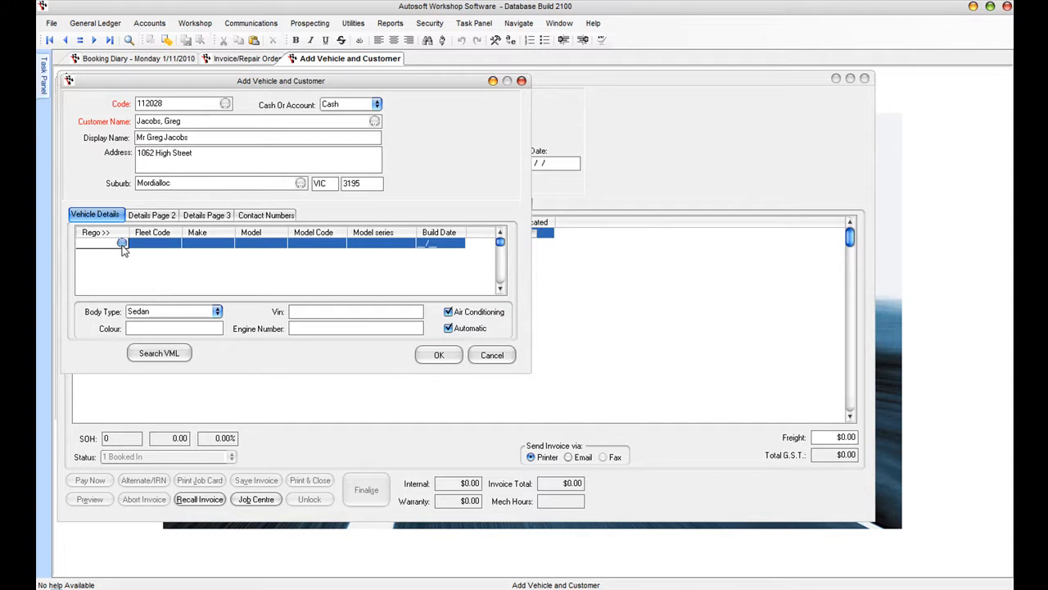
- Enter registration UUI778 and dismiss the existing-vehicle lookup to keep it as new
text(UUI778)
click(121, 242)
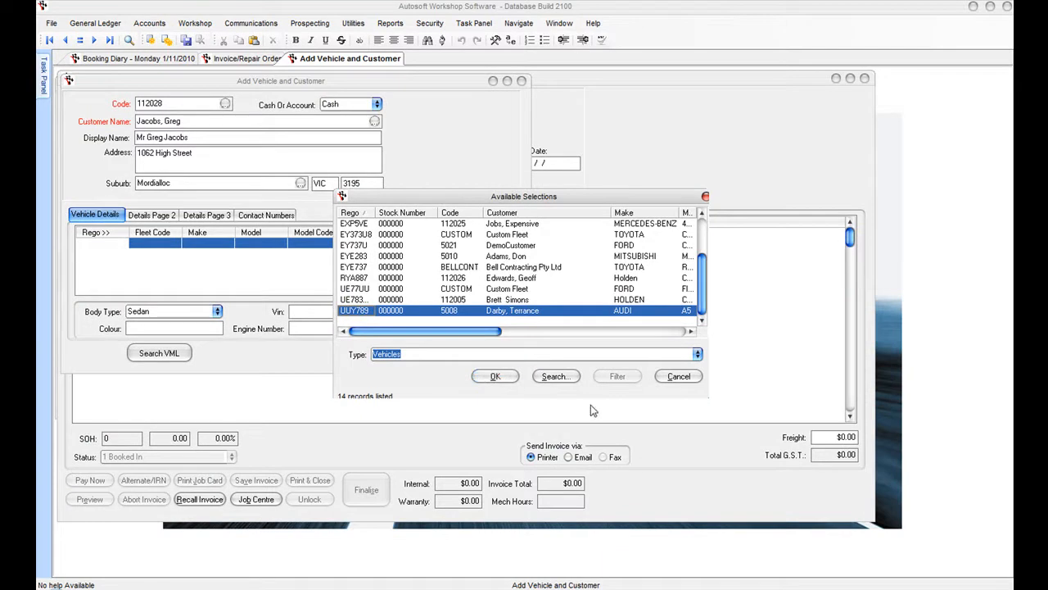
click(691, 377)
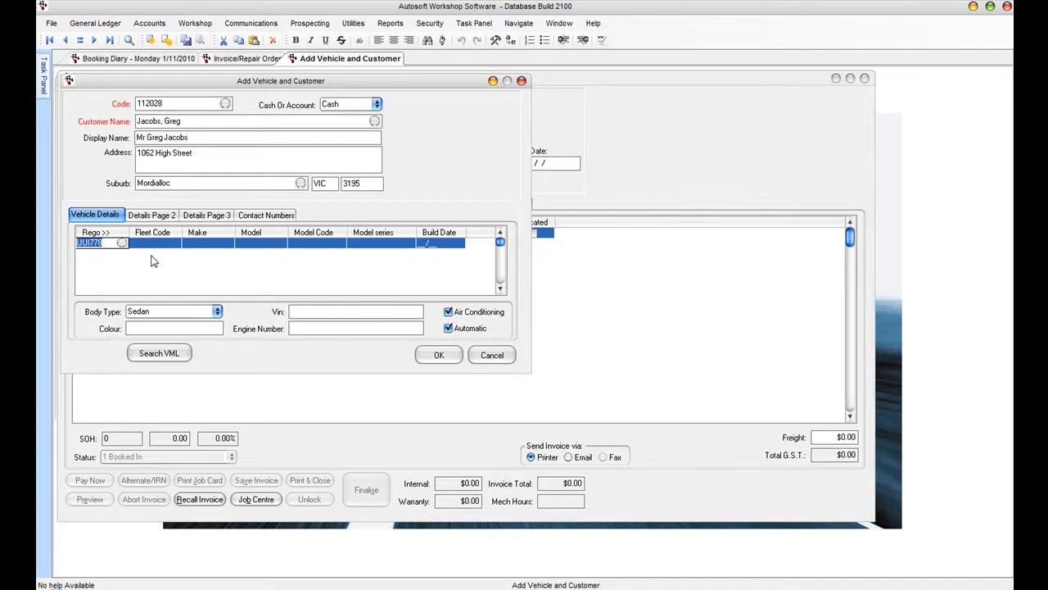
- Enter make Holden, model Commodore, model code VY, series Executive, and save the customer and vehicle
key(Tab)
text(Holden)
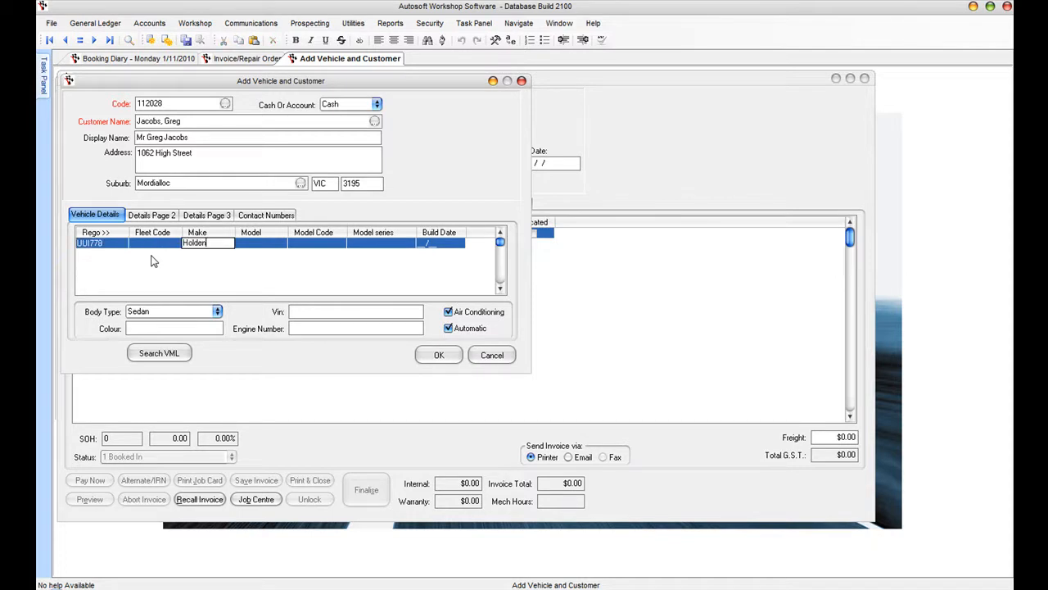
key(Tab)
text(Com)
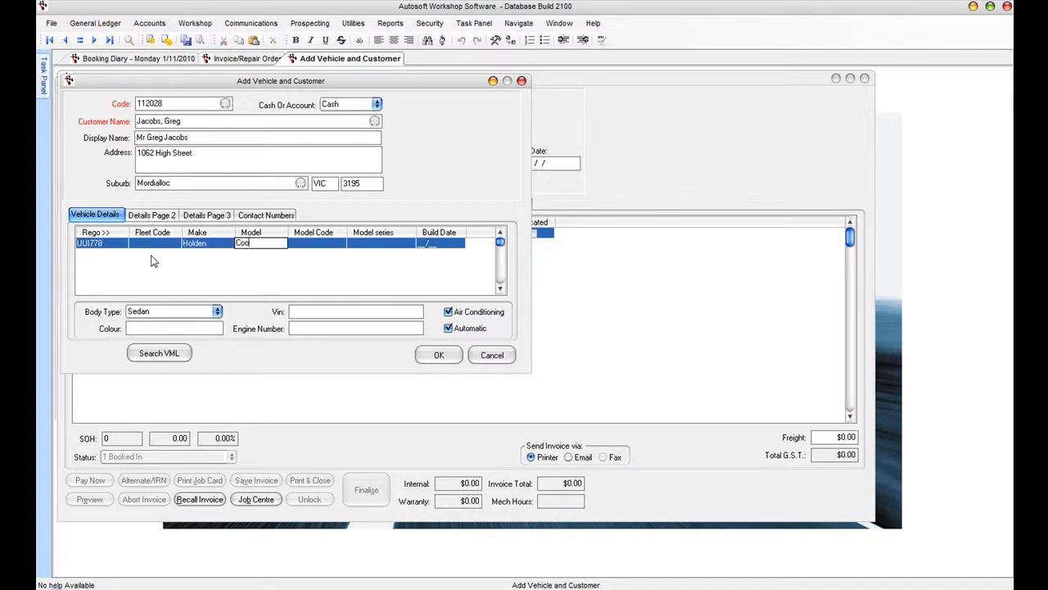
text(modore)
key(Tab)
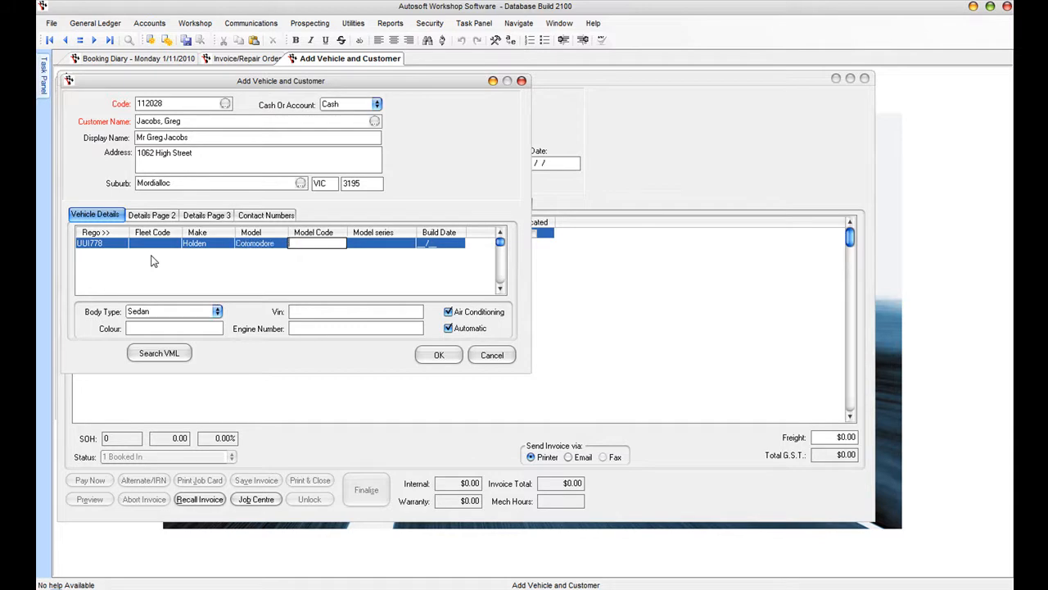
text(VY)
key(Tab)
text(Executive)
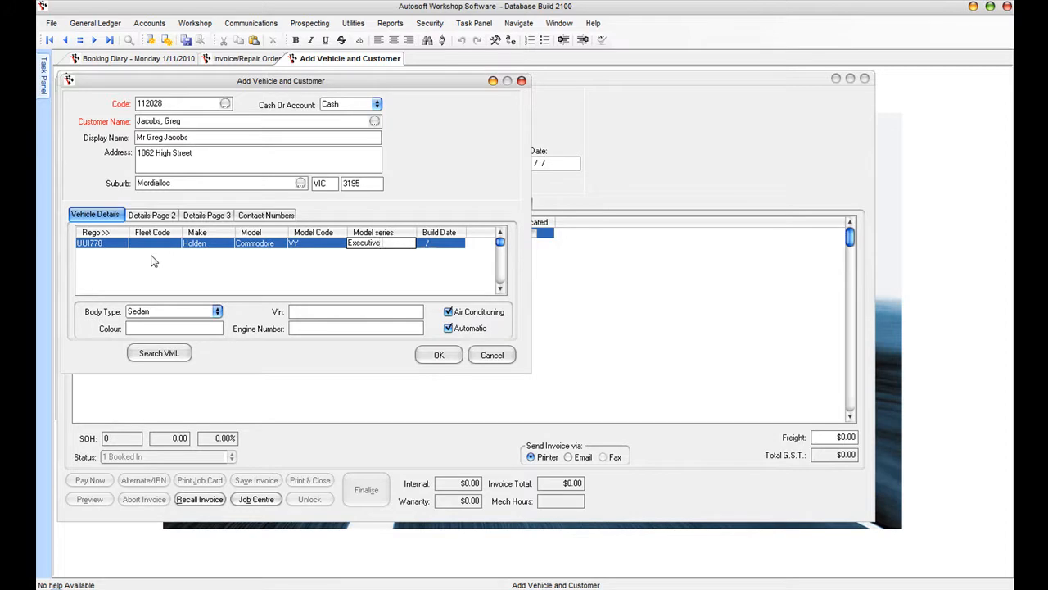
key(Tab)
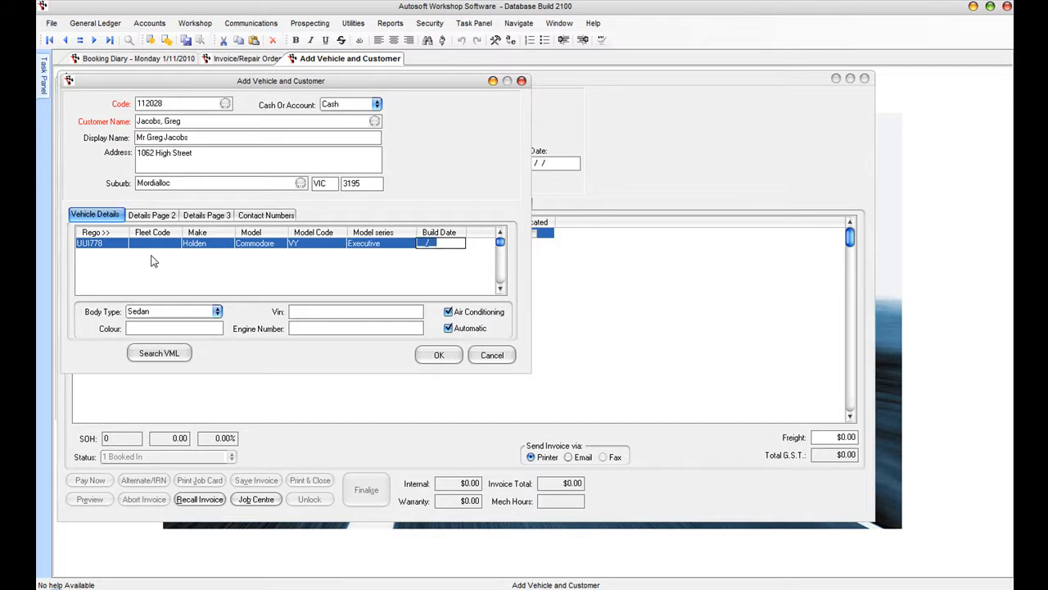
click(435, 357)
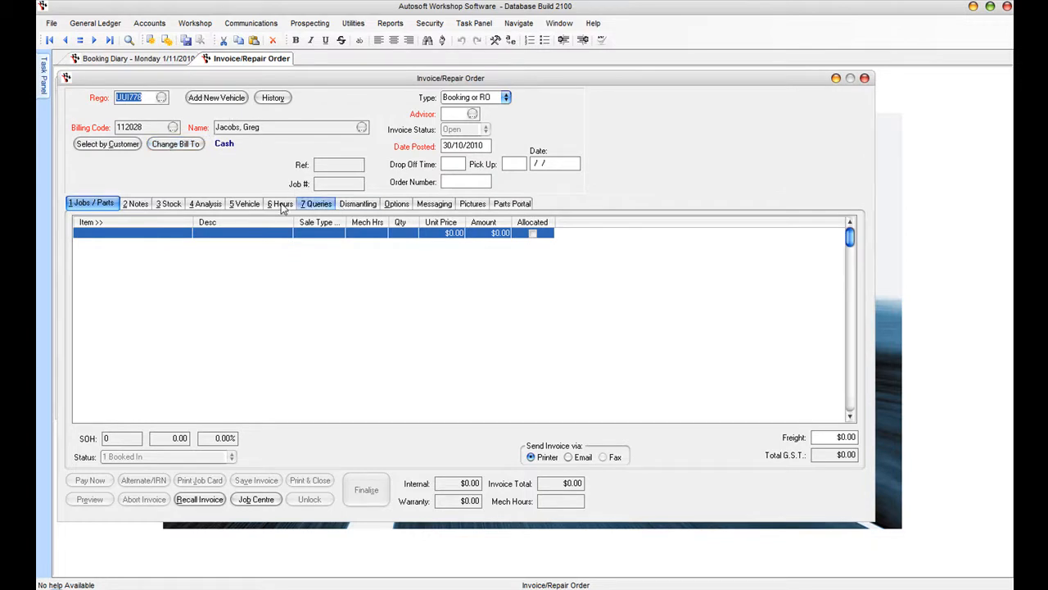
- Set Workshop Manager as advisor, posted date 1/11/2010 and drop-off time 8:00
click(249, 204)
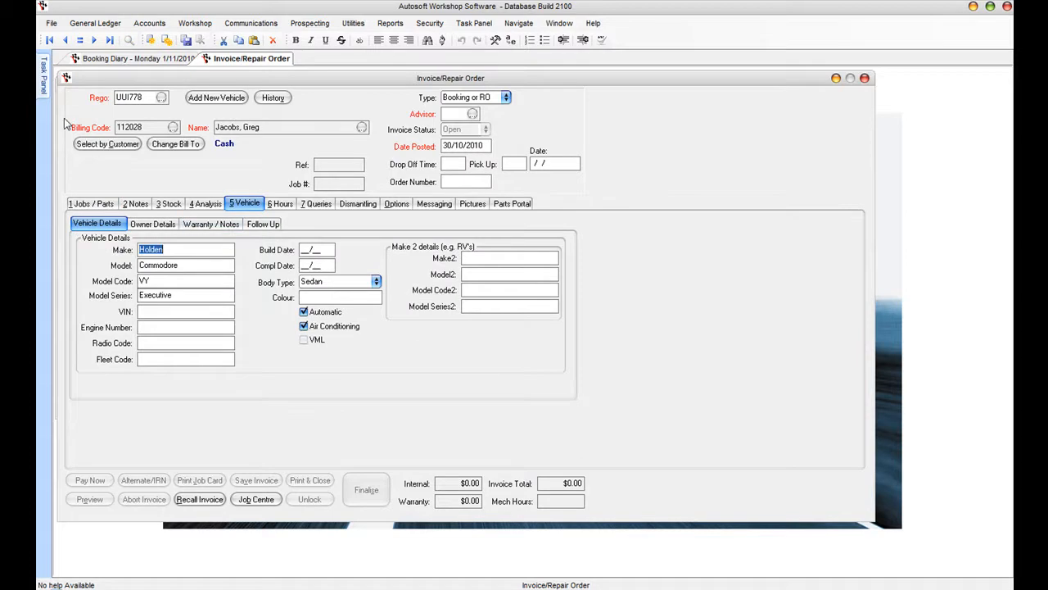
click(82, 205)
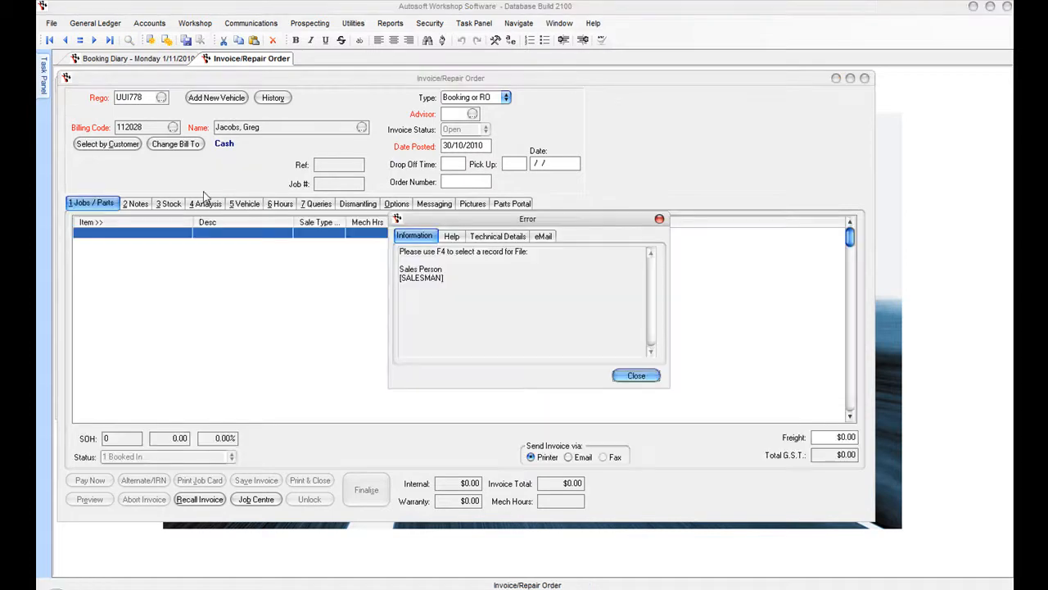
click(652, 379)
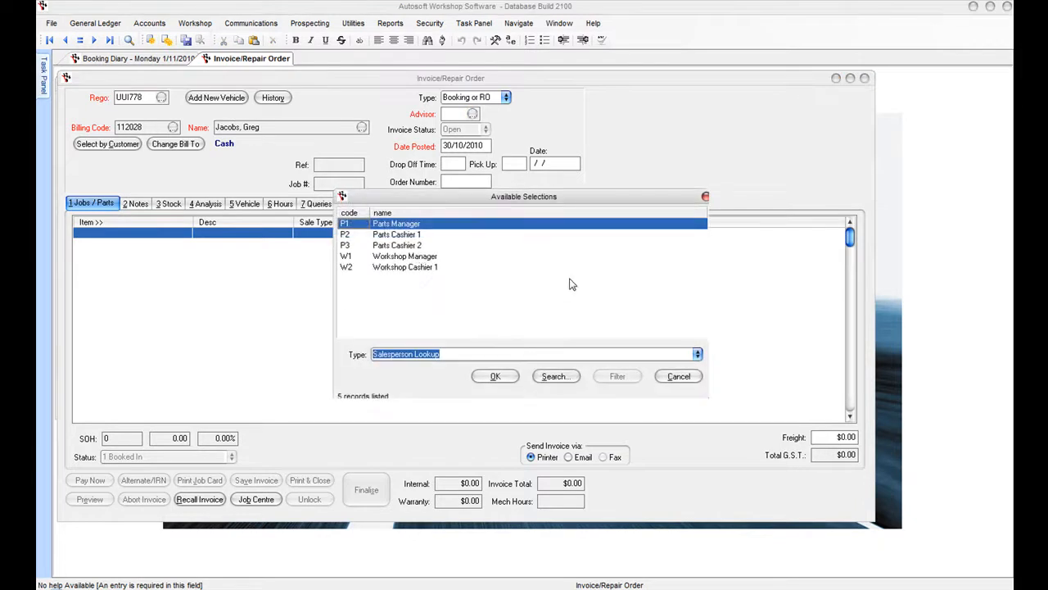
click(421, 255)
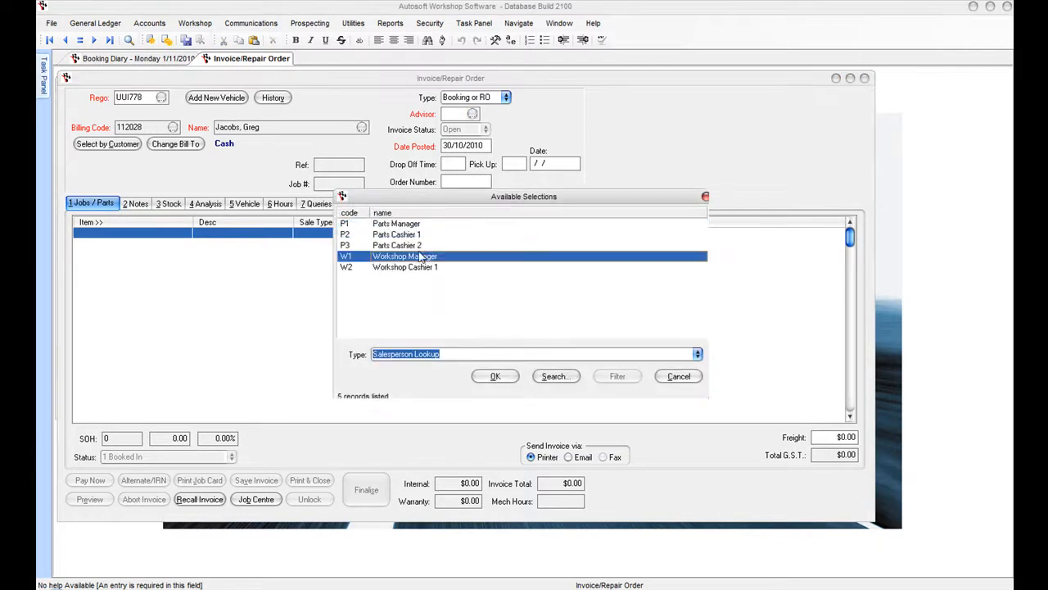
click(501, 376)
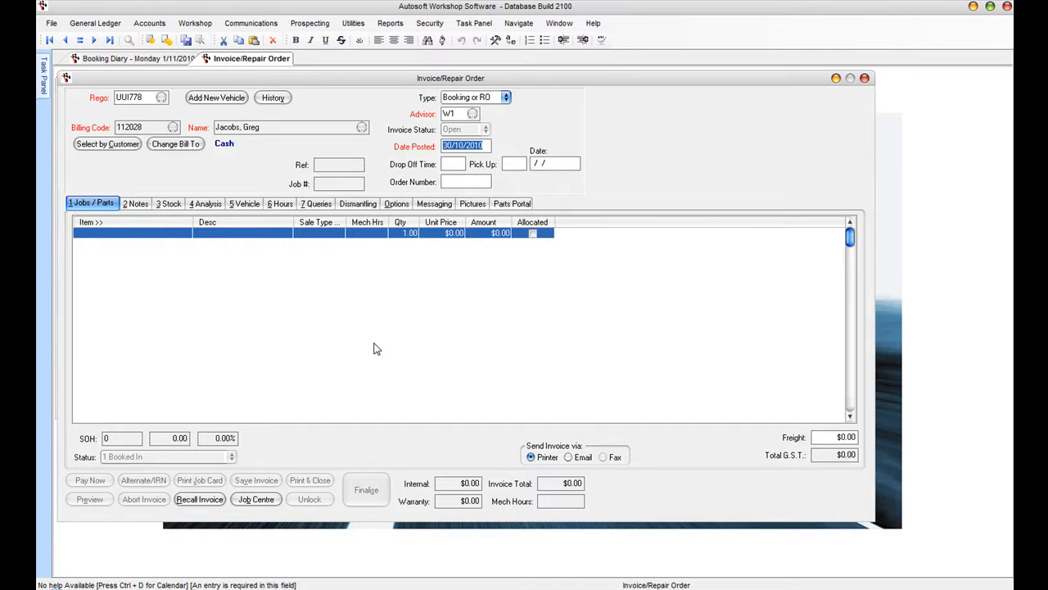
text(01/11)
key(Tab)
text(0800)
key(Tab)
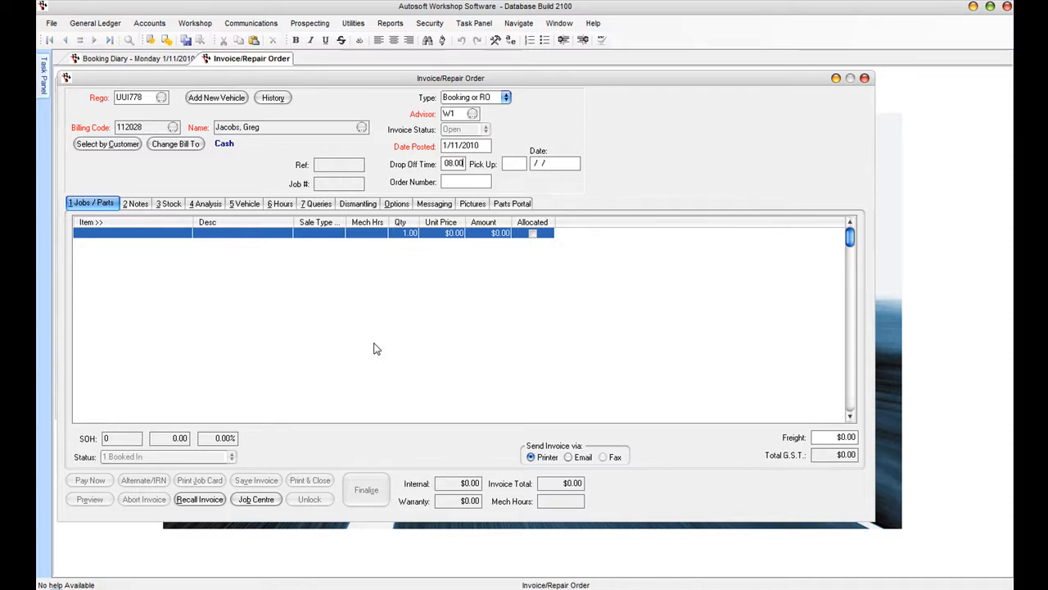
- Add the Disc Brake A Service job (BK010000A) at quantity 1 and save the booking
click(93, 237)
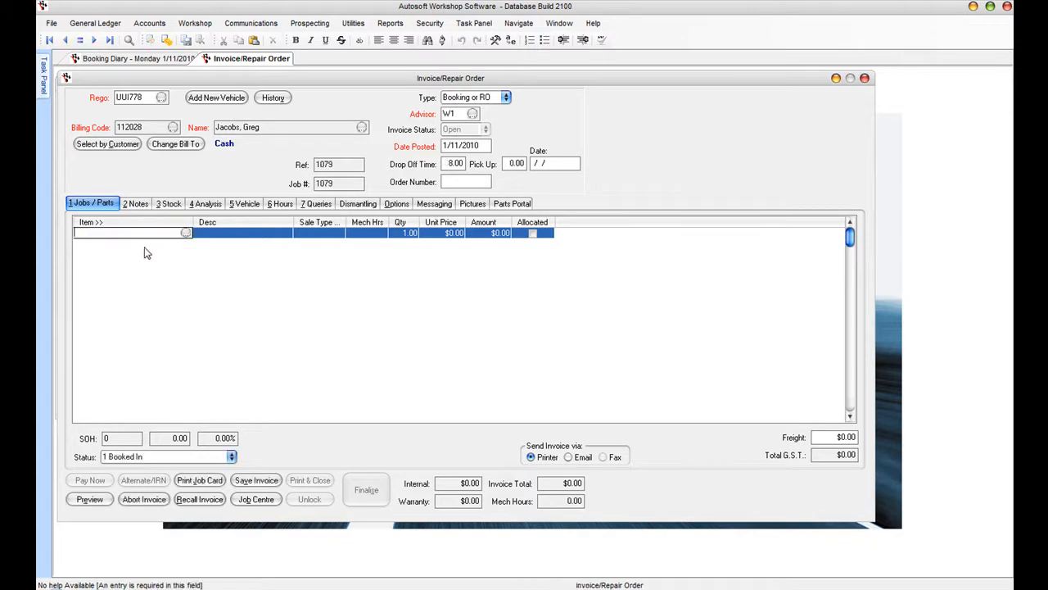
click(185, 235)
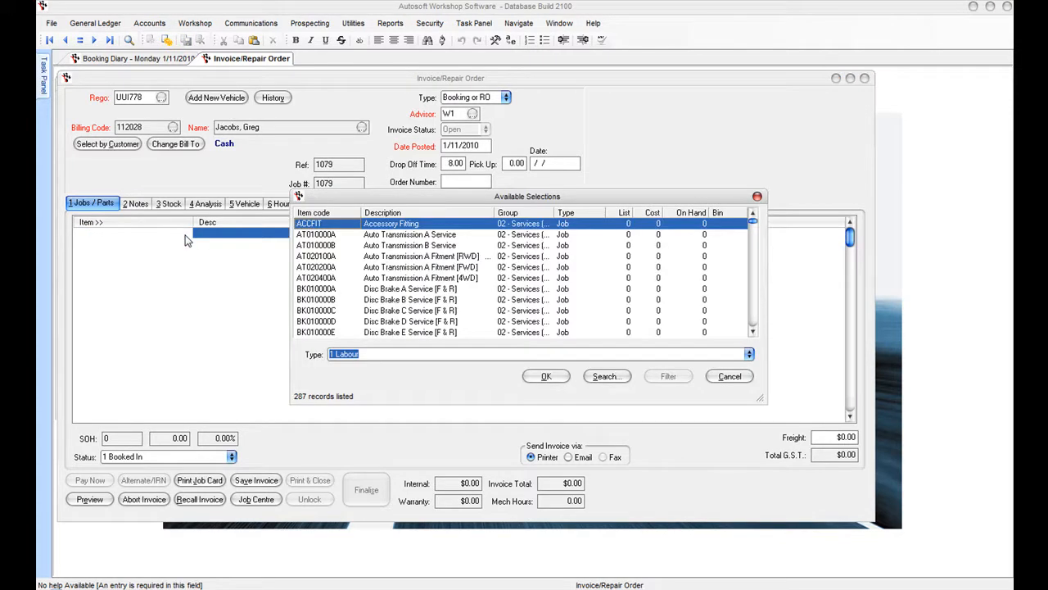
click(405, 290)
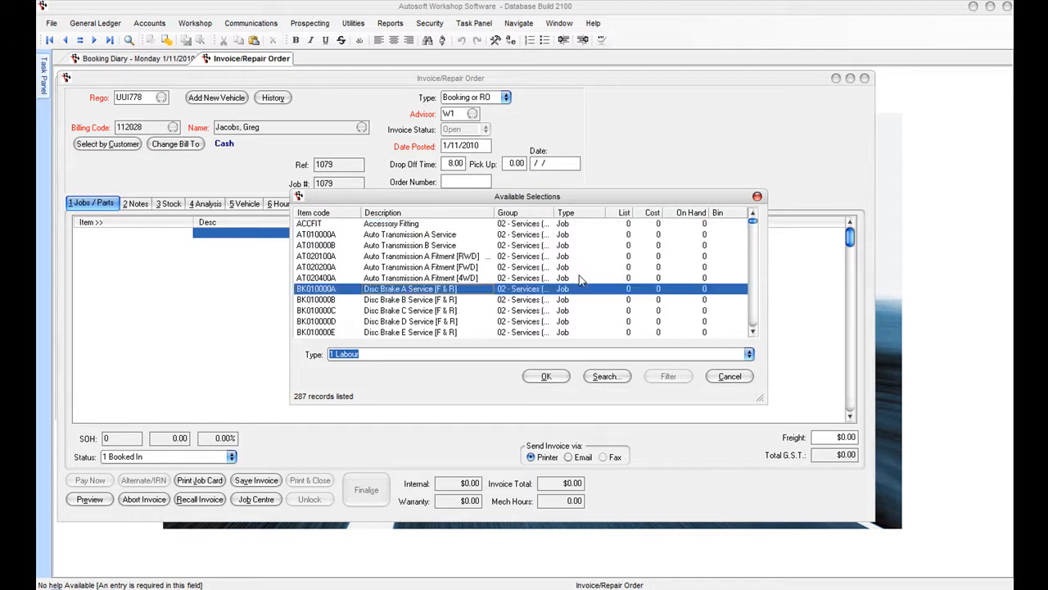
click(553, 380)
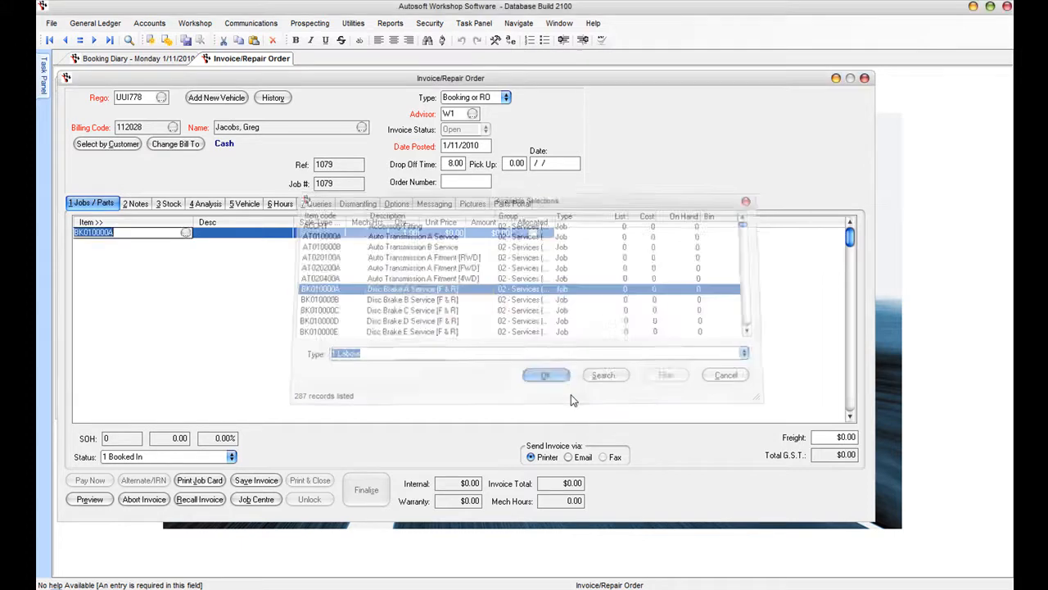
key(Tab)
key(Tab)
key(Tab)
text(1)
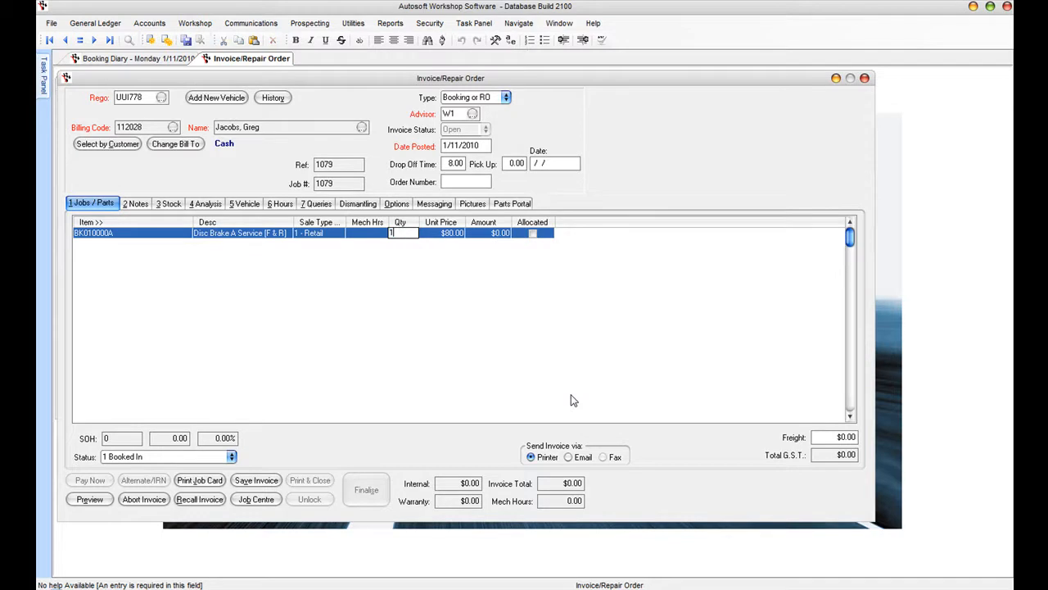
key(Tab)
key(Tab)
key(Tab)
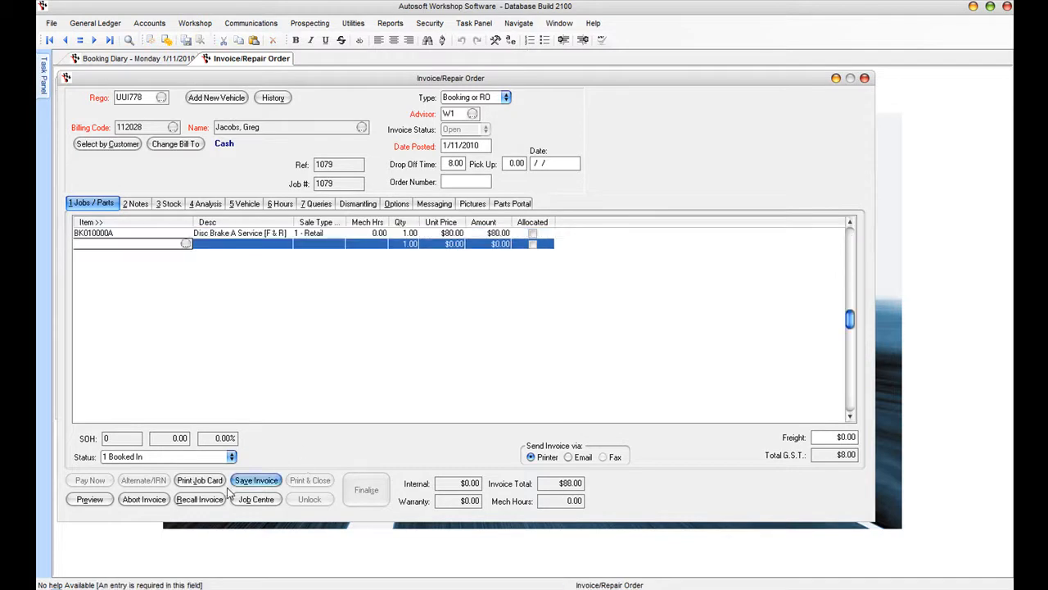
click(262, 484)
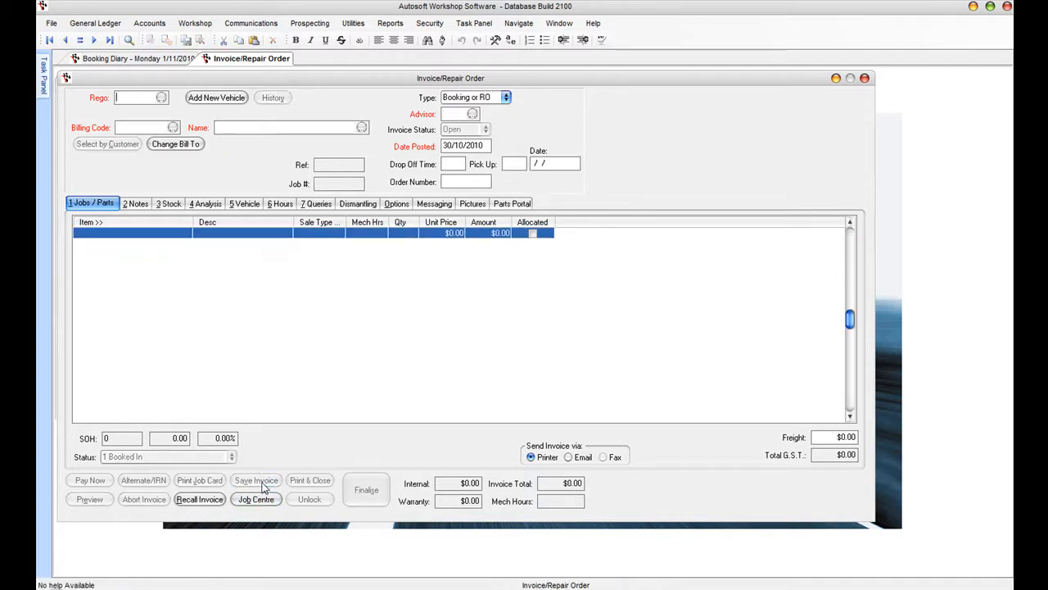
click(119, 60)
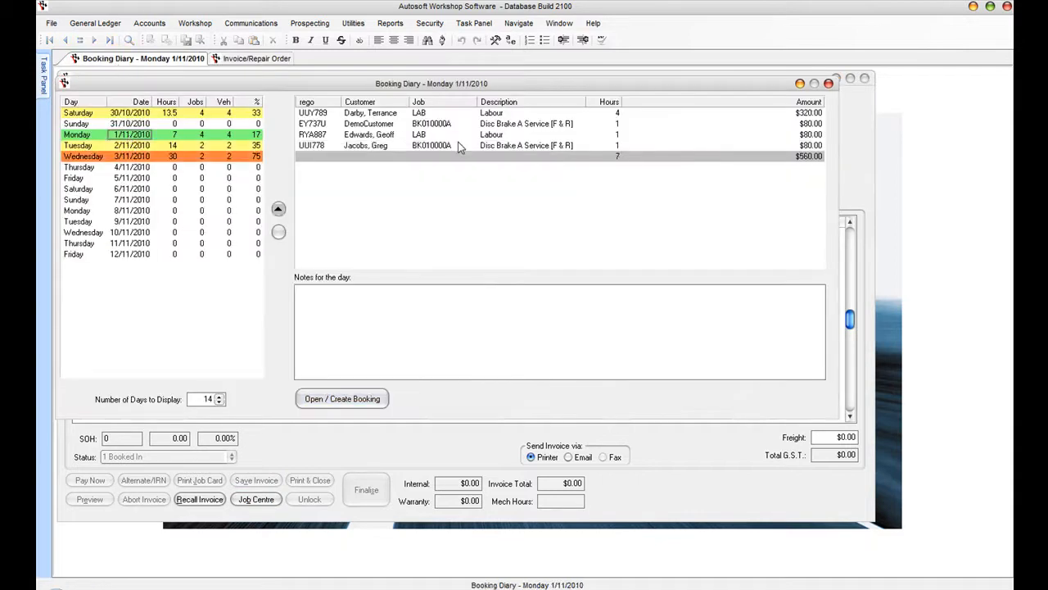
click(374, 146)
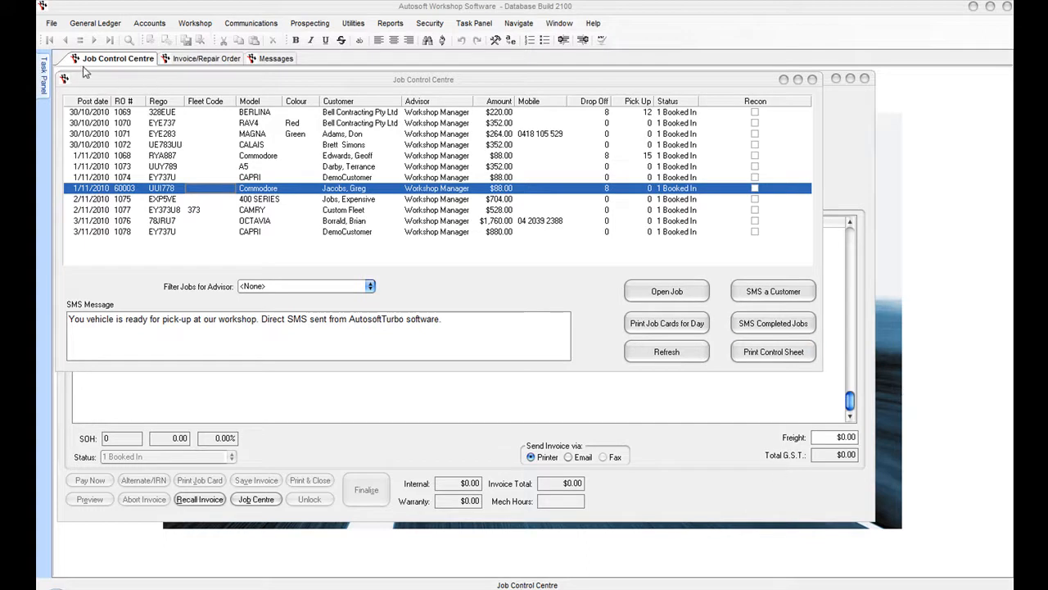
- Open the Commodore's job from the Job Control Centre and preview its Disc Brake A Service job card
click(276, 190)
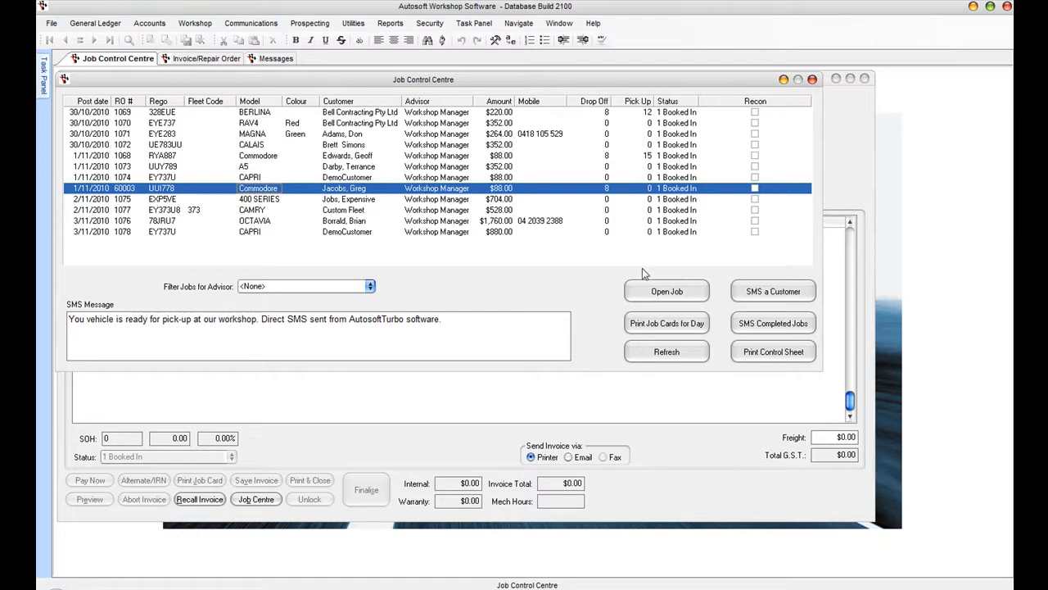
click(665, 293)
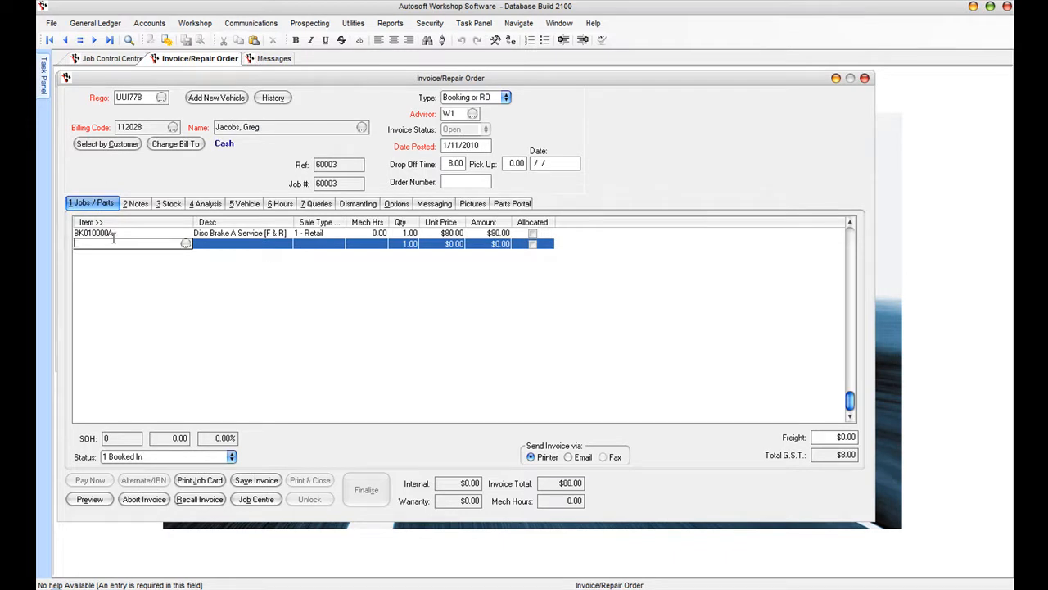
click(161, 233)
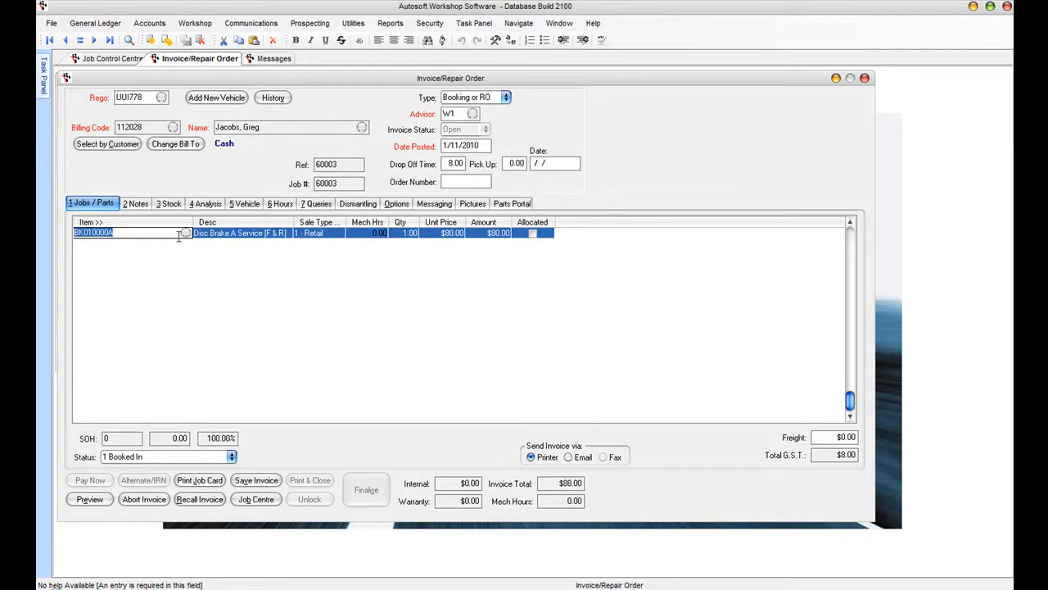
click(200, 481)
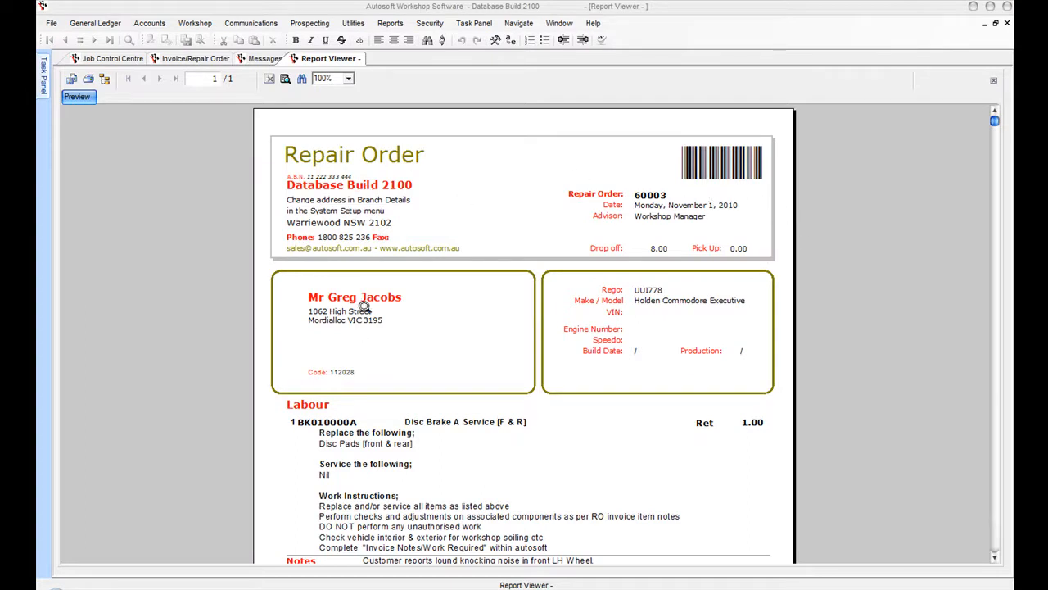
- Scroll through the job card preview in the Report Viewer
click(995, 557)
click(995, 557)
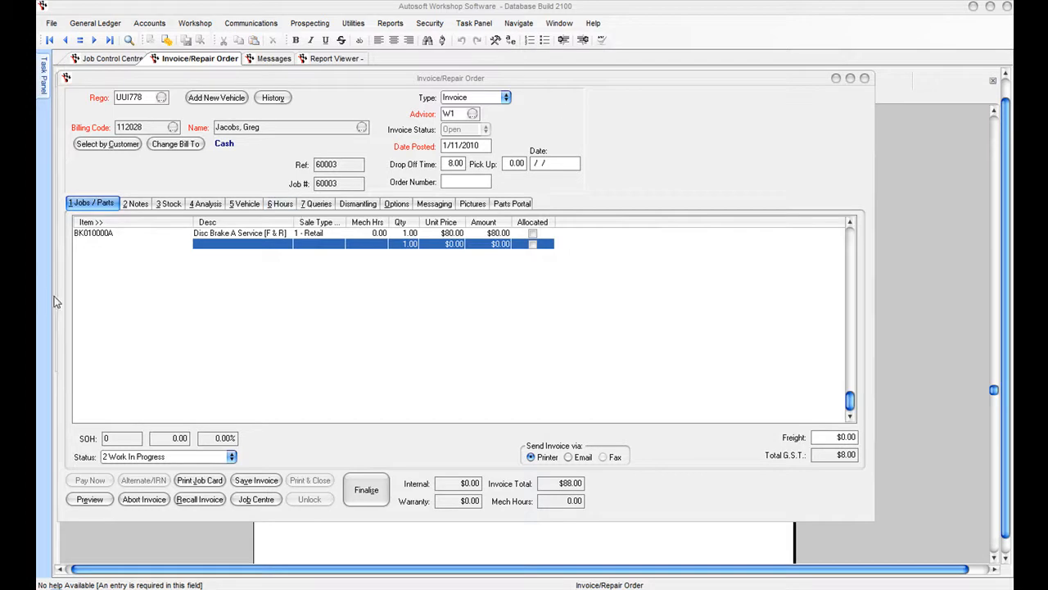
- Add a LAB labour line with quantity 2
click(84, 244)
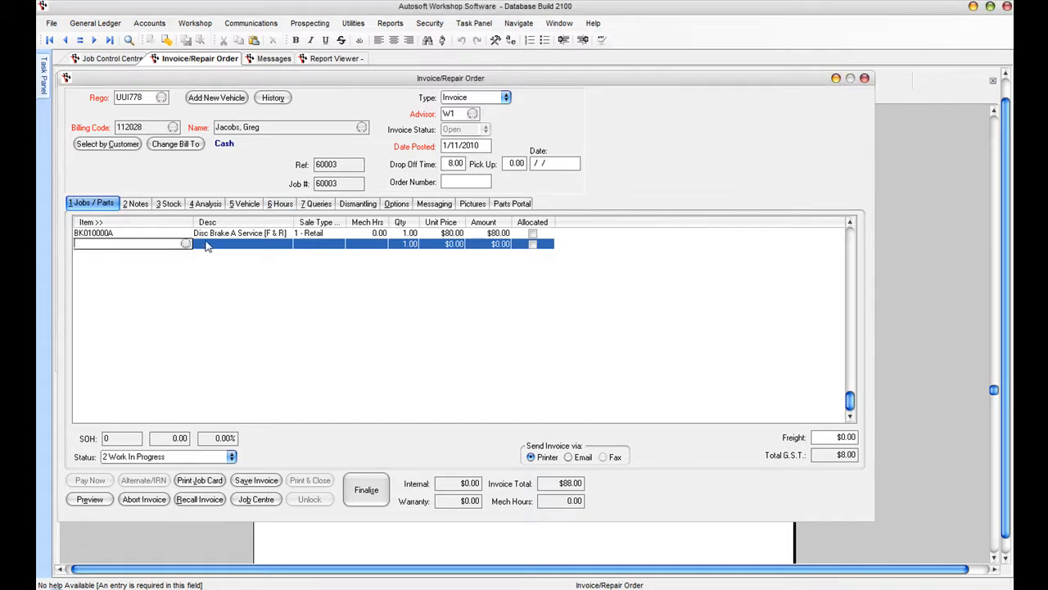
text(LAB)
key(Return)
text(2)
key(Return)
key(Return)
key(Return)
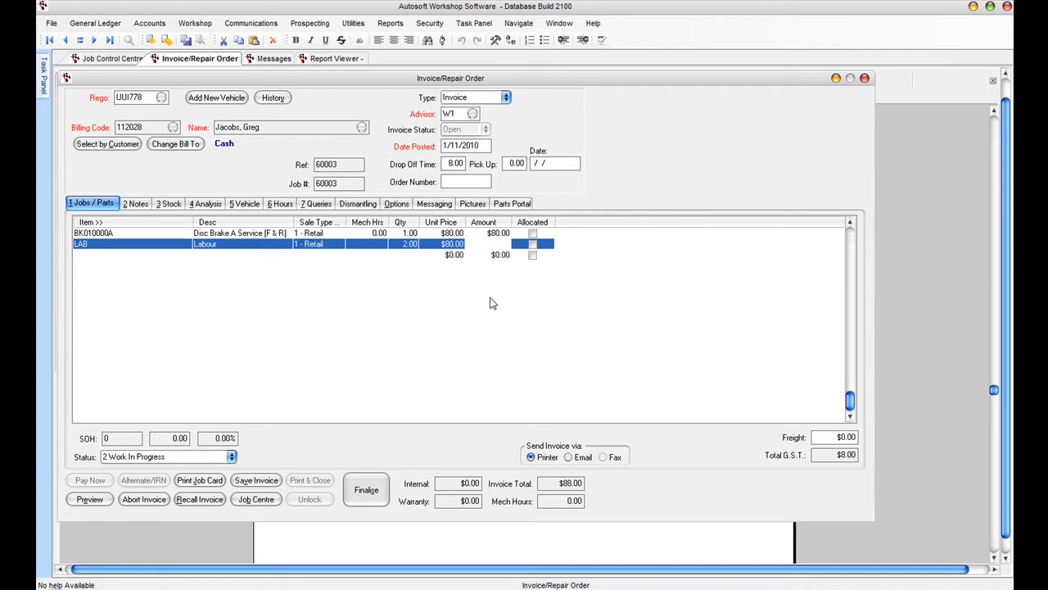
key(Return)
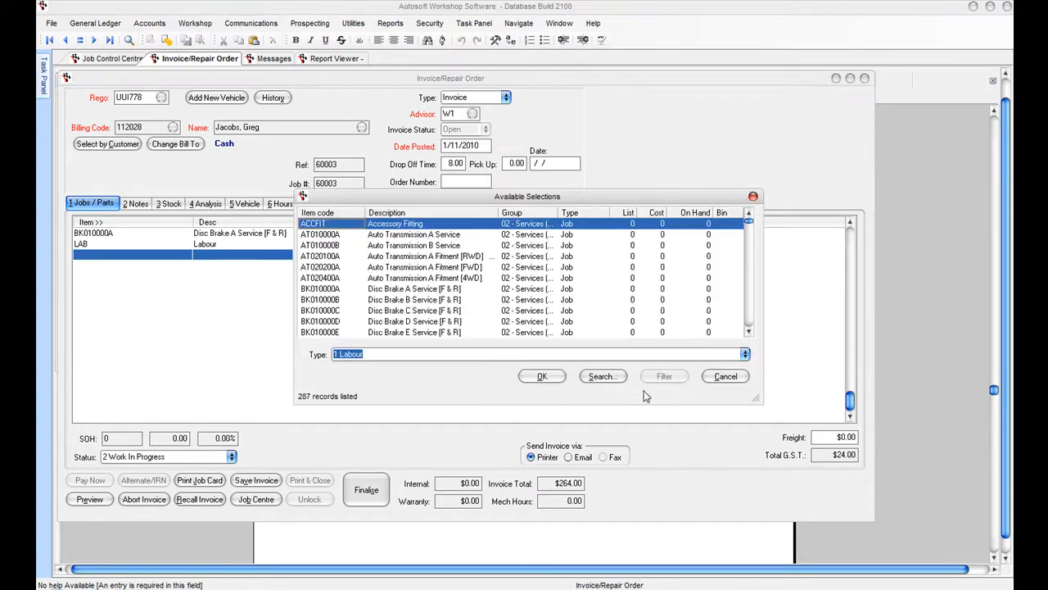
click(746, 357)
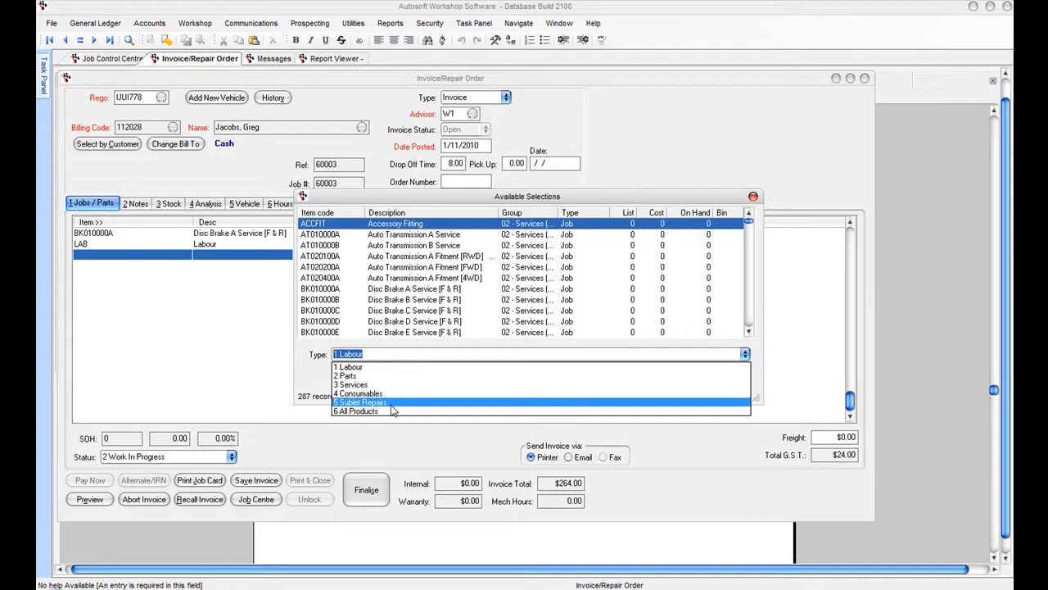
click(373, 377)
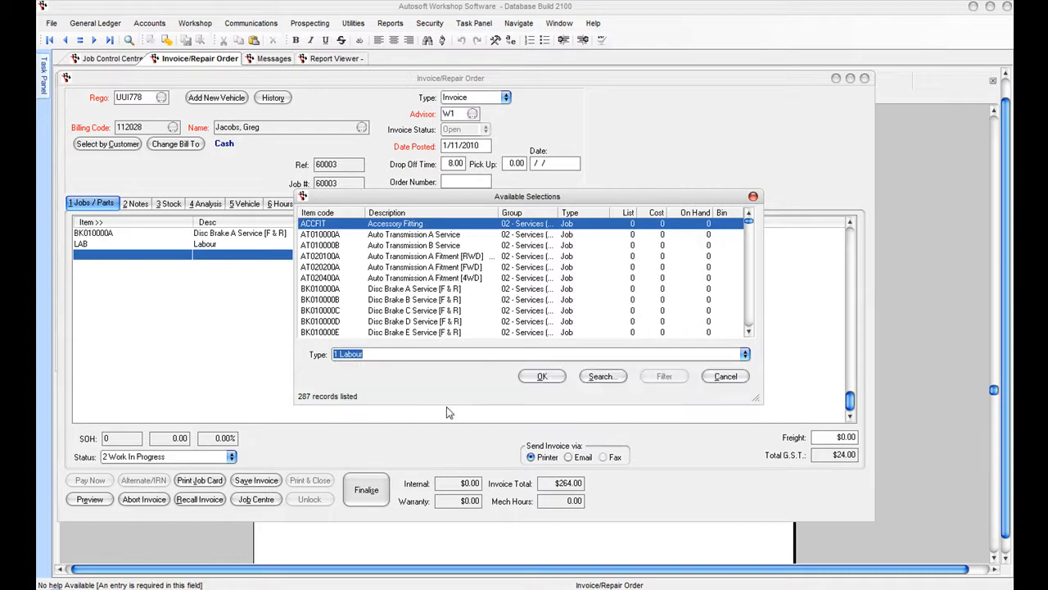
click(330, 289)
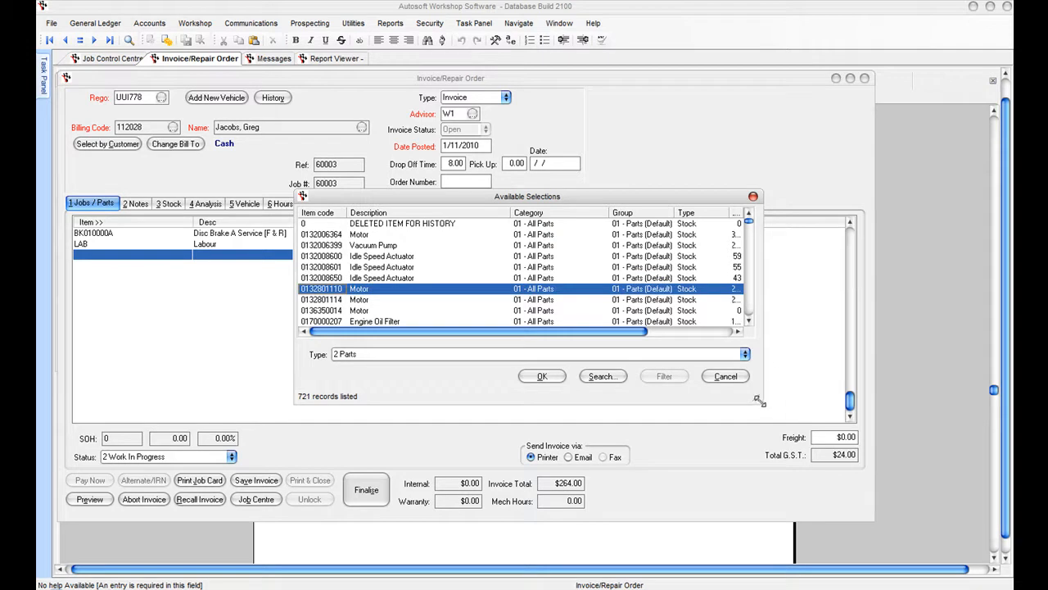
drag(758, 399, 898, 471)
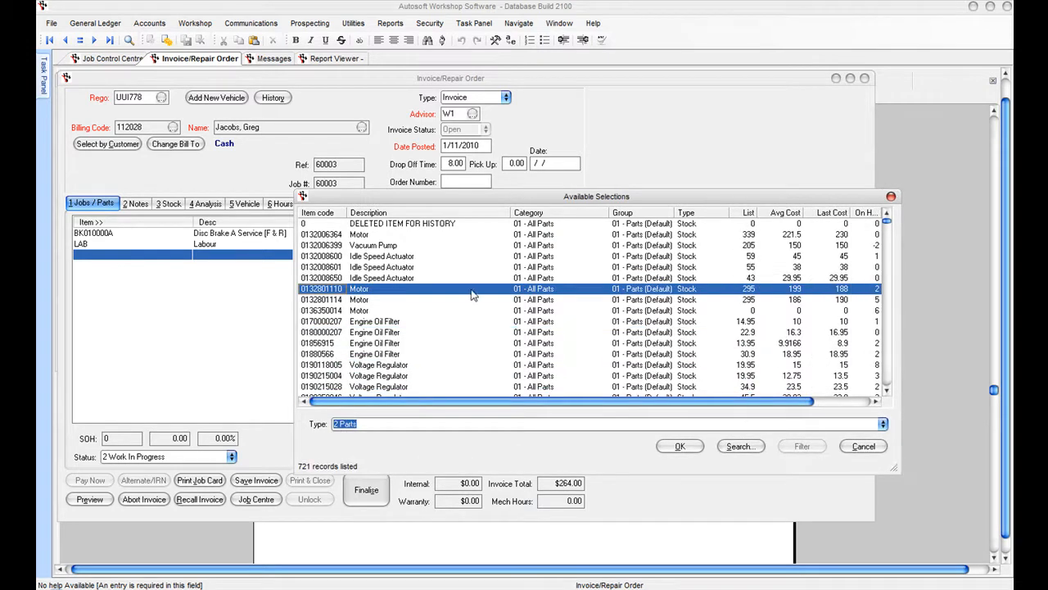
click(364, 322)
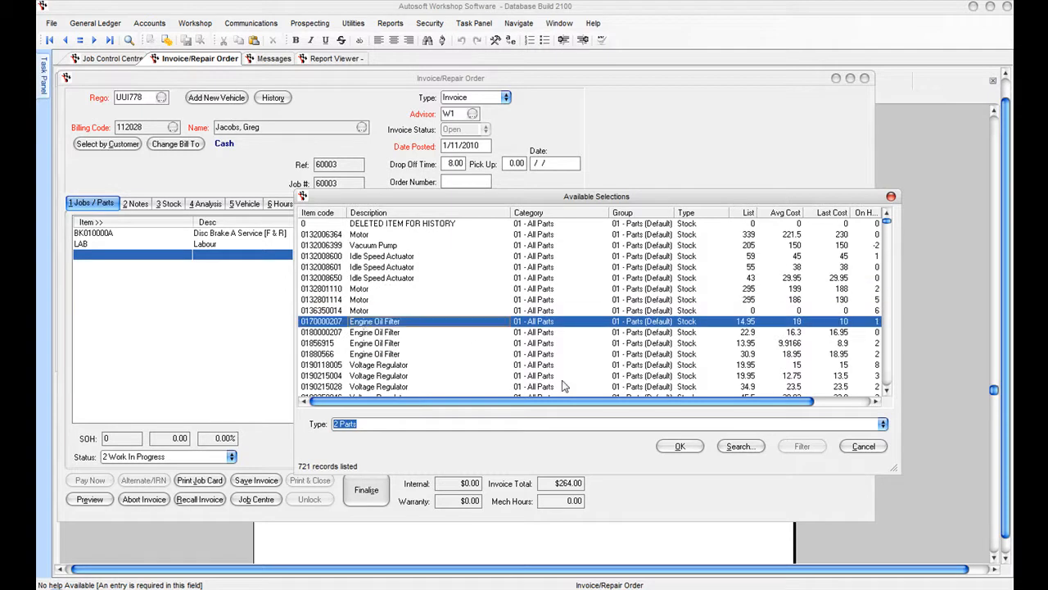
click(680, 446)
key(Return)
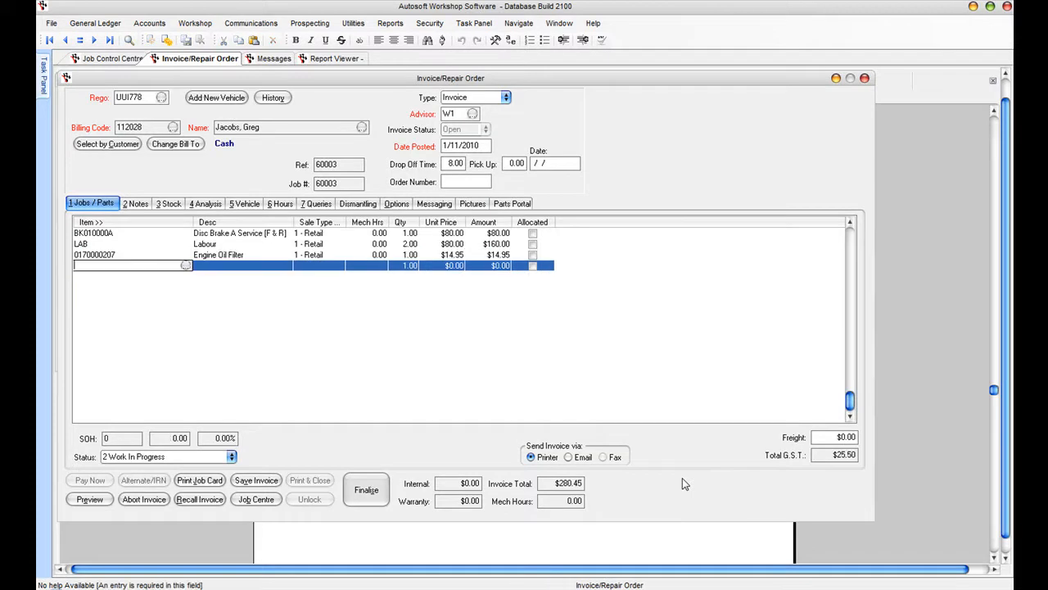
- Add the Workshop Consumables item from the Consumables lookup
click(186, 265)
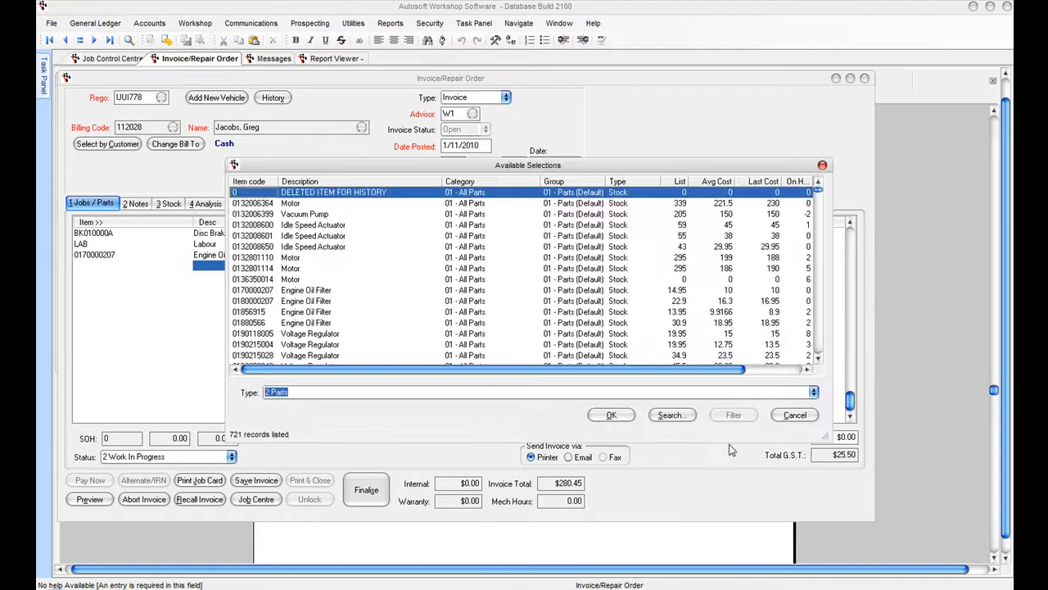
click(464, 390)
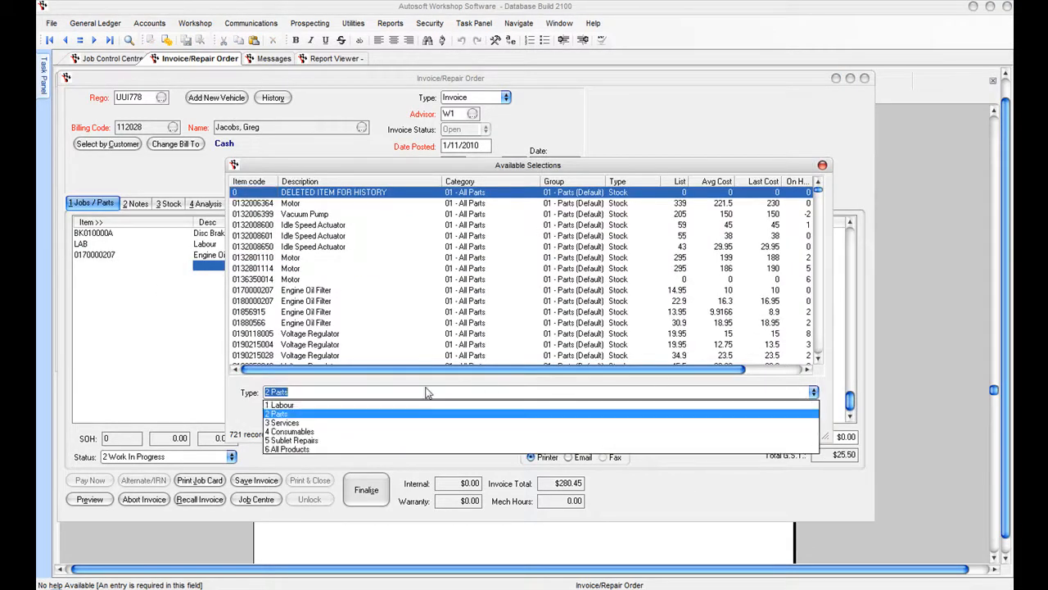
click(290, 430)
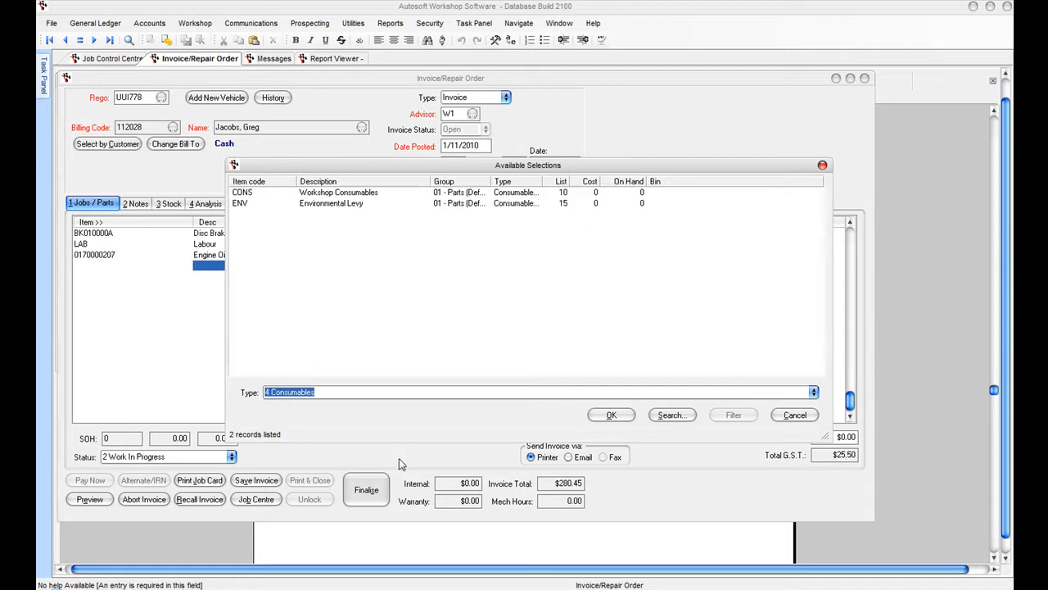
click(237, 191)
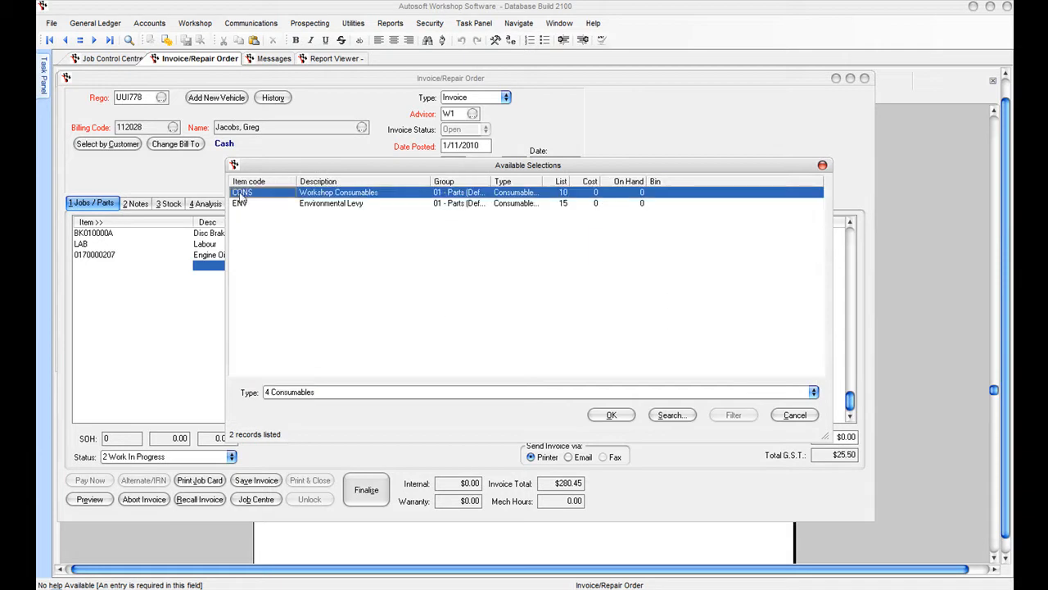
click(612, 415)
key(Return)
- Add the ENV environmental levy line and remove the empty trailing row
text(ENV)
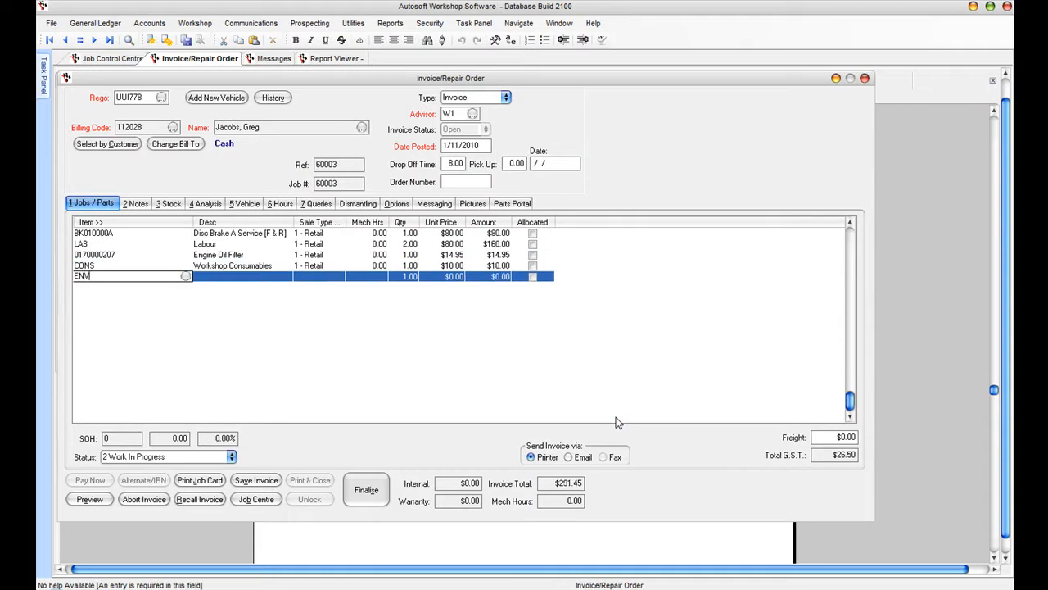
key(Return)
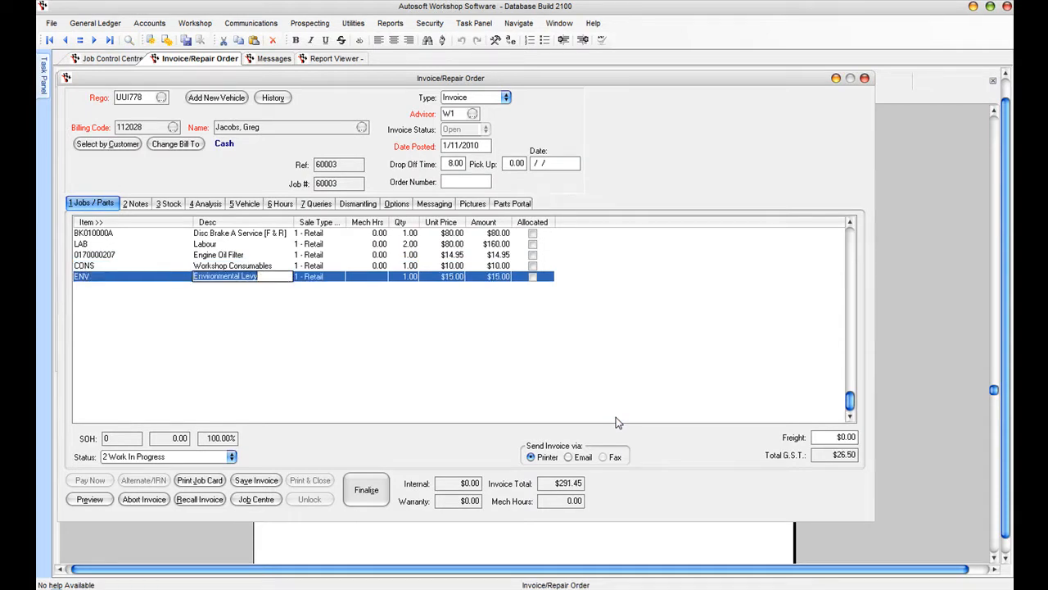
key(Return)
key(Return)
key(Return)
key(Return)
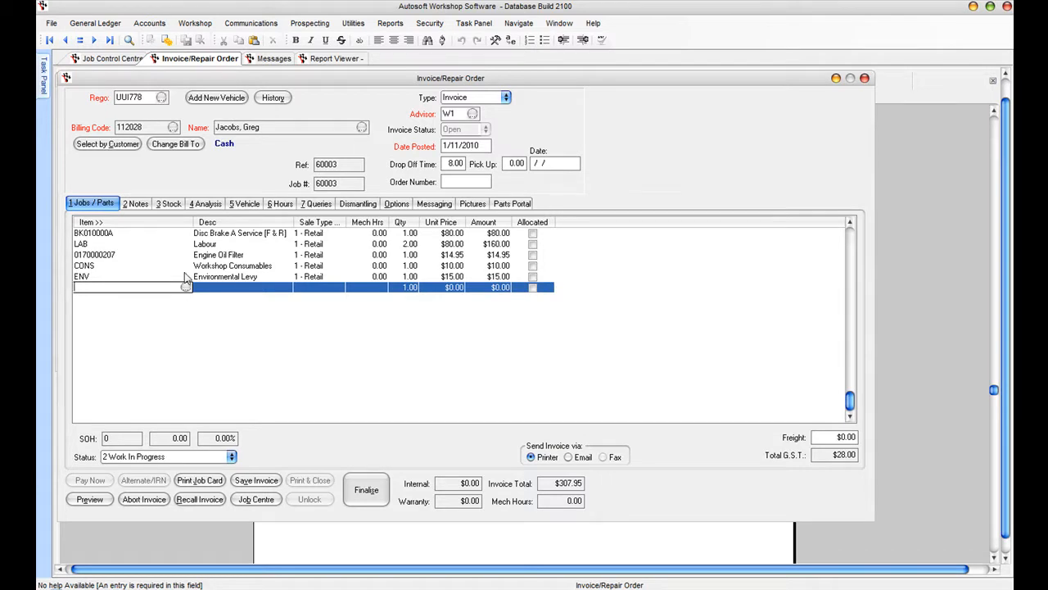
click(72, 245)
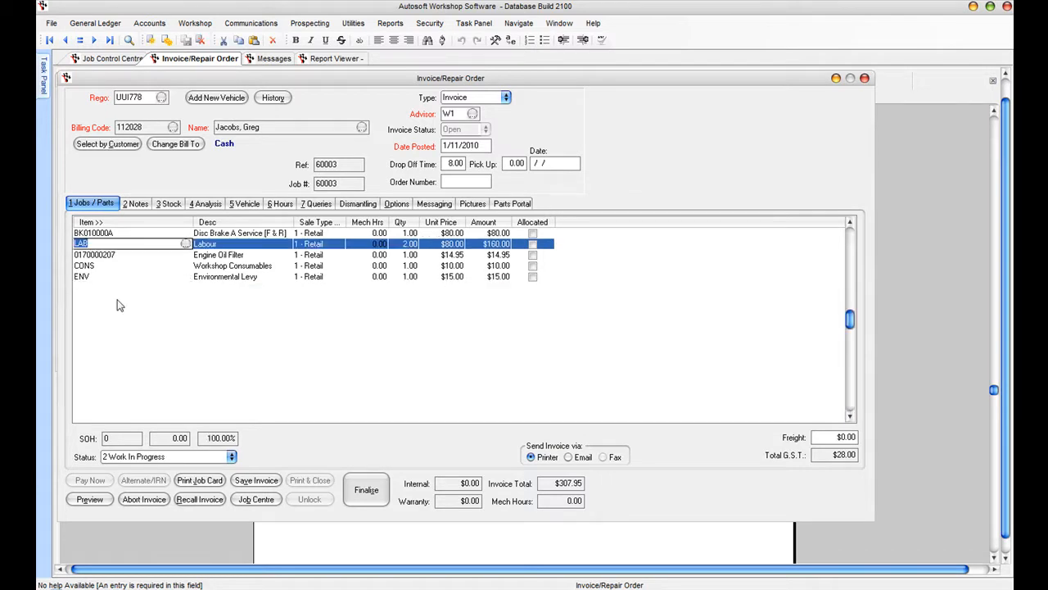
- Log Mechanic 1 on 01/11/2010 from 9.00 to 10.45, giving 1.75 hours
click(280, 203)
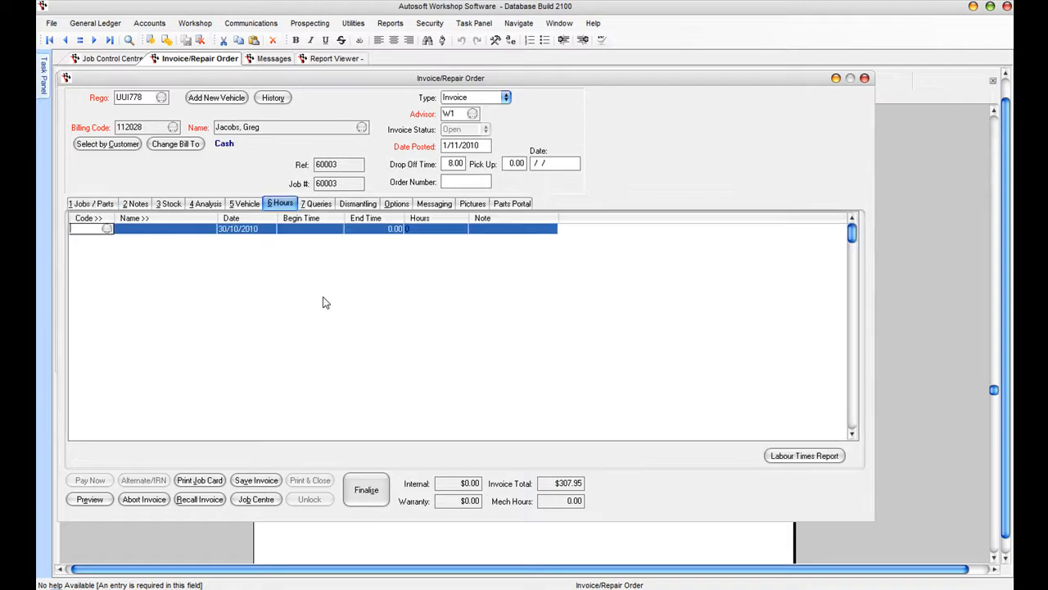
key(Tab)
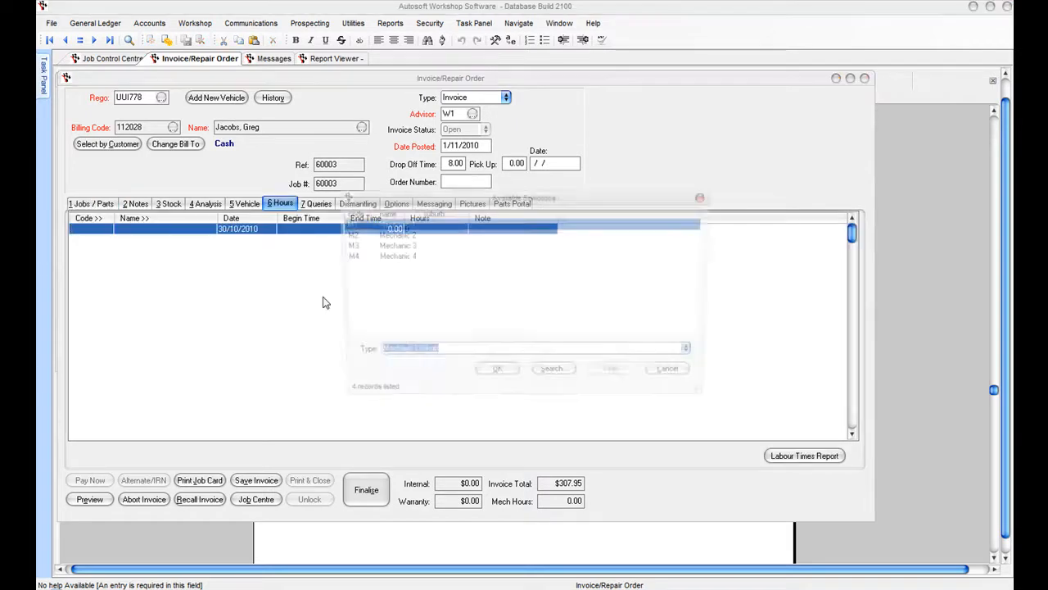
key(Return)
key(Tab)
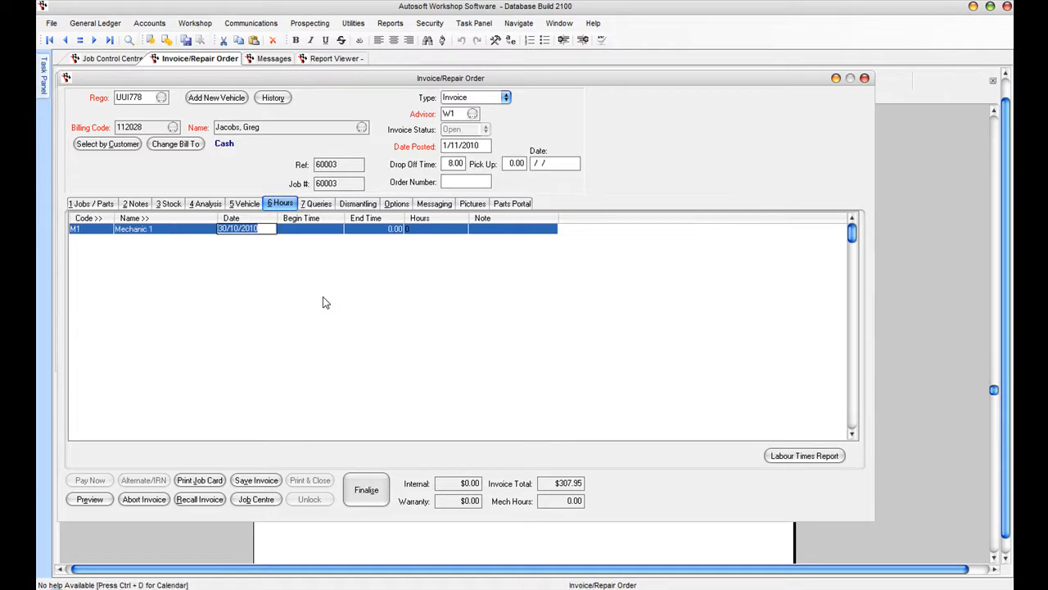
text(0111)
key(Tab)
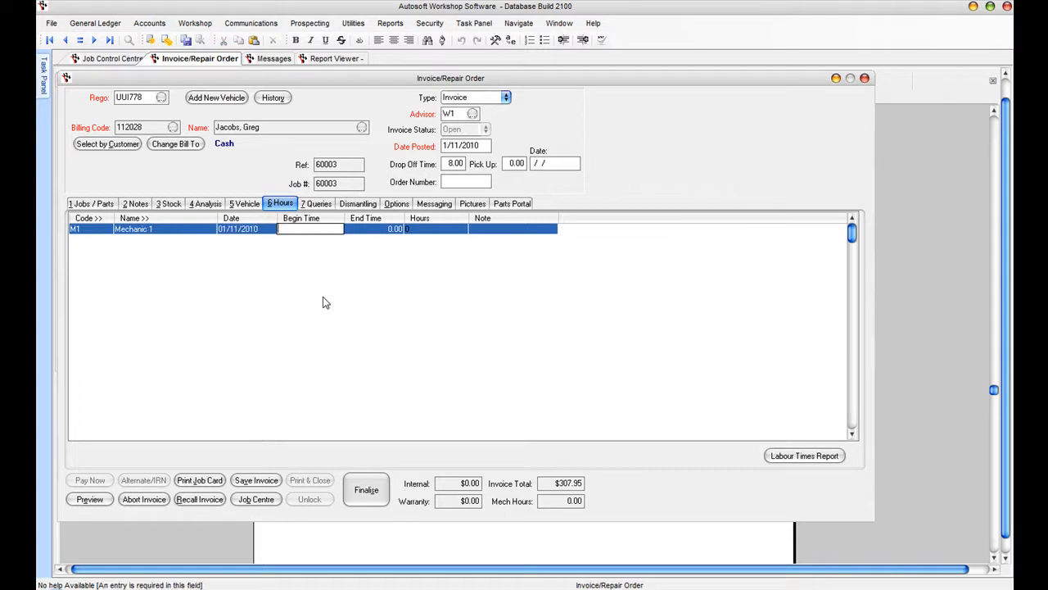
text(09.00)
key(Tab)
text(10.45)
key(Tab)
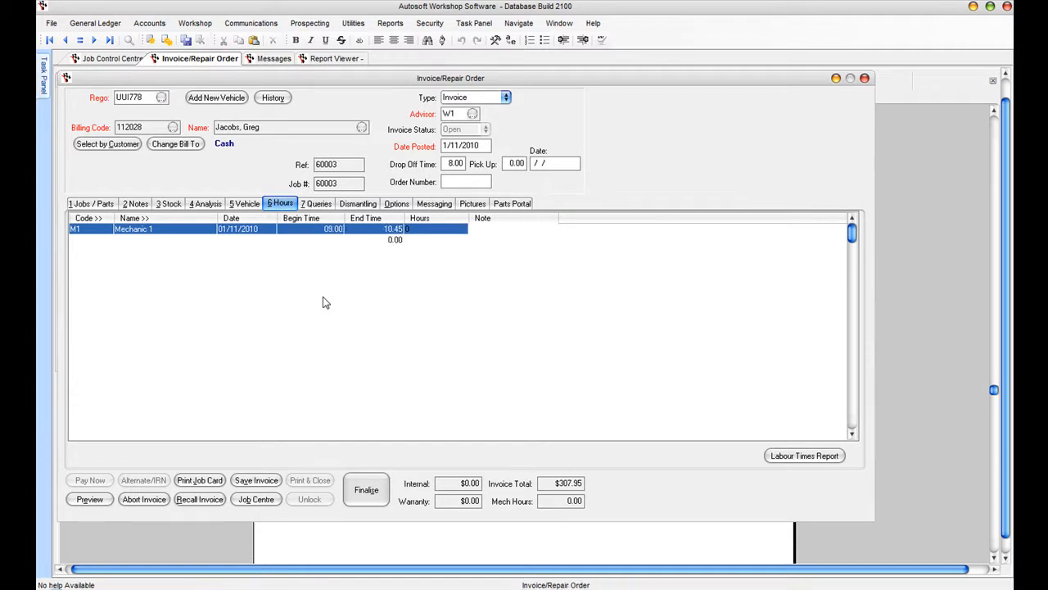
click(416, 230)
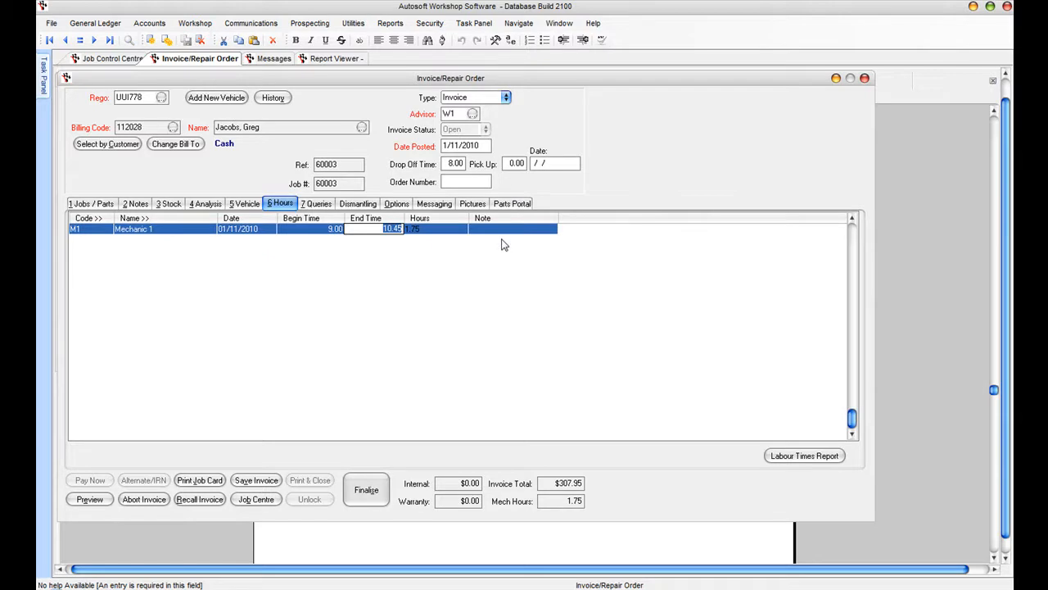
- Set the job status to 4 Completed on the Jobs / Parts tab and save the invoice
click(88, 204)
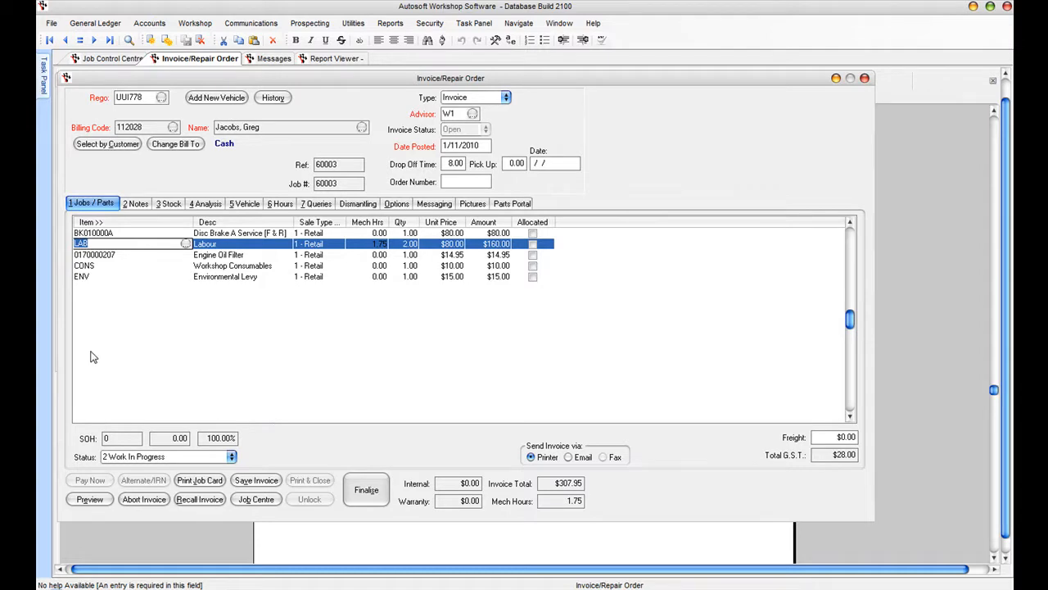
click(231, 459)
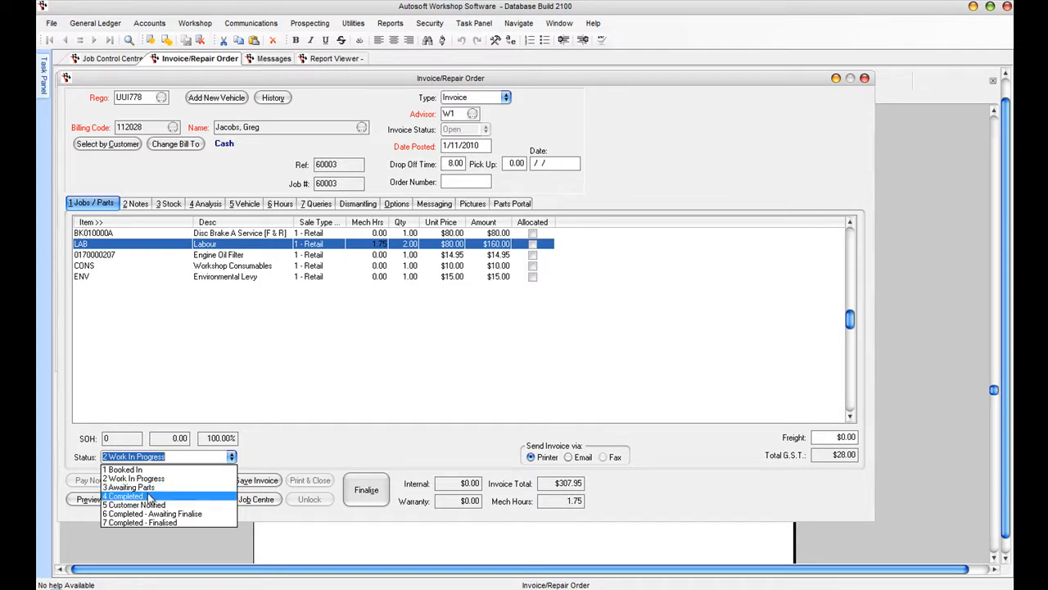
click(149, 496)
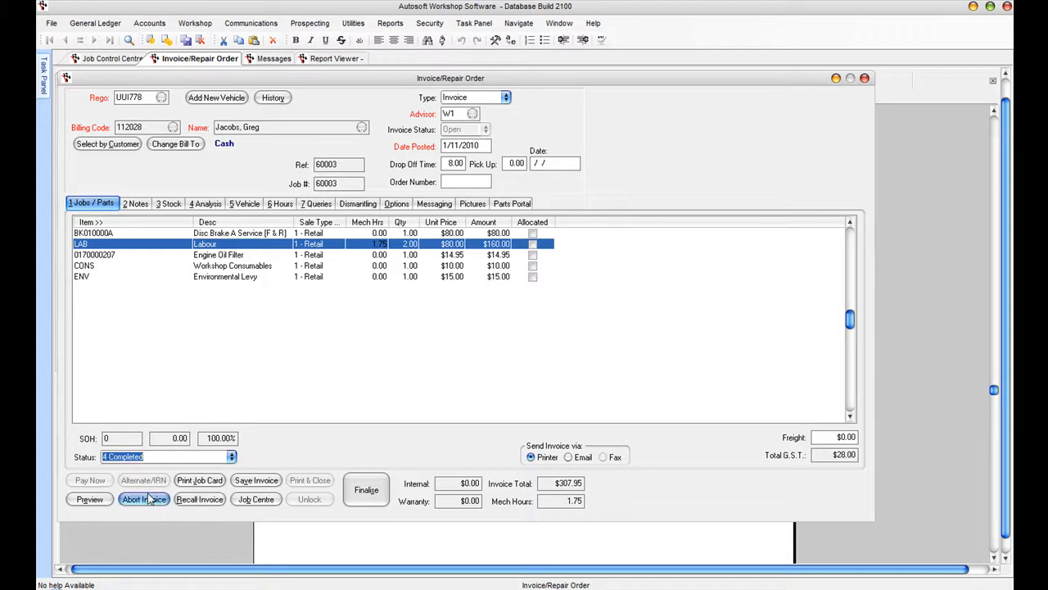
click(255, 481)
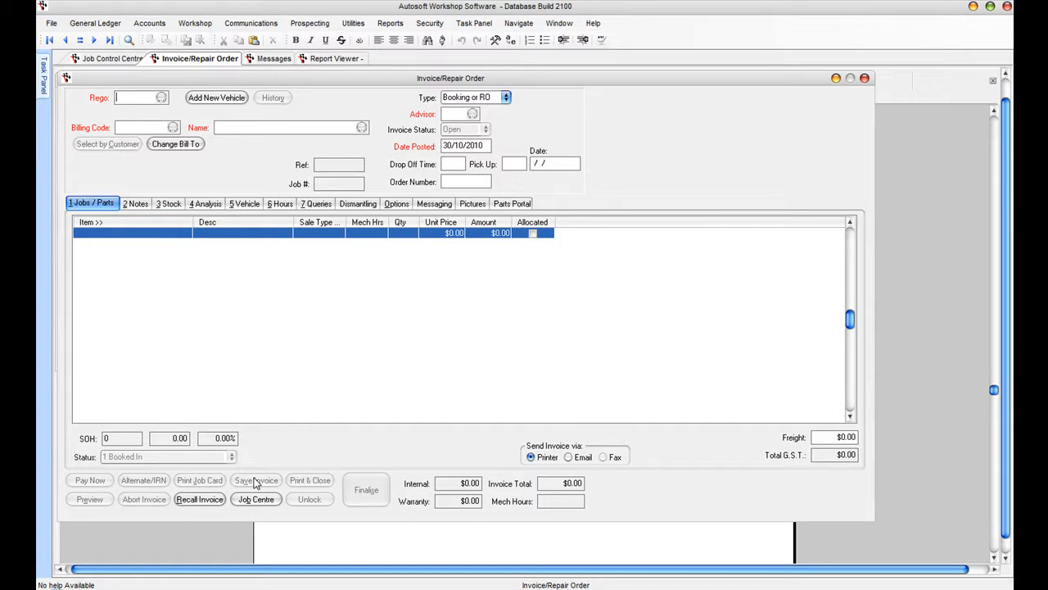
- Refresh the Job Control Centre, select the completed $307.95 Commodore job, and edit its SMS message
click(108, 59)
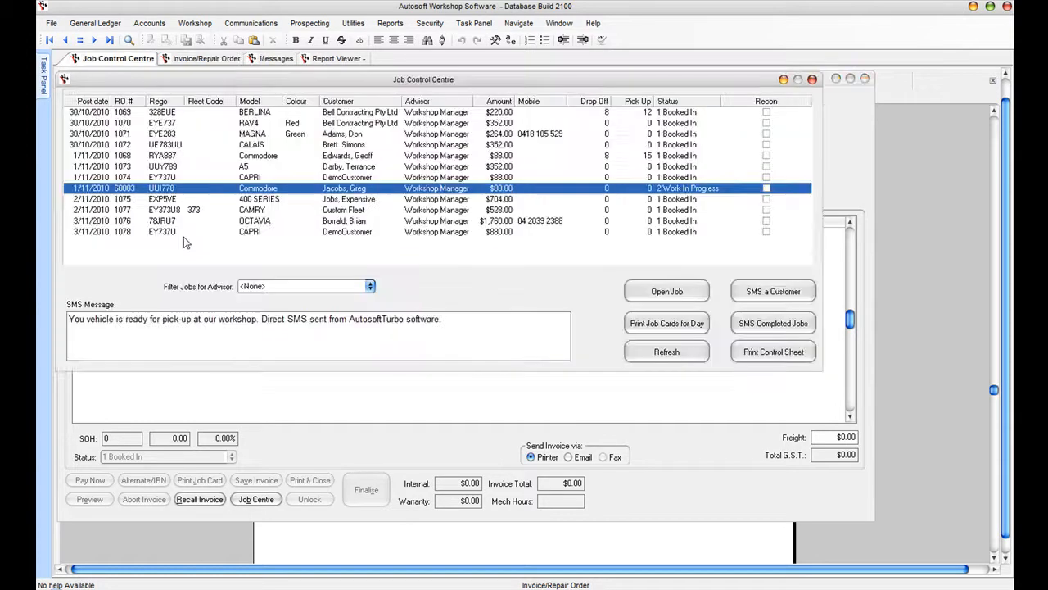
click(663, 351)
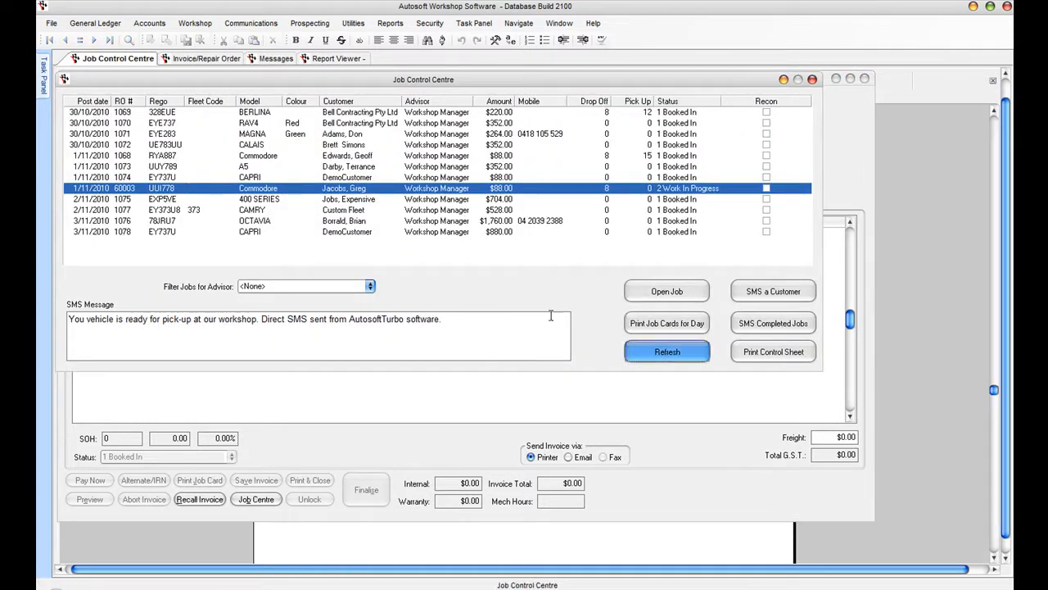
click(330, 189)
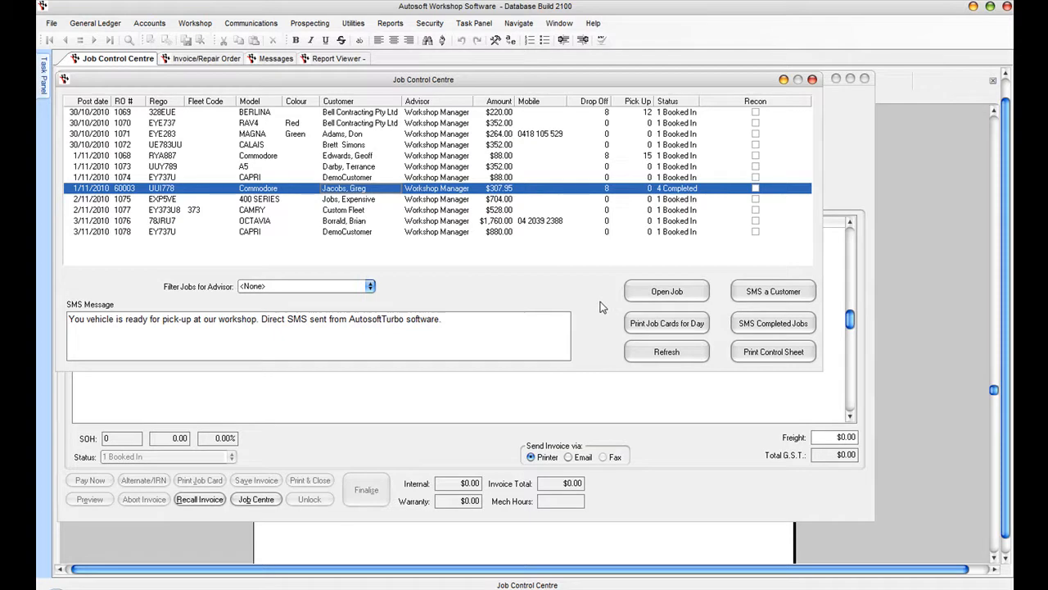
click(782, 300)
click(310, 326)
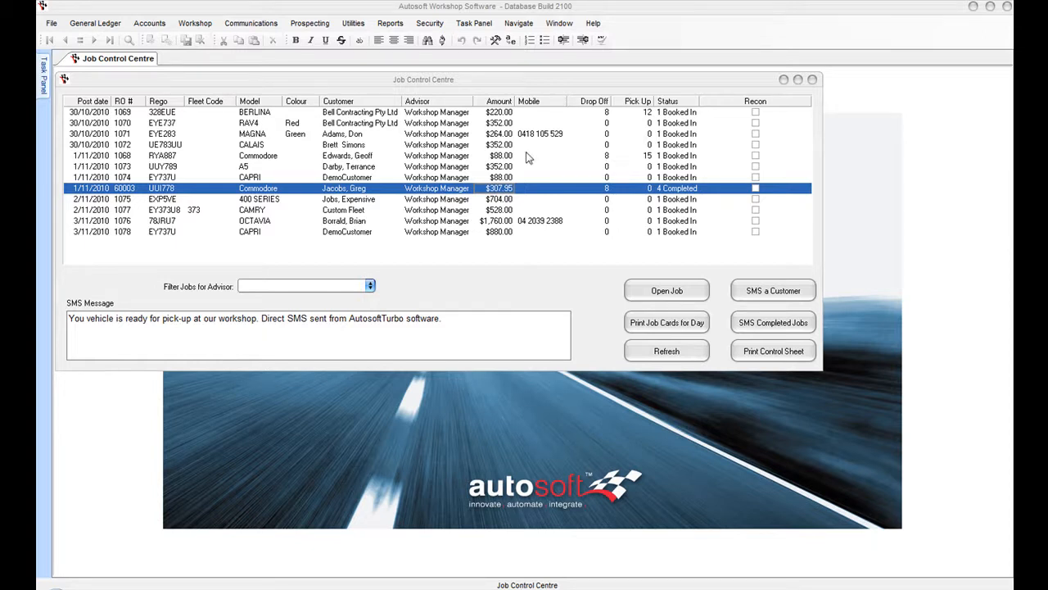
- Print the Commodore's $307.95 tax invoice, confirming mechanic hours and page setup, then close the preview
click(655, 292)
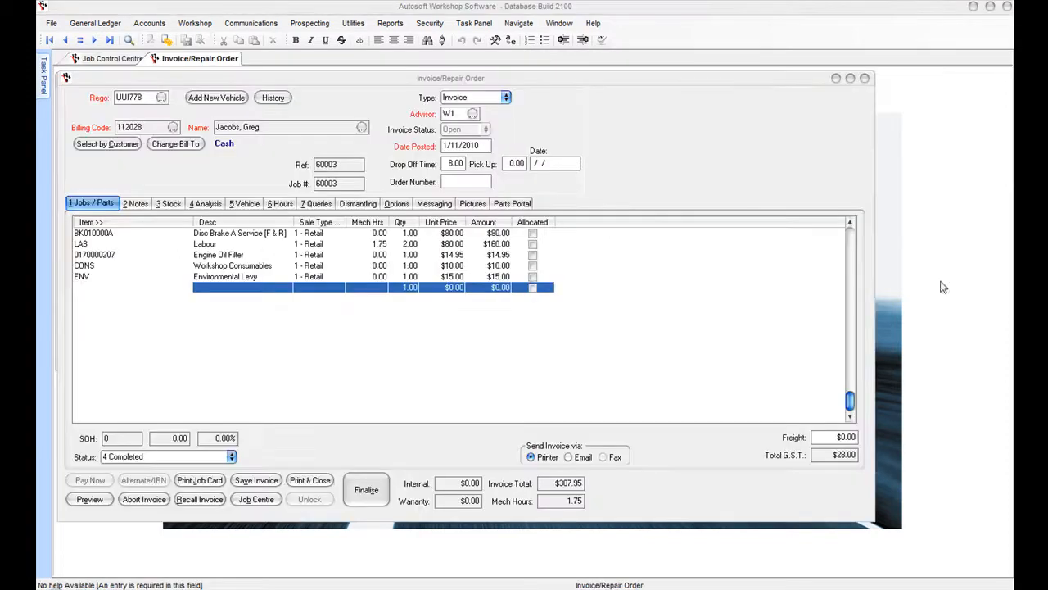
click(309, 479)
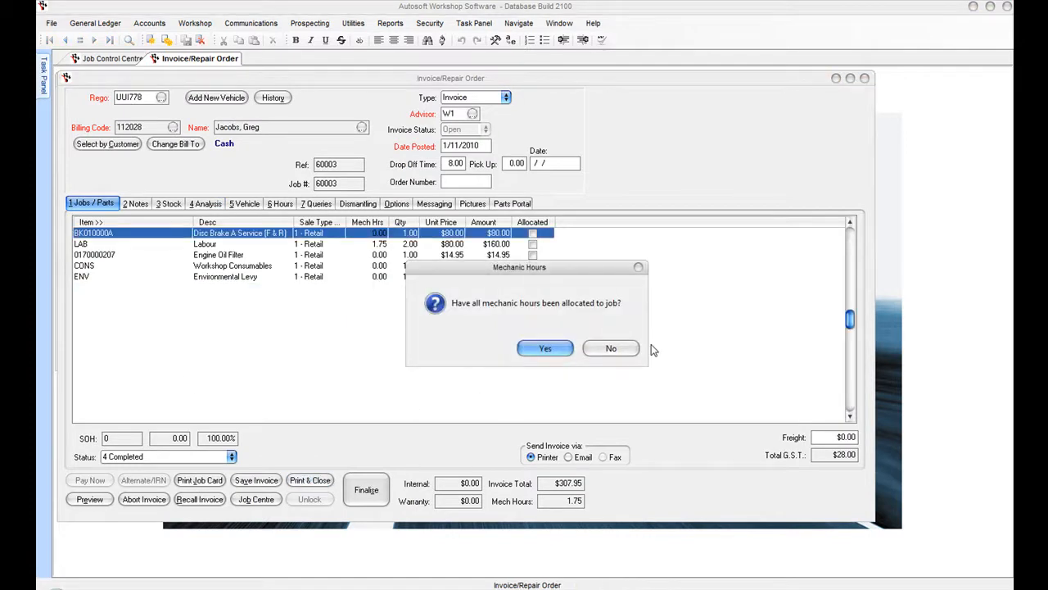
click(547, 349)
click(599, 349)
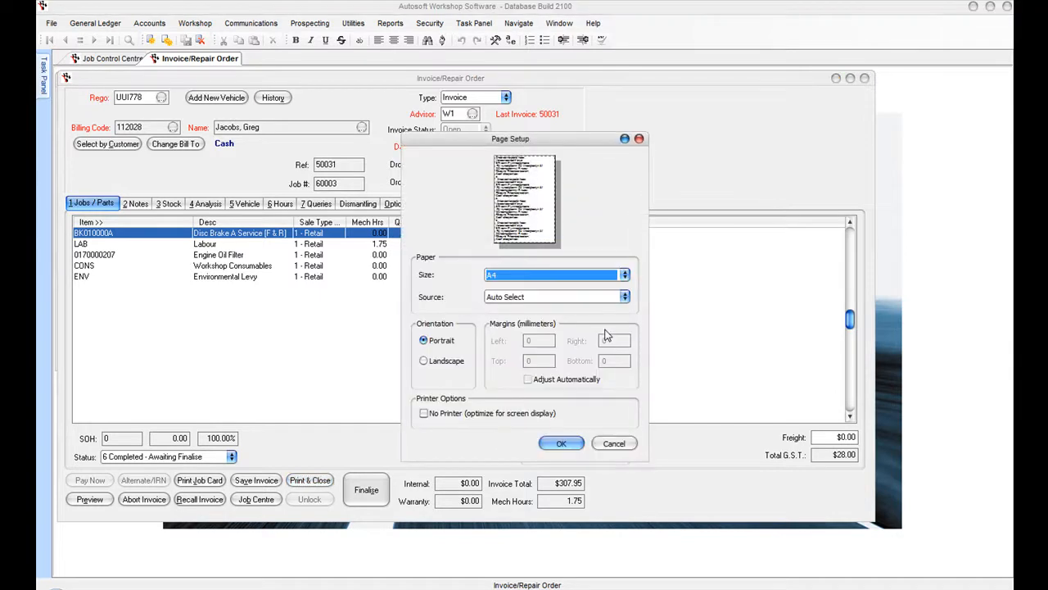
click(562, 443)
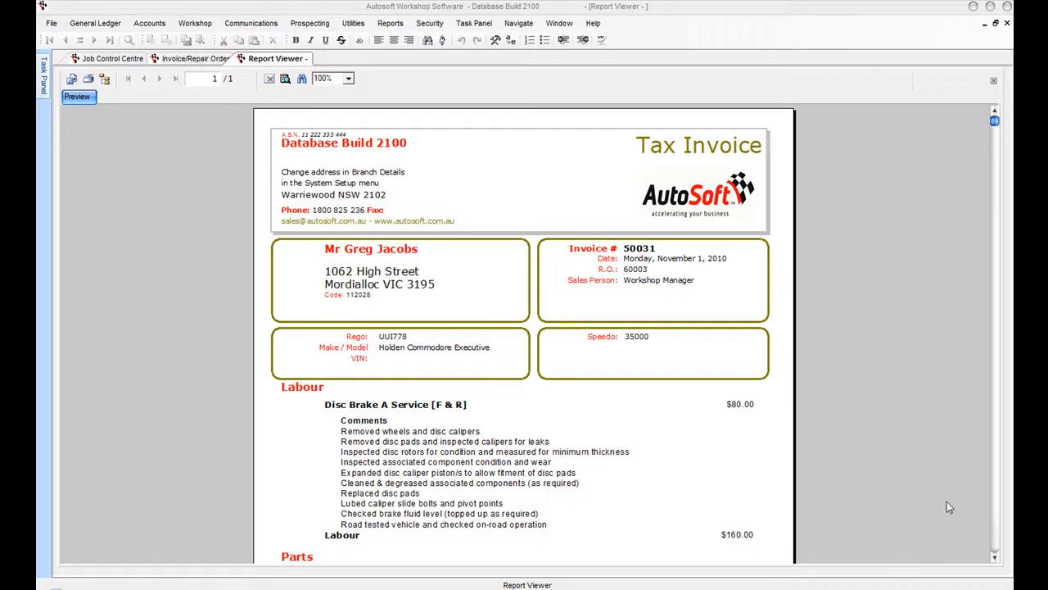
click(996, 559)
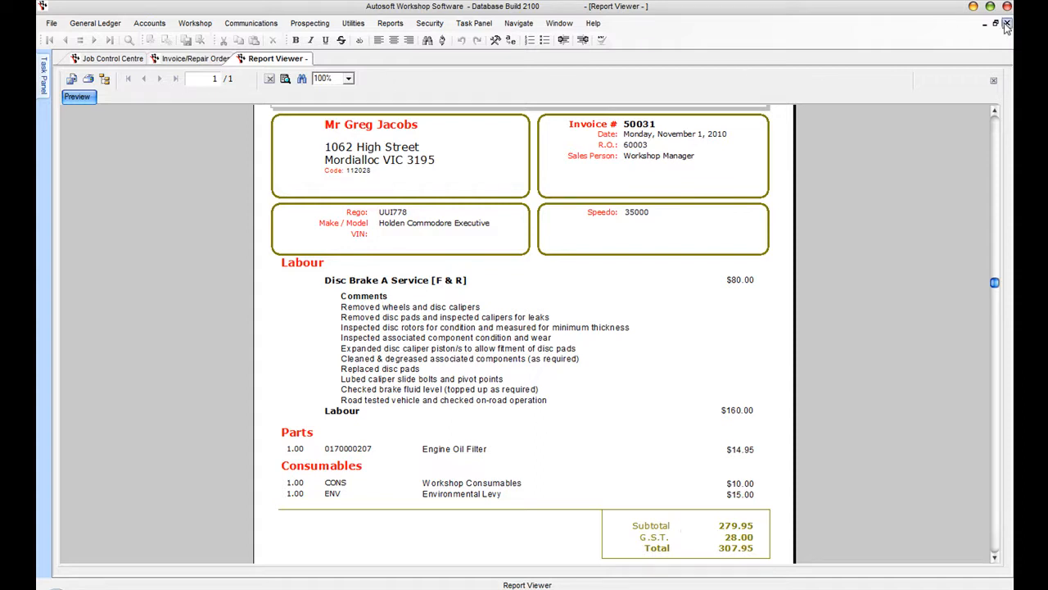
click(1007, 23)
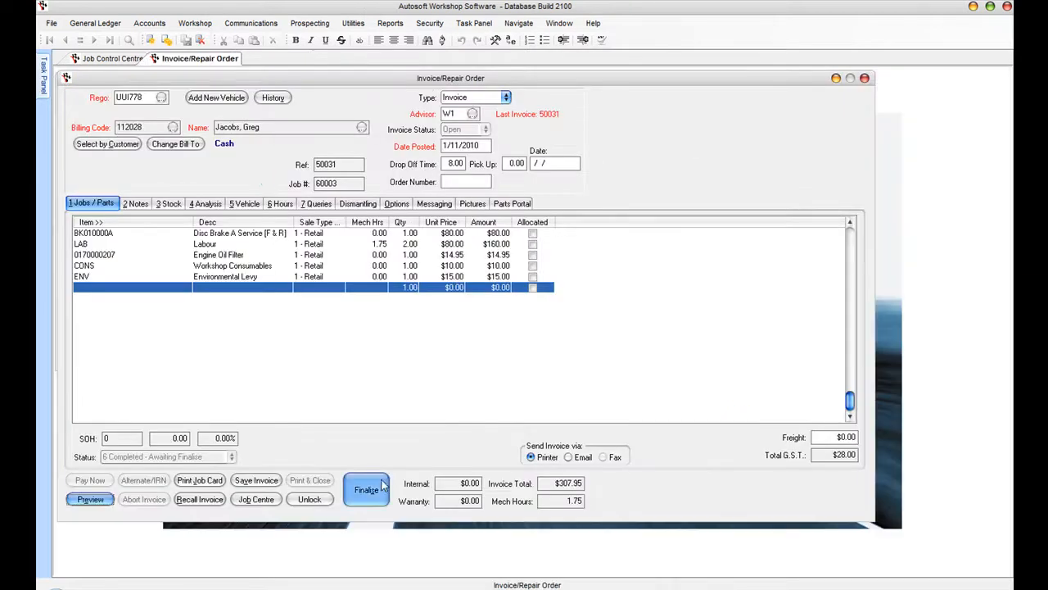
- Finalise invoice 50031, confirming mechanic hours, with a $307.95 Eftpos payment
click(374, 489)
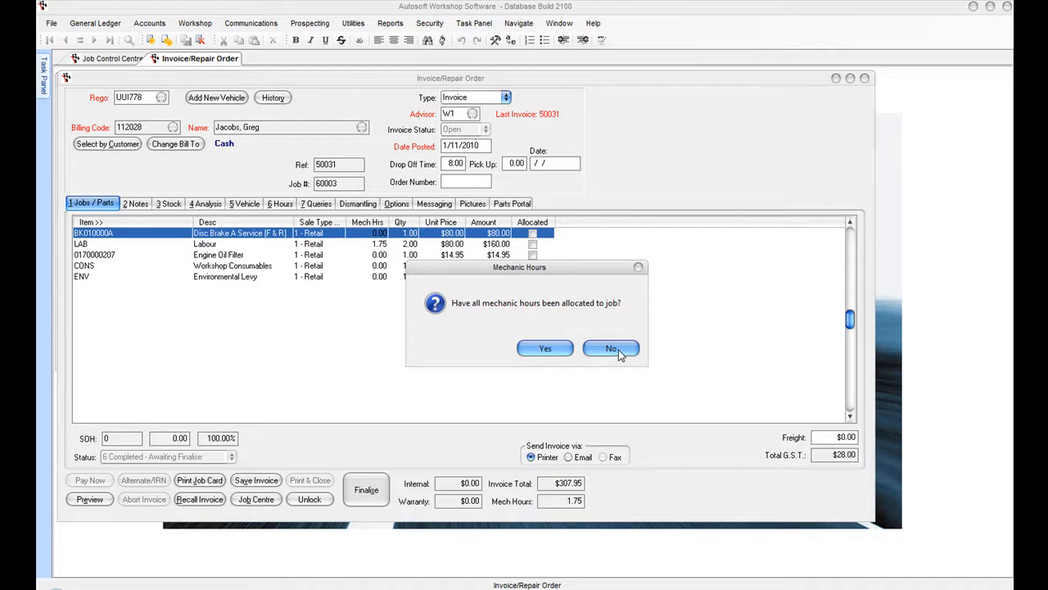
click(563, 347)
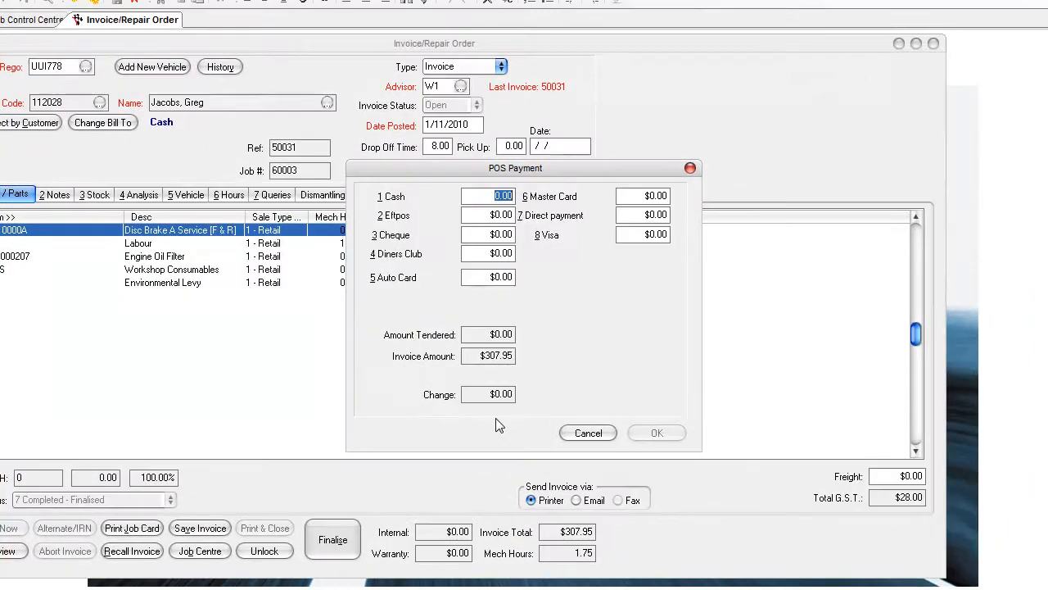
key(Tab)
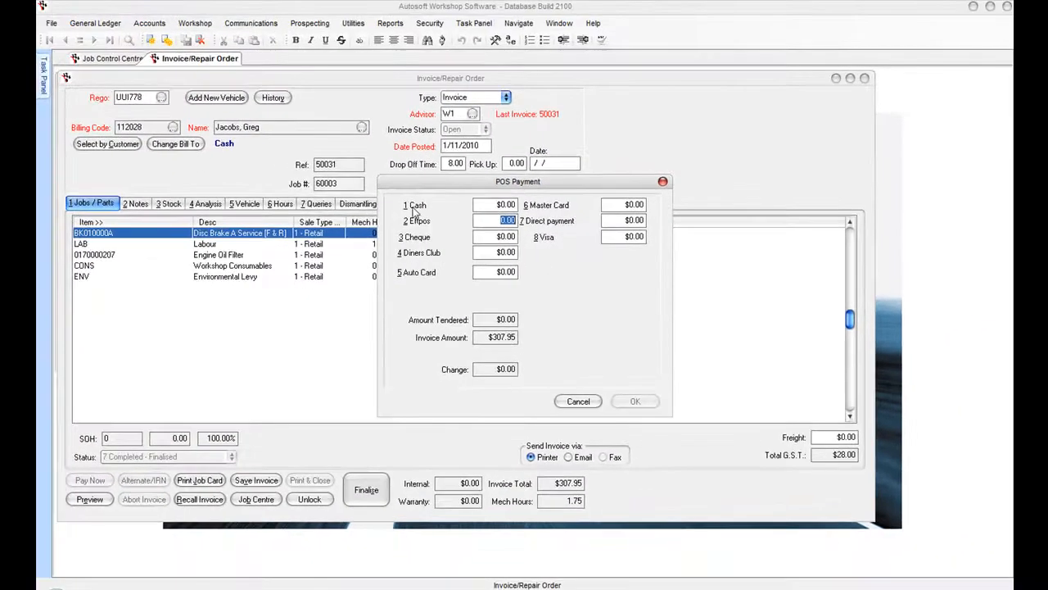
text(307.95)
key(Tab)
click(633, 401)
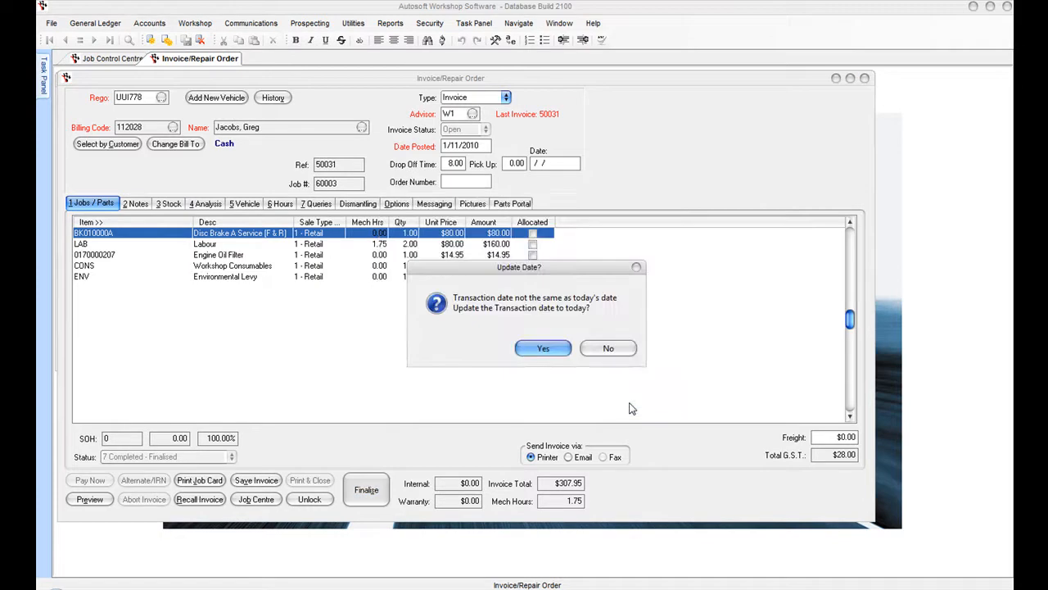
- Keep the original transaction date, record a 35000 speedo reading, and skip reprinting
click(608, 347)
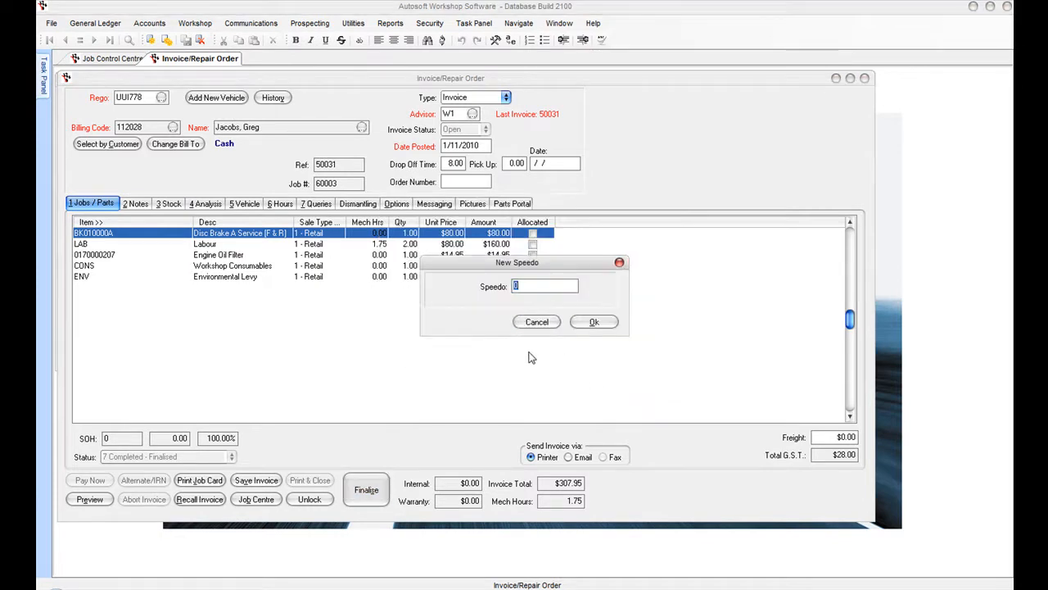
text(35000)
click(589, 326)
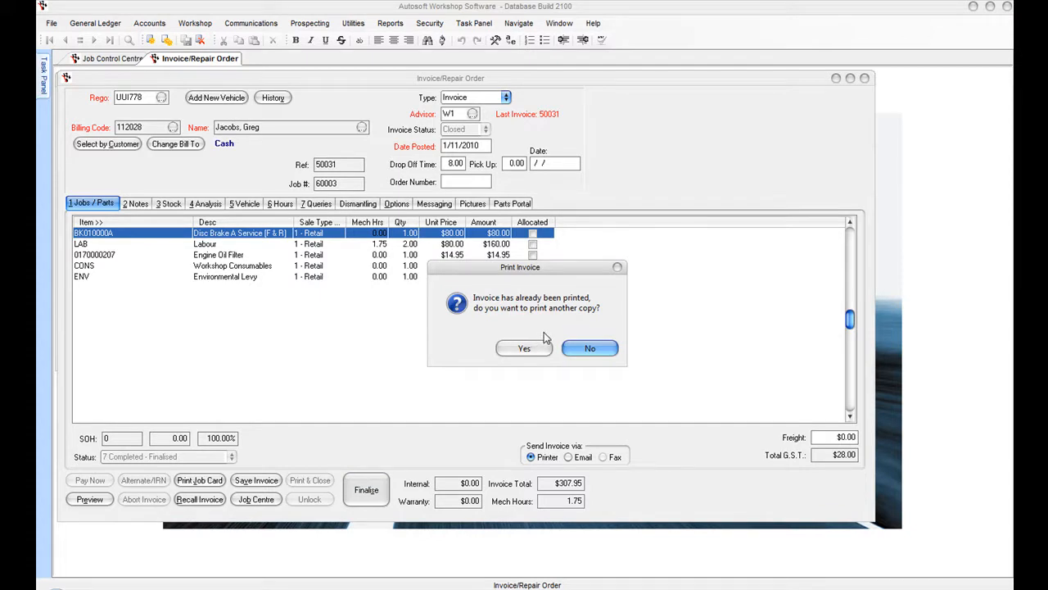
click(590, 349)
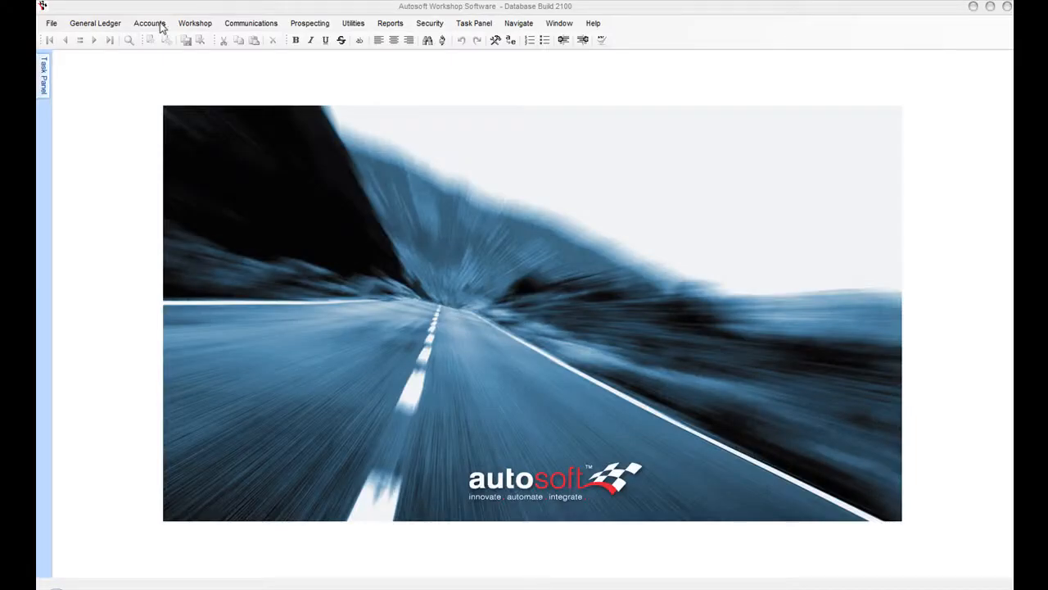
click(199, 25)
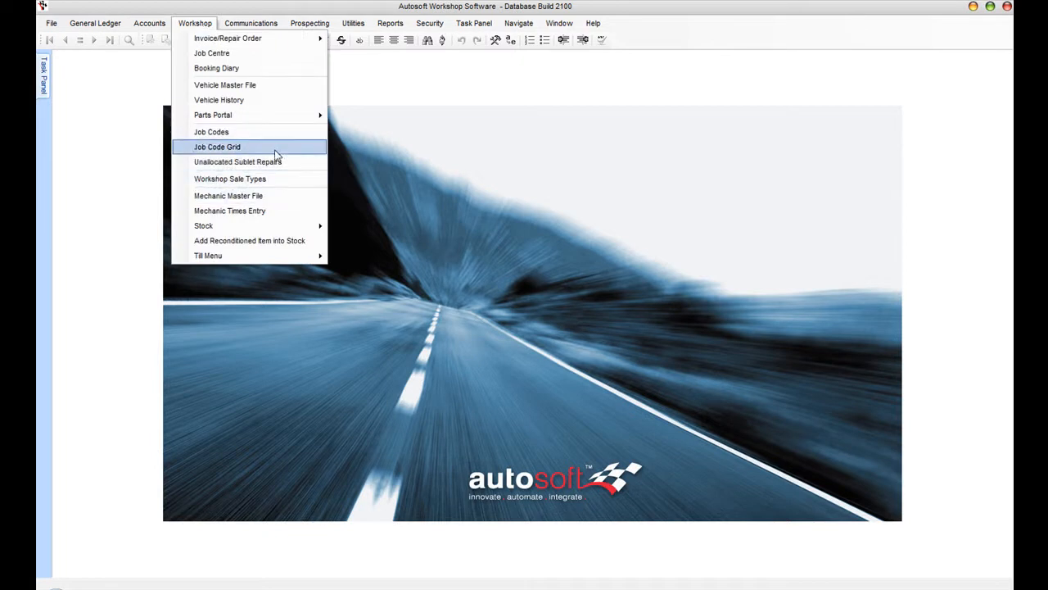
click(248, 102)
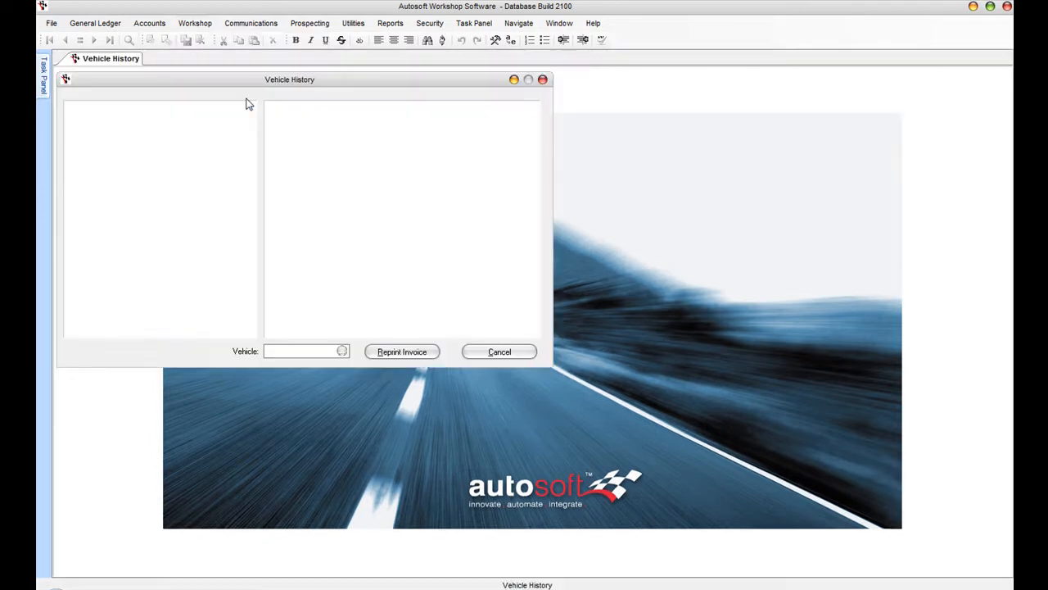
click(342, 351)
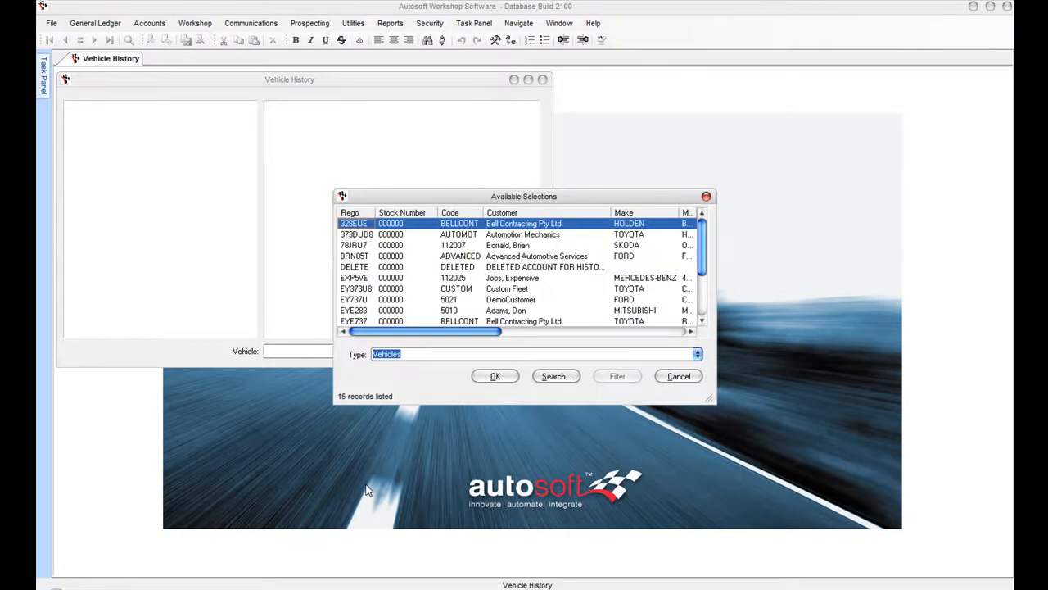
key(Down)
key(Down)
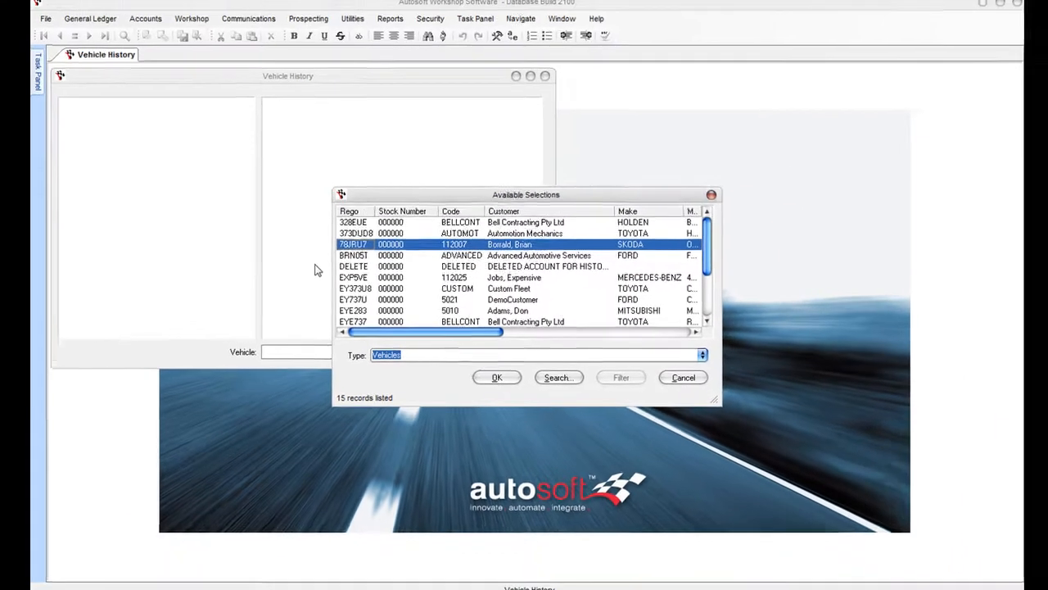
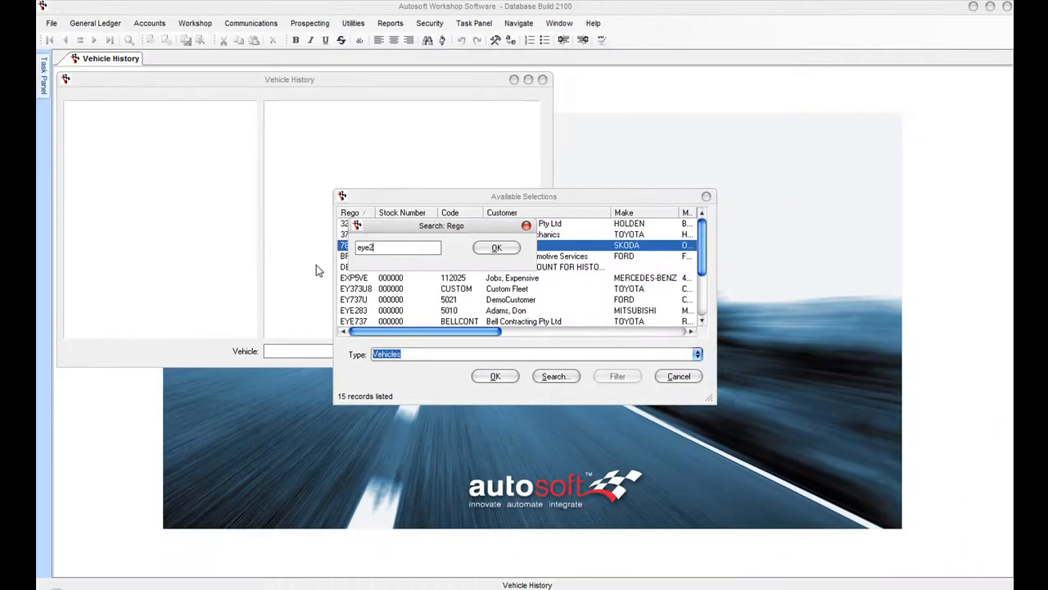
key(Return)
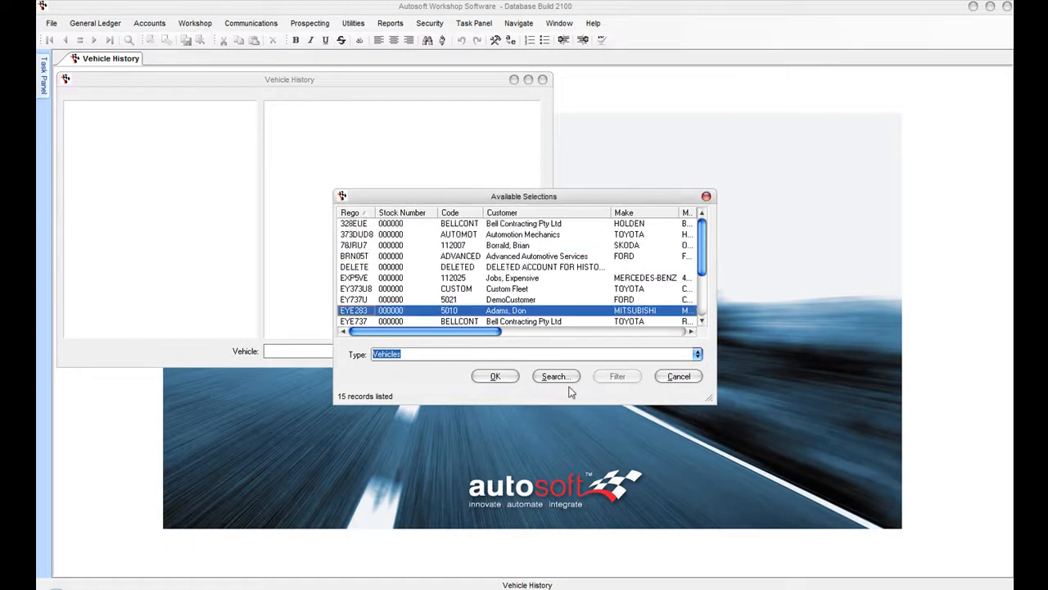
click(502, 383)
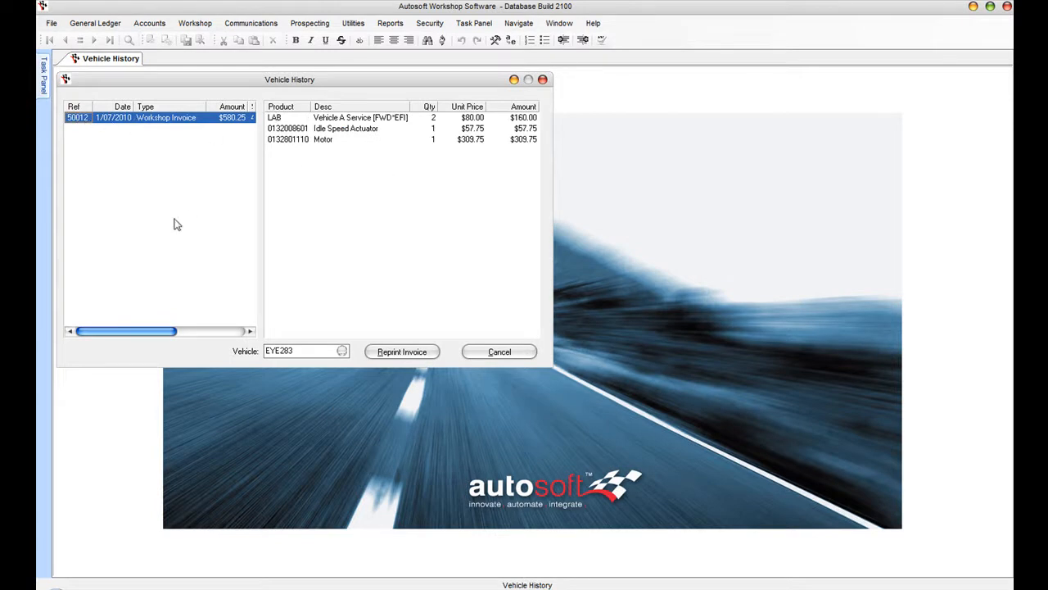
click(341, 351)
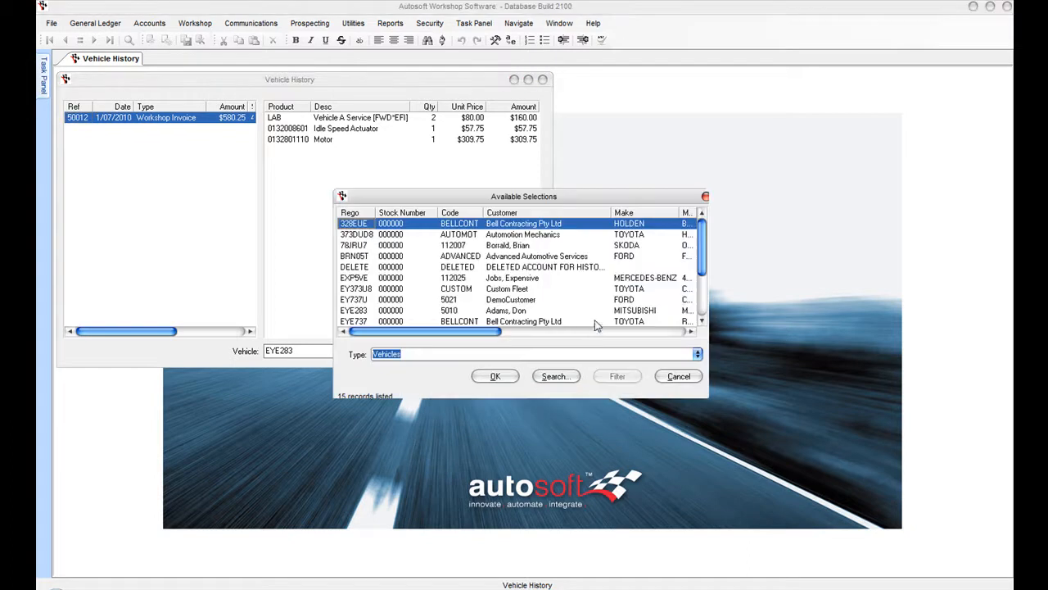
key(Down)
key(Down)
key(Down)
key(Down)
key(Down)
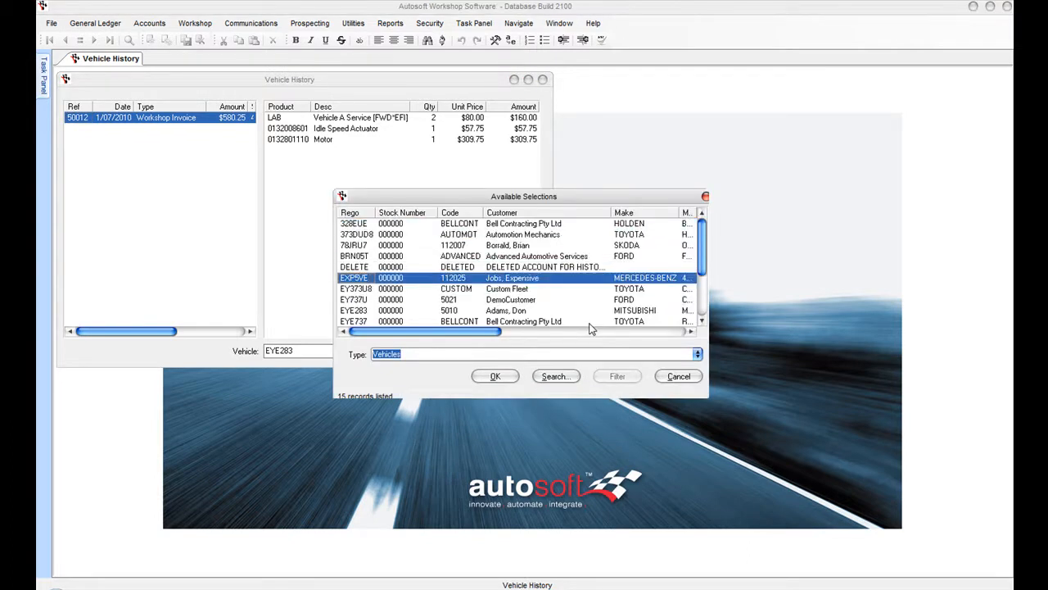
key(Return)
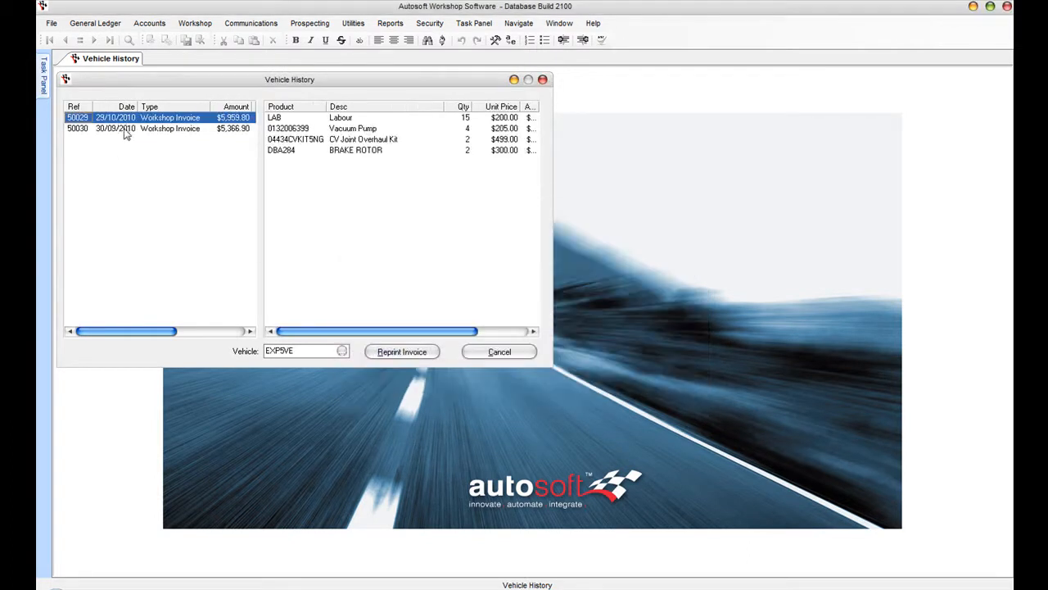
click(125, 131)
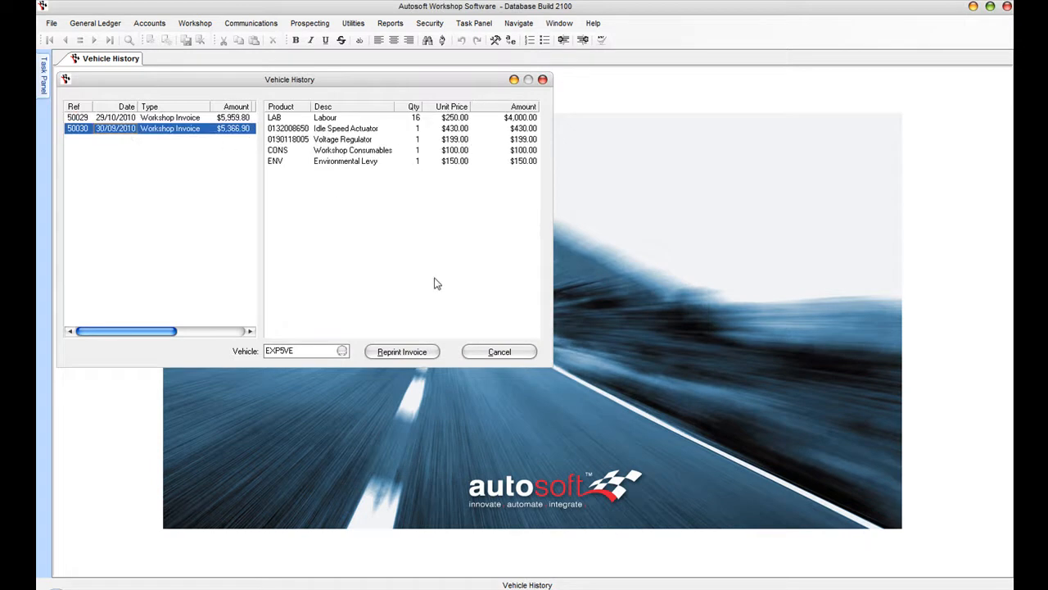
click(170, 118)
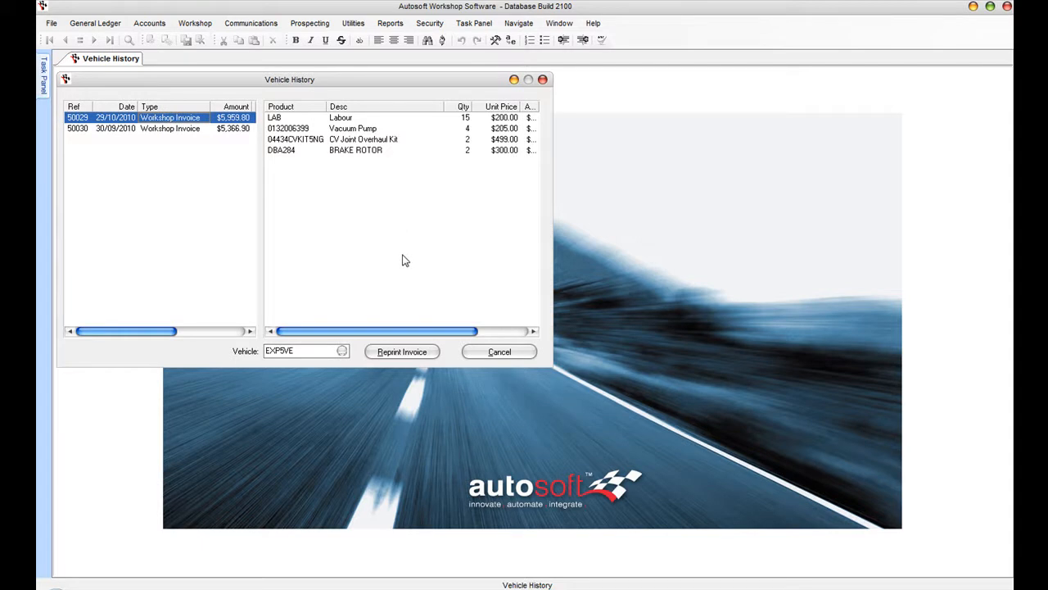
click(396, 352)
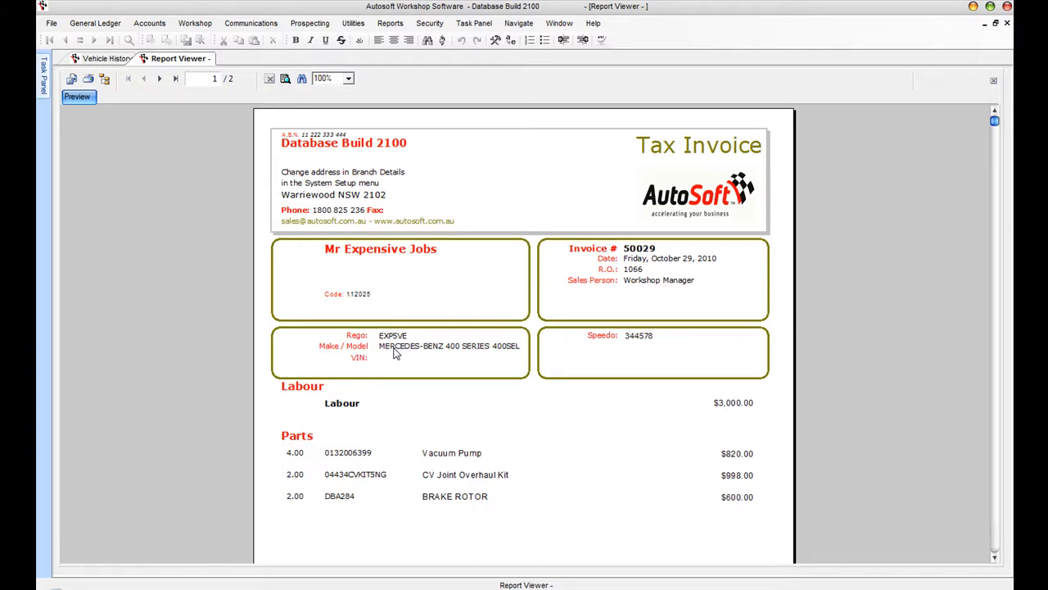
click(1007, 23)
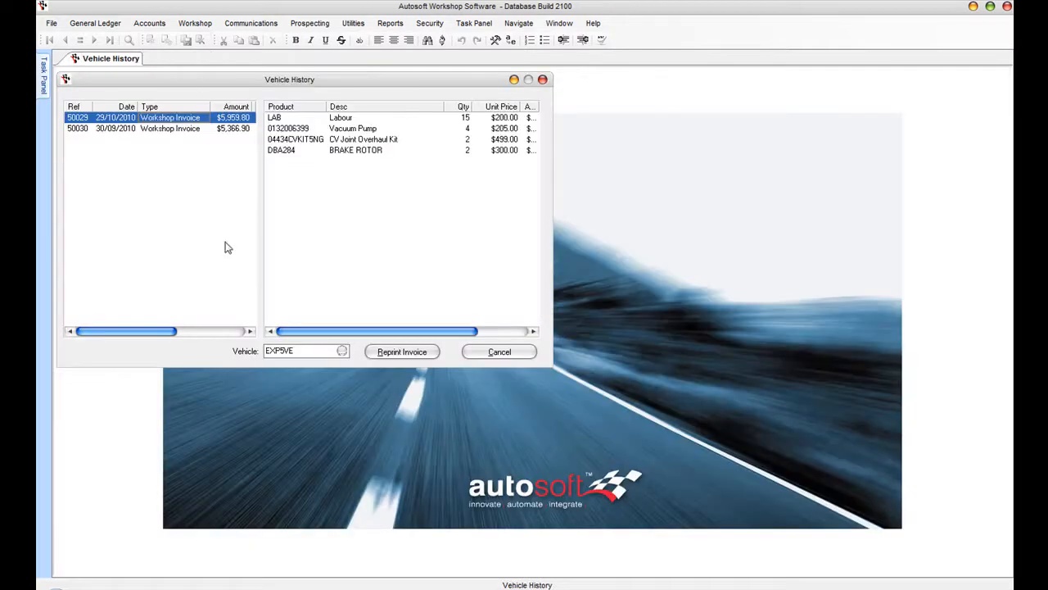
click(341, 350)
key(Down)
key(Down)
key(Down)
key(Down)
key(Down)
key(Down)
key(Down)
key(Down)
key(Down)
key(Down)
key(Down)
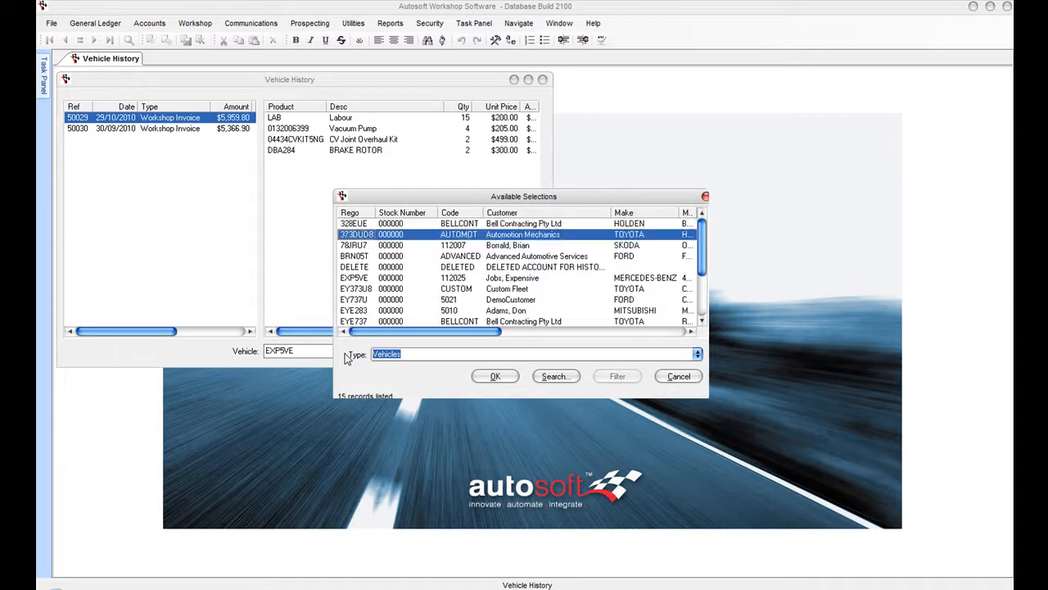
key(Down)
key(Up)
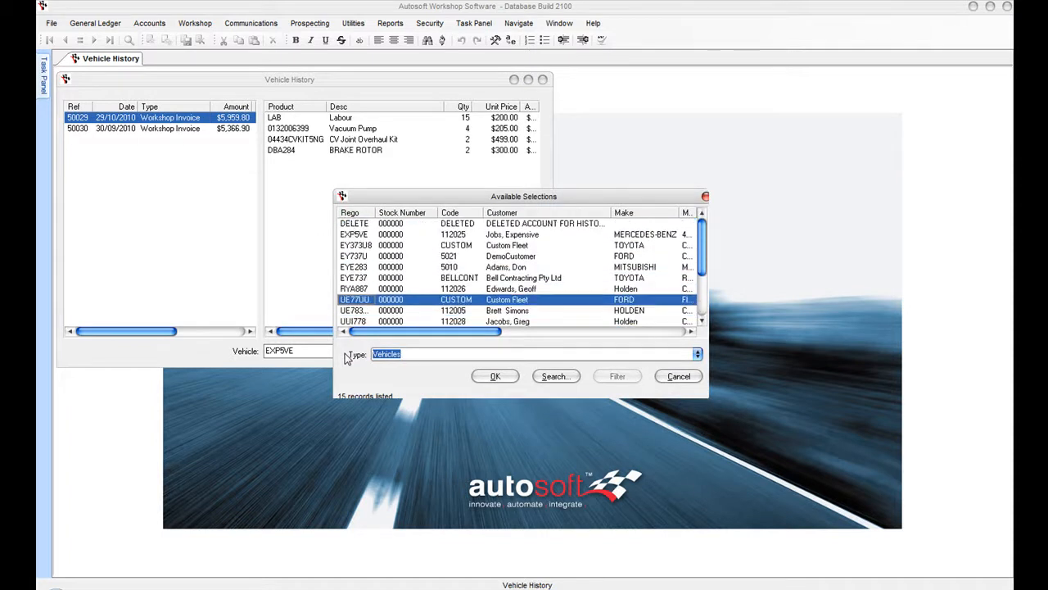
key(Return)
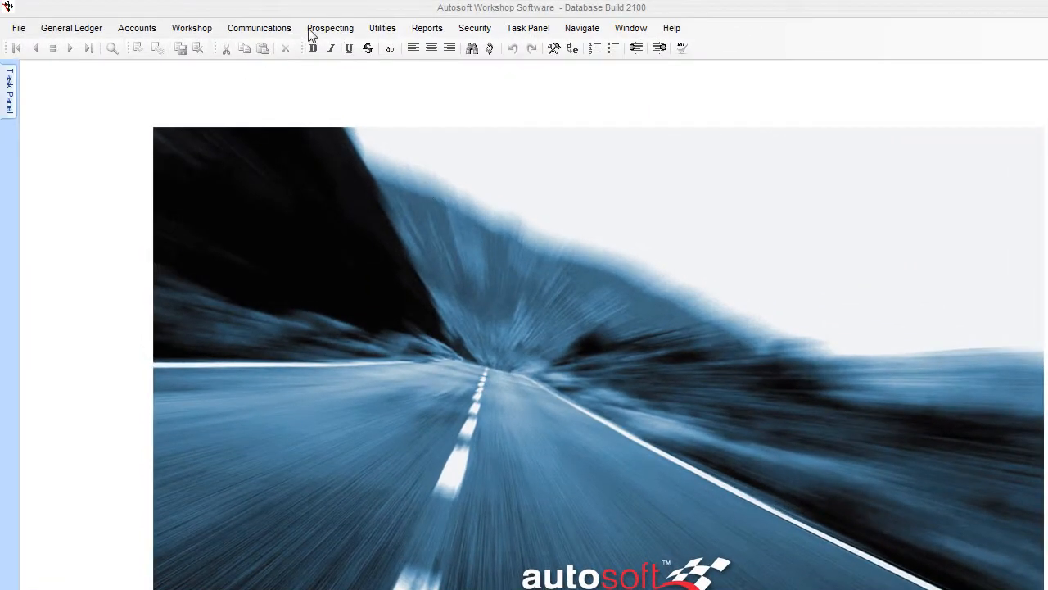
- In the Communication Centre, select the Workshop Job Due template and click into its SMS box
click(270, 28)
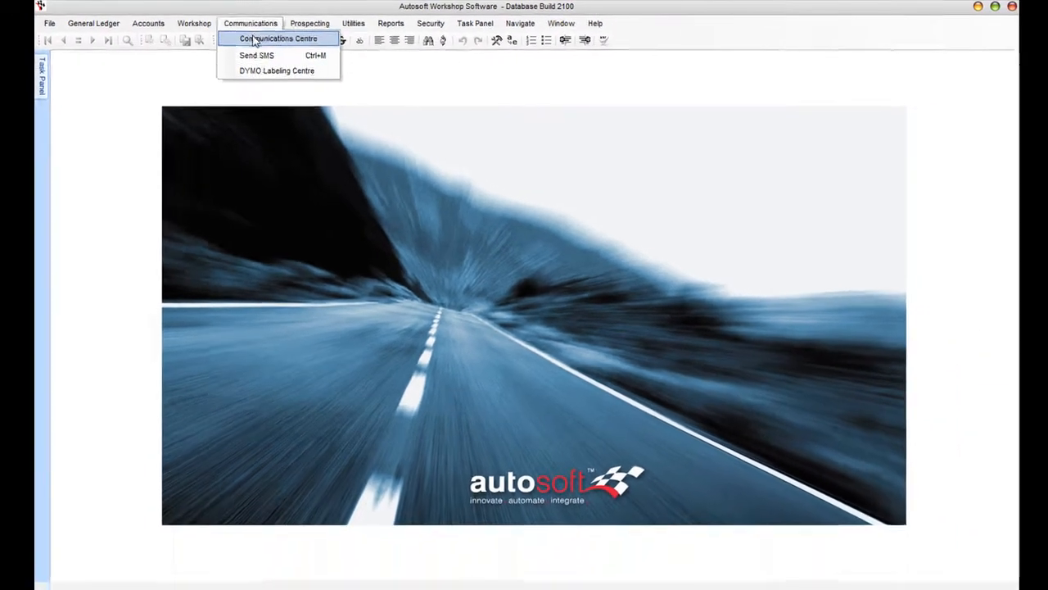
click(254, 42)
click(91, 112)
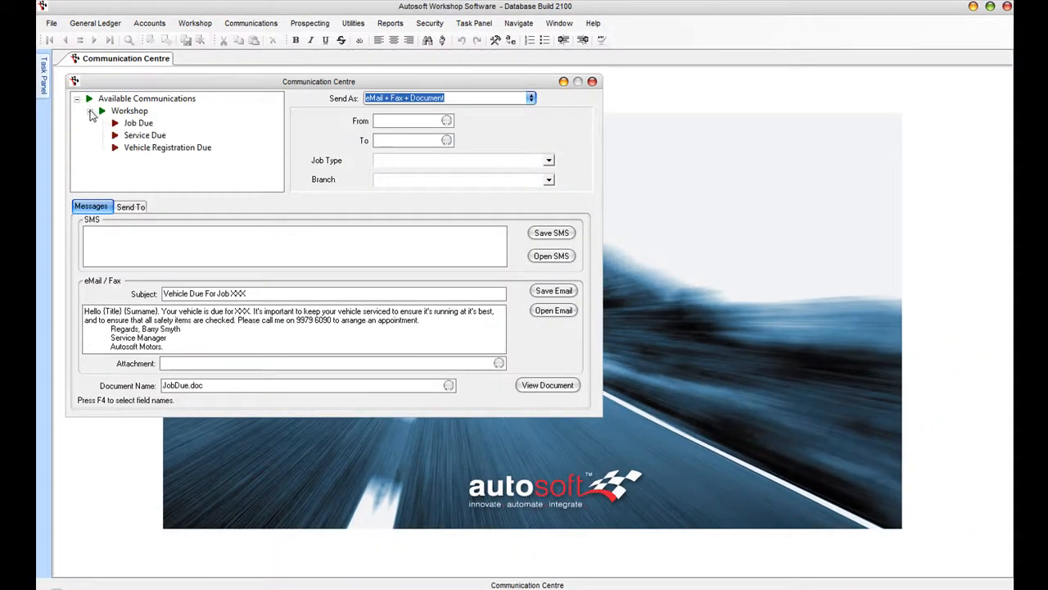
click(139, 123)
click(151, 135)
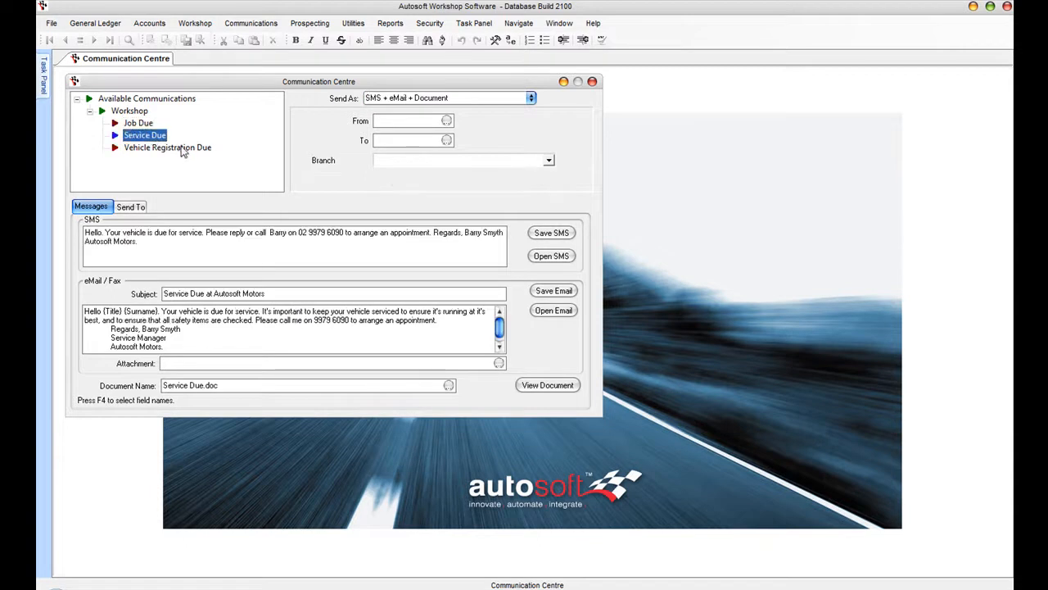
click(163, 148)
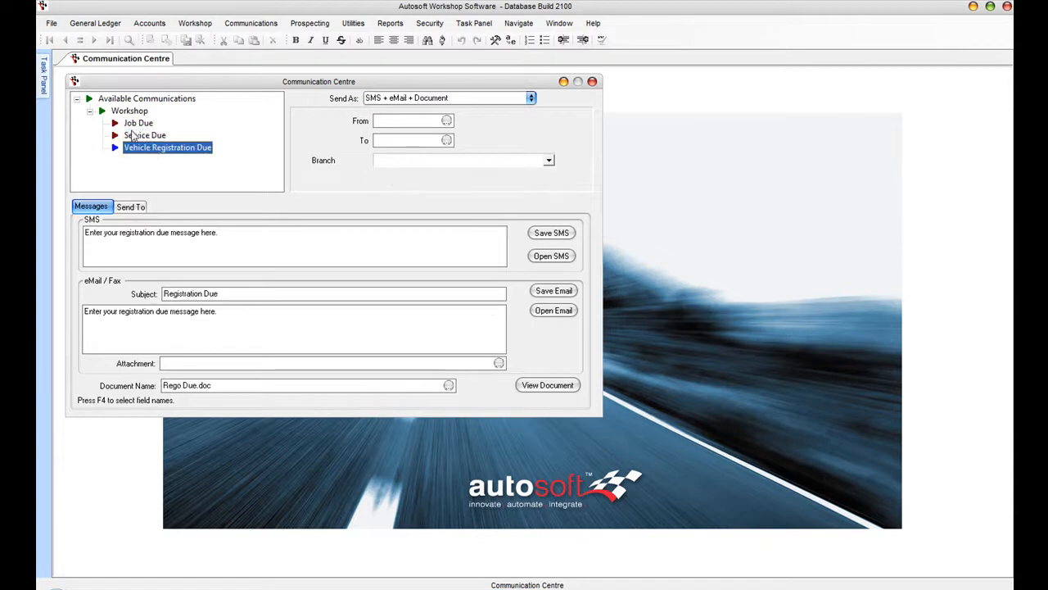
click(141, 123)
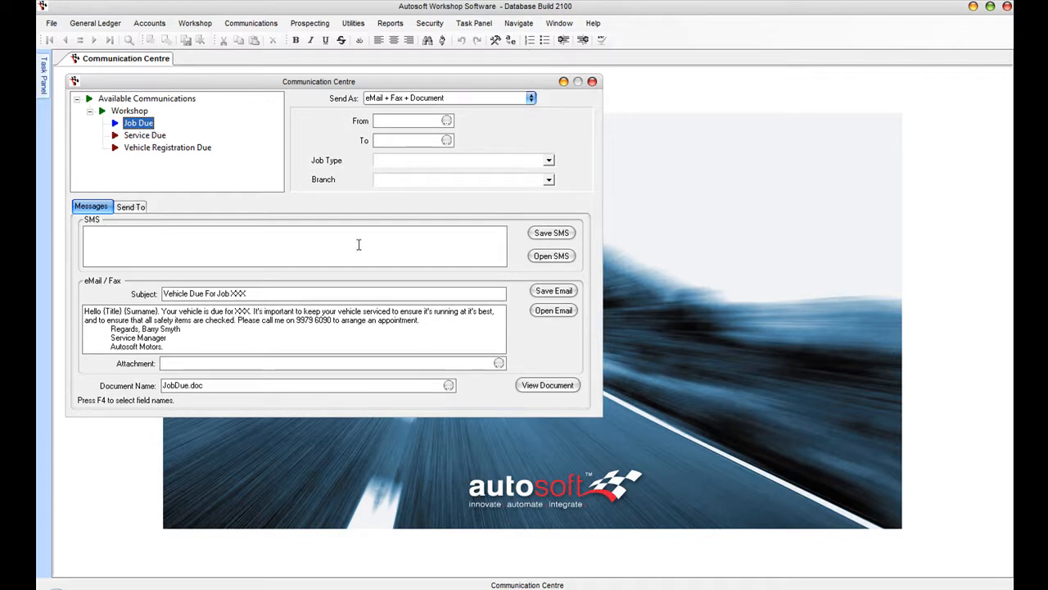
click(100, 231)
- Open JobDue.doc in Word and scroll down through its merge-field letter
click(553, 385)
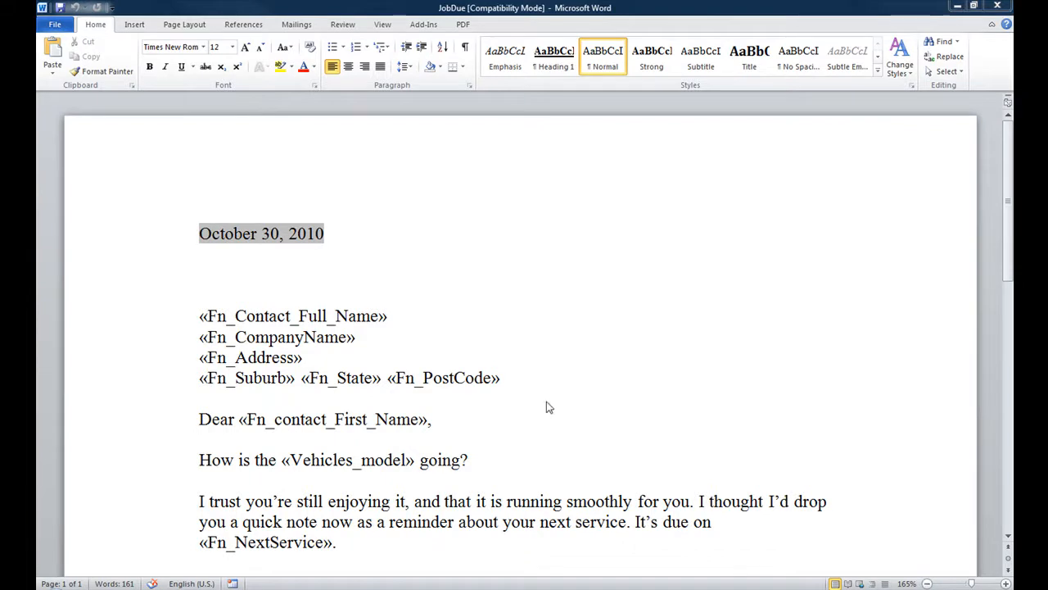
mouse_move(1006, 247)
mouse_down()
mouse_move(1010, 415)
mouse_move(1009, 267)
mouse_up()
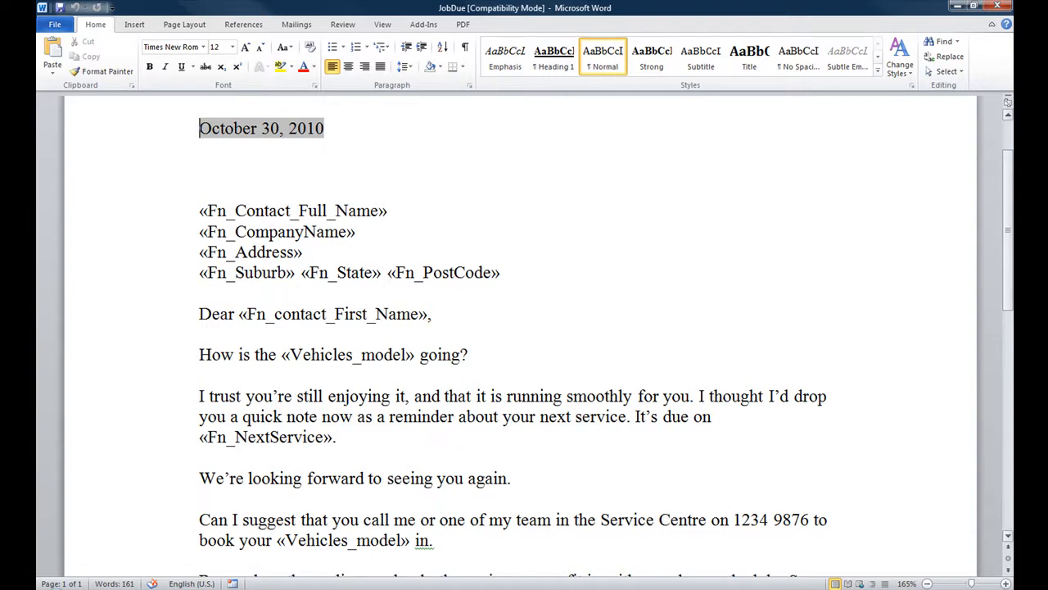
- Close Word, create the Job Due recipient list on Send To, and select several customers
click(998, 6)
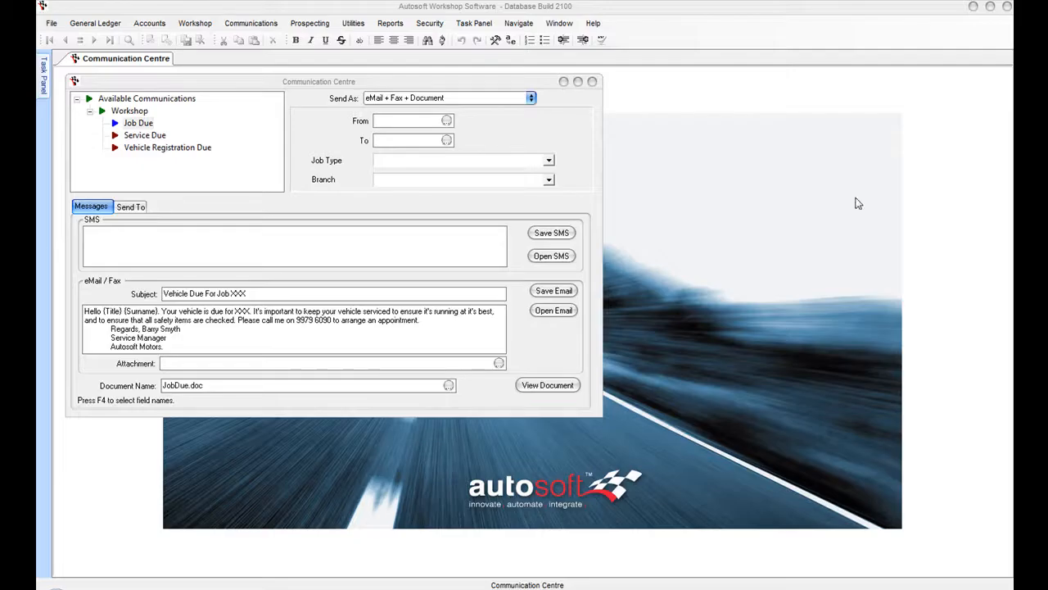
click(131, 207)
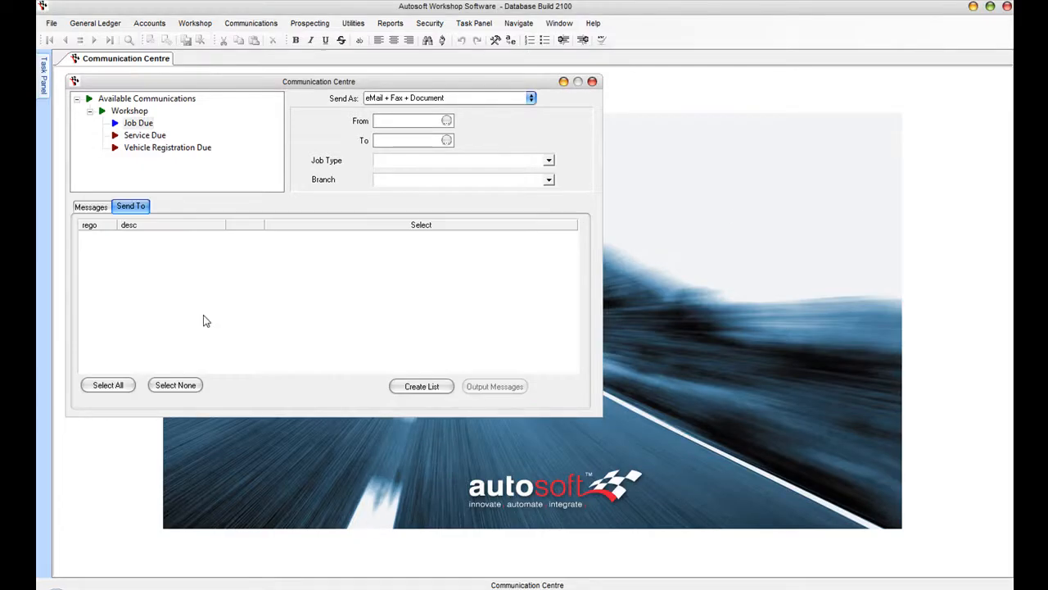
click(418, 387)
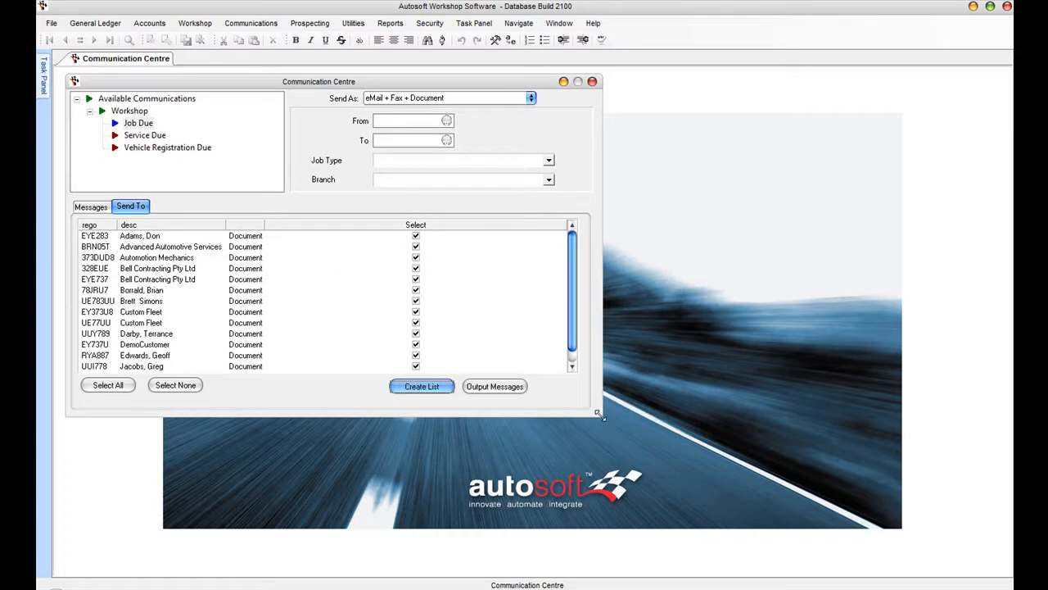
click(129, 269)
click(141, 291)
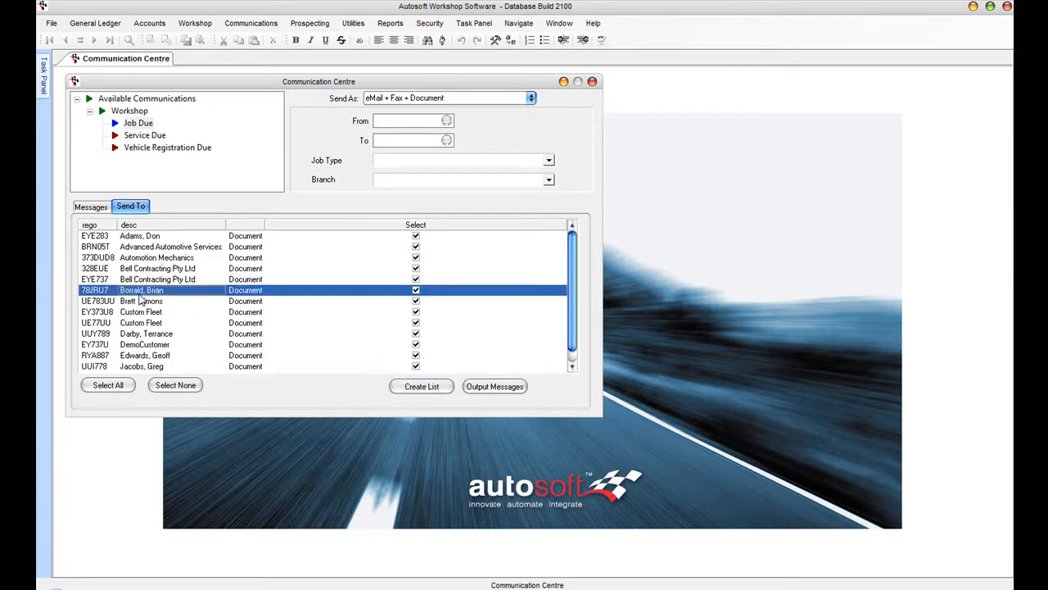
click(143, 325)
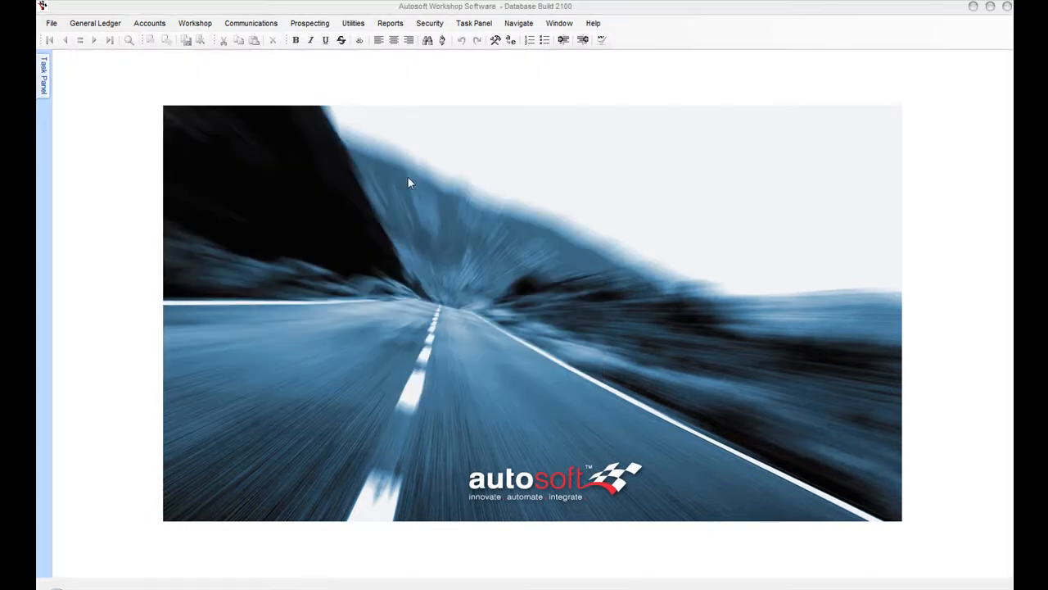
- Look up job code SERVICE1, then step back to Engine B Tune [Carb] and review its comments
click(189, 25)
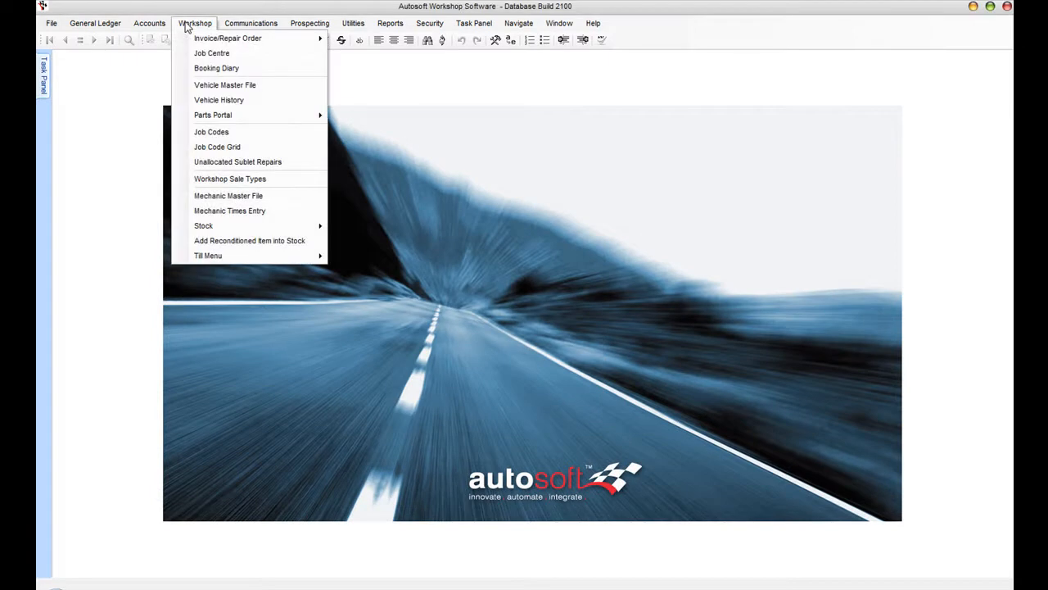
click(243, 132)
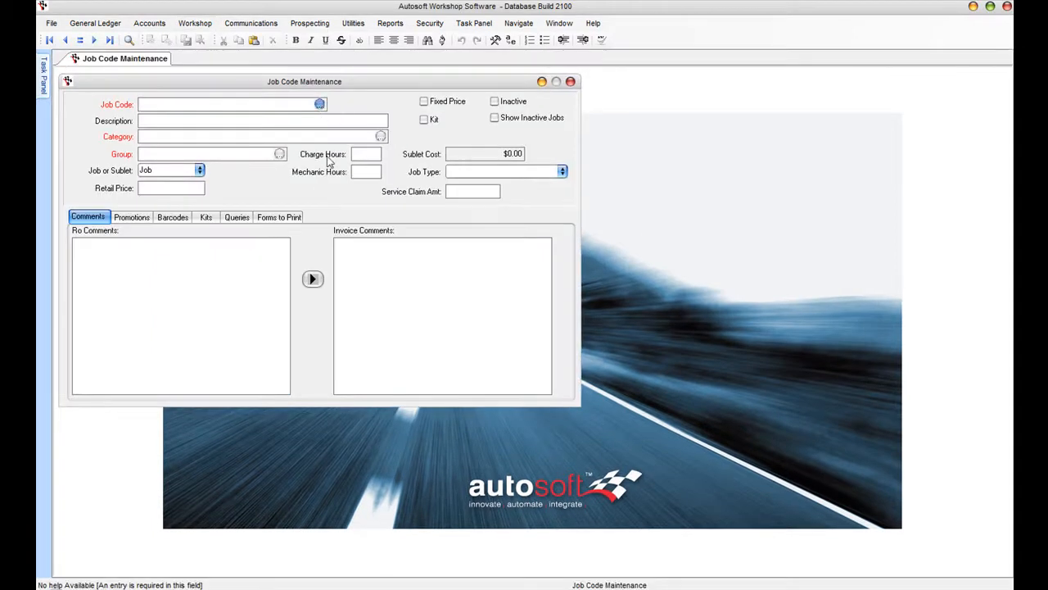
click(321, 105)
key(Down)
key(Down)
key(Down)
key(Down)
key(Down)
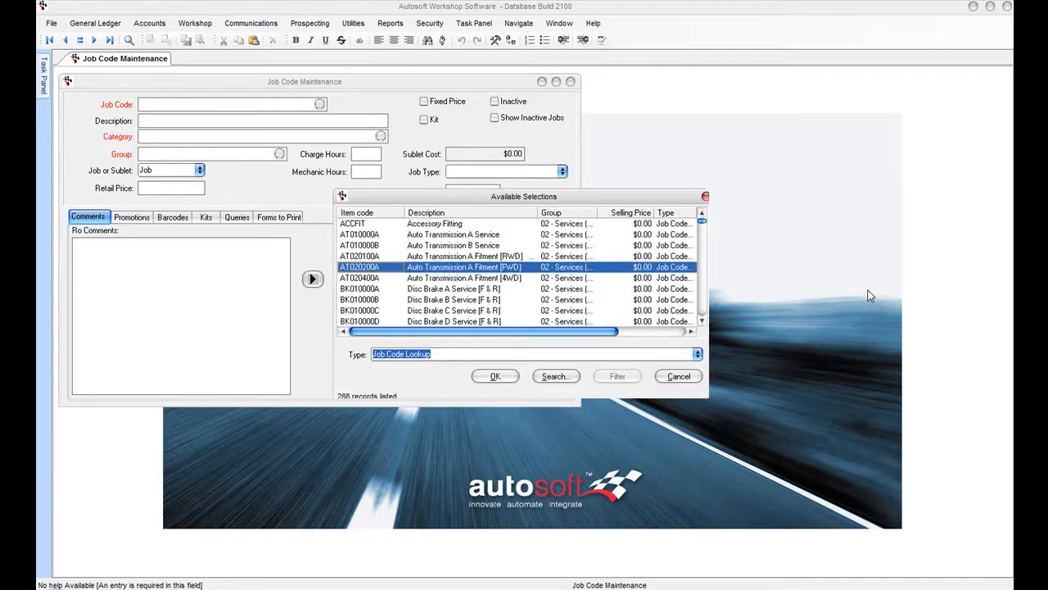
text(serve)
key(BackSpace)
key(Return)
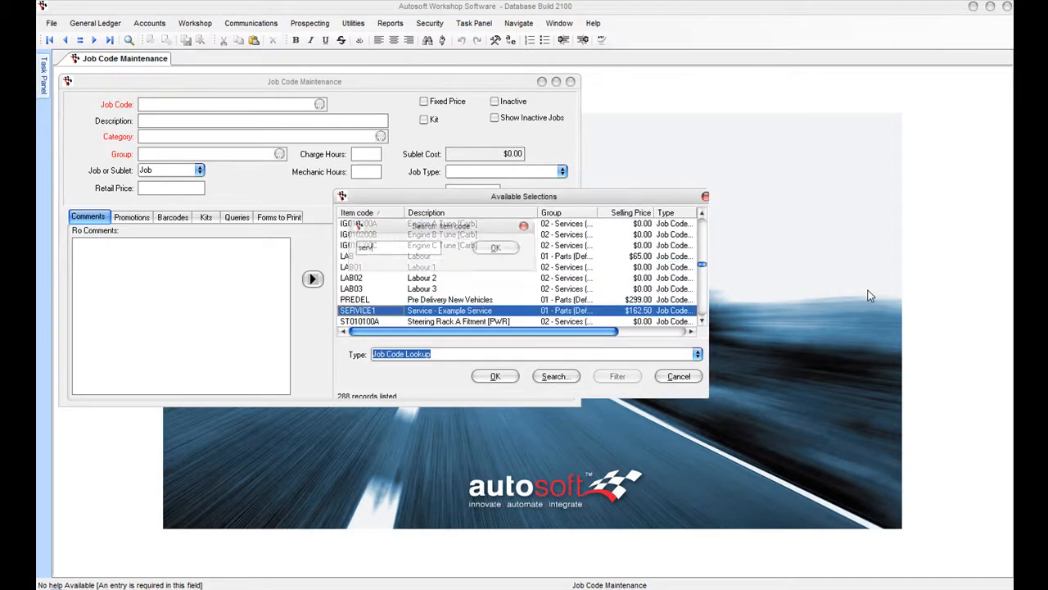
key(Return)
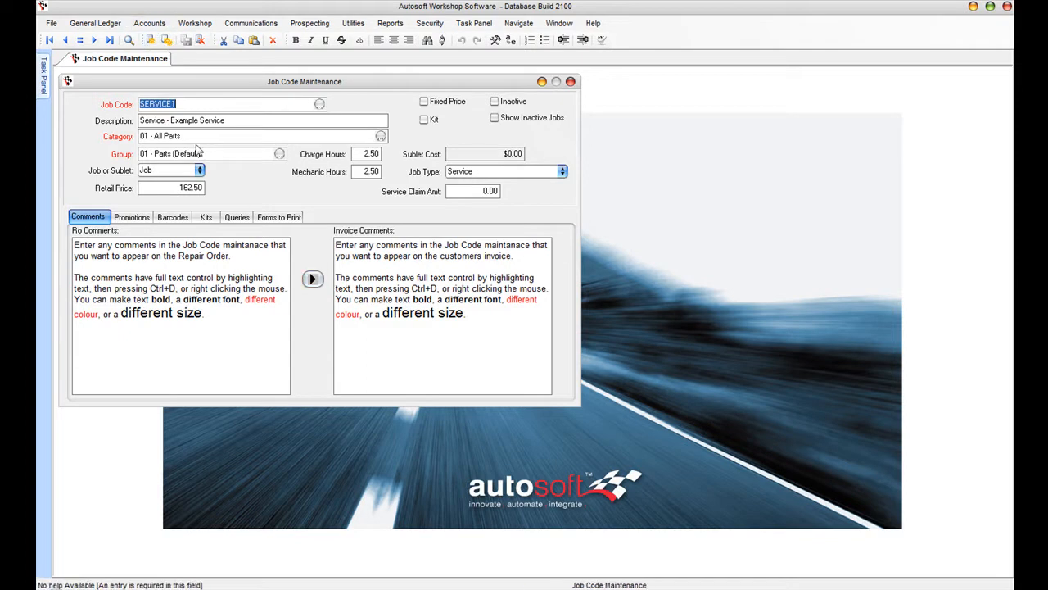
key(F7)
key(F7)
key(F7)
key(F7)
key(F7)
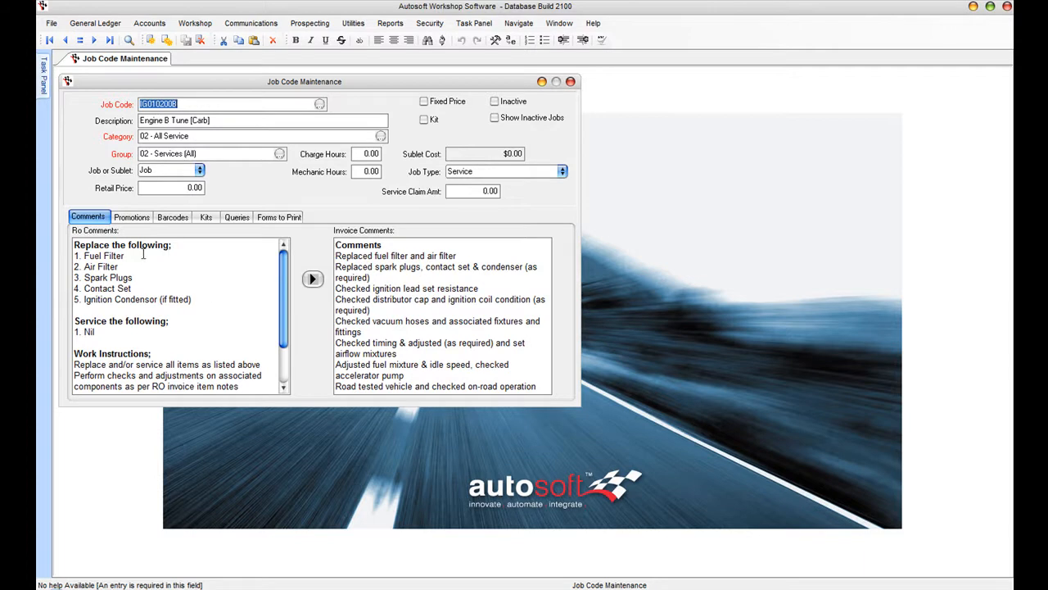
mouse_move(286, 300)
mouse_down()
mouse_move(281, 354)
mouse_move(282, 288)
mouse_up()
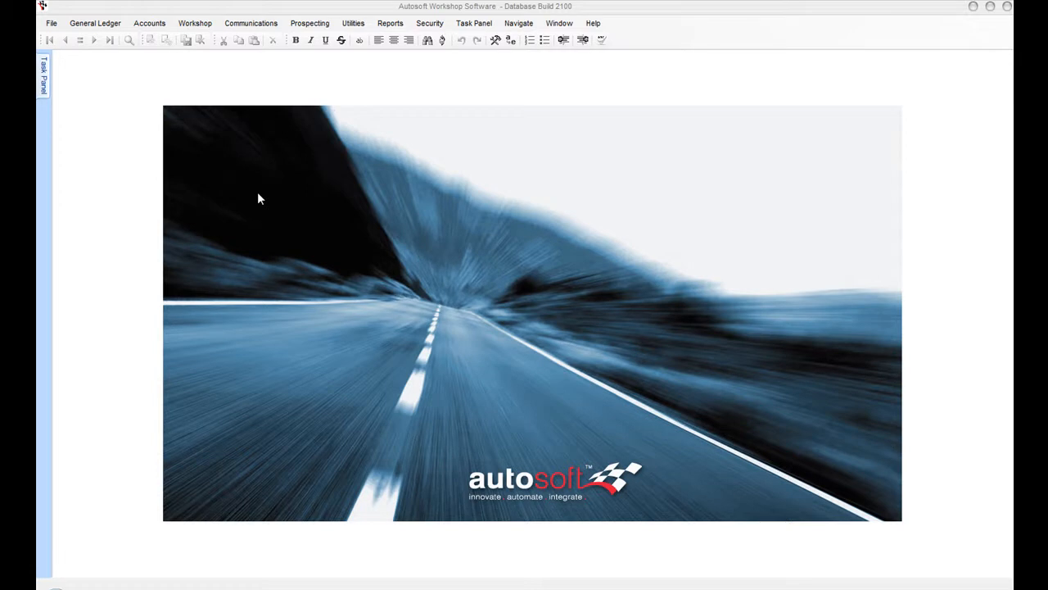
click(193, 27)
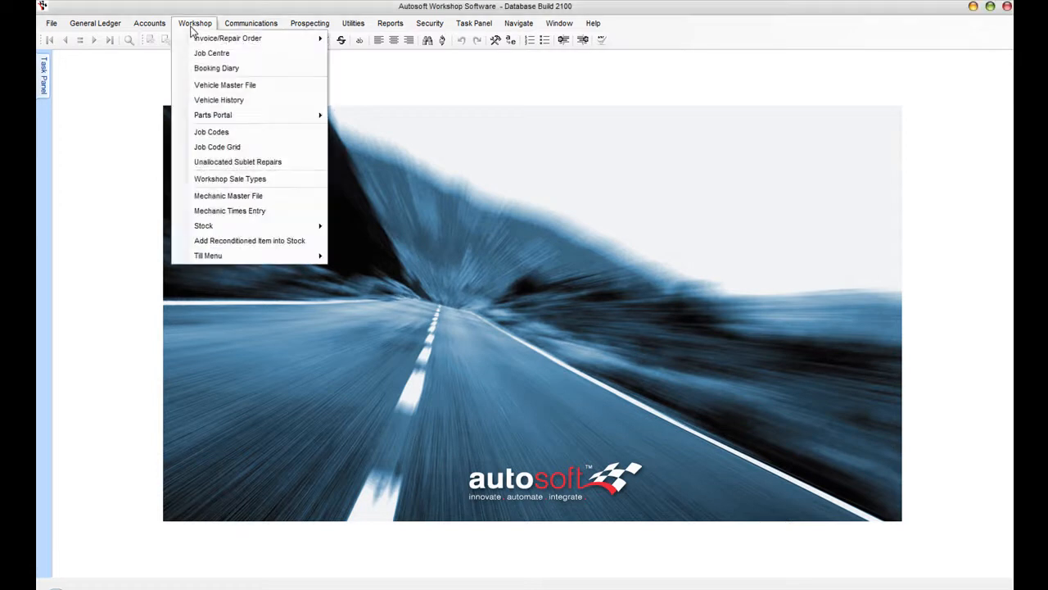
mouse_move(235, 228)
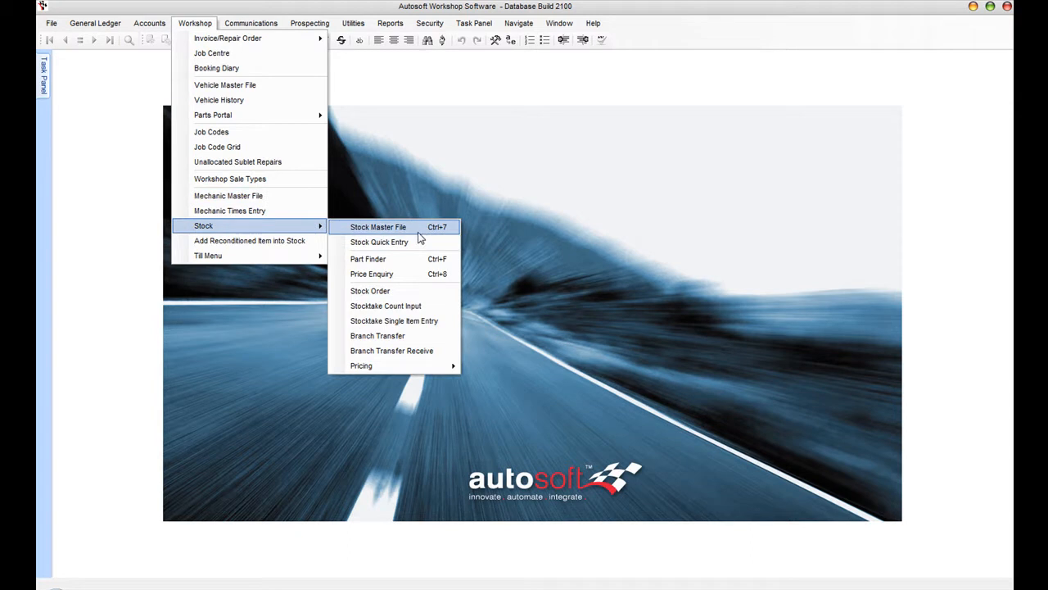
click(418, 231)
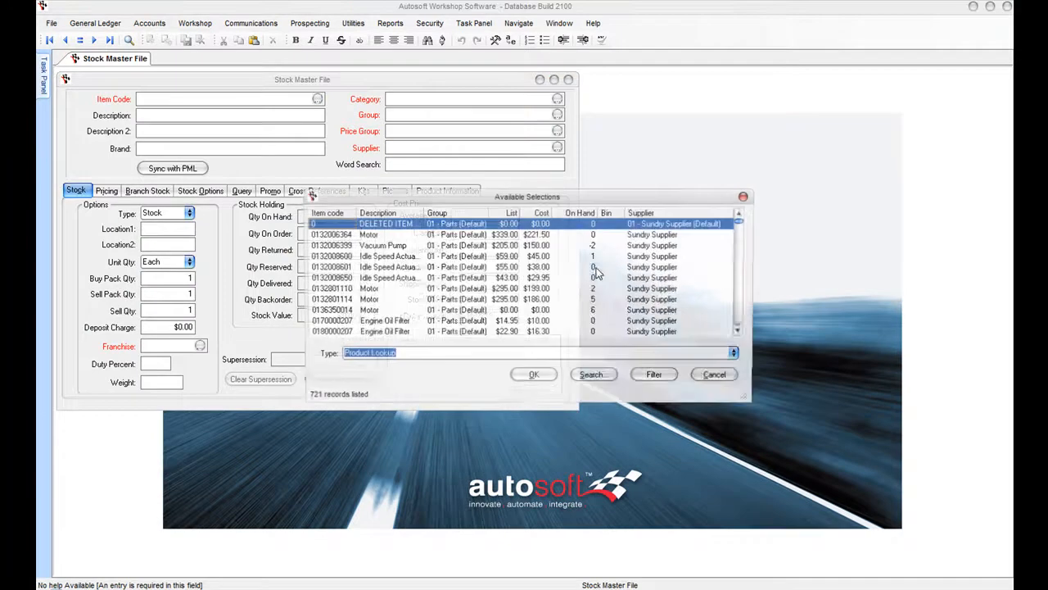
click(345, 256)
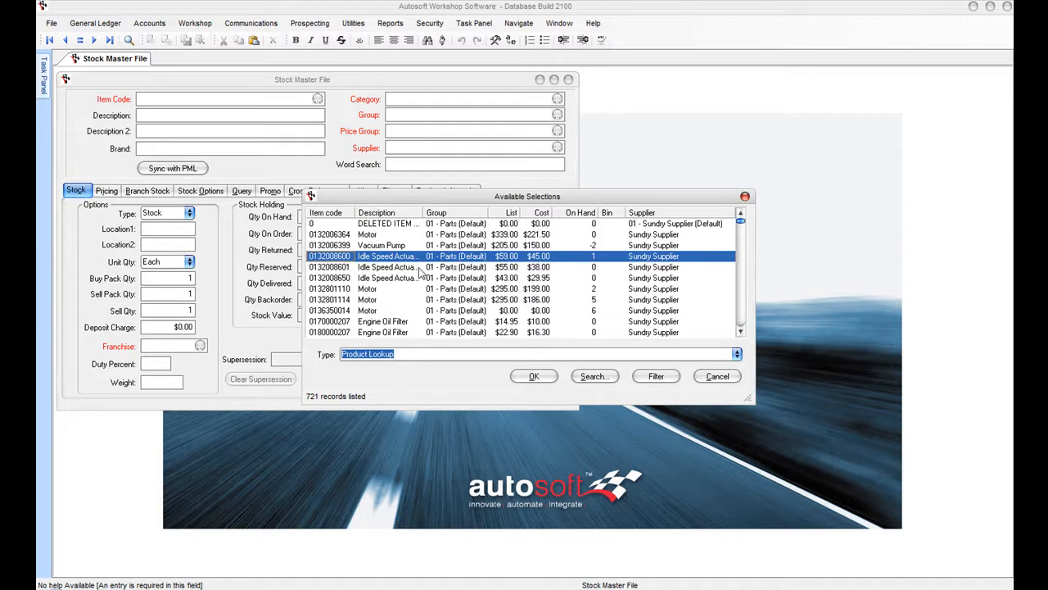
click(534, 376)
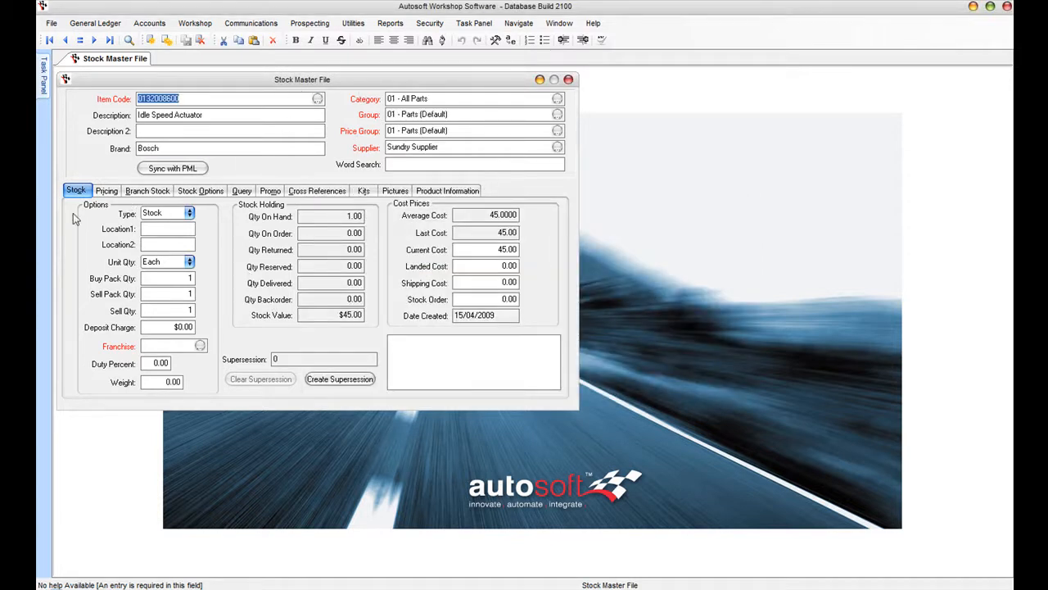
- Review its Trade, Re Work (At Cost) and Internal / Staff selling price levels
click(107, 191)
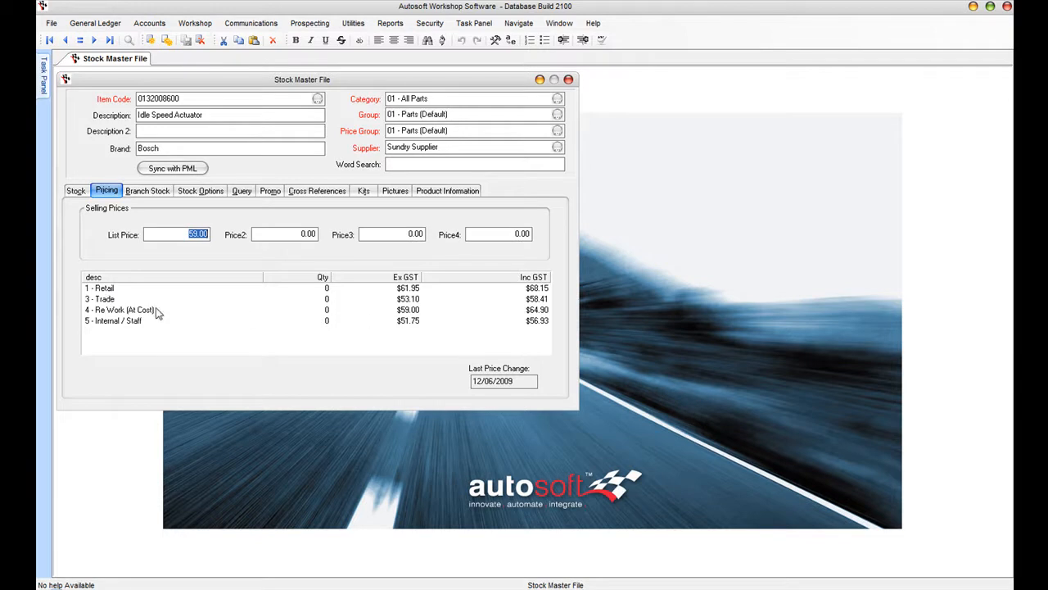
click(103, 299)
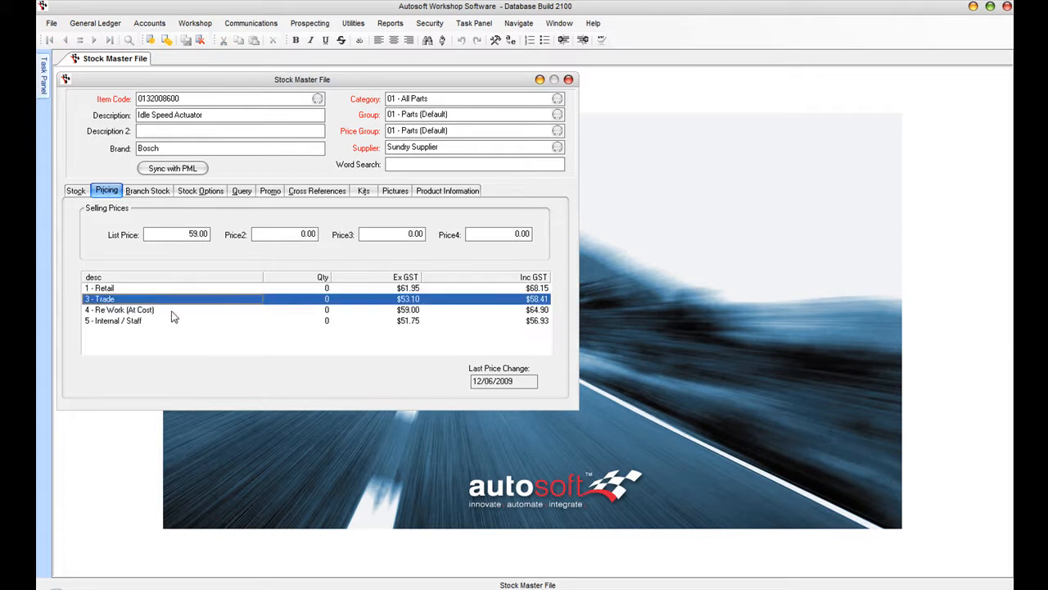
click(120, 310)
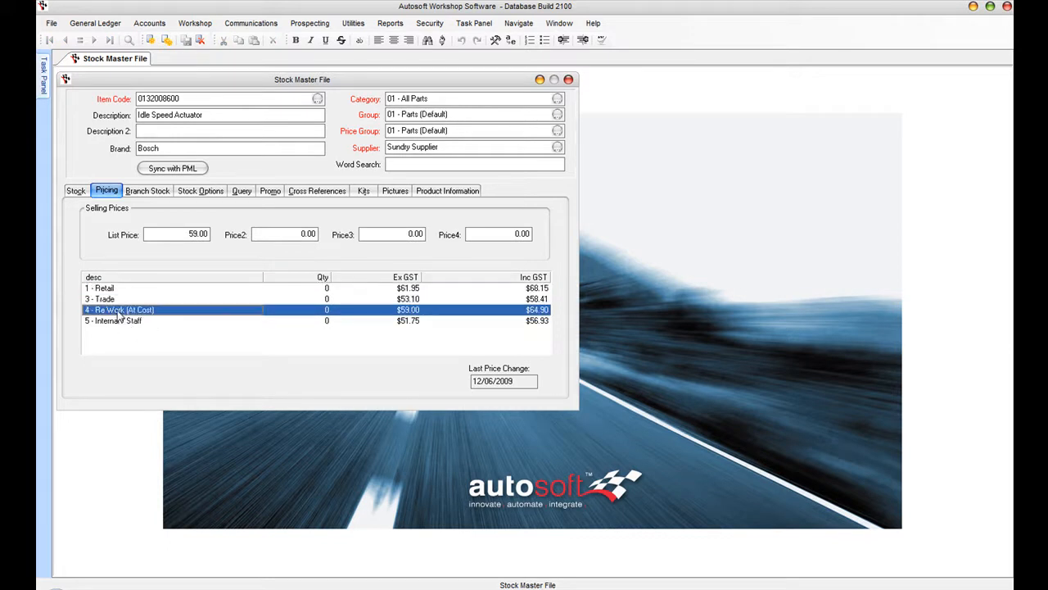
click(120, 320)
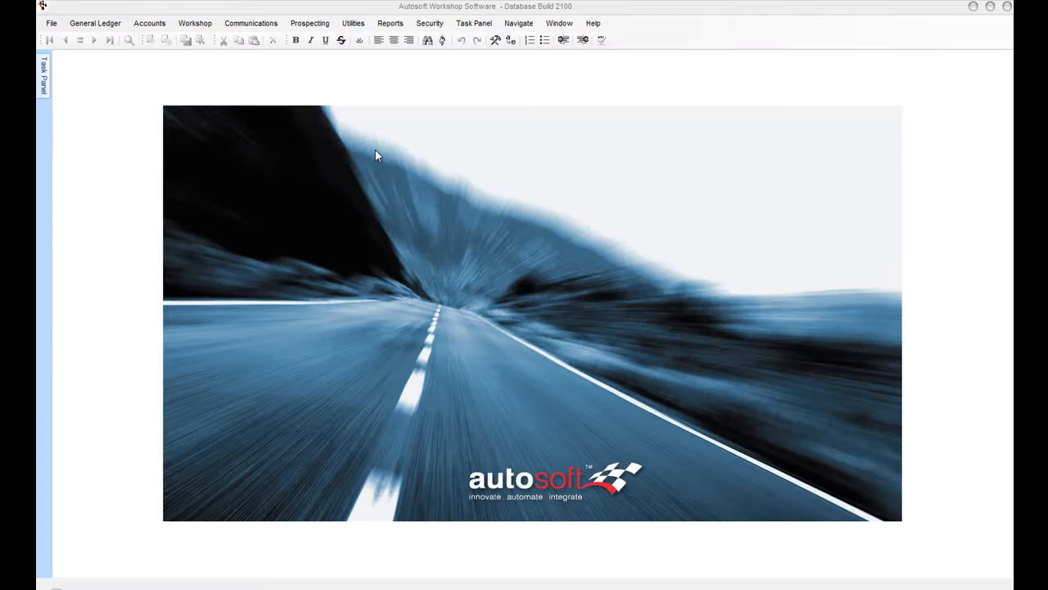
- Open a blank Labour Invoice/Repair Order, look it over, and close it
click(198, 25)
mouse_move(204, 41)
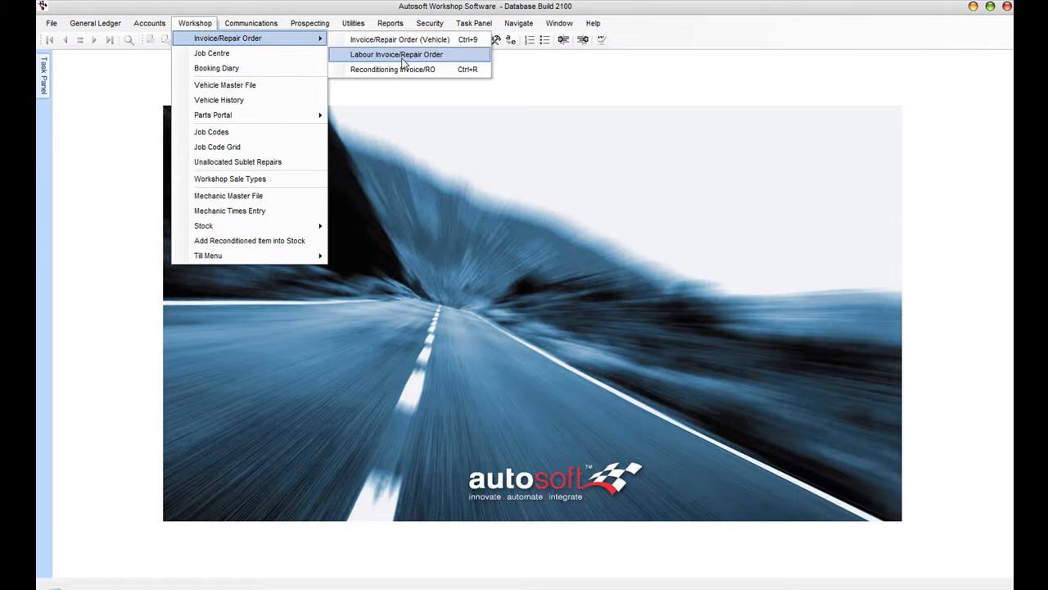
click(450, 58)
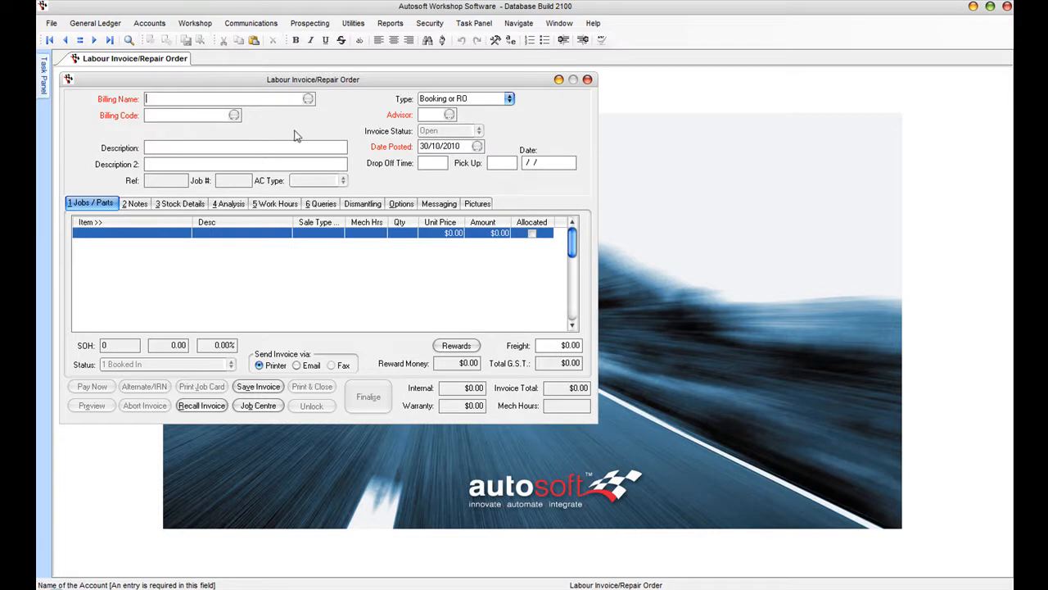
click(587, 79)
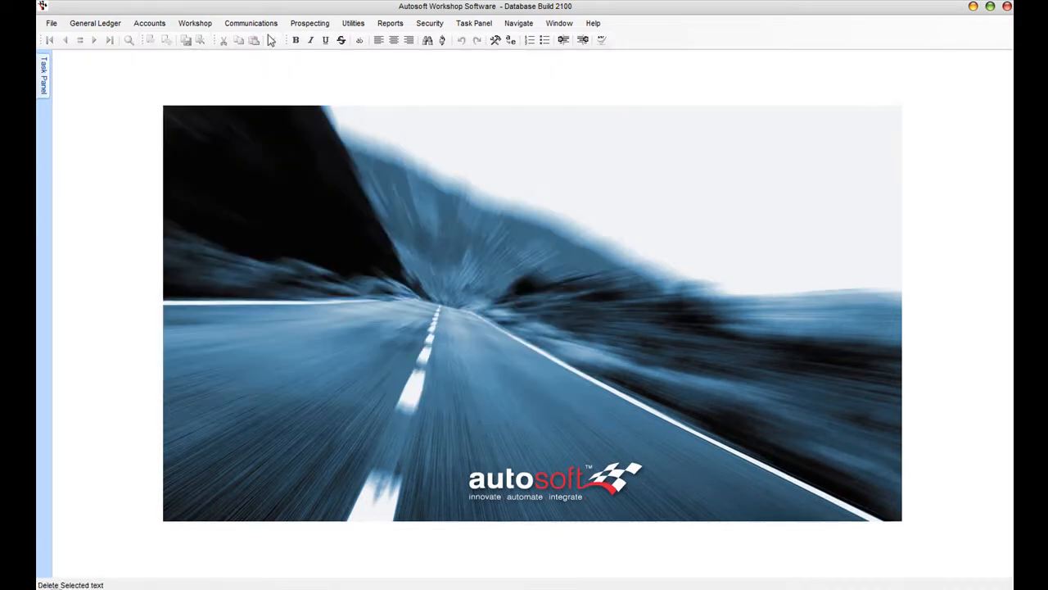
- Start a new Reconditioning Invoice/Repair Order from the Workshop menu
click(194, 23)
mouse_move(243, 47)
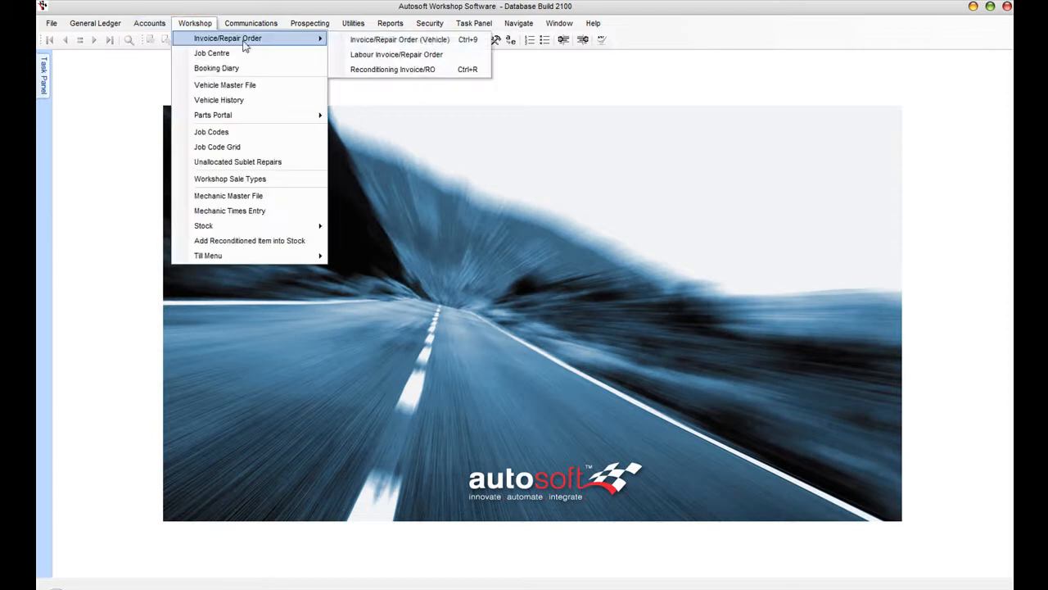
click(468, 77)
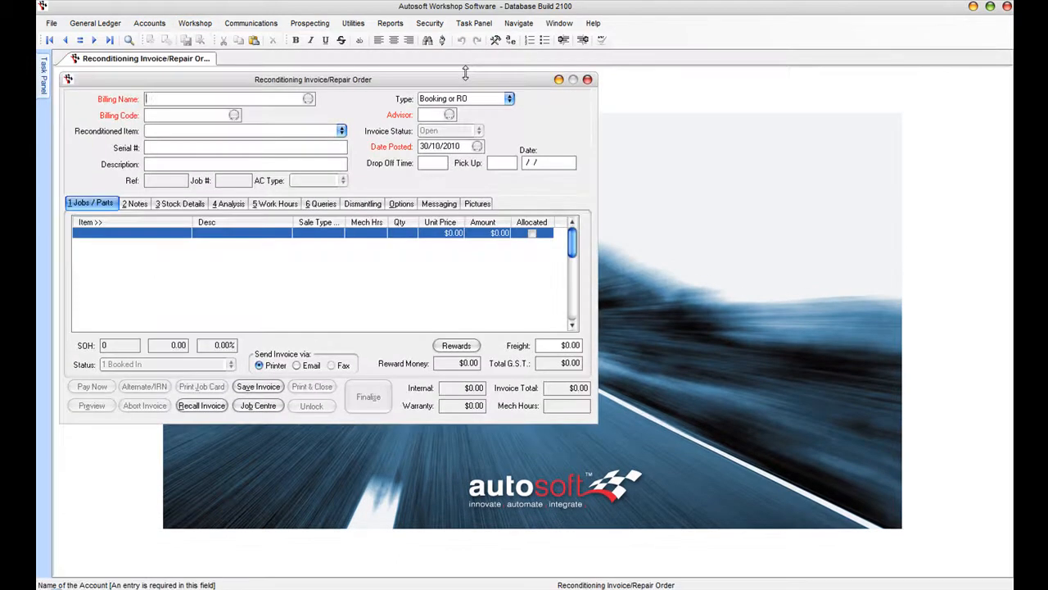
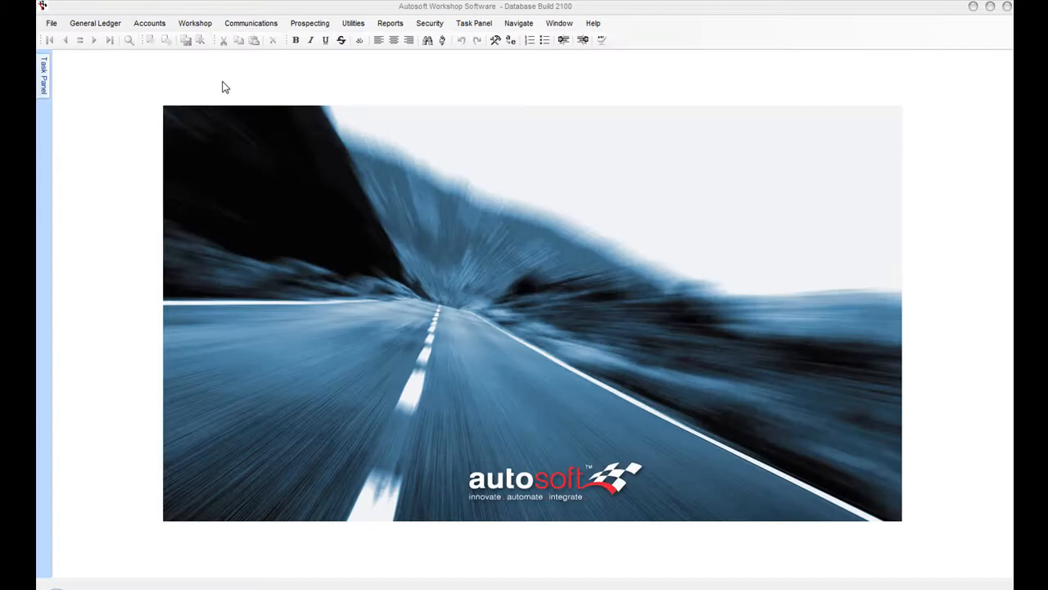
- Look over the Accounts > Creditors menu, then open the Report Console from Reports
click(150, 24)
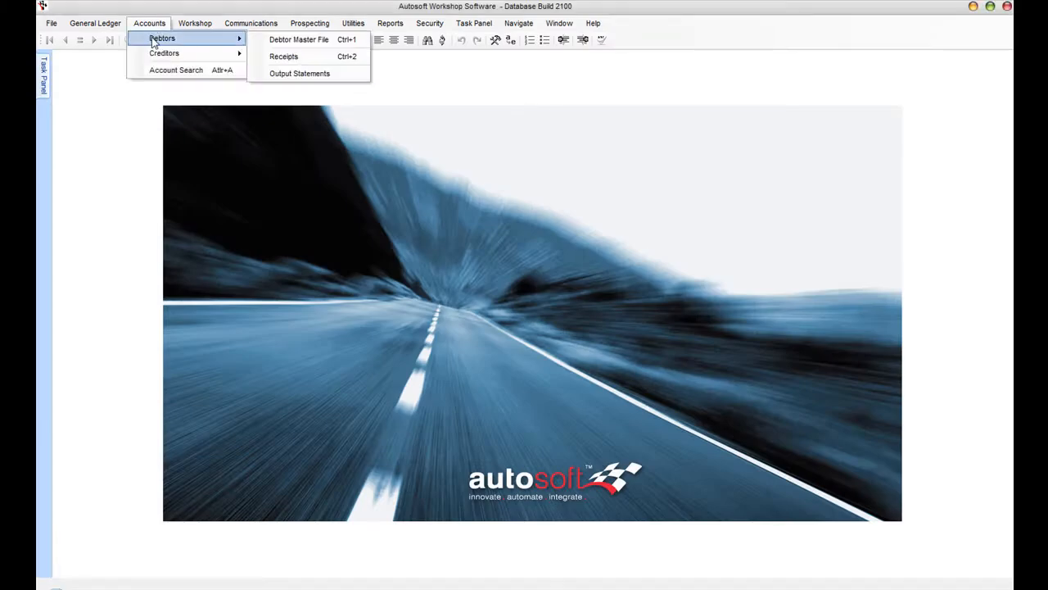
mouse_move(164, 56)
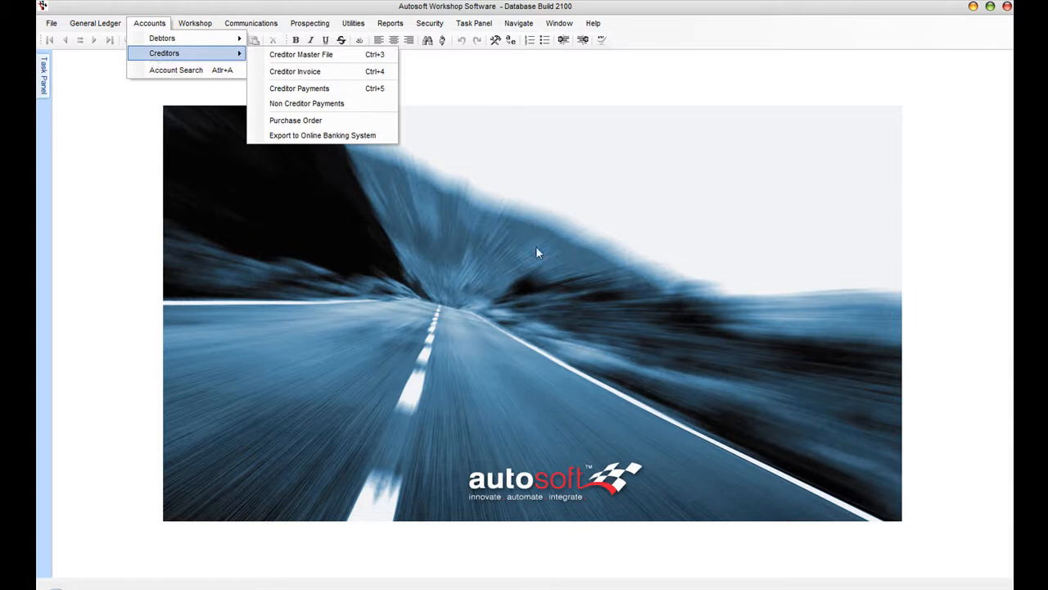
click(479, 150)
click(393, 28)
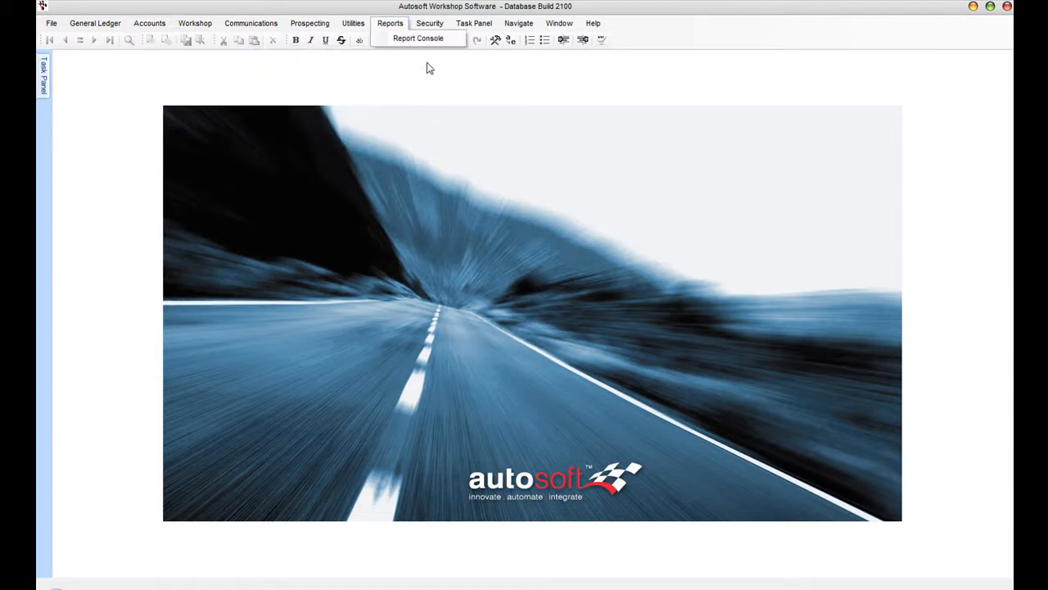
click(419, 39)
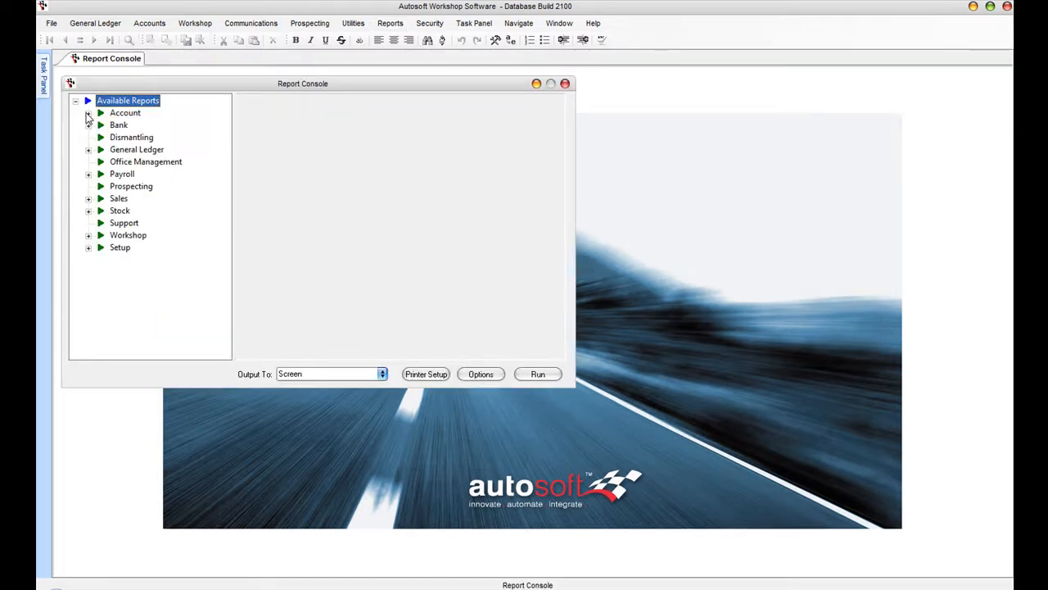
- Under the Account reports, run Debtor / Creditor Trial Balance for 30/10/2010, review it, and close the viewer
click(88, 114)
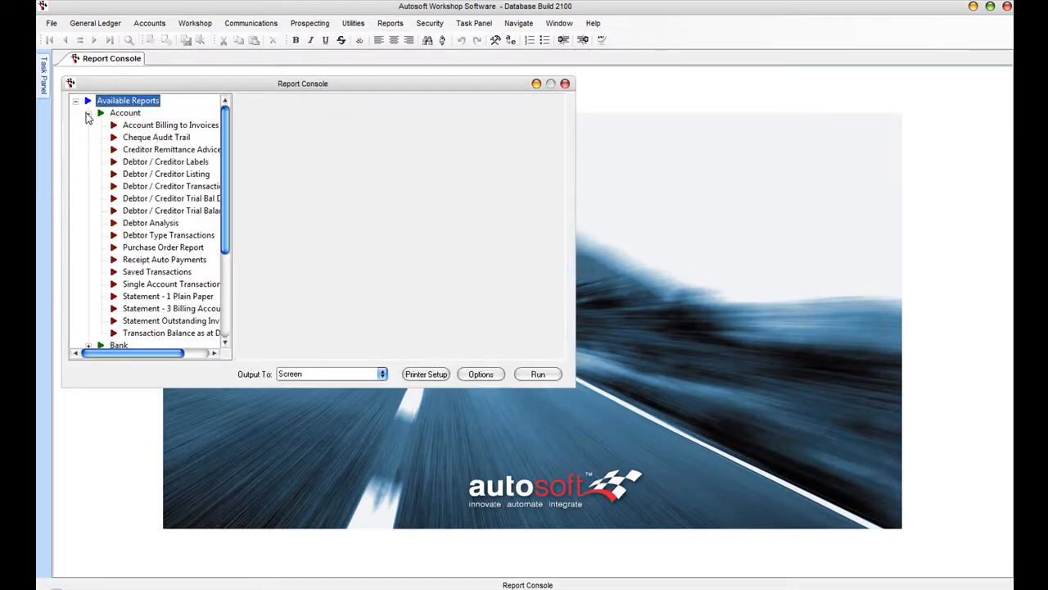
click(168, 211)
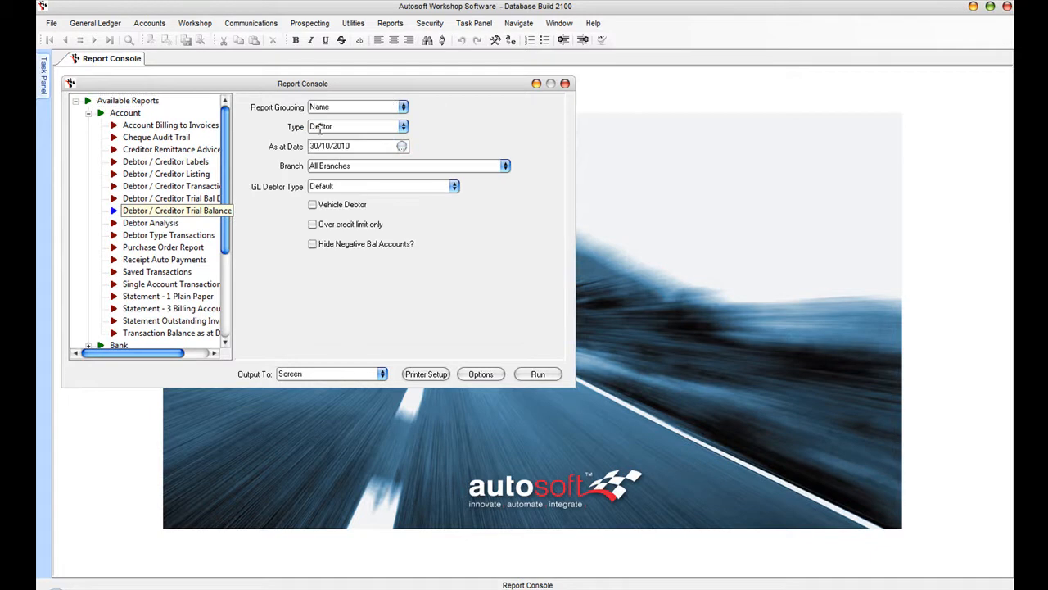
click(539, 376)
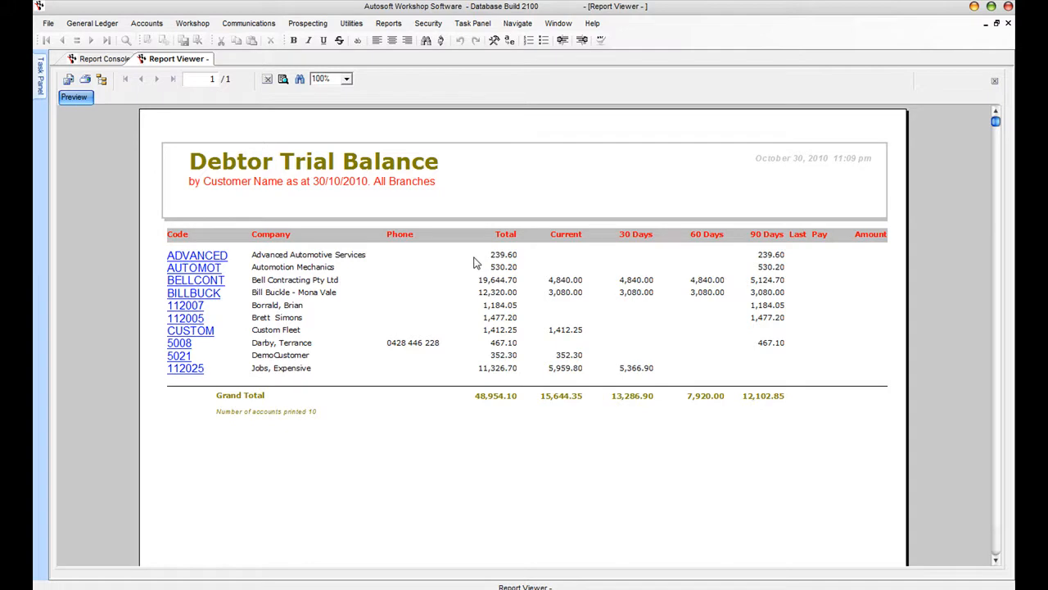
click(1008, 23)
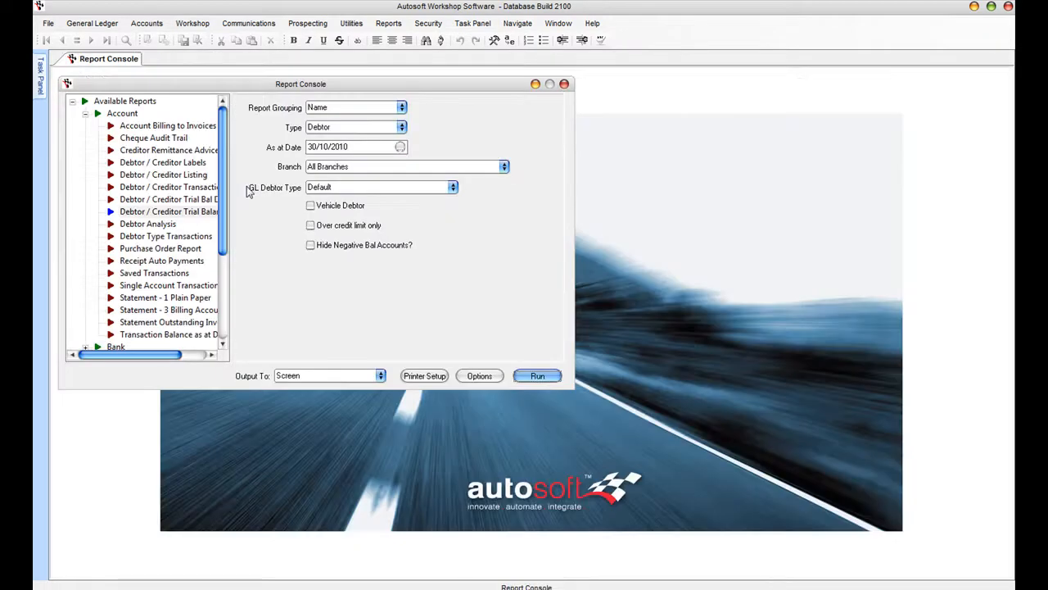
- In Debtors > Output Statements, keep Send As on Print and create the list of ten debtors
click(147, 23)
mouse_move(180, 39)
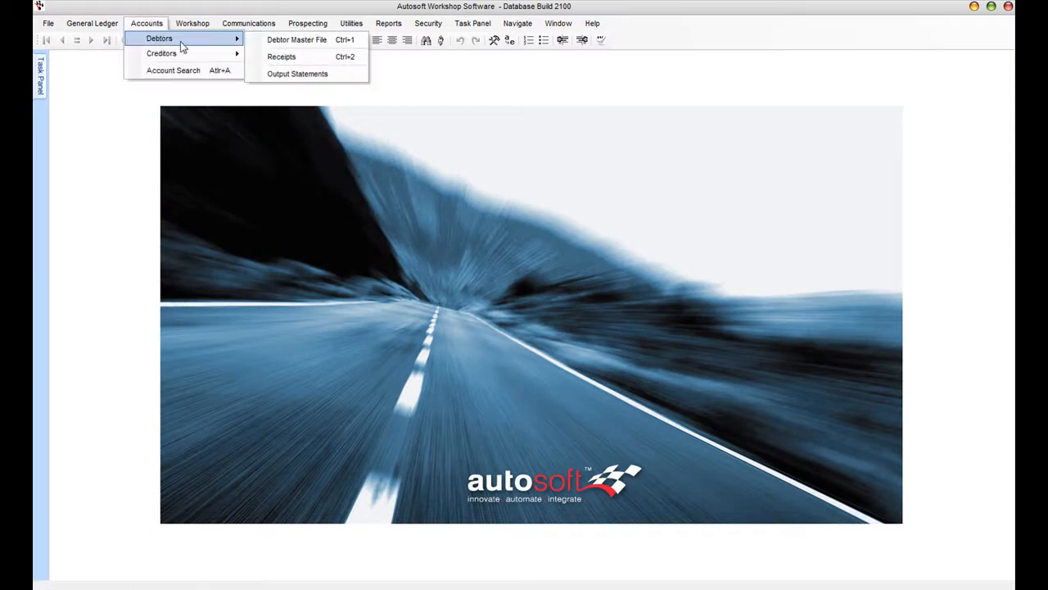
click(310, 77)
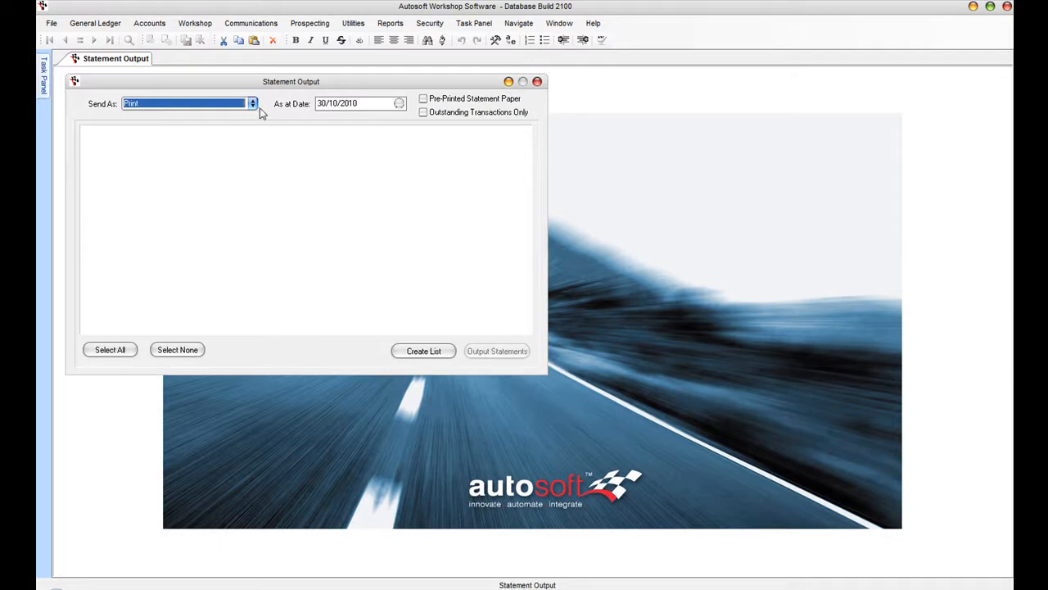
click(253, 104)
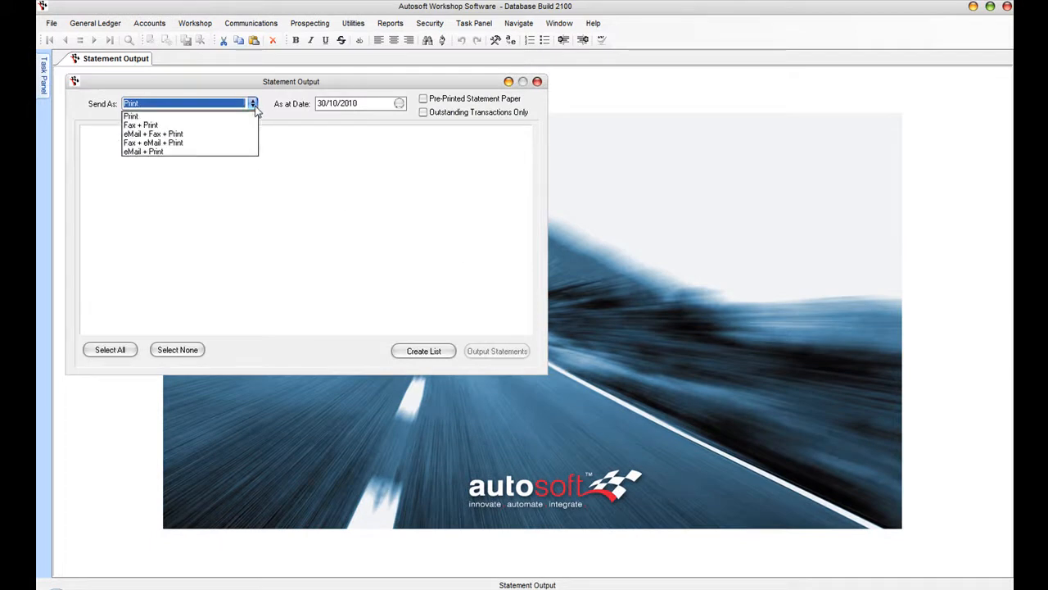
click(254, 106)
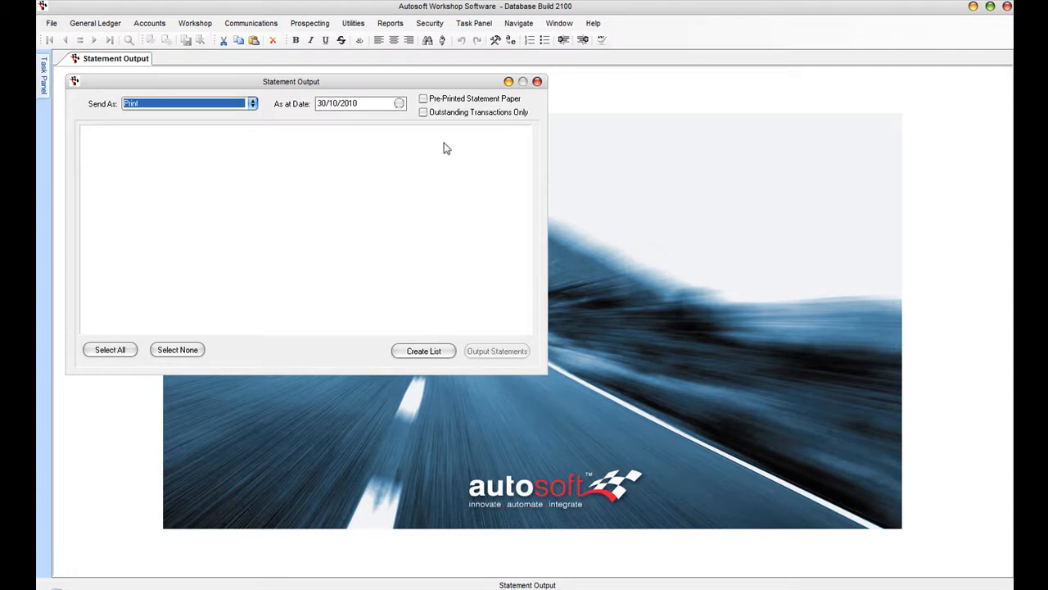
click(428, 356)
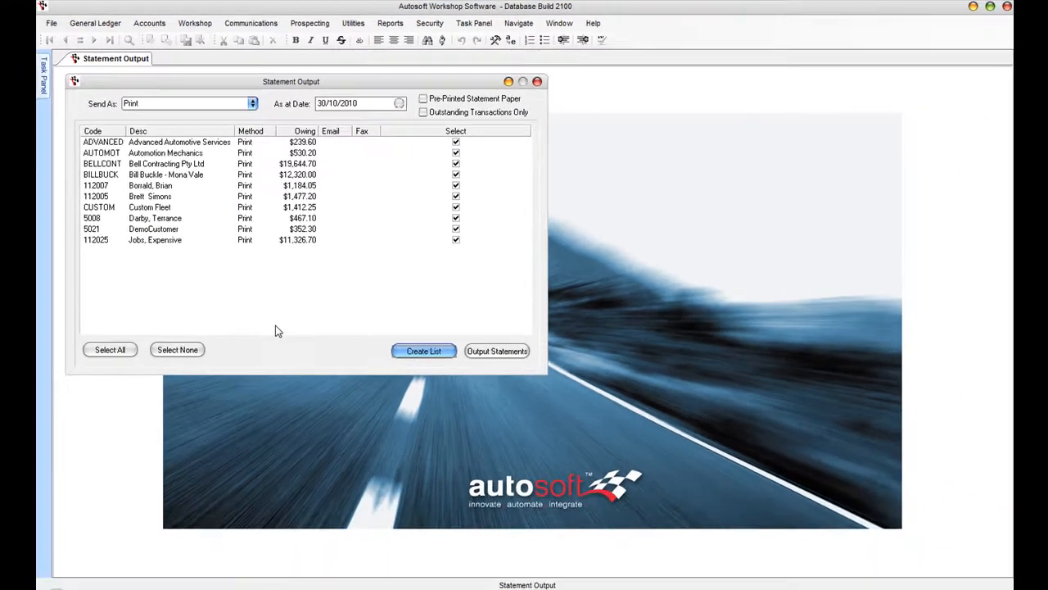
- Output the 10-page debtor statements, page through them back to page 2, then close the preview
click(492, 352)
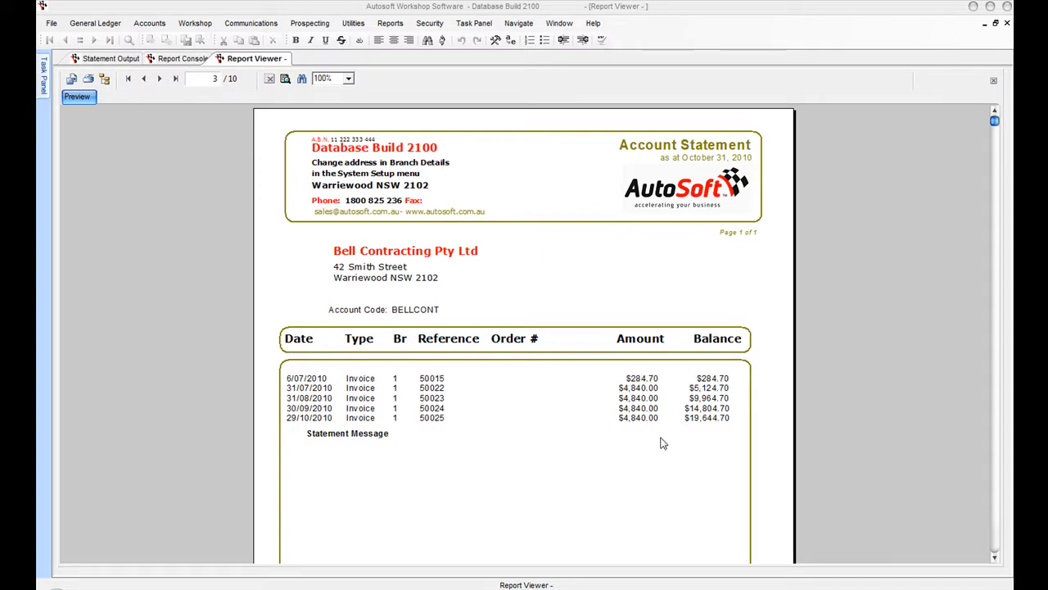
click(995, 558)
click(995, 558)
scroll(996, 561, down, 3)
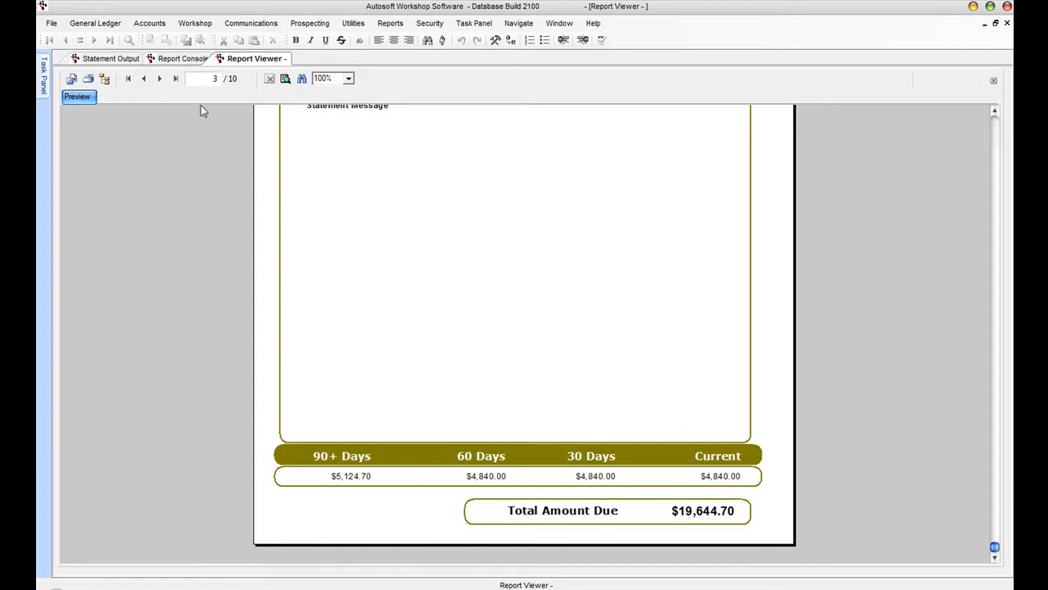
click(143, 78)
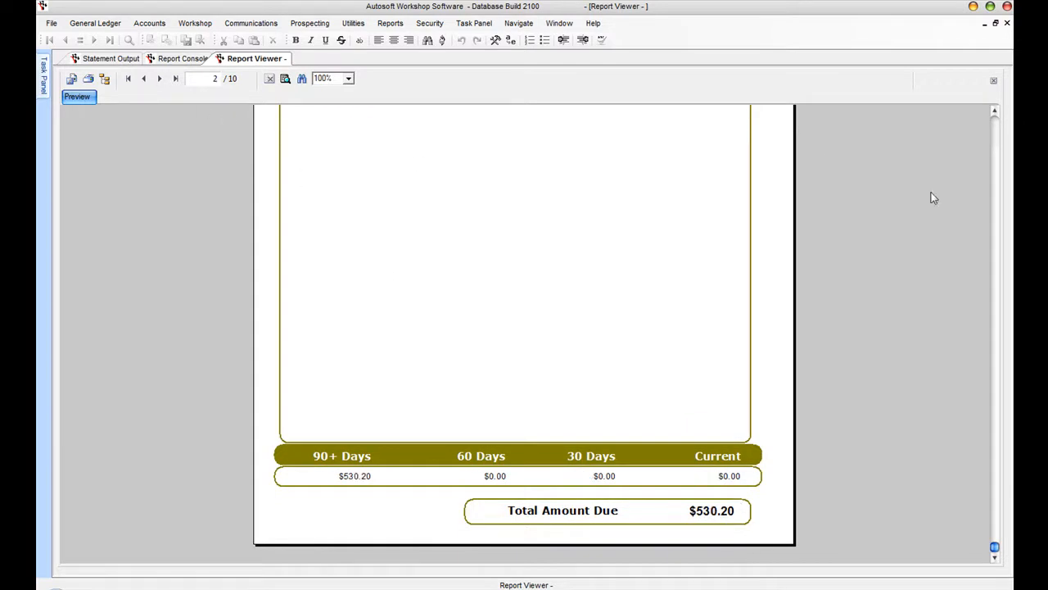
click(996, 135)
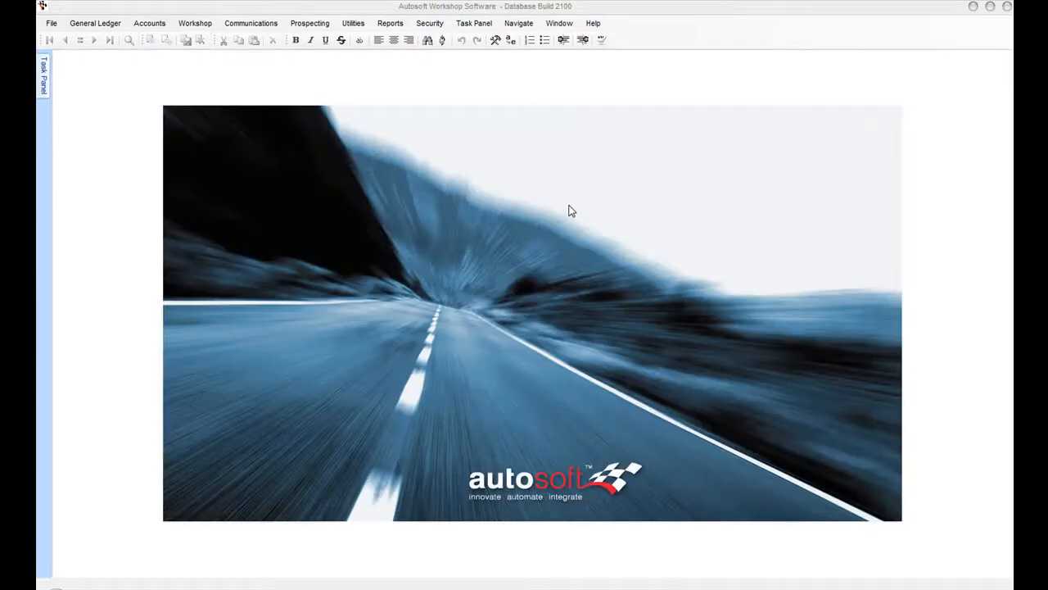
- Start a debtor receipt for Automotion Mechanics, accepting the default bank account and date
click(144, 23)
mouse_move(162, 39)
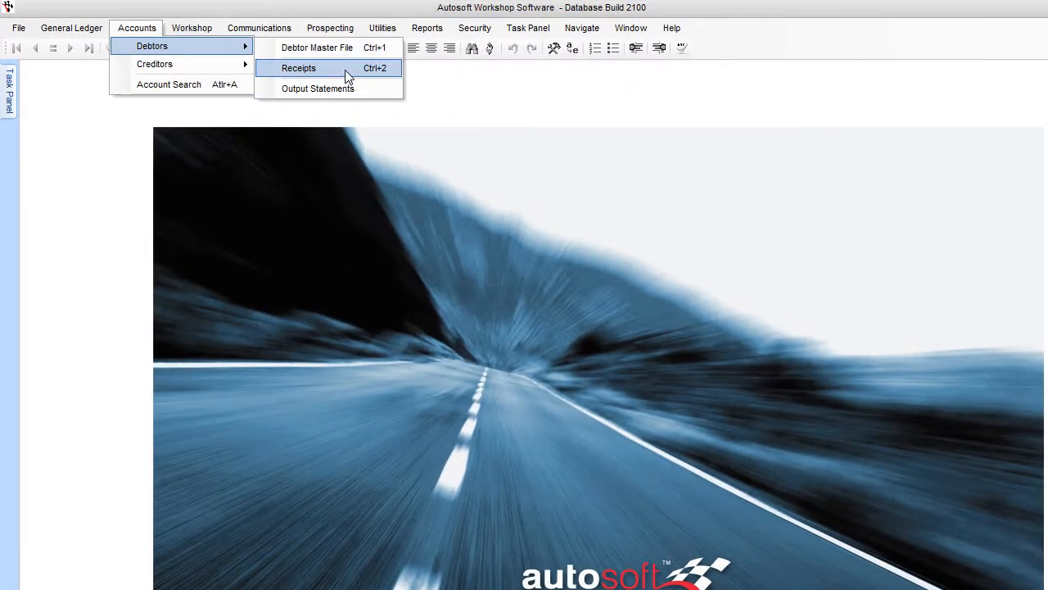
click(345, 69)
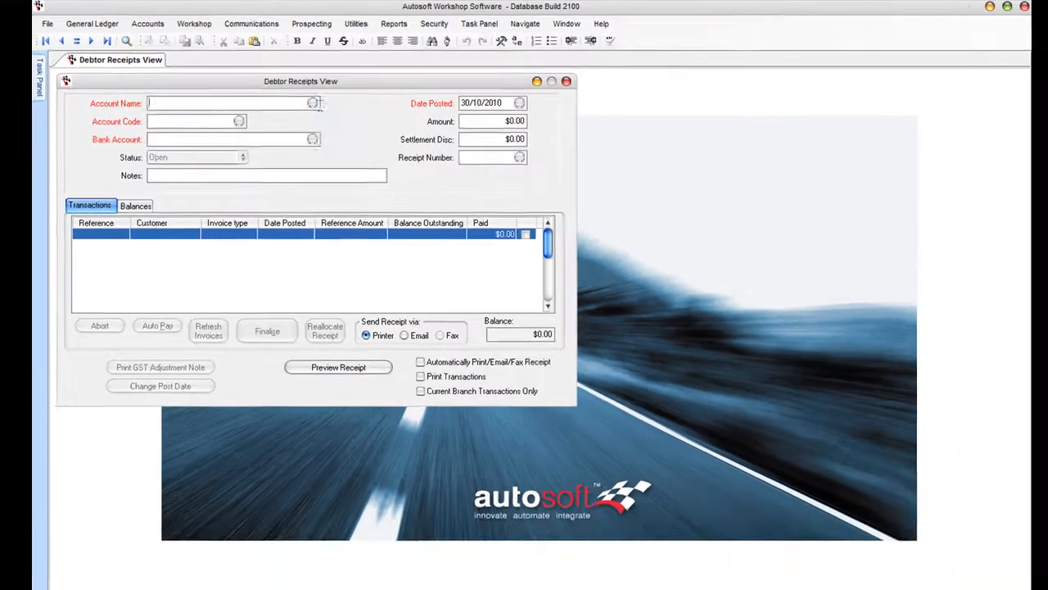
click(314, 103)
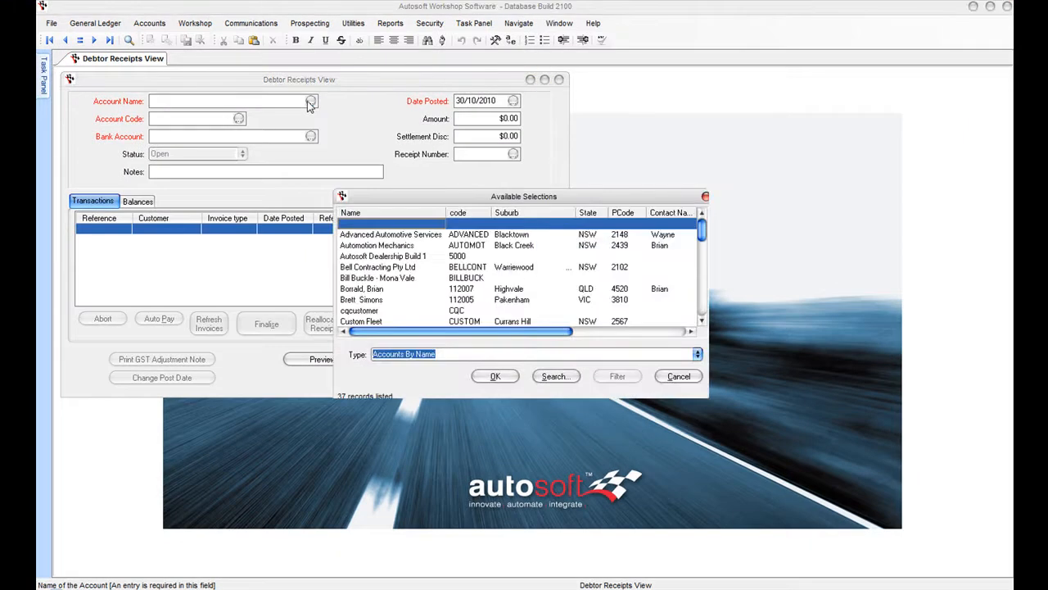
key(Down)
key(Down)
key(Down)
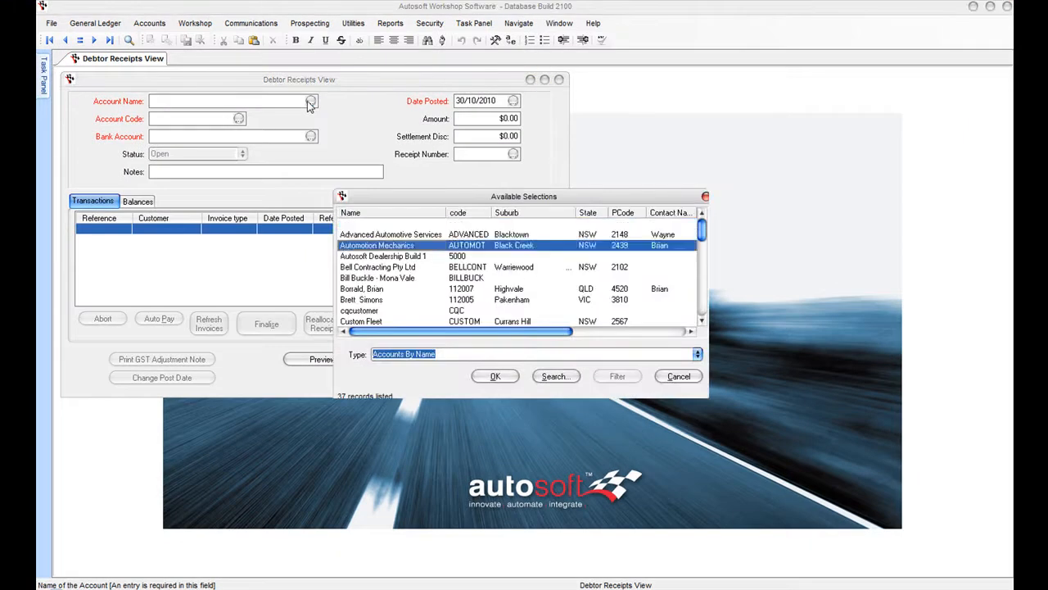
key(Up)
key(Down)
key(Up)
key(Return)
key(Tab)
key(Tab)
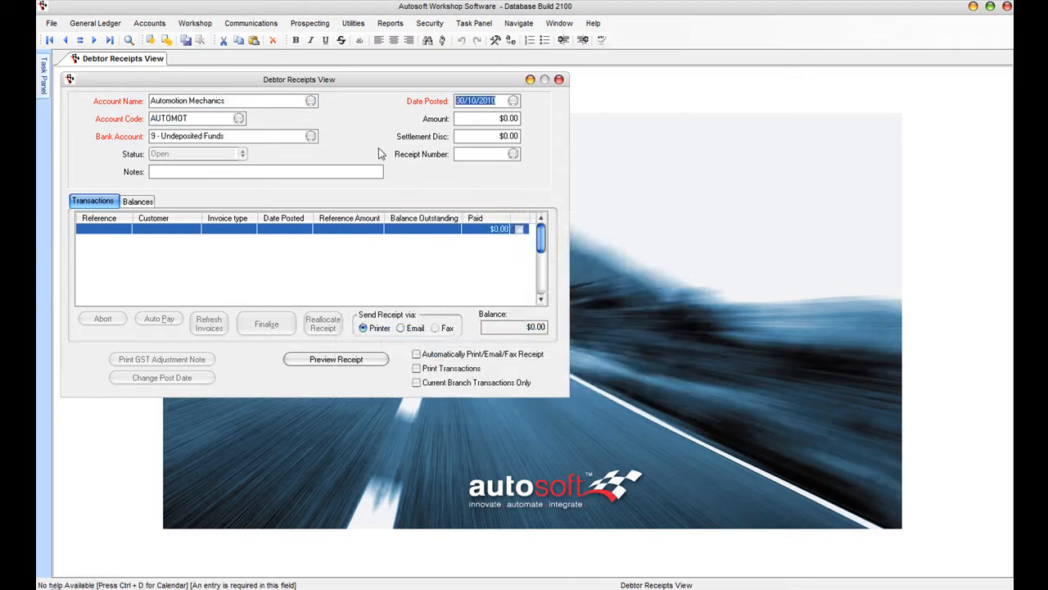
key(Tab)
key(Tab)
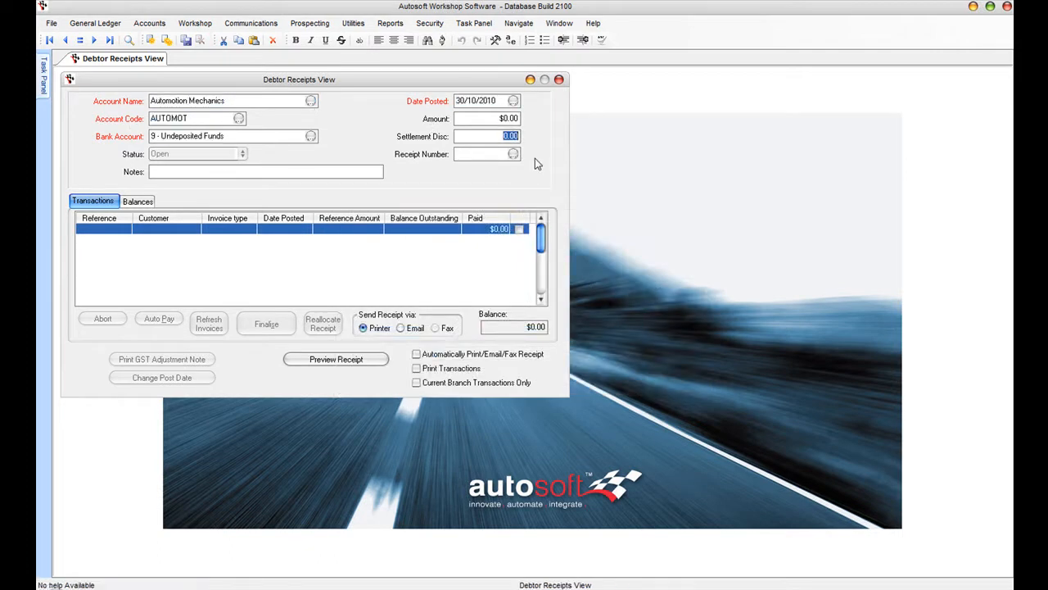
- Check the account's outstanding balances and enter the receipt amount
click(137, 201)
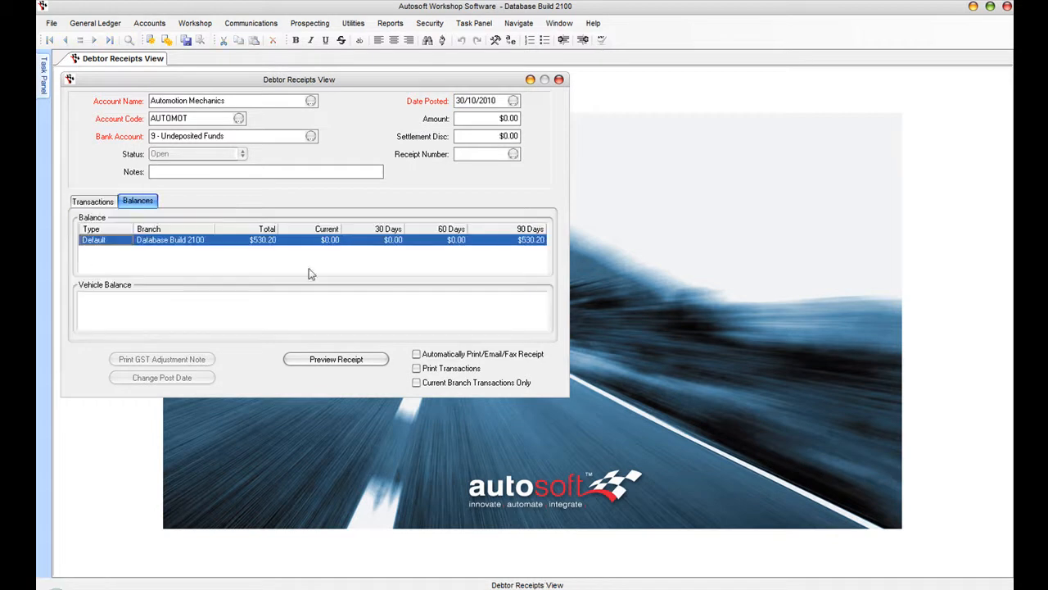
drag(490, 120, 609, 128)
text(530.00)
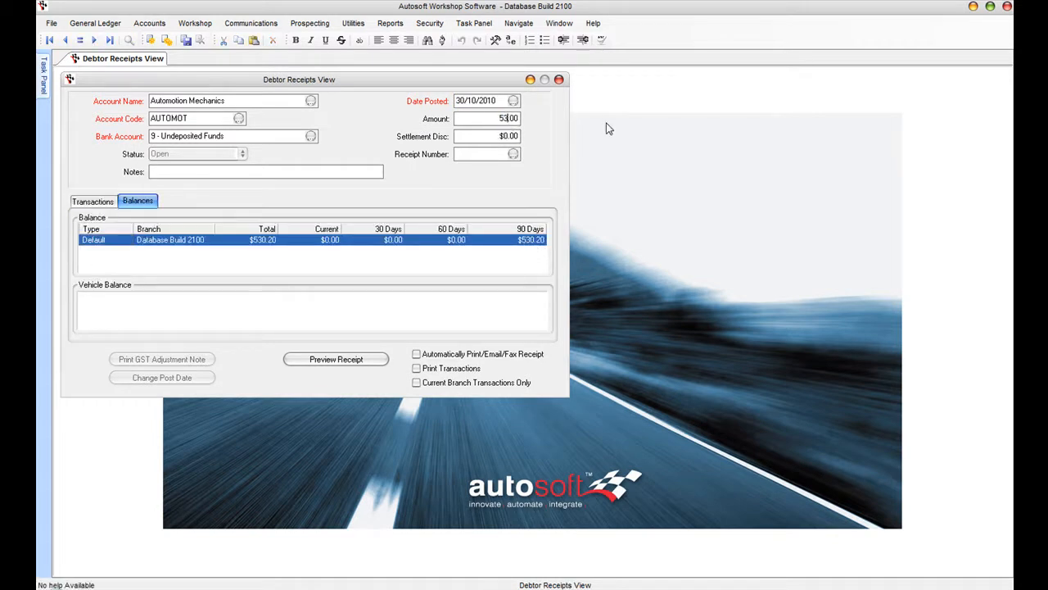
key(Tab)
key(Tab)
- Mark invoice 50014 as paid in full, preview the receipt, then finalise it
click(93, 201)
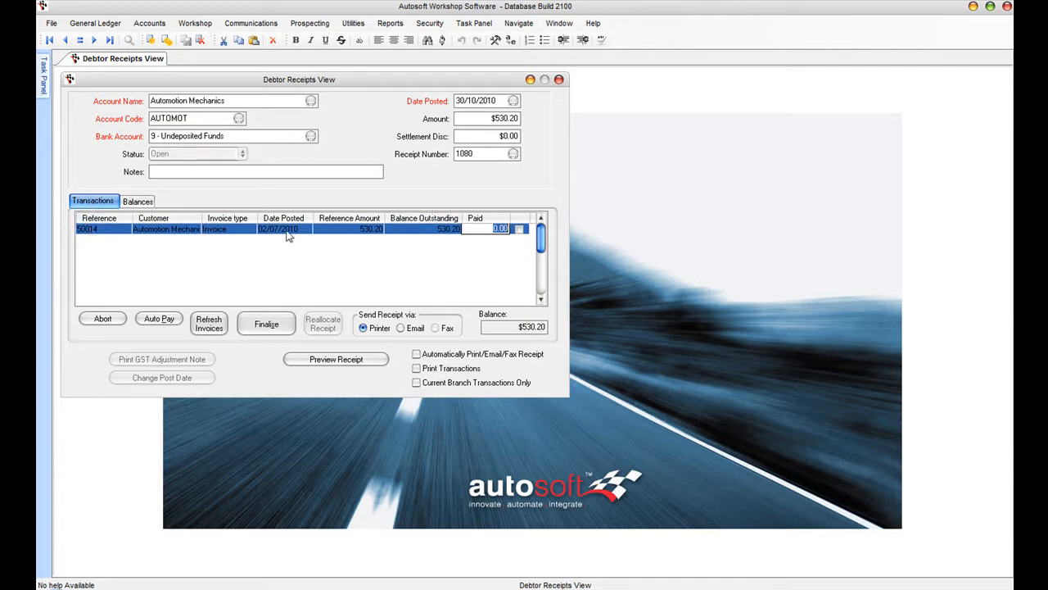
click(519, 230)
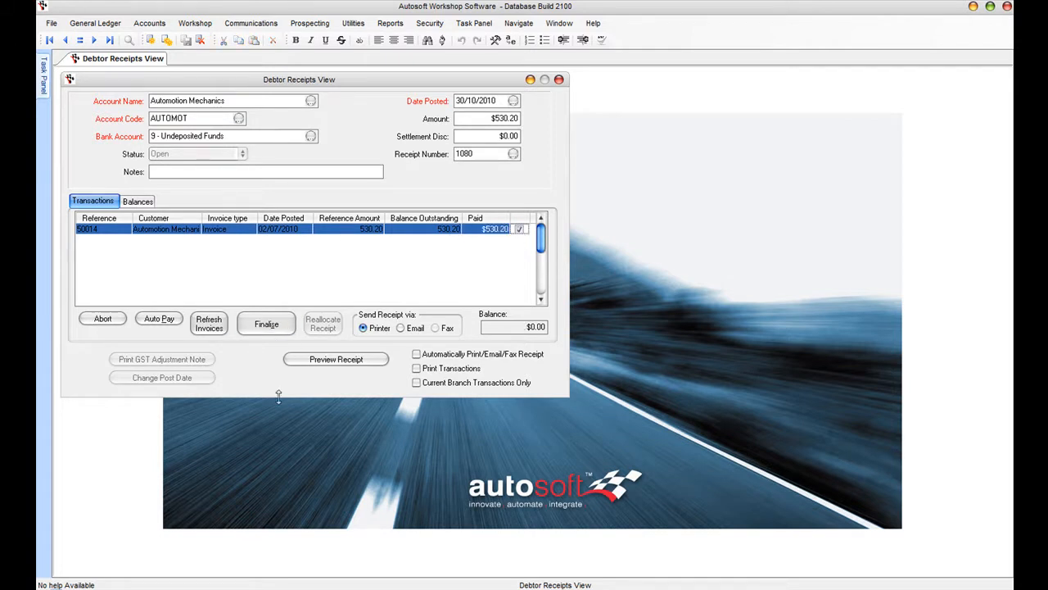
click(346, 361)
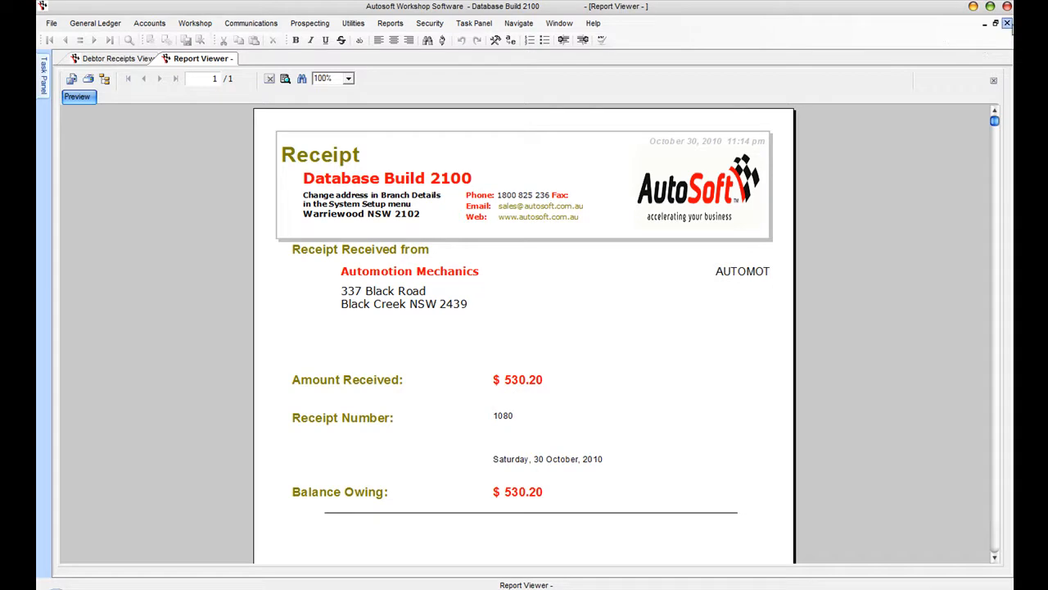
click(1007, 23)
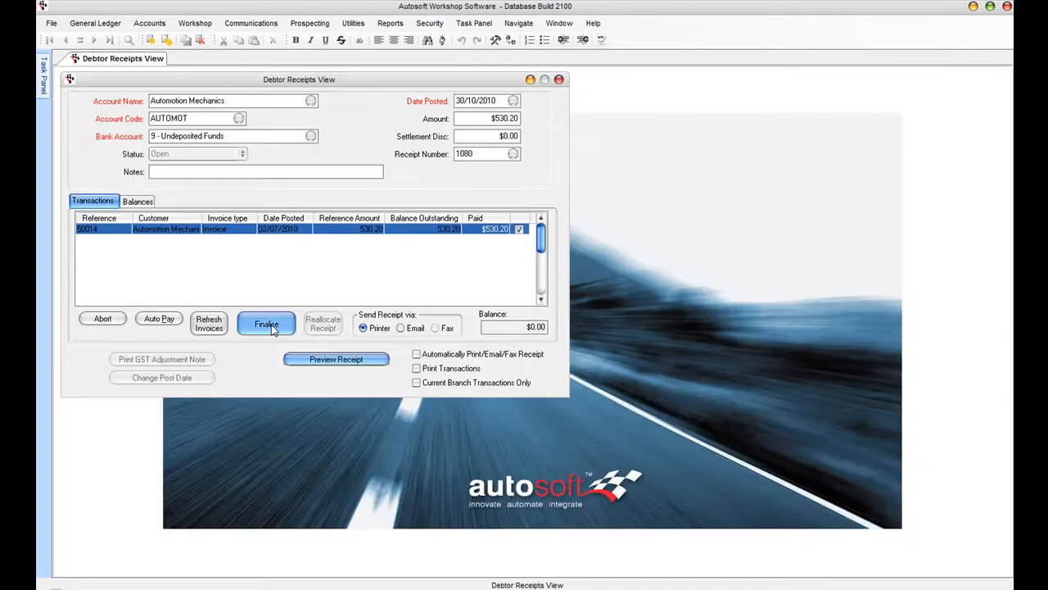
click(270, 325)
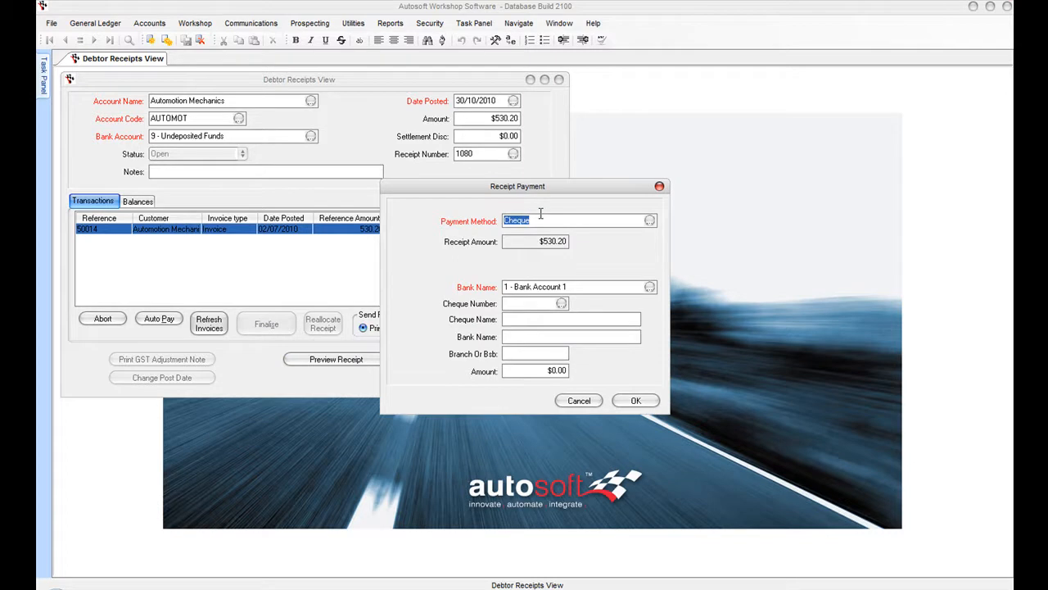
- Record the $530.20 payment as cheque 5467 drawn on NAB and confirm it
key(Tab)
key(Tab)
text(5467)
key(Tab)
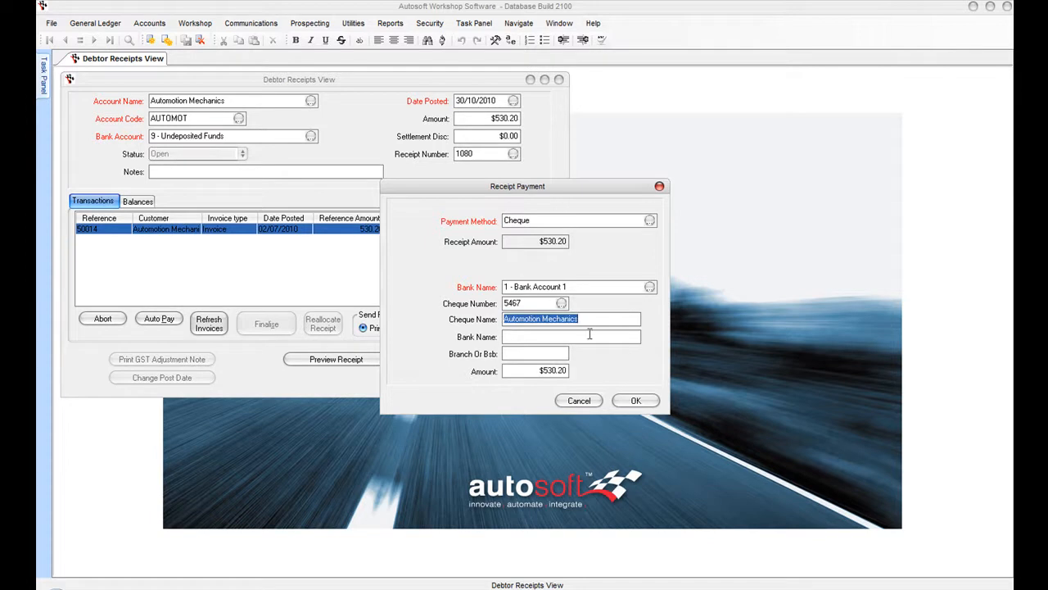
key(Tab)
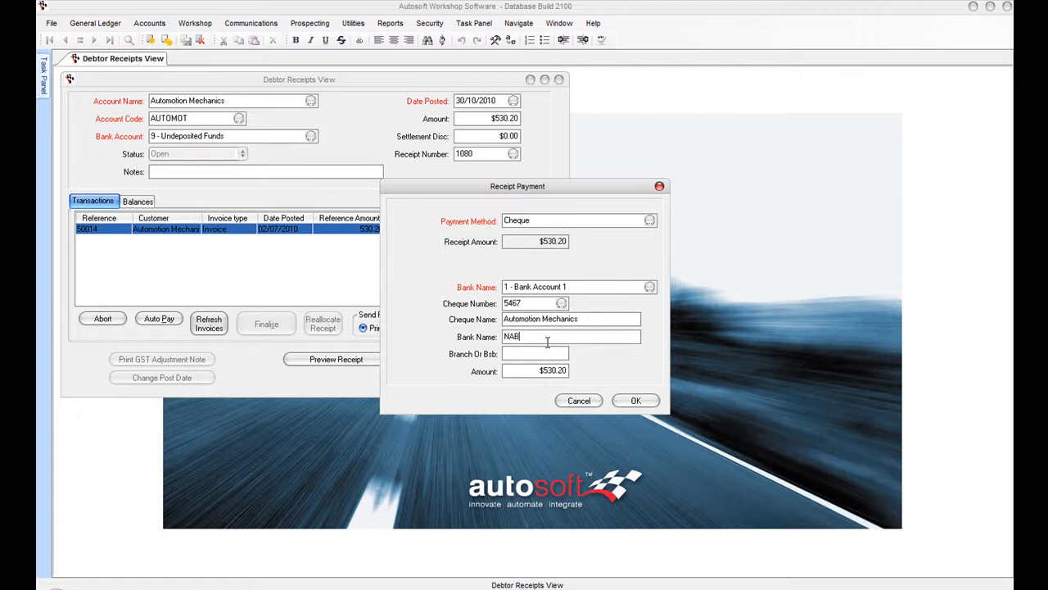
key(Tab)
click(631, 398)
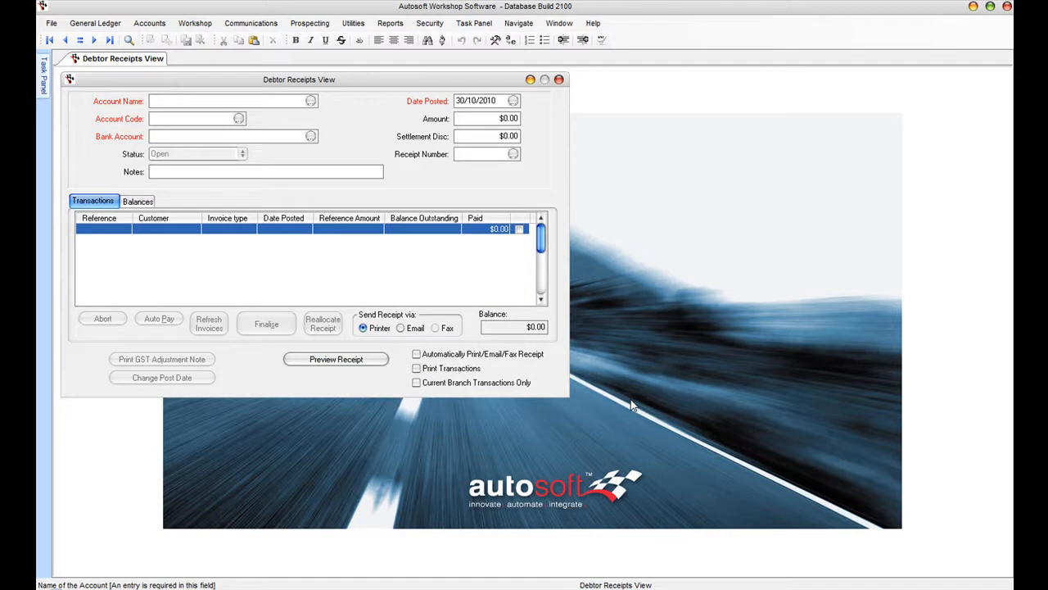
click(149, 24)
- Load Automotion Mechanics' account in the Debtor Master File
mouse_move(163, 40)
click(291, 41)
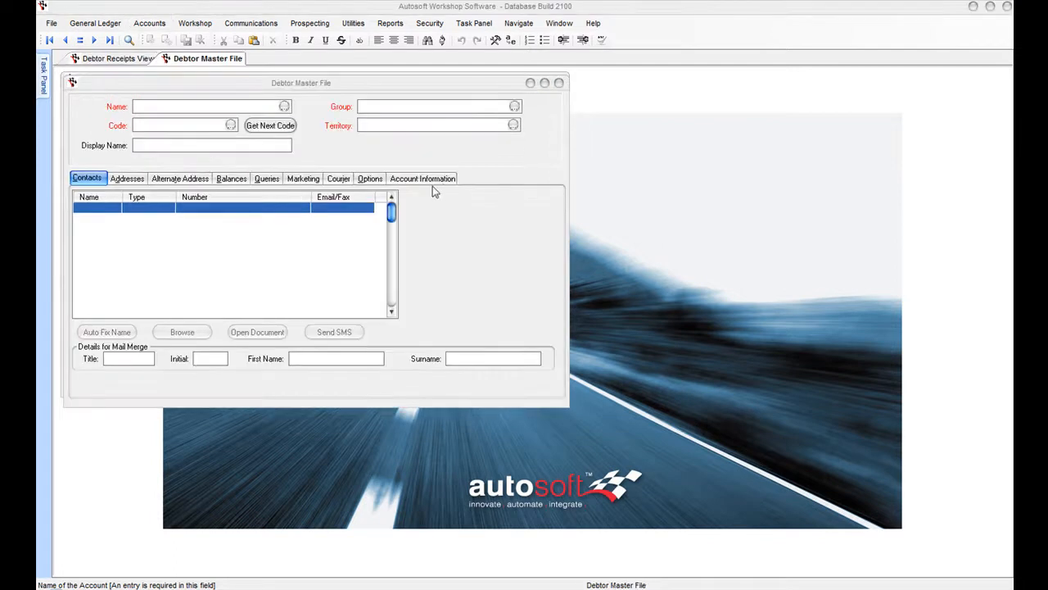
click(284, 108)
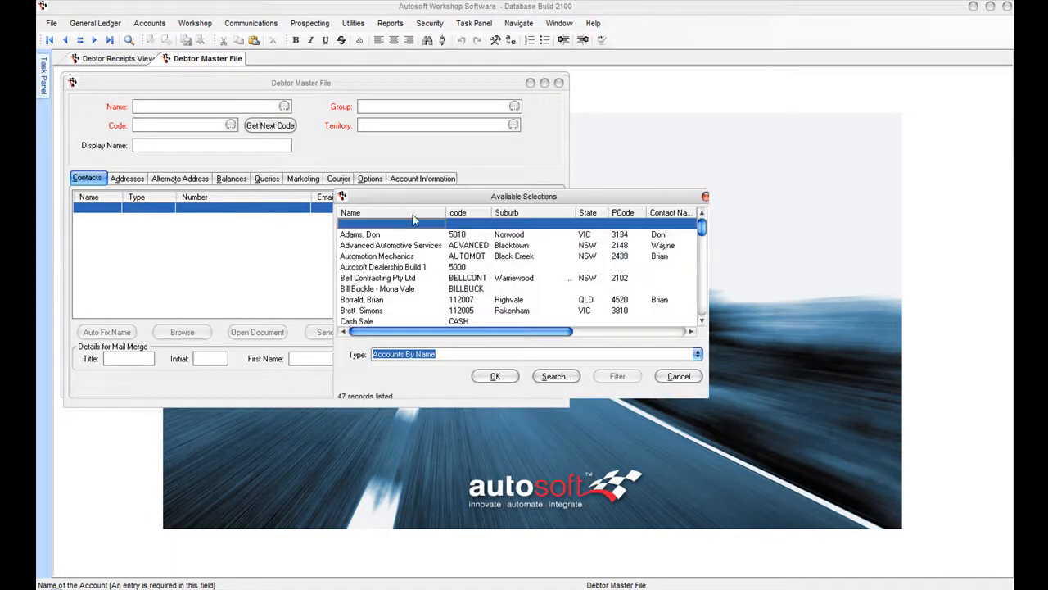
click(383, 257)
click(495, 378)
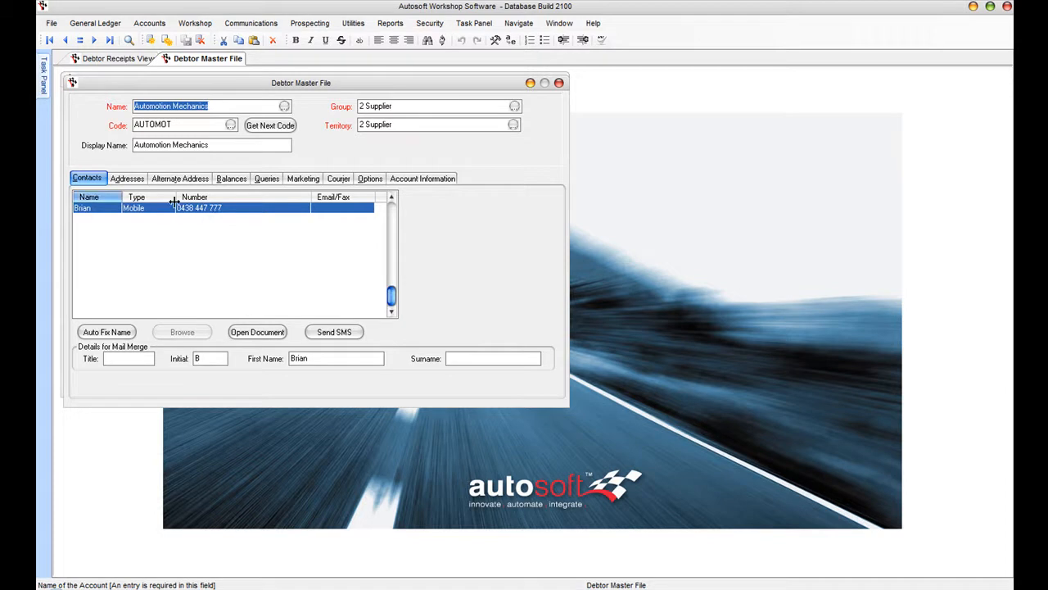
- Check its Addresses and Balances tabs, confirming $0.00 in every ageing period
click(124, 179)
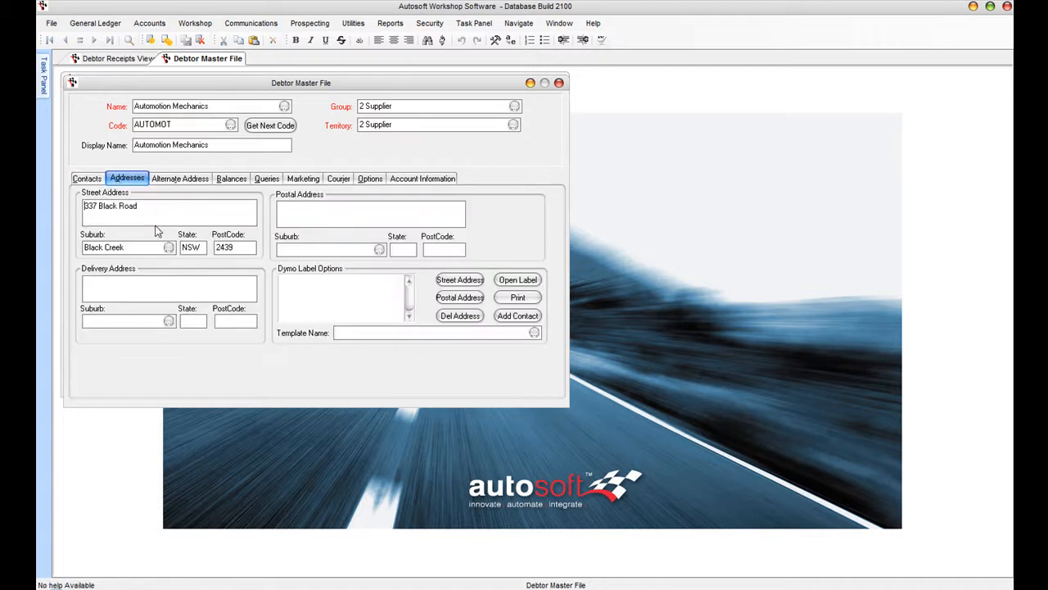
click(238, 182)
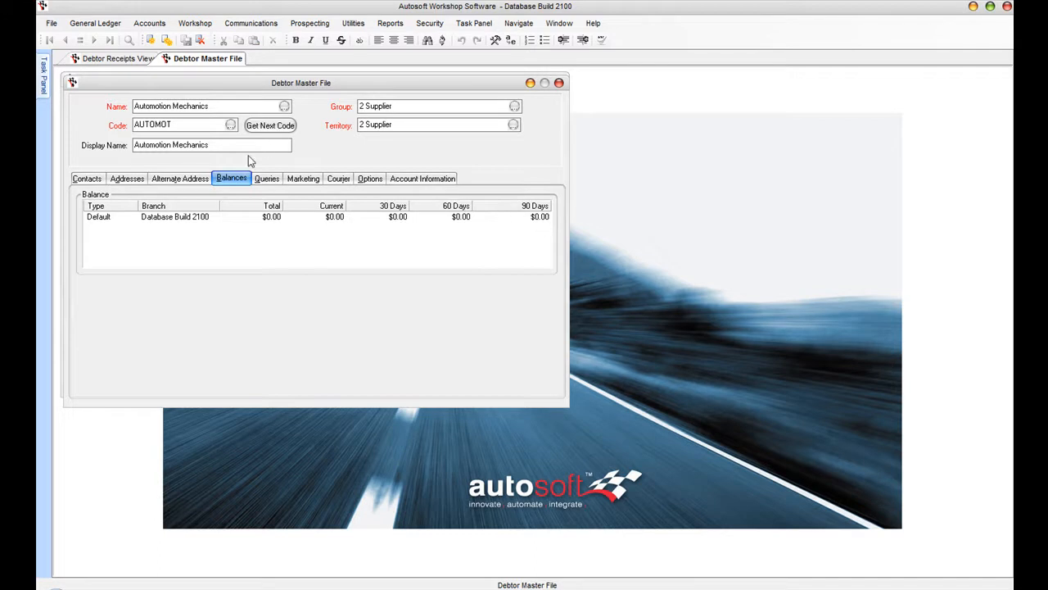
click(218, 107)
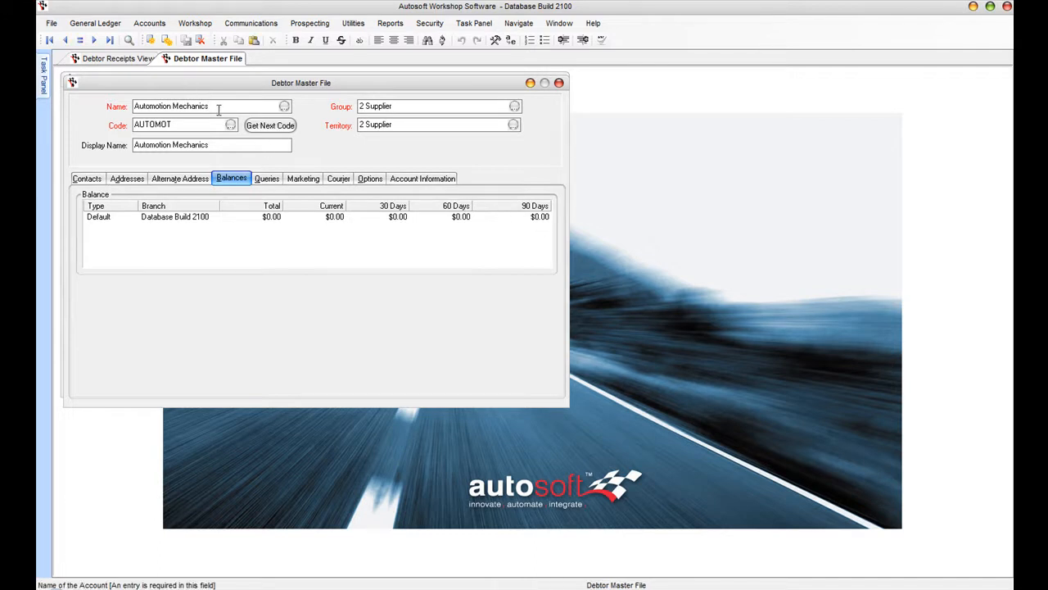
key(Page_Down)
key(Page_Down)
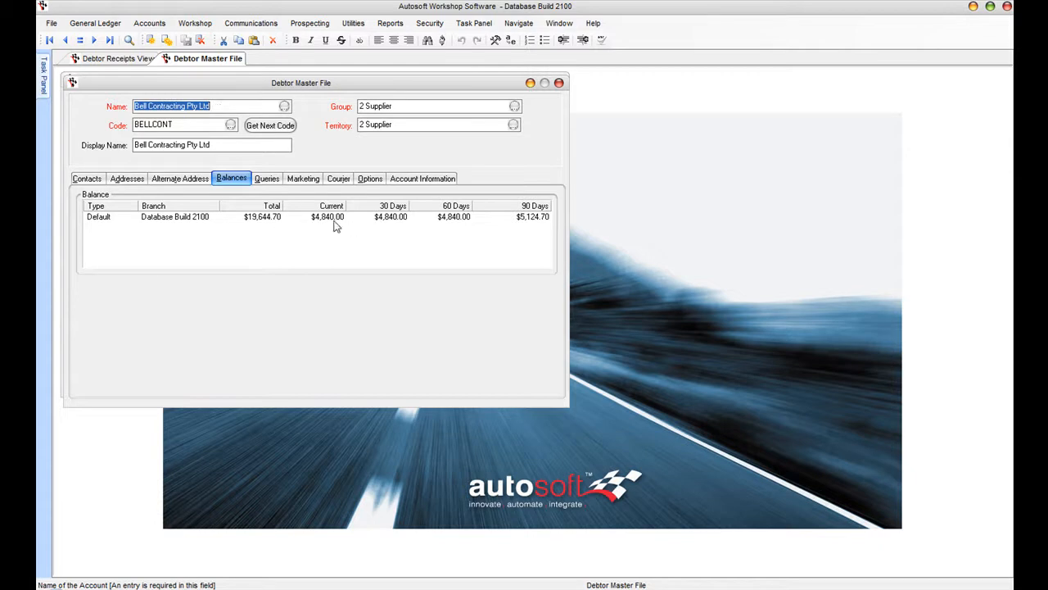
key(Page_Up)
key(Page_Up)
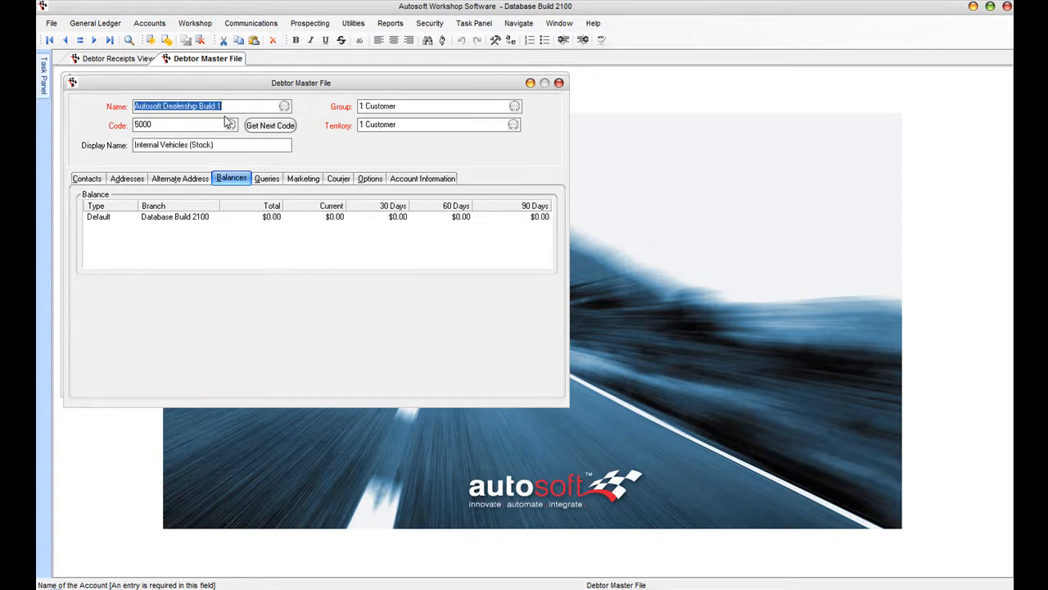
click(267, 178)
- Run the 1 Debtor History query and open finalised workshop invoice 50014 totalling $530.20
click(442, 199)
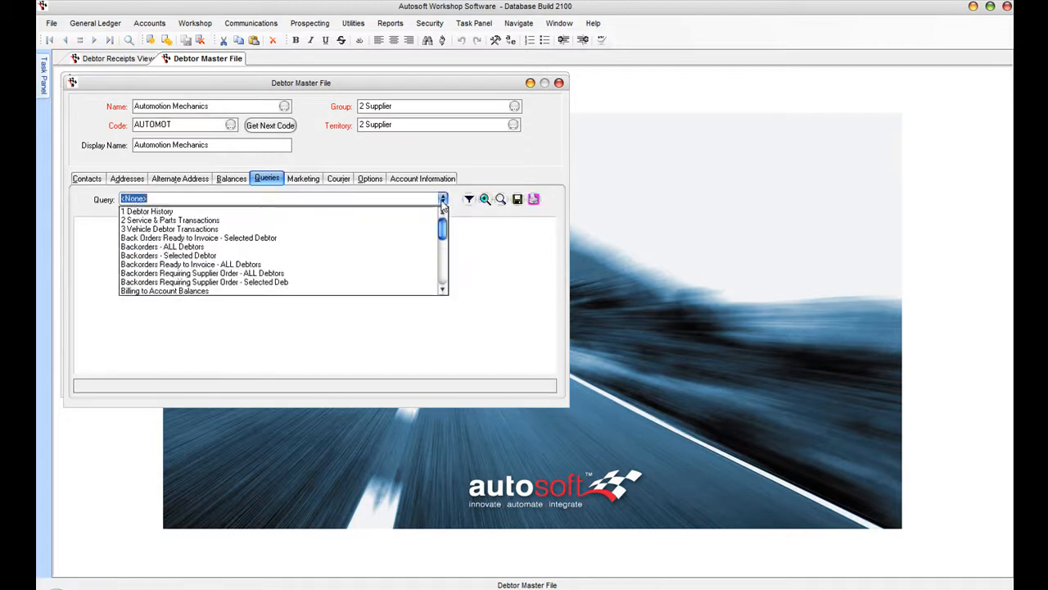
click(175, 213)
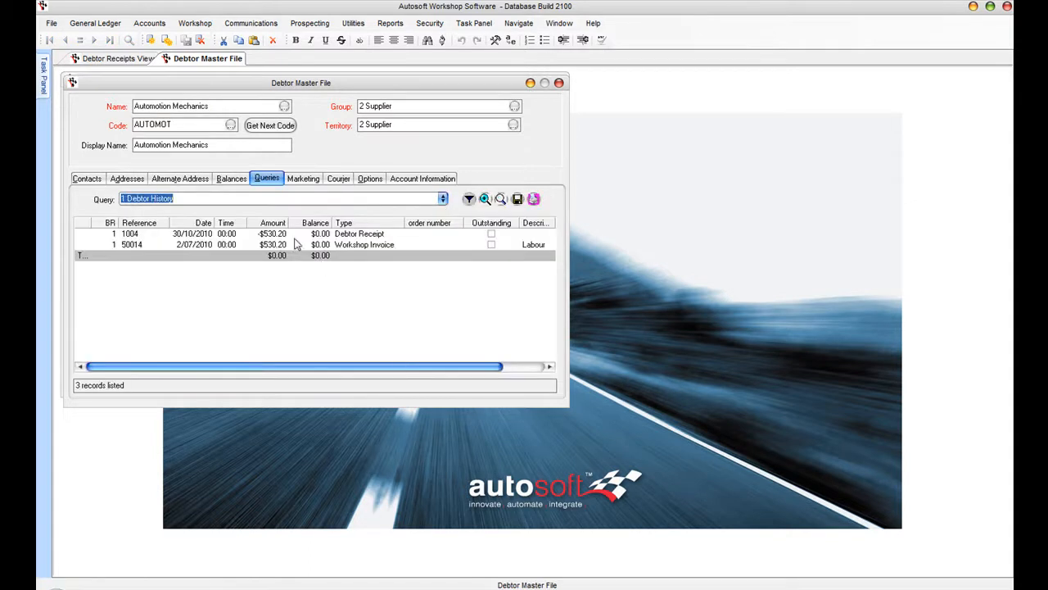
click(230, 235)
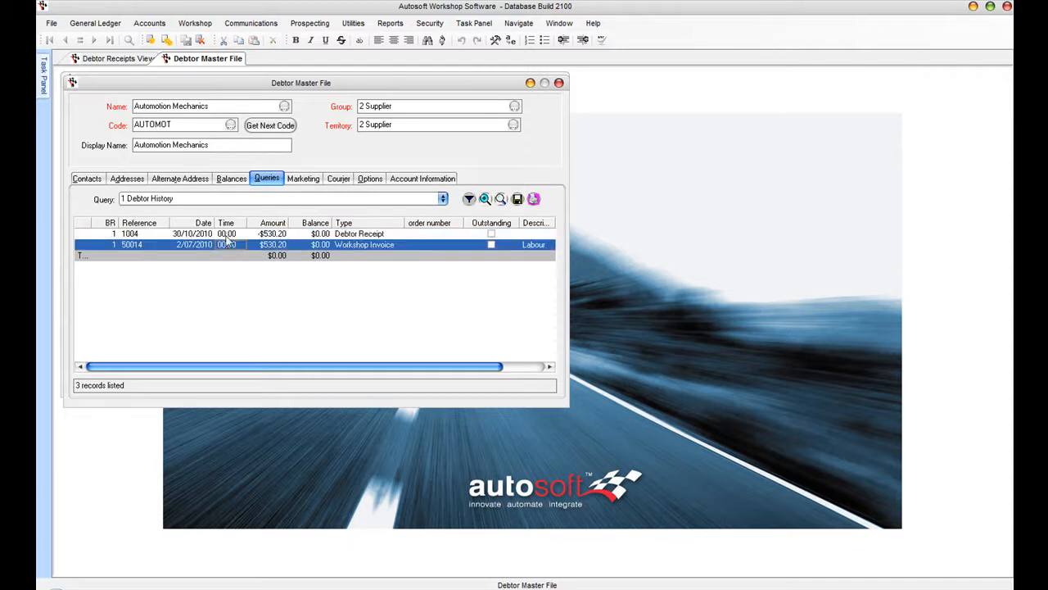
click(434, 259)
click(346, 250)
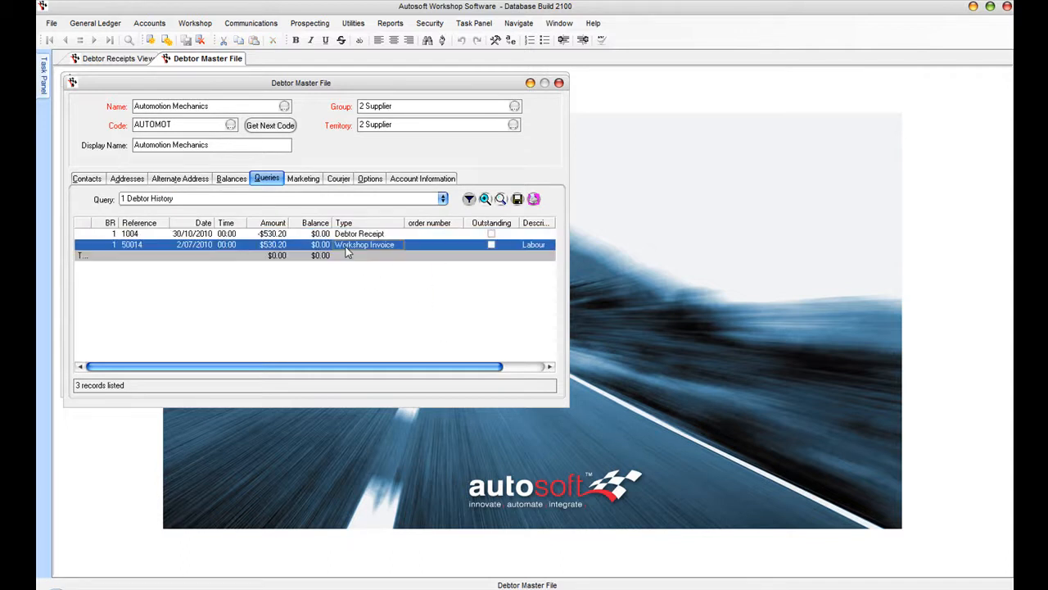
double_click(346, 247)
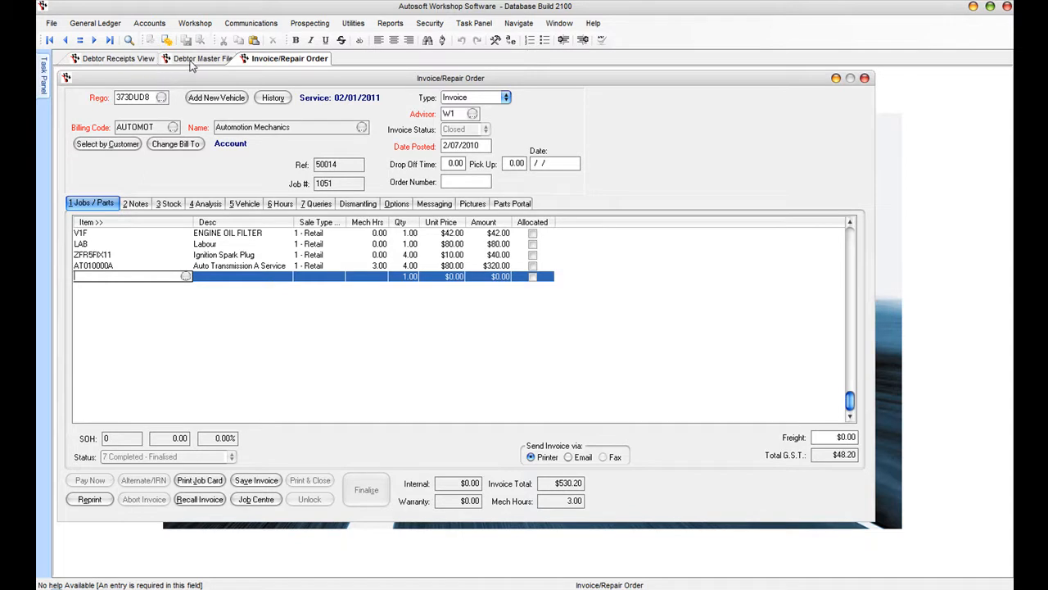
- Switch back to the Debtor Master File window
click(190, 63)
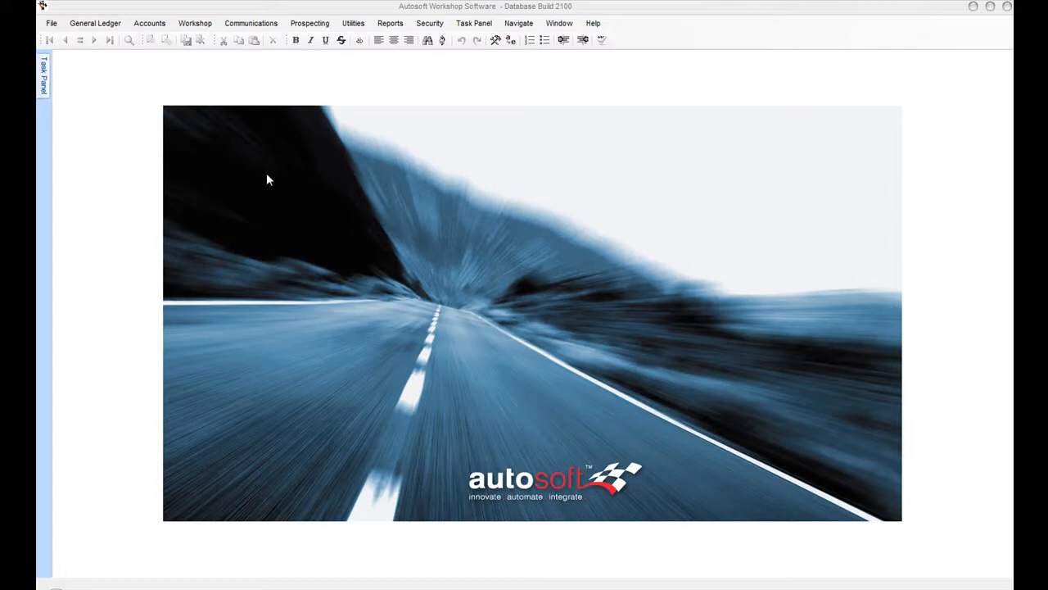
- Run the Debtor / Creditor Trial Balance from the Report Console with Type set to Creditor
click(386, 24)
click(395, 36)
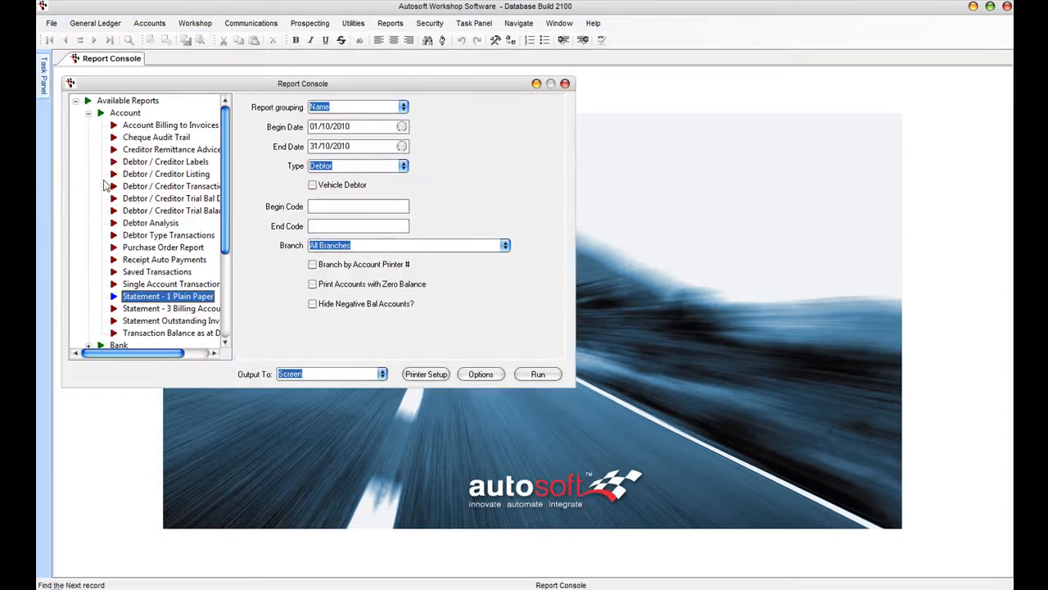
click(152, 210)
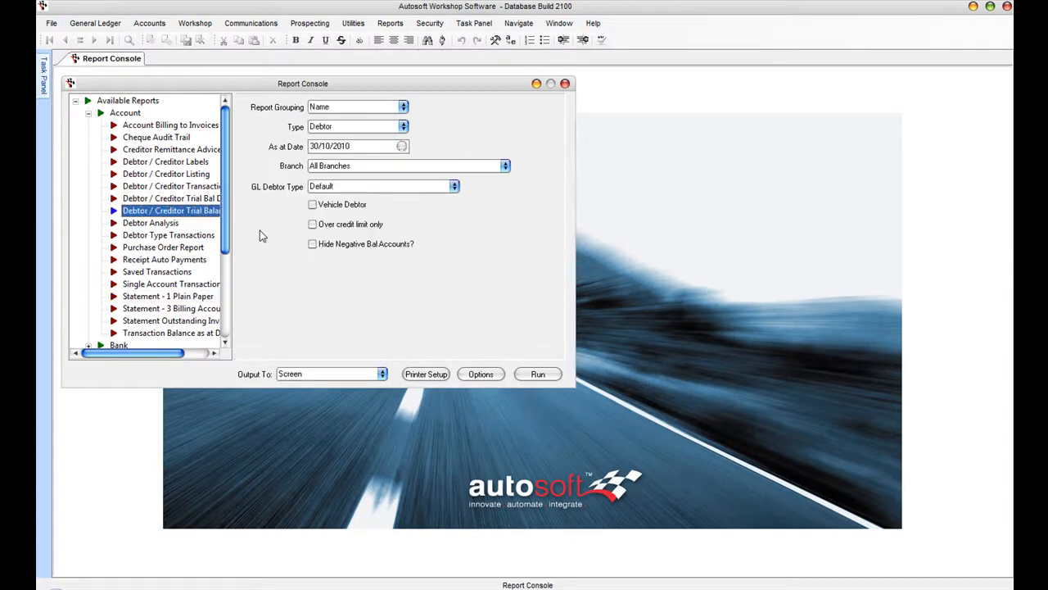
click(404, 128)
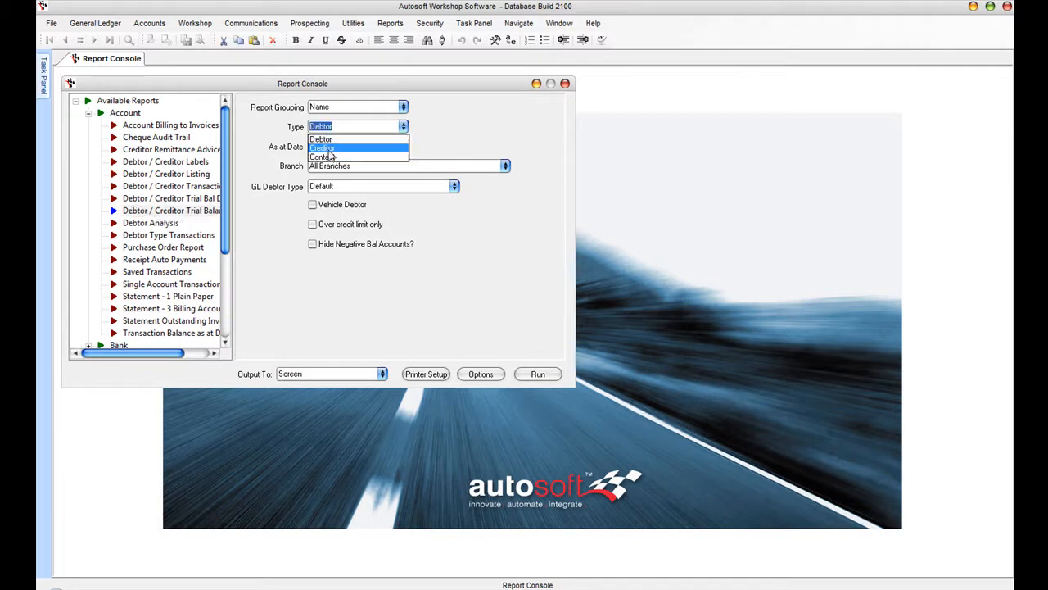
click(329, 150)
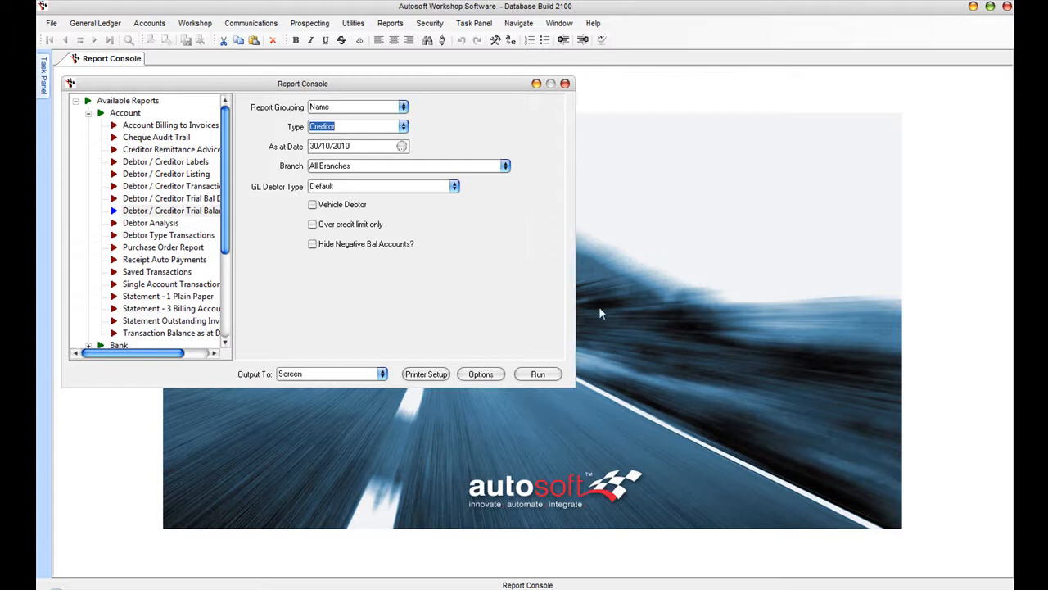
click(529, 376)
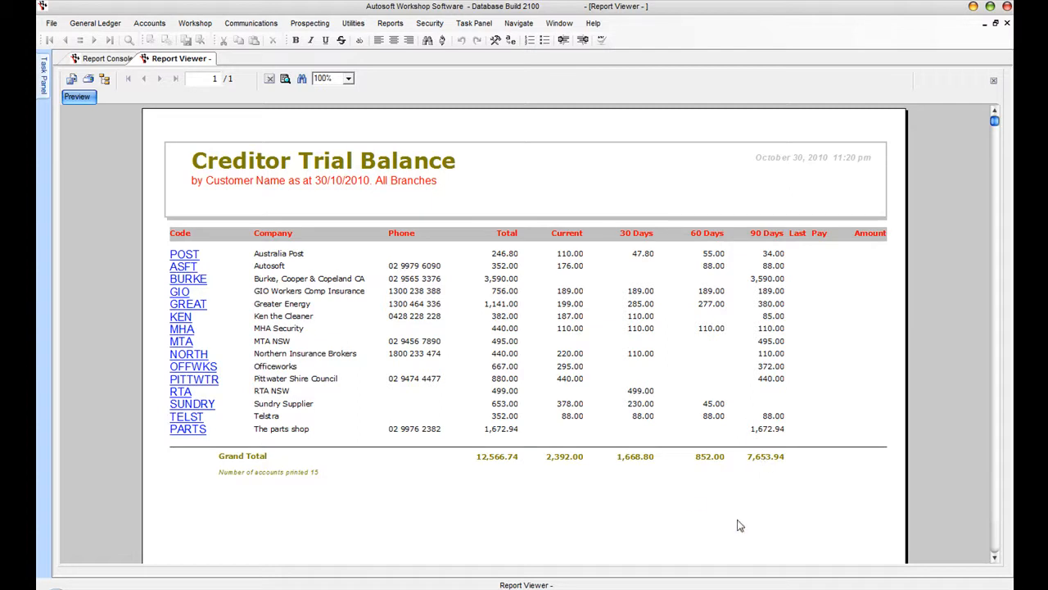
- Start a creditor payment to GIO Workers Comp Insurance with cheque number 553
click(148, 25)
mouse_move(180, 52)
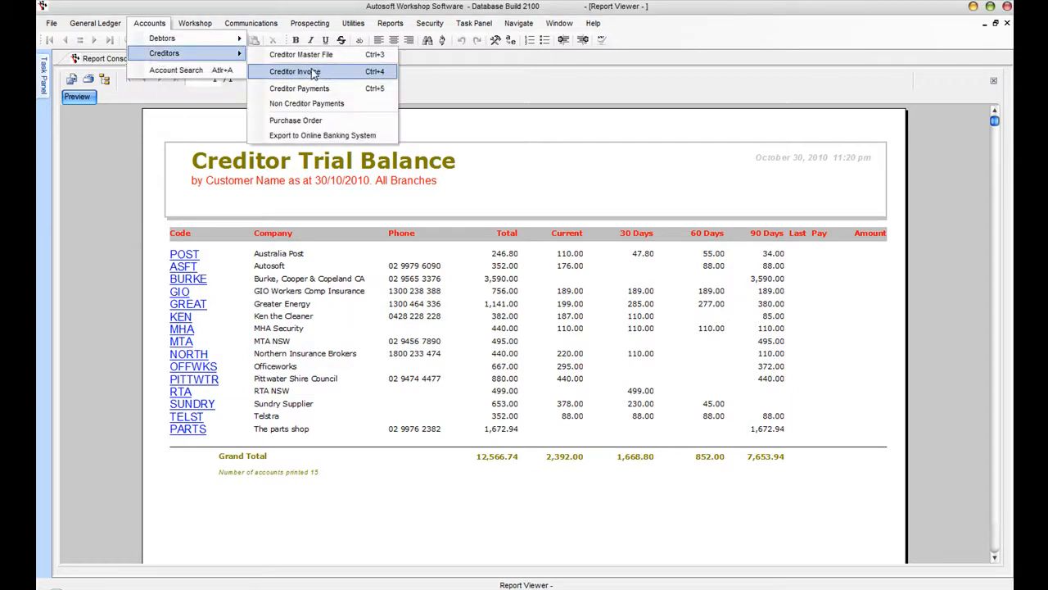
click(385, 92)
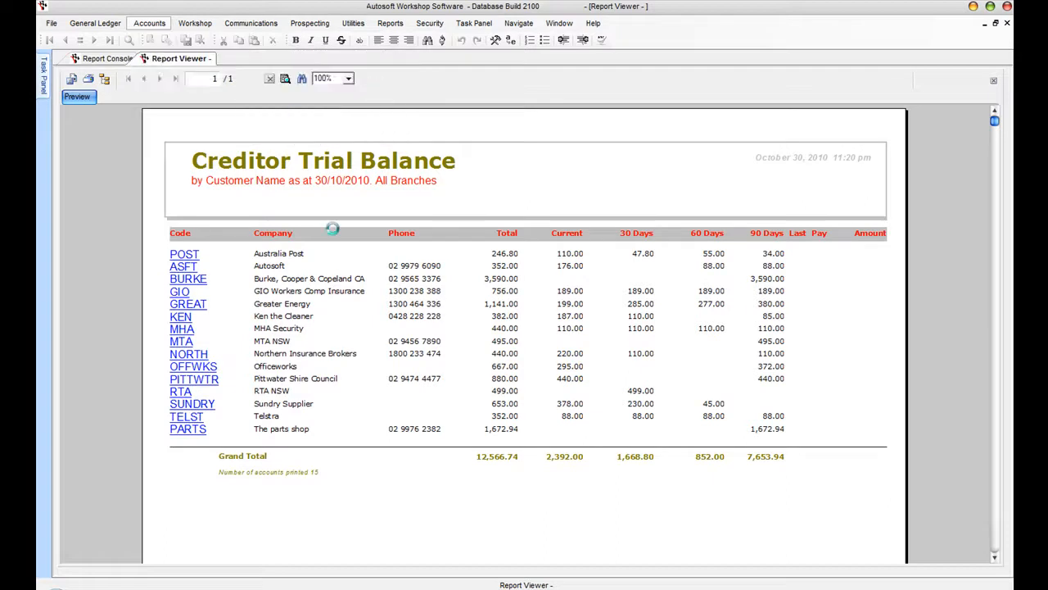
text(gio)
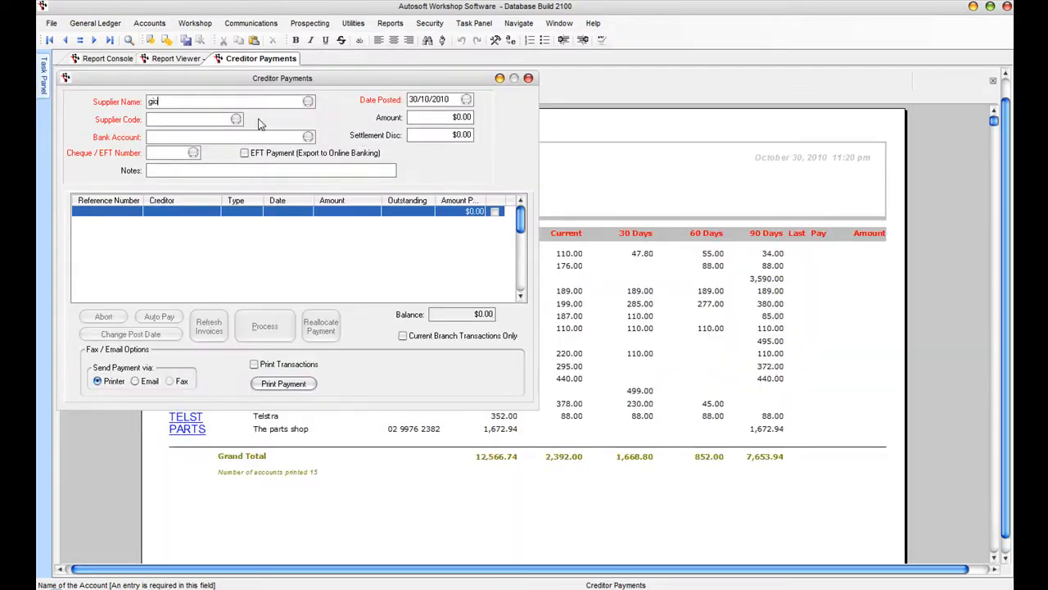
key(Tab)
key(Return)
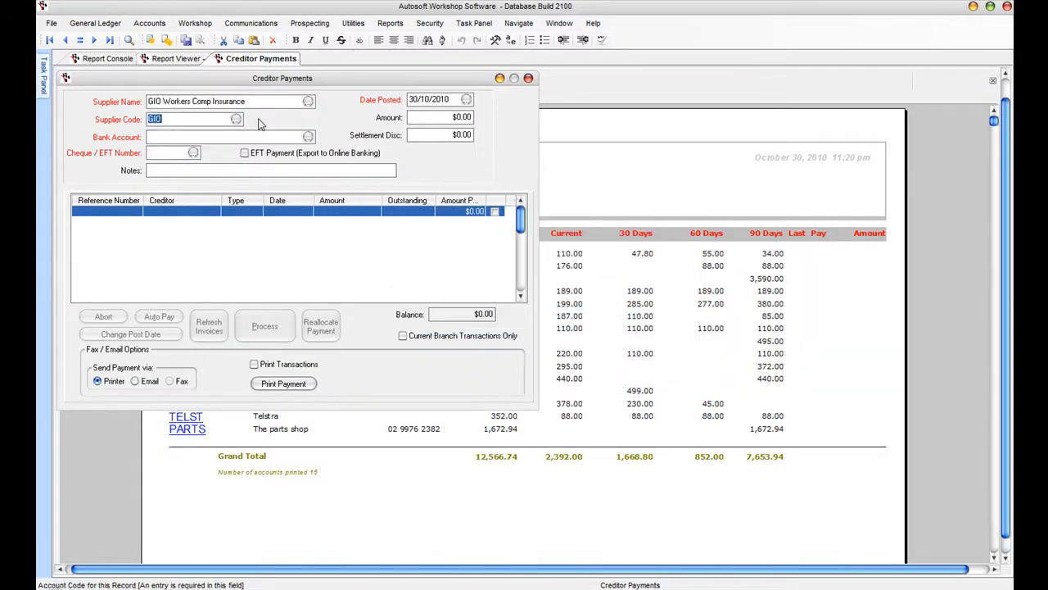
key(Tab)
key(Tab)
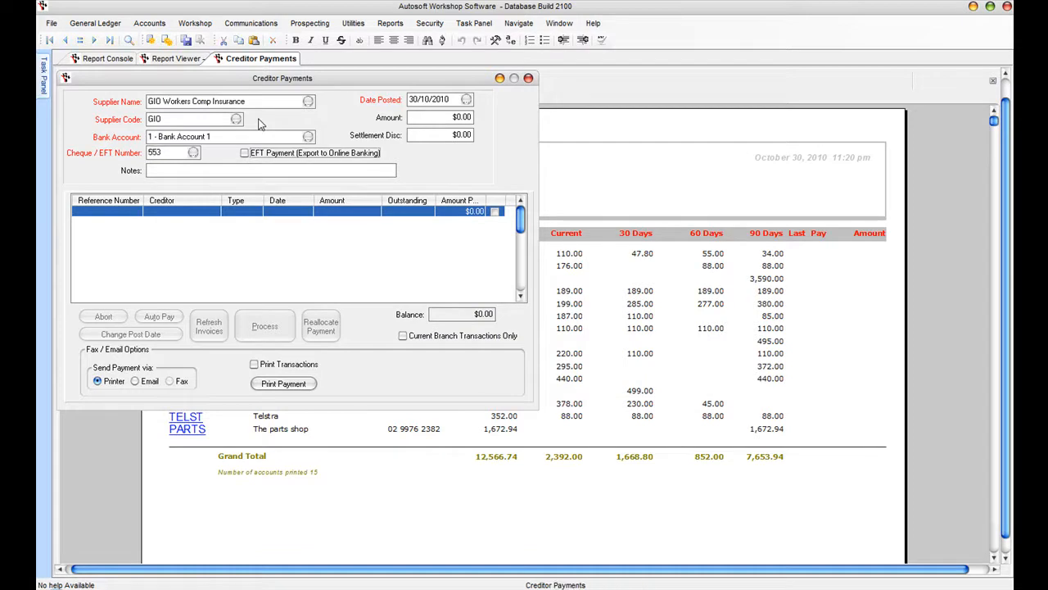
key(Tab)
key(Tab)
key(Tab)
key(Tab)
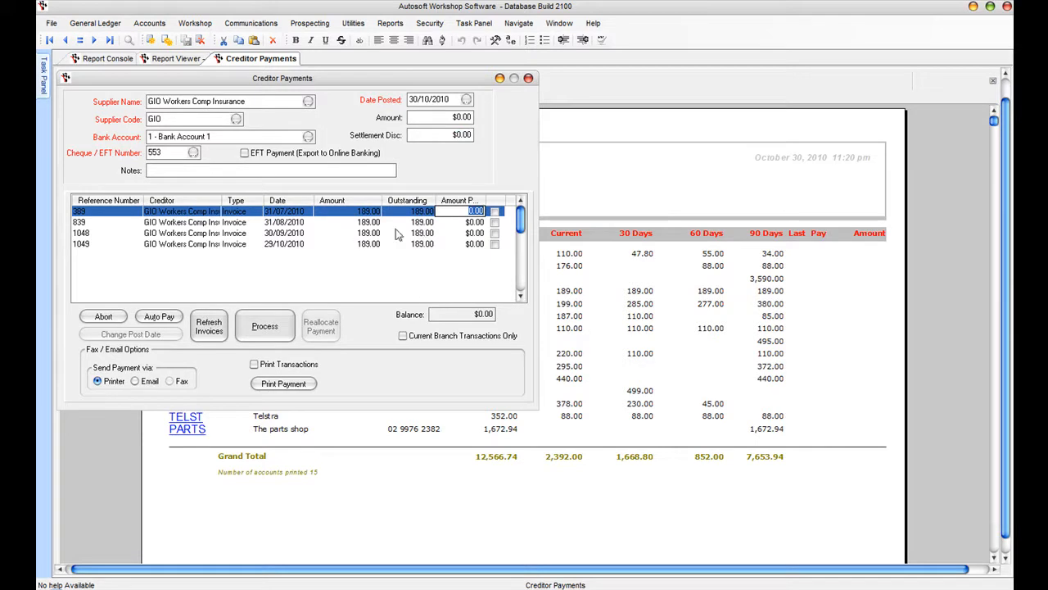
- Pay $189.00 against invoice 389 and process it, accepting Page Setup
click(438, 119)
text(189)
key(Tab)
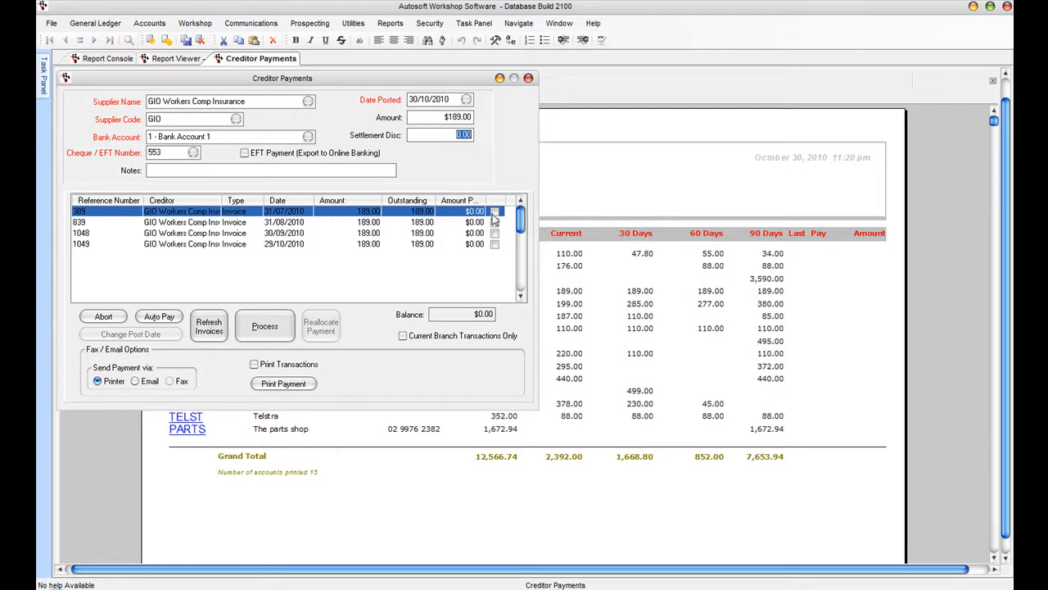
click(494, 212)
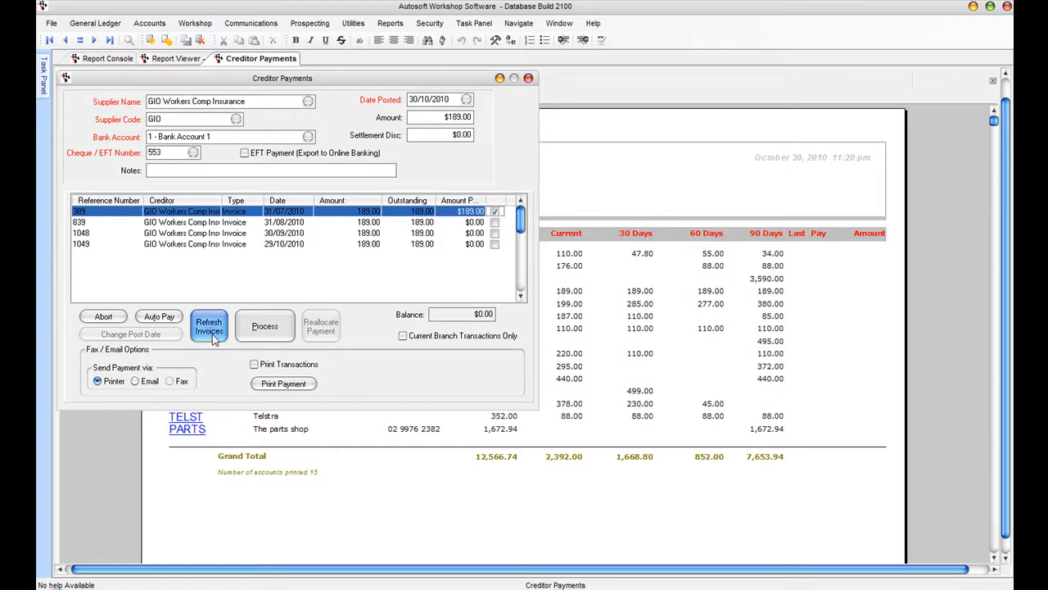
click(268, 332)
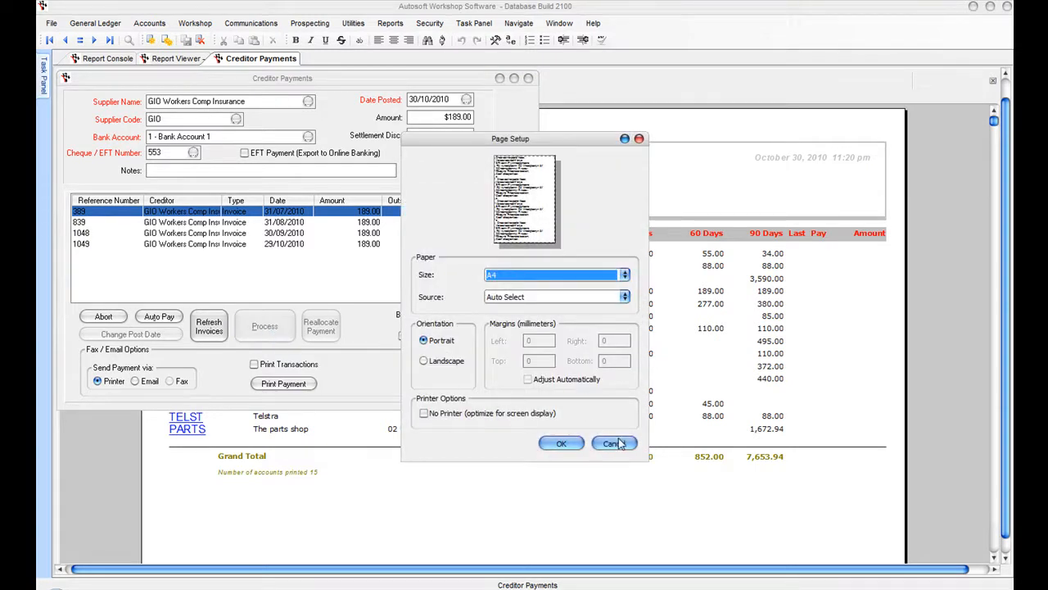
click(563, 445)
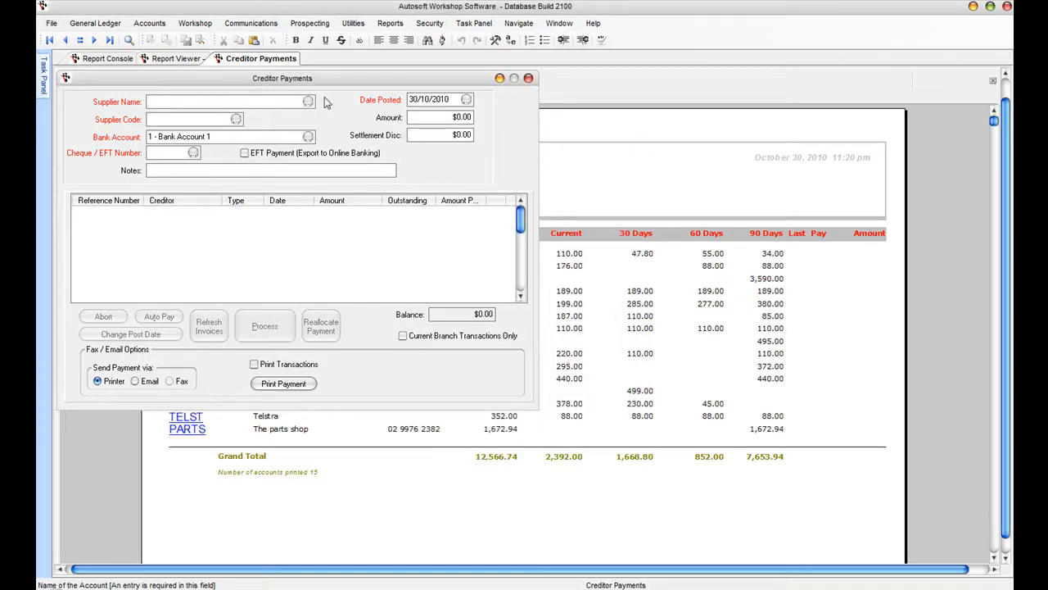
- Look up GIO in the Creditor Master File and run the 1 Creditor History query
click(149, 23)
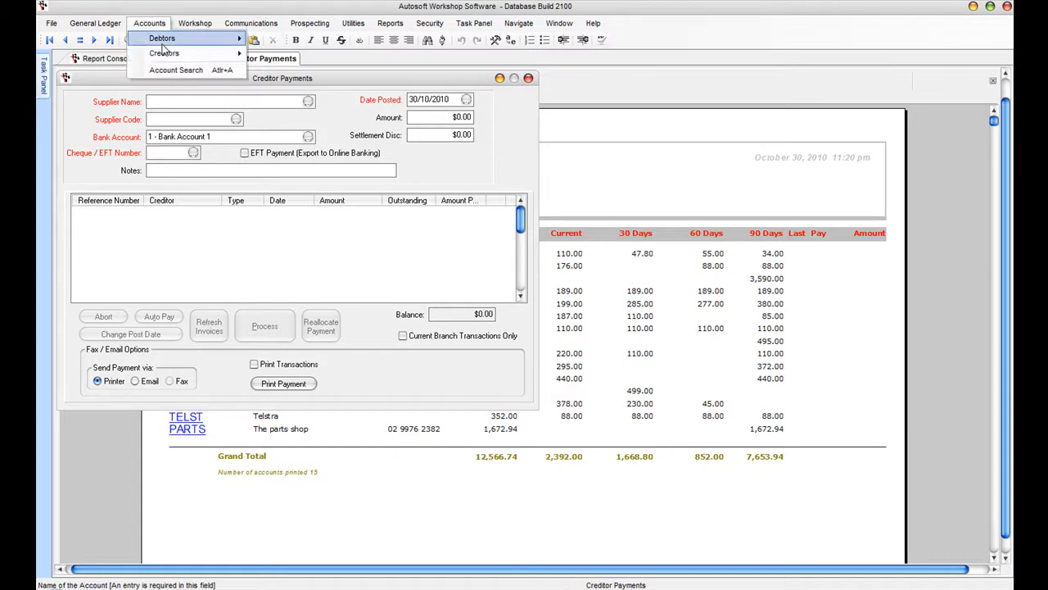
mouse_move(163, 49)
click(315, 48)
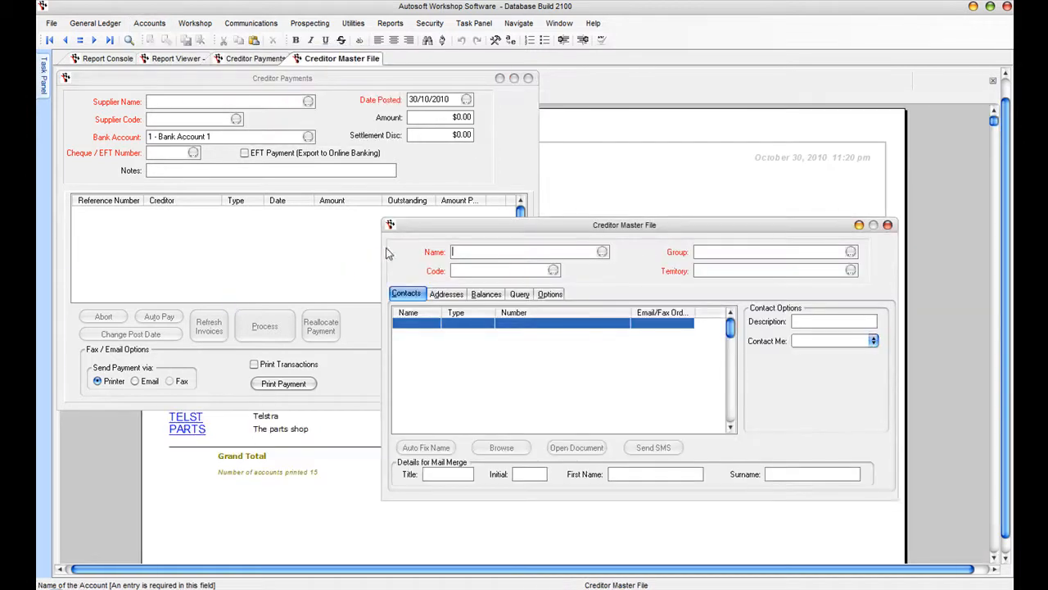
text(dio)
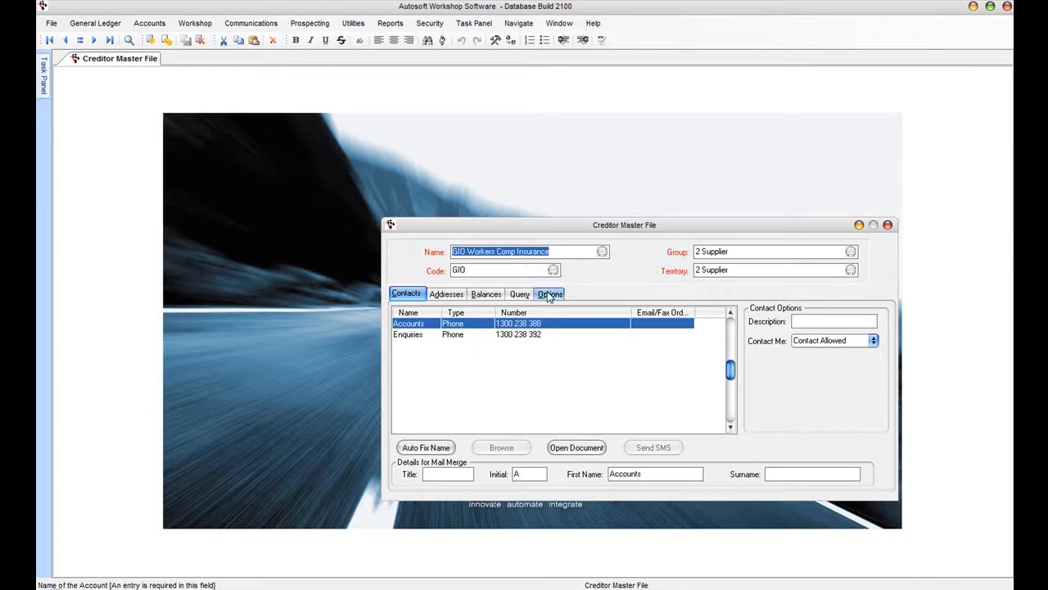
click(518, 297)
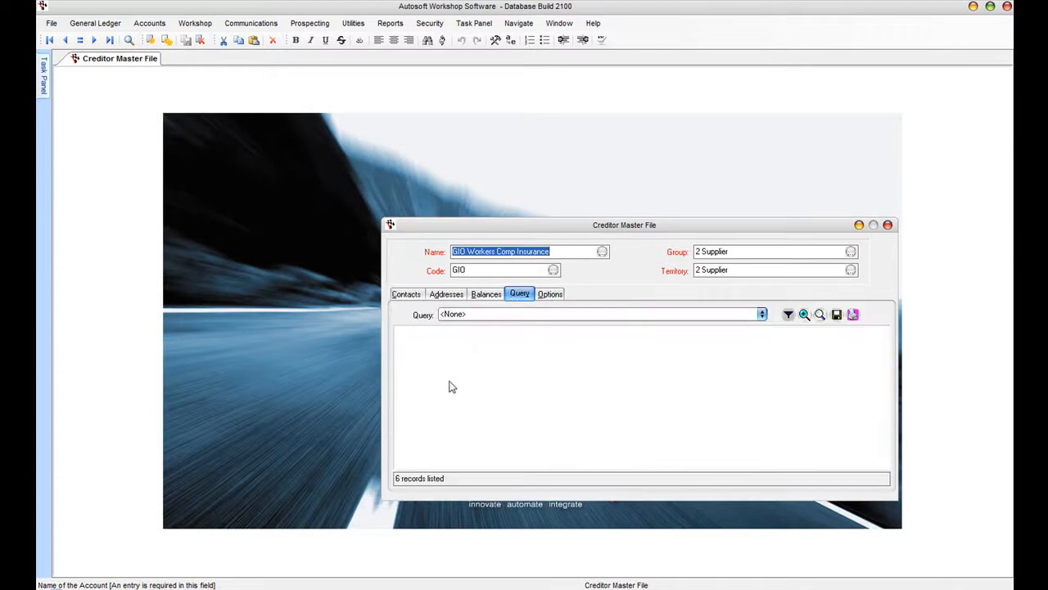
click(761, 314)
click(516, 327)
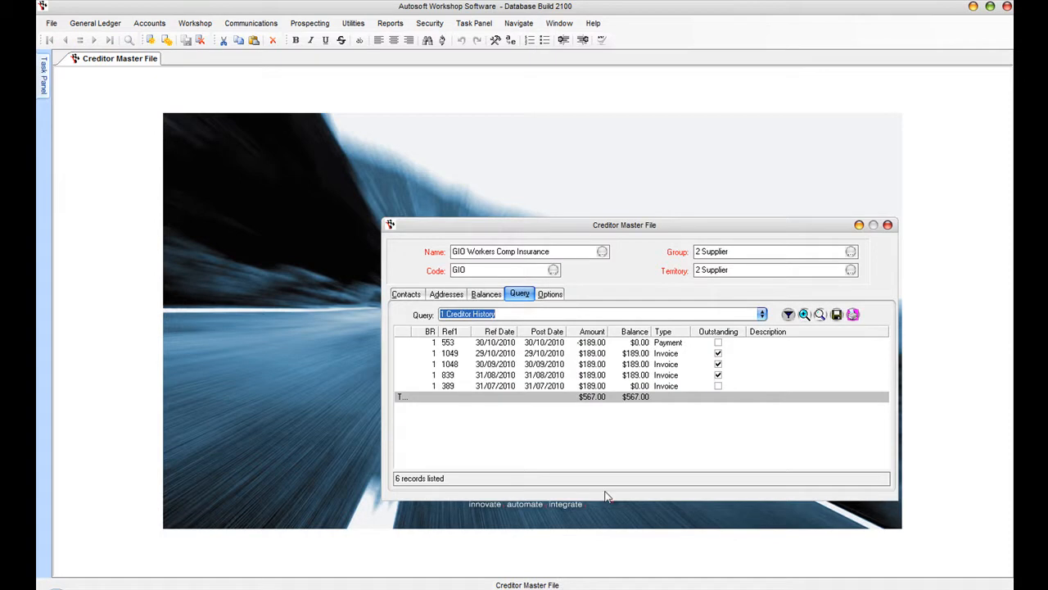
- Check GIO's contact, address and balance details, then return to the creditor history
click(409, 293)
click(446, 293)
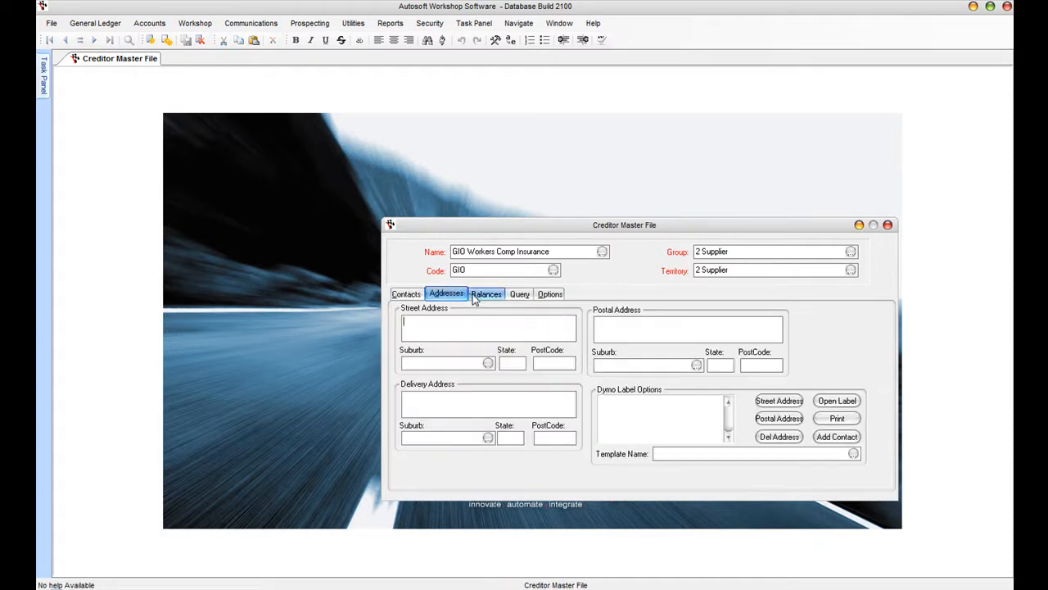
click(483, 295)
click(518, 294)
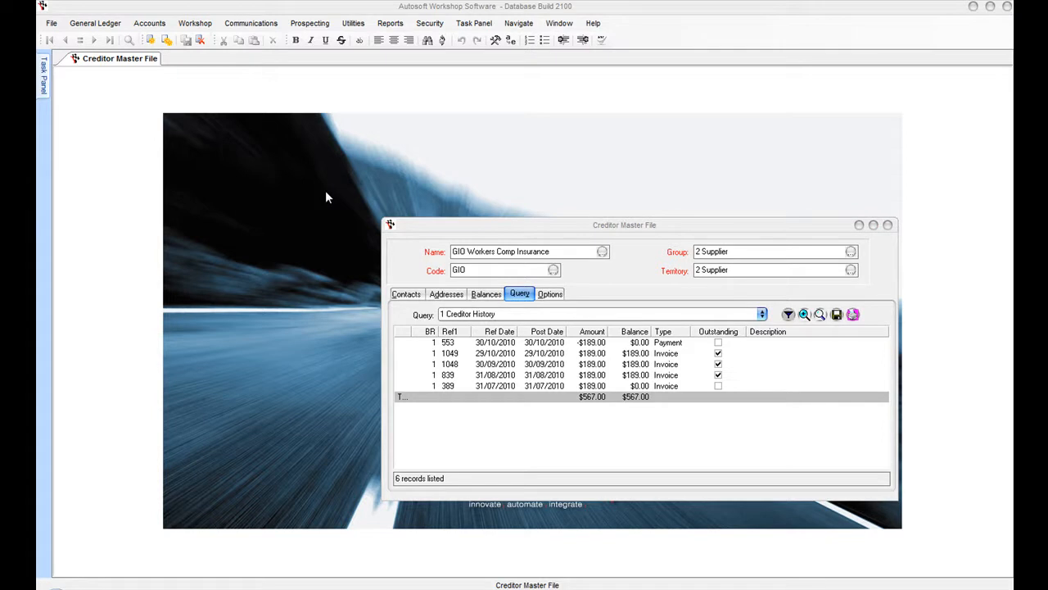
- Start a new stock order with The parts shop as supplier
click(164, 24)
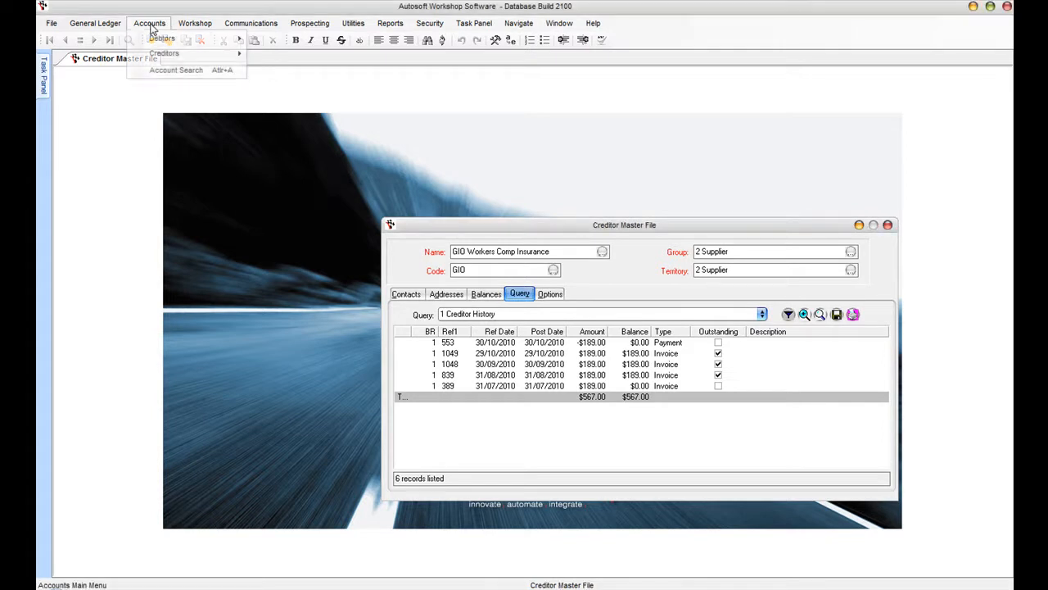
mouse_move(195, 23)
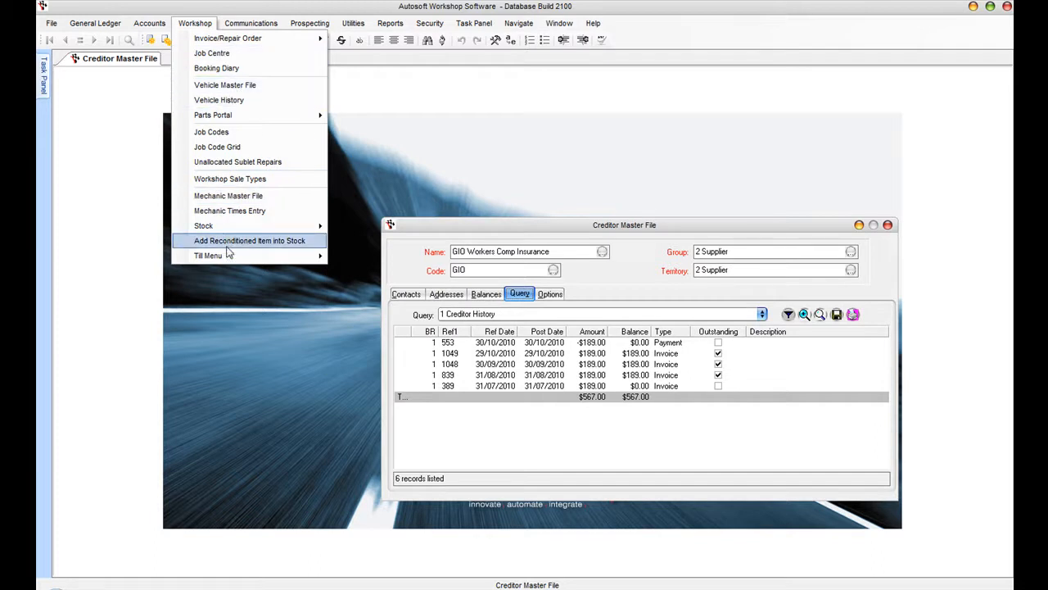
mouse_move(229, 227)
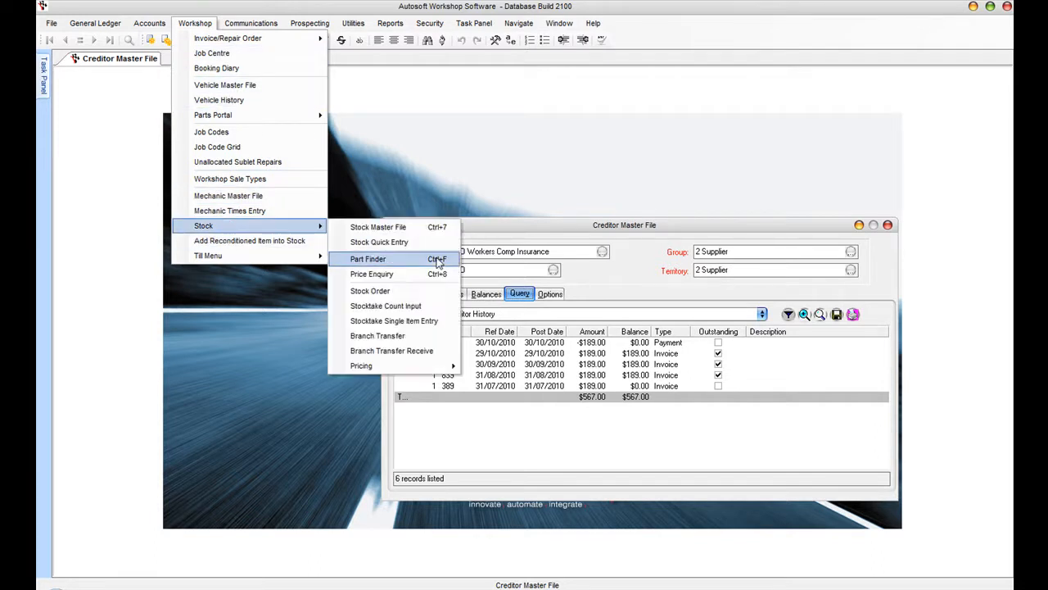
click(409, 293)
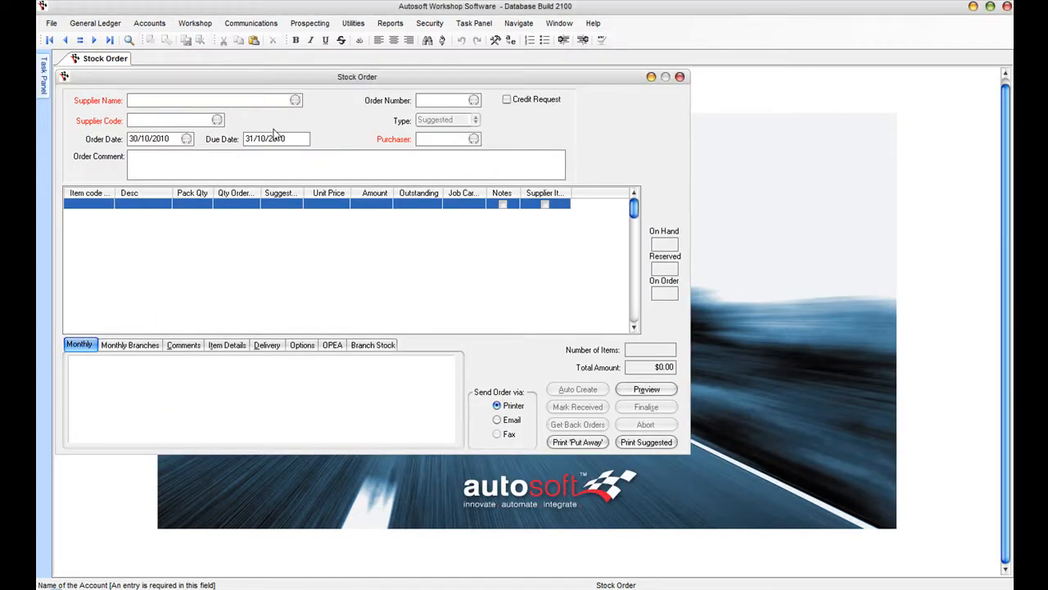
key(Tab)
text(the)
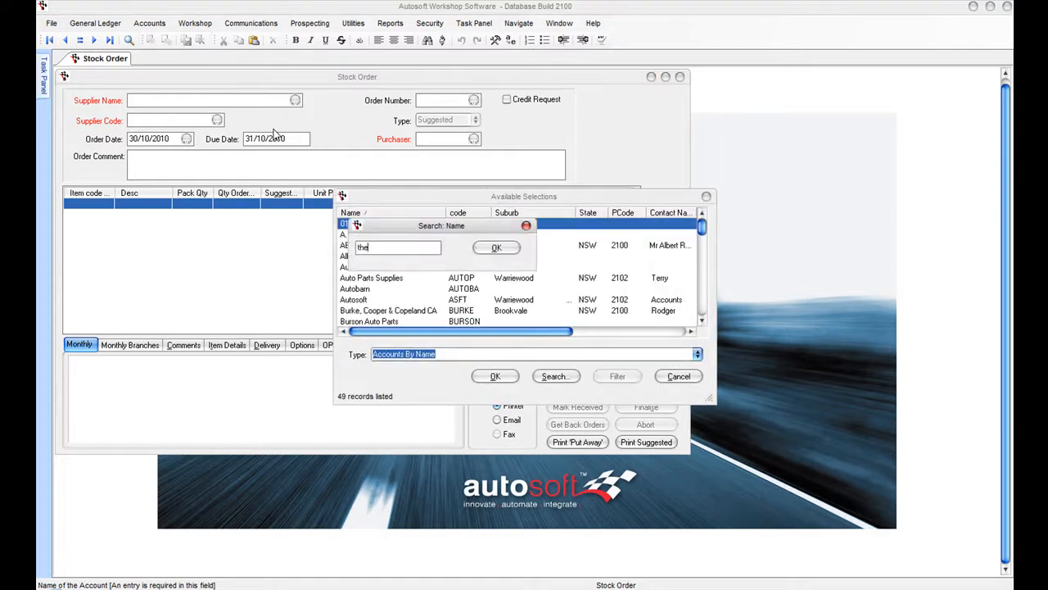
key(Return)
key(Return)
key(Tab)
key(Tab)
key(Tab)
key(Tab)
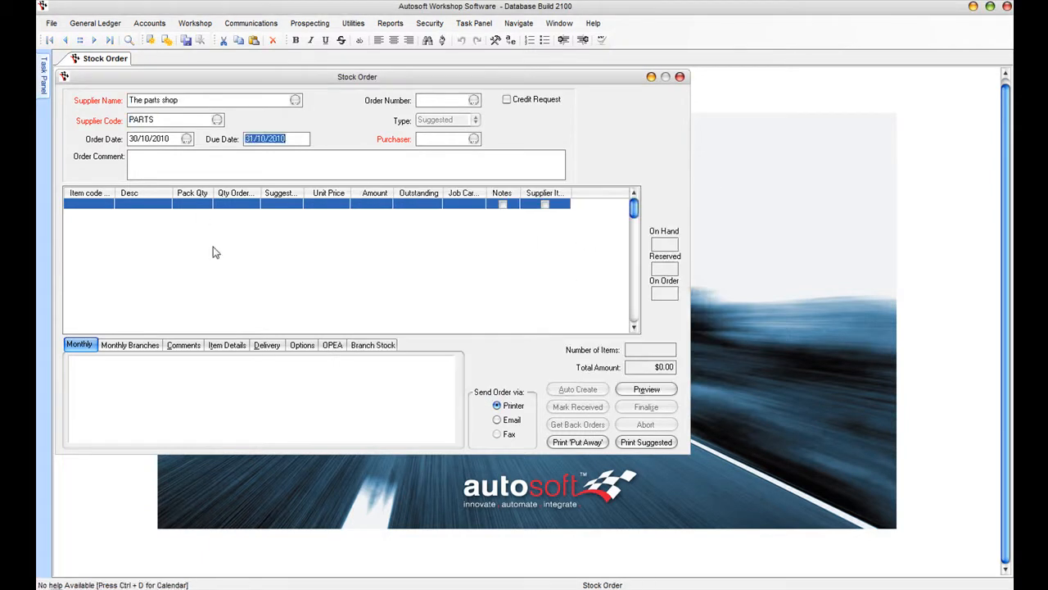
- Set the purchaser to Parts Manager (P1) and request auto-filled suggested items
key(Tab)
key(Down)
key(Down)
key(Up)
key(Up)
key(Return)
key(Tab)
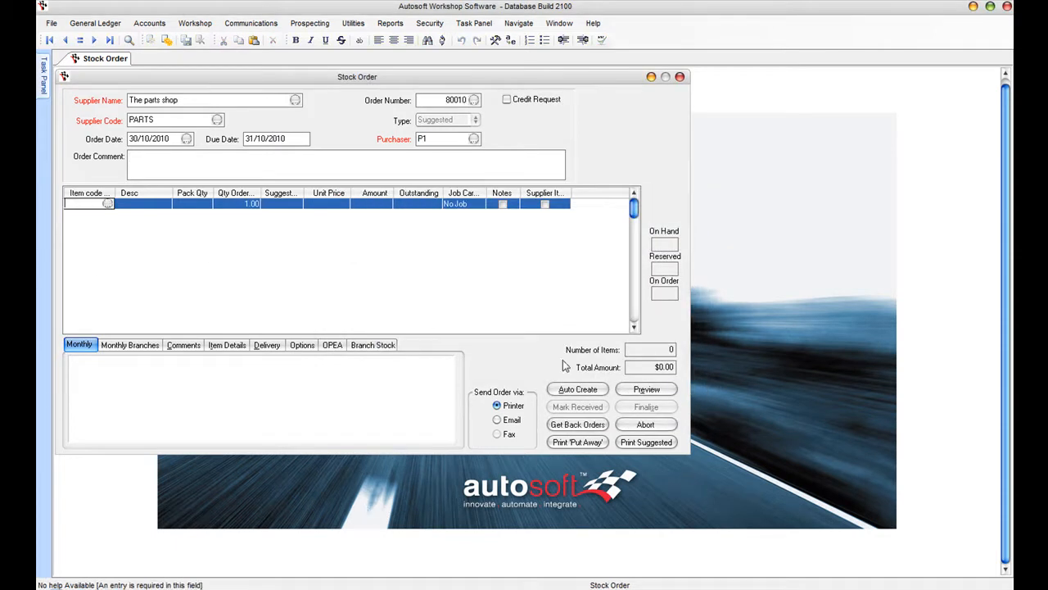
click(583, 388)
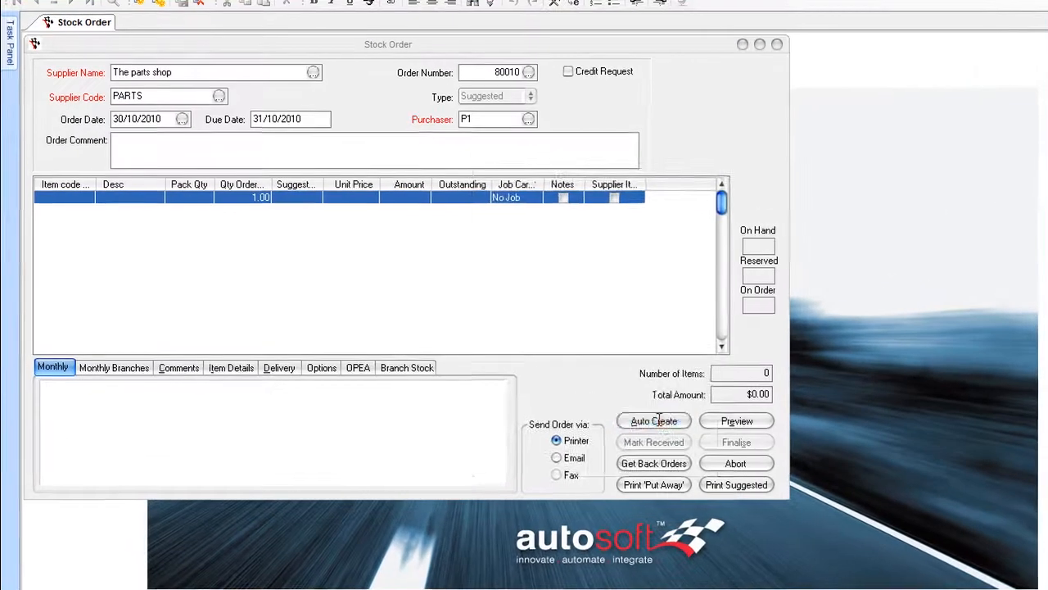
- Generate the five suggested items ($917.95), finalise as order 40006 without printing, and close the window
click(673, 455)
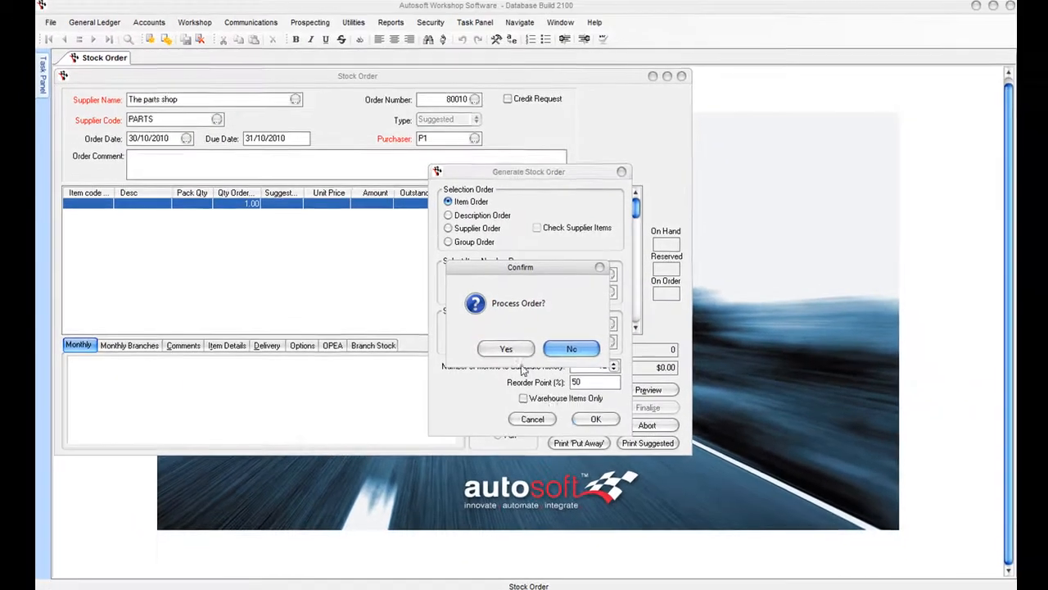
click(506, 348)
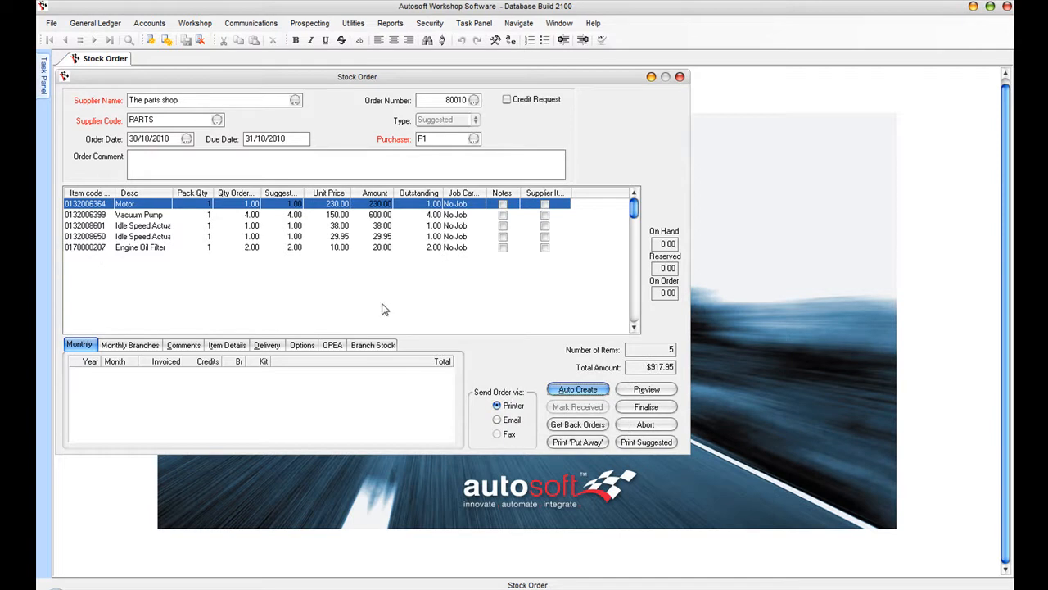
click(655, 410)
click(655, 409)
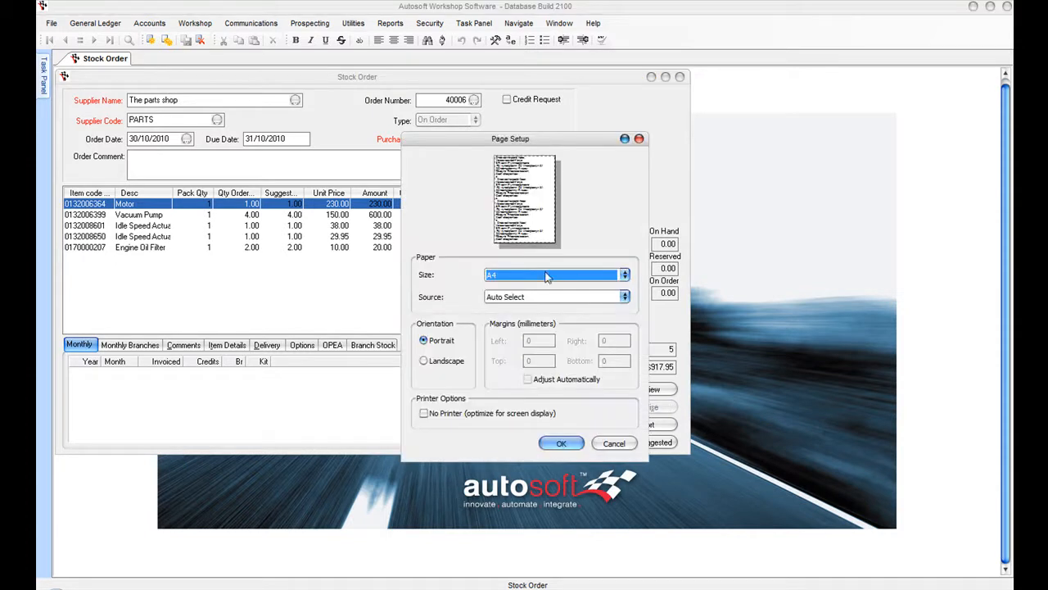
click(620, 446)
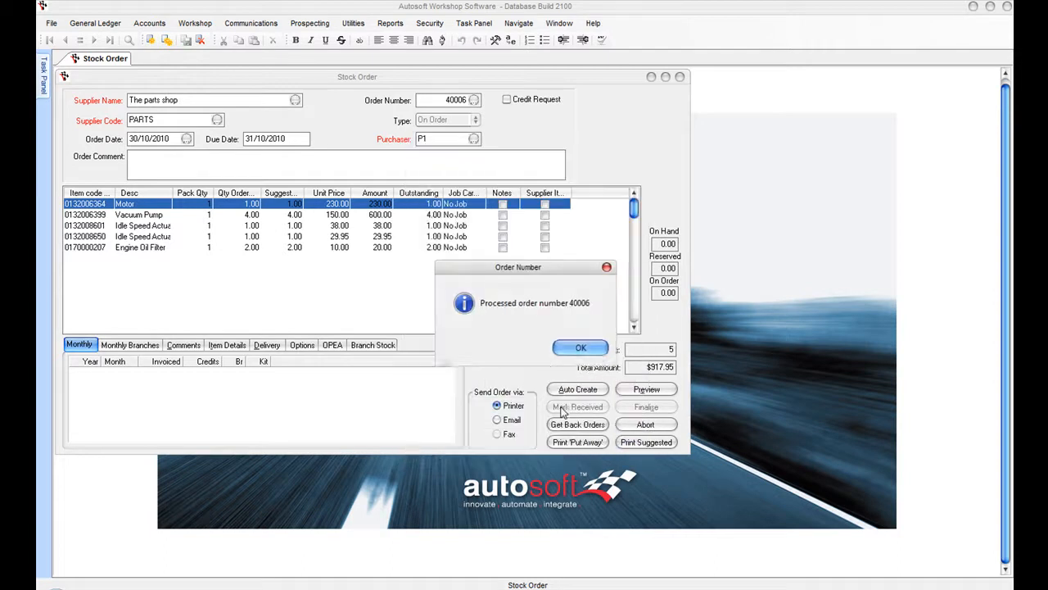
click(580, 350)
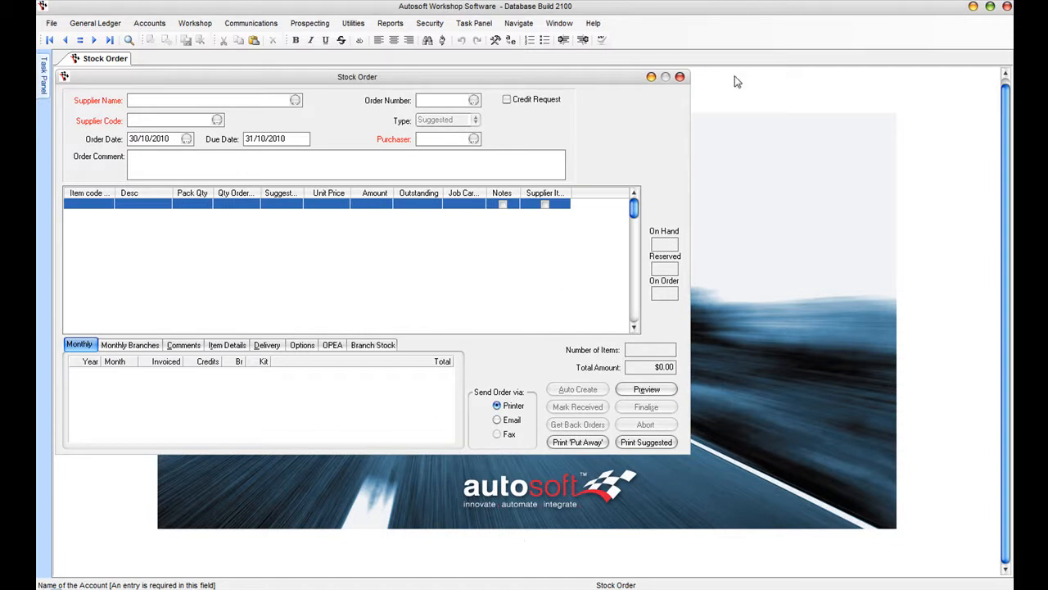
click(678, 76)
- Open a new Creditor Invoice with supplier The parts shop and reference 4647
click(149, 23)
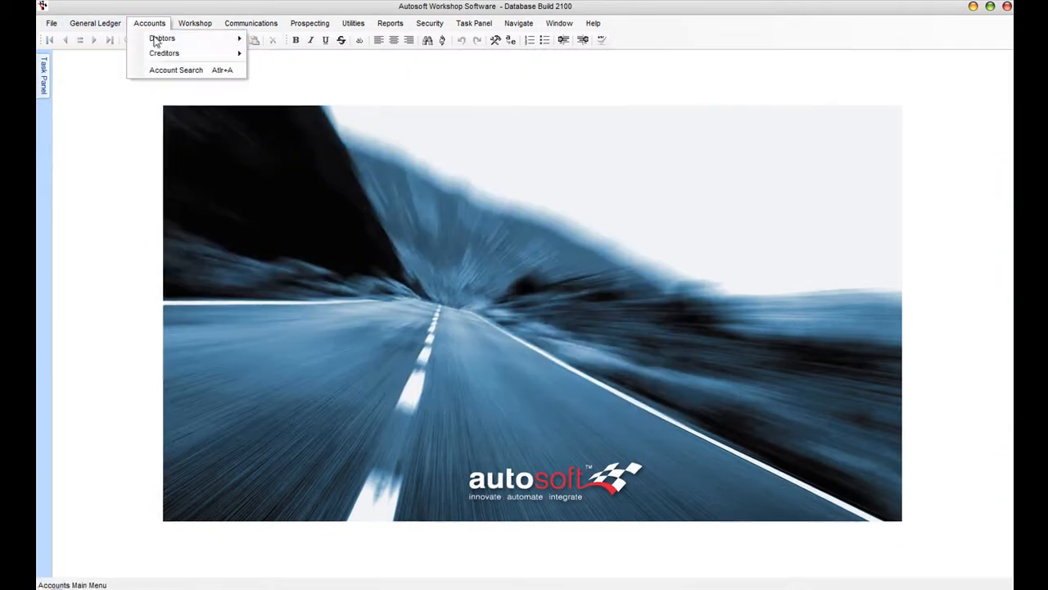
mouse_move(172, 53)
click(326, 74)
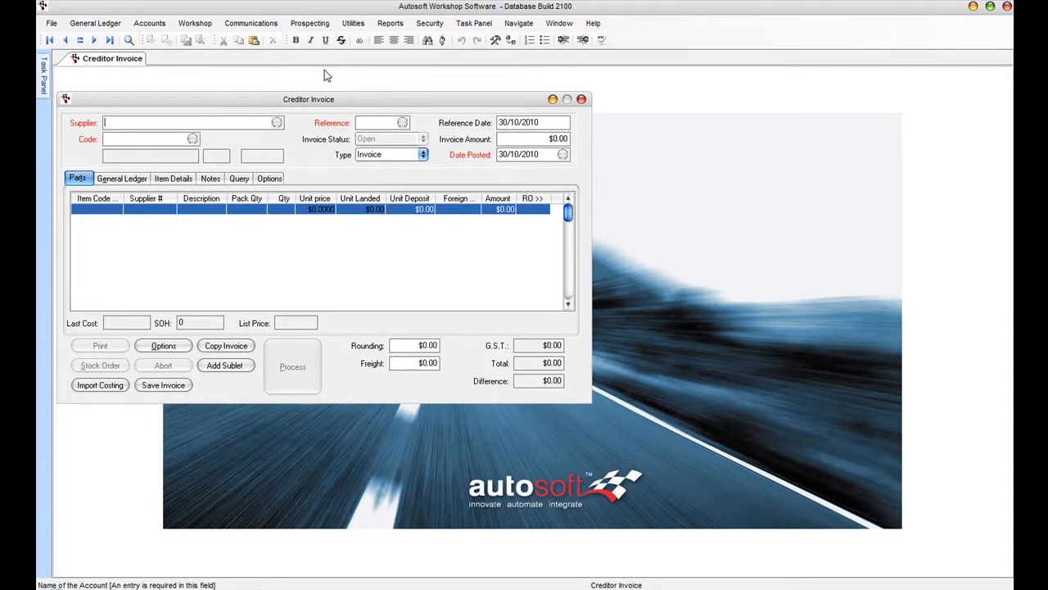
click(278, 123)
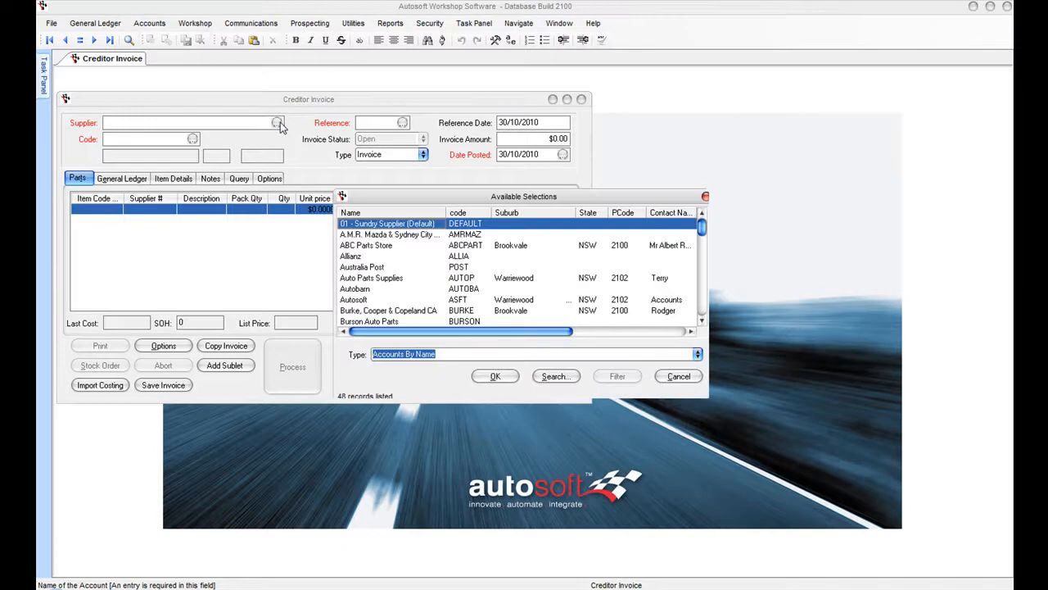
text(the)
key(Return)
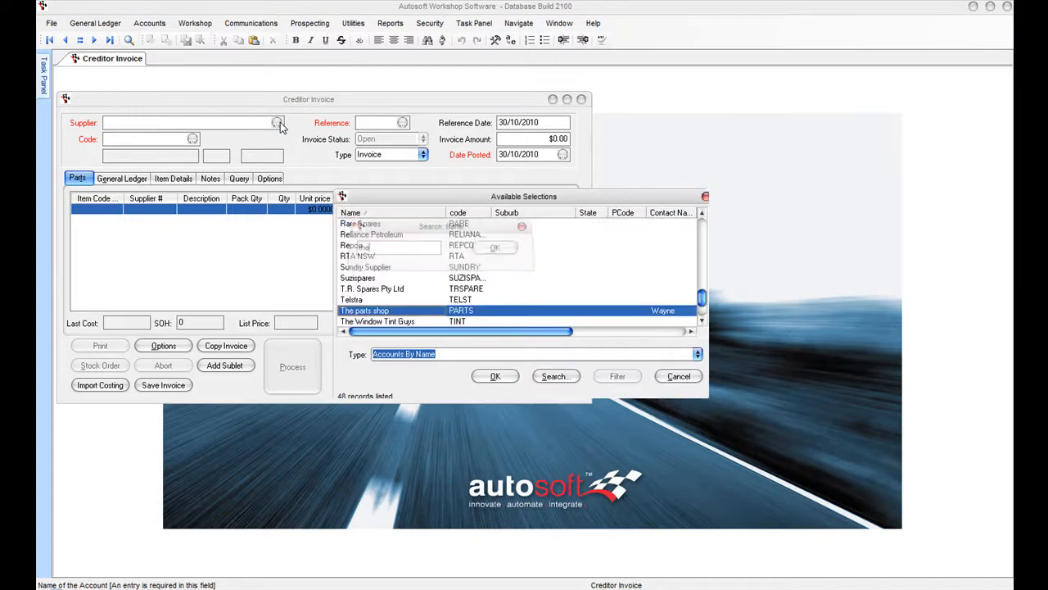
key(Return)
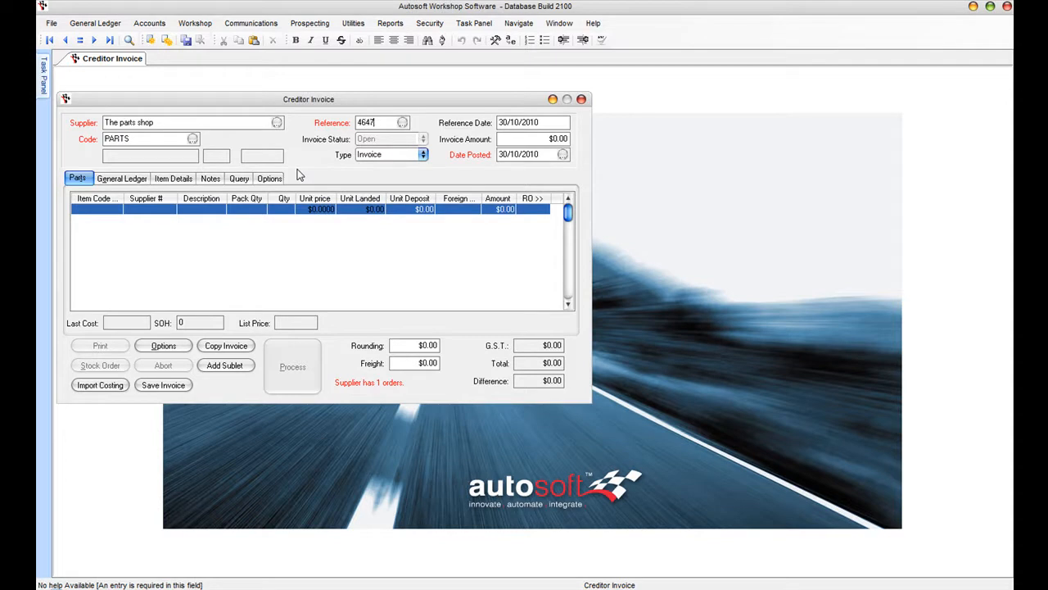
key(Tab)
key(Tab)
key(Tab)
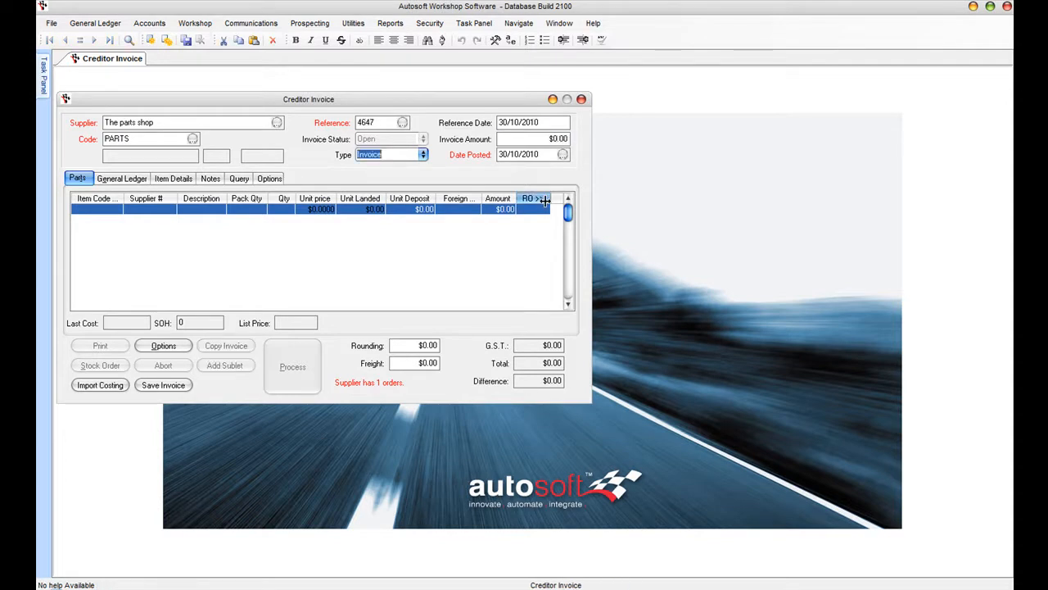
key(Tab)
key(Tab)
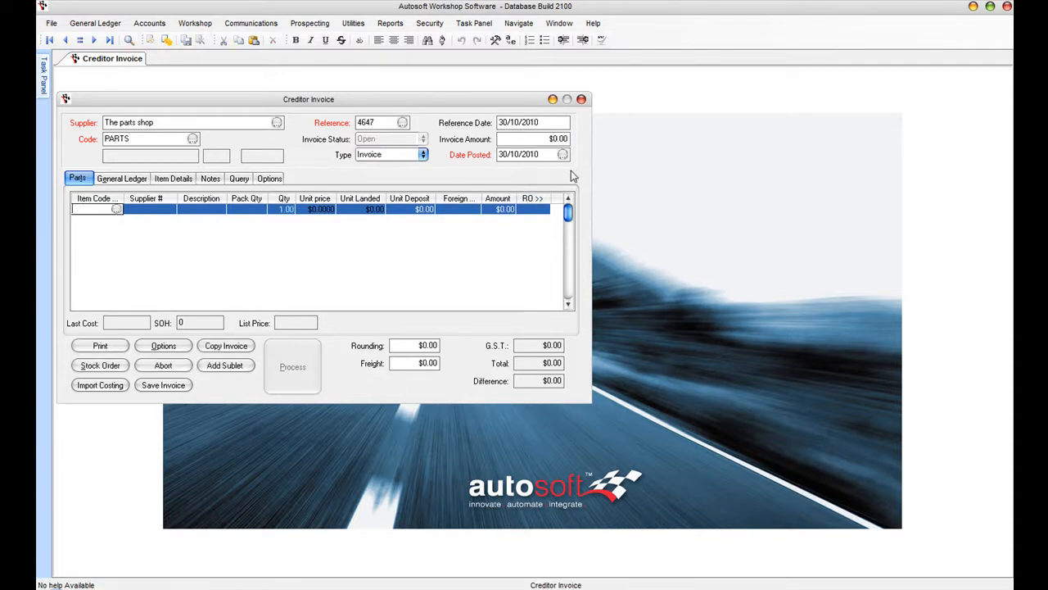
- Add the five items from stock order 40006 to the invoice
click(100, 366)
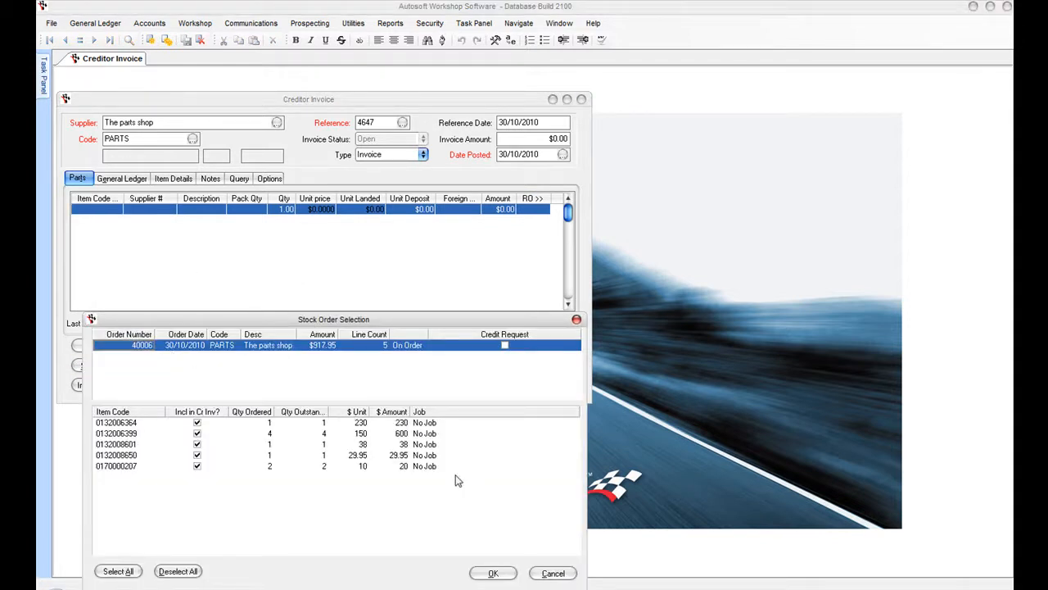
click(489, 572)
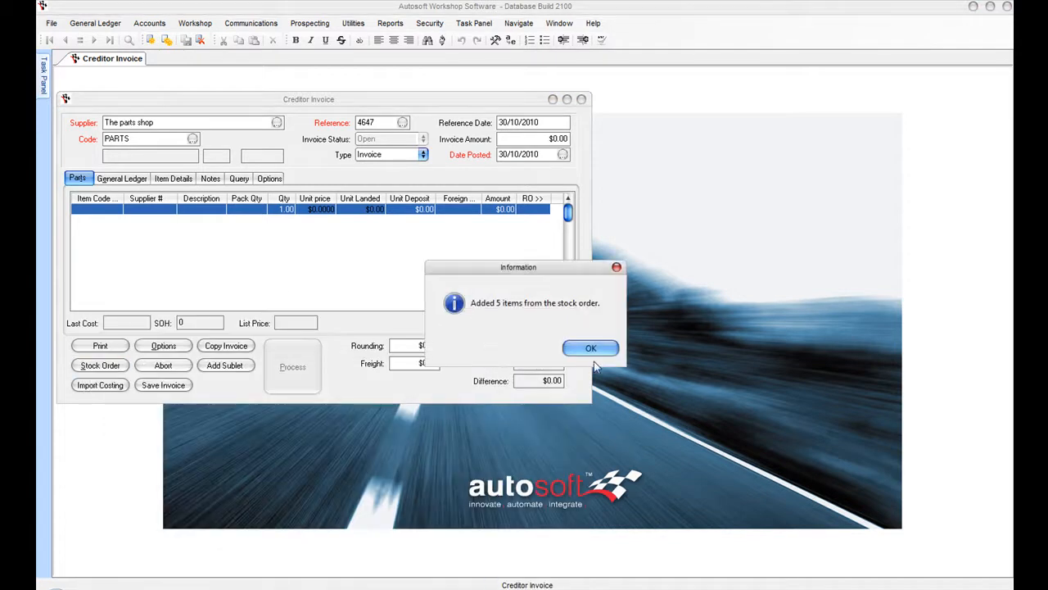
click(591, 348)
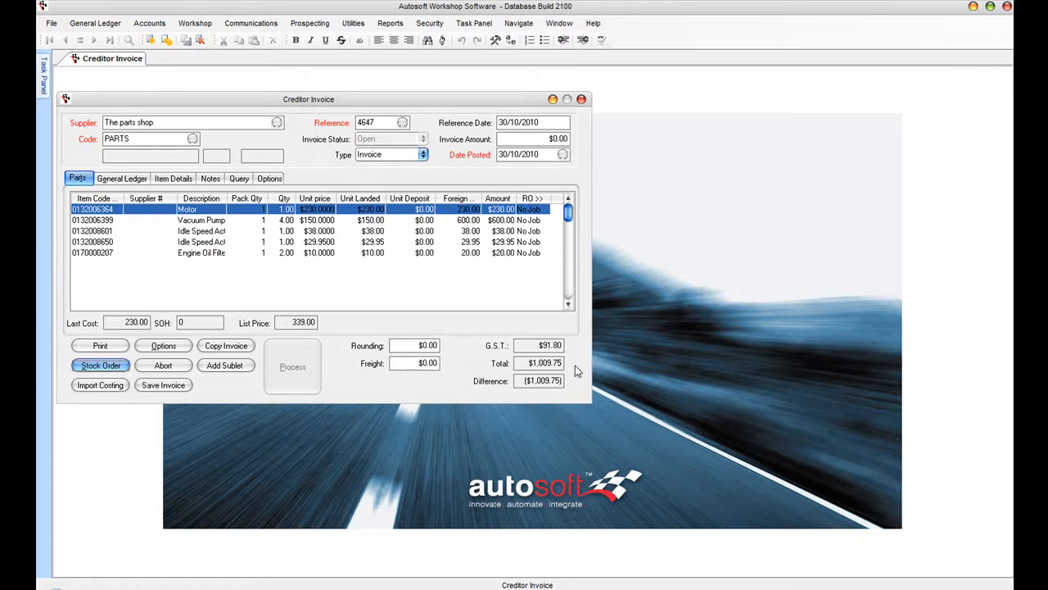
- Set the invoice amount to $1,009.75, acknowledge the superseded-item notice, and process the invoice
click(539, 138)
text(1,009.75)
key(Tab)
click(328, 282)
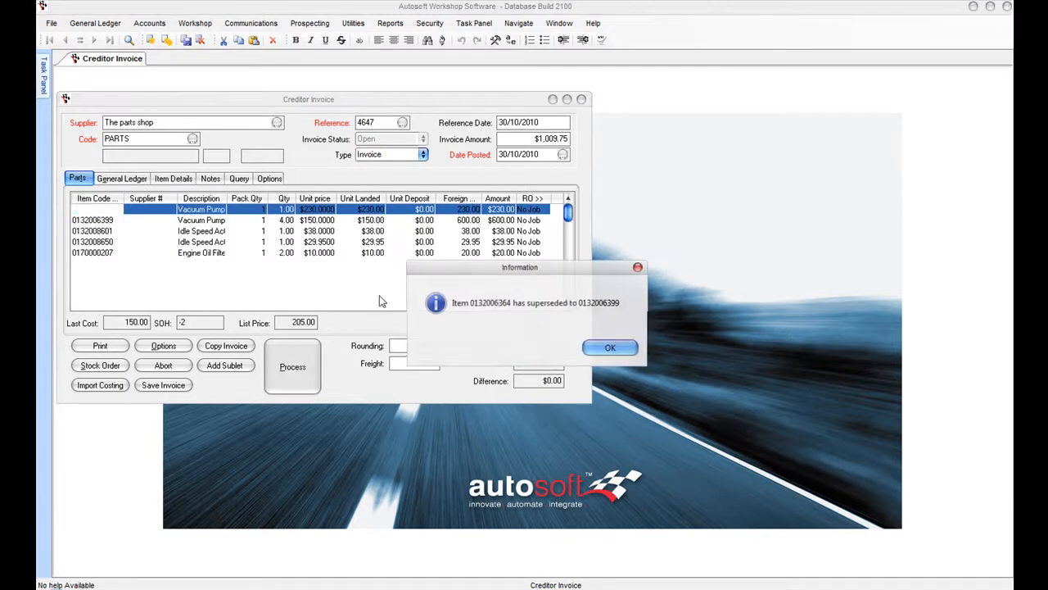
click(610, 347)
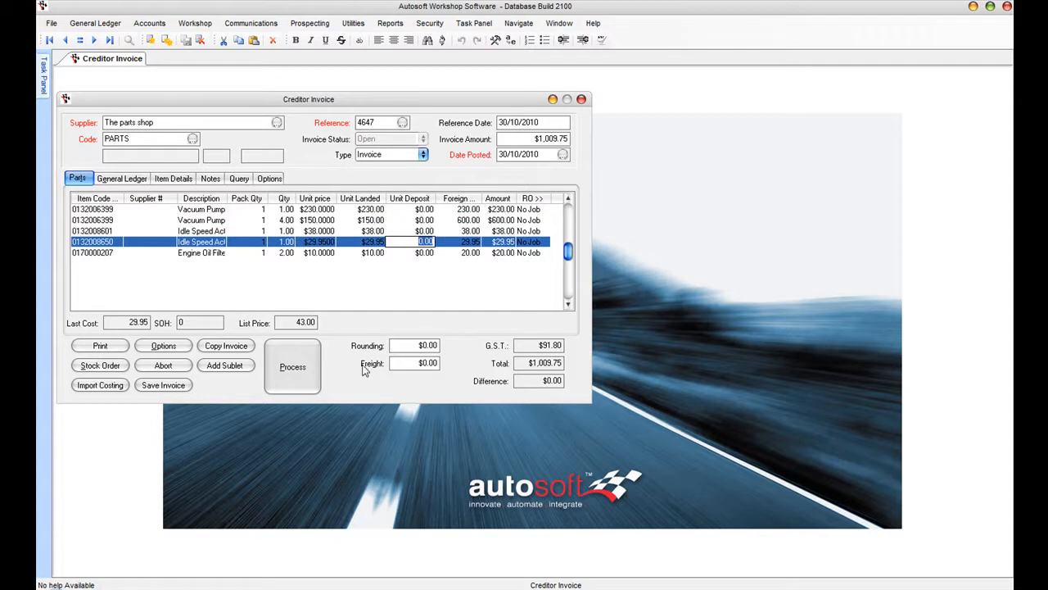
click(292, 366)
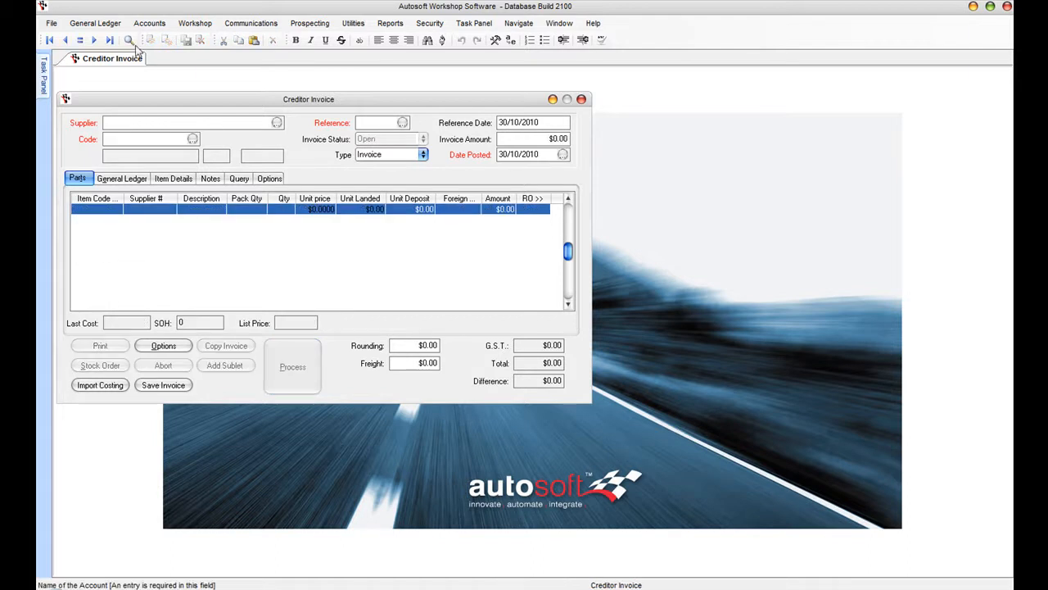
- Run The parts shop's 1 Creditor History query and open invoice 4647 ($1,009.75) from it
click(149, 23)
mouse_move(168, 54)
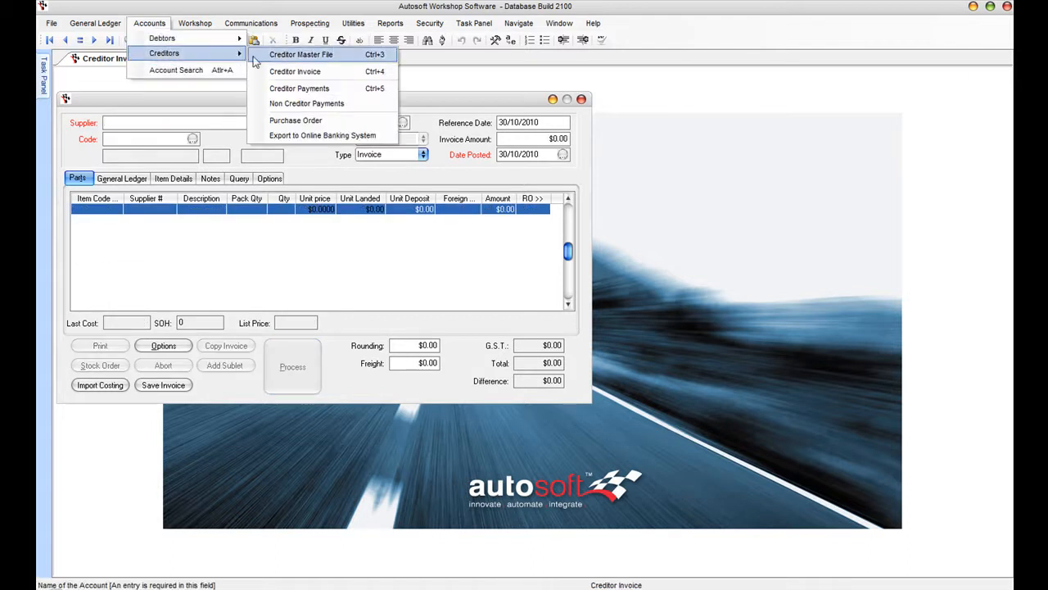
click(294, 52)
text(the parts)
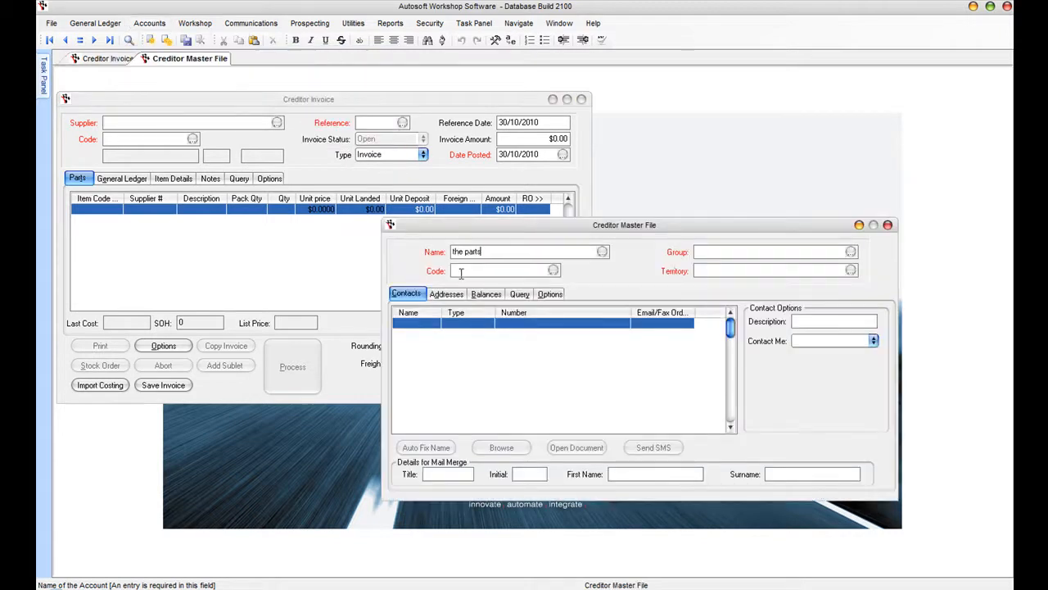
key(Return)
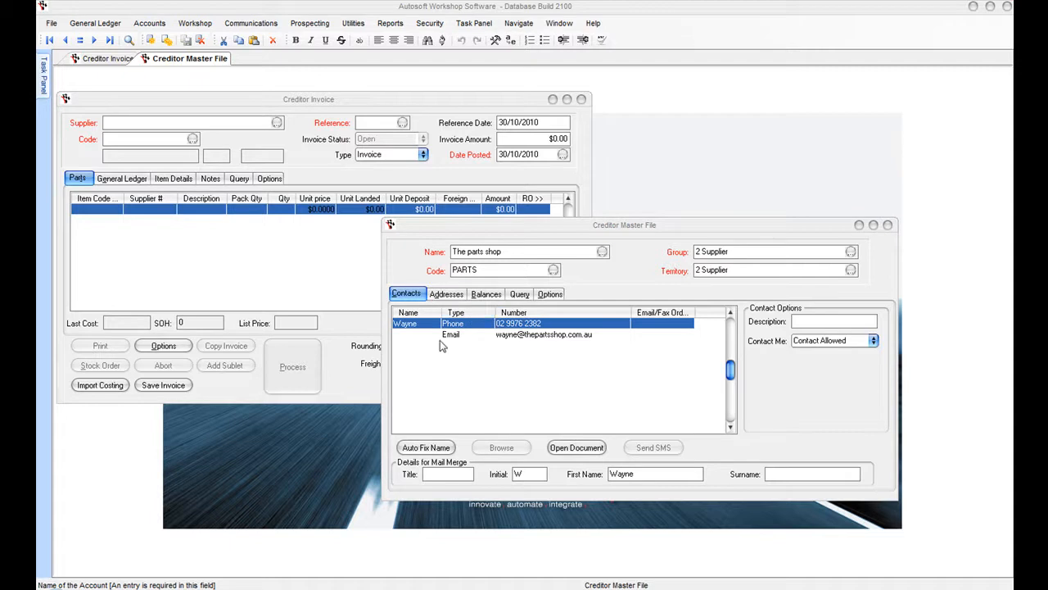
click(516, 296)
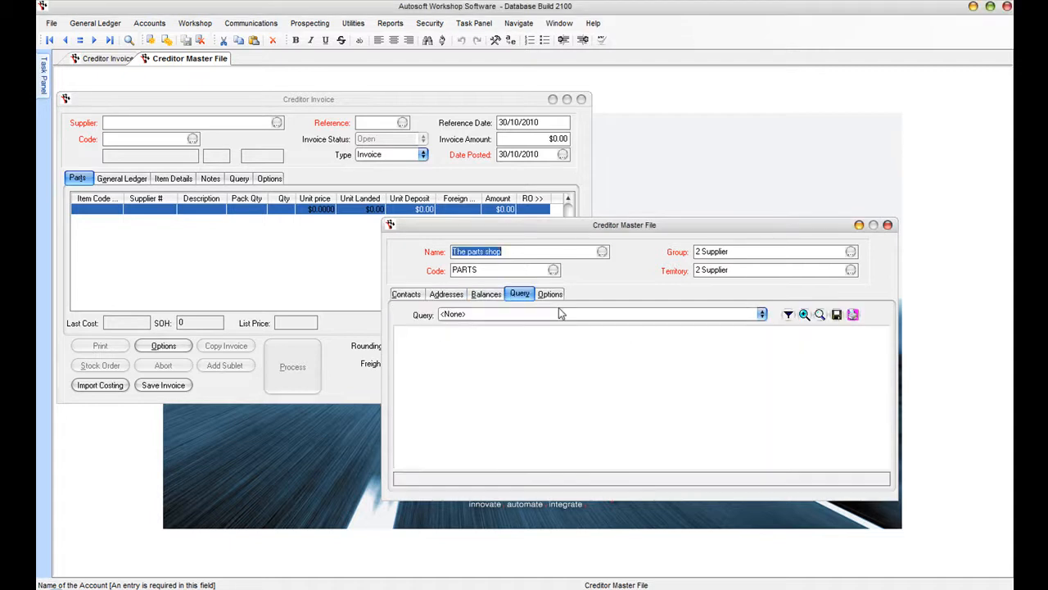
click(762, 314)
click(622, 328)
click(565, 345)
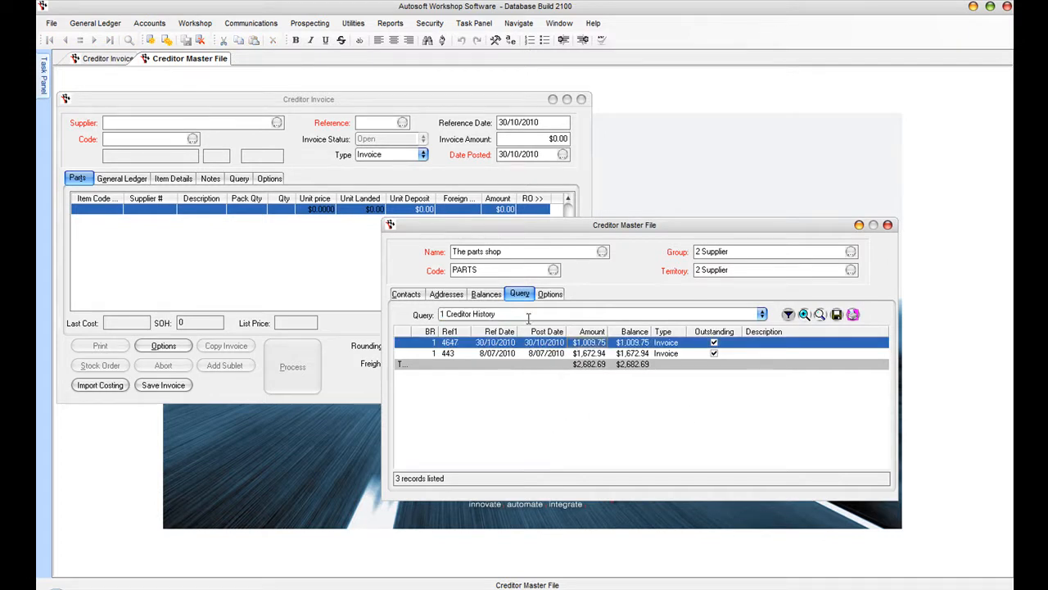
double_click(551, 344)
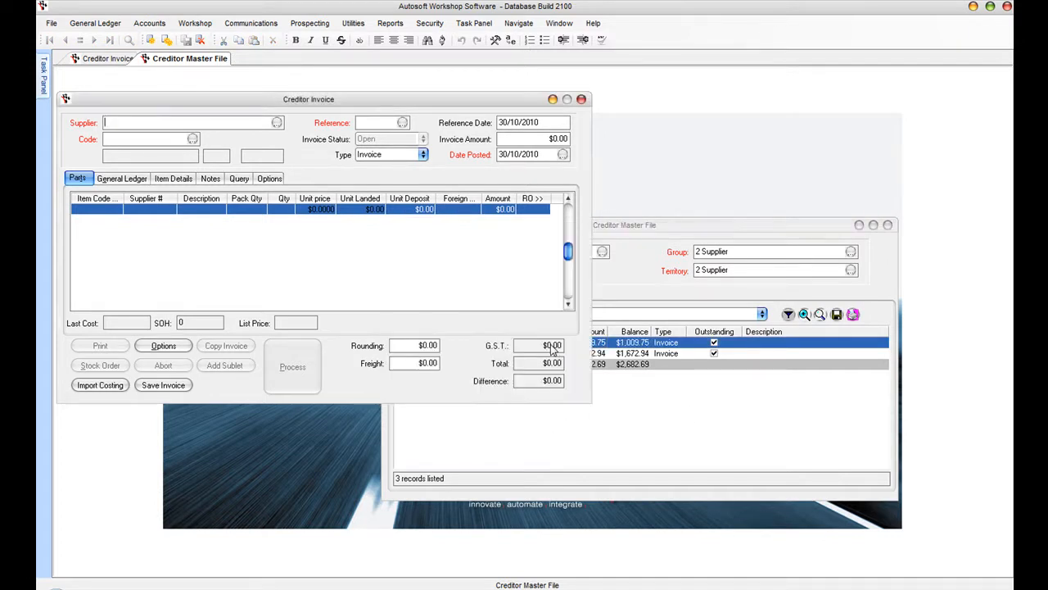
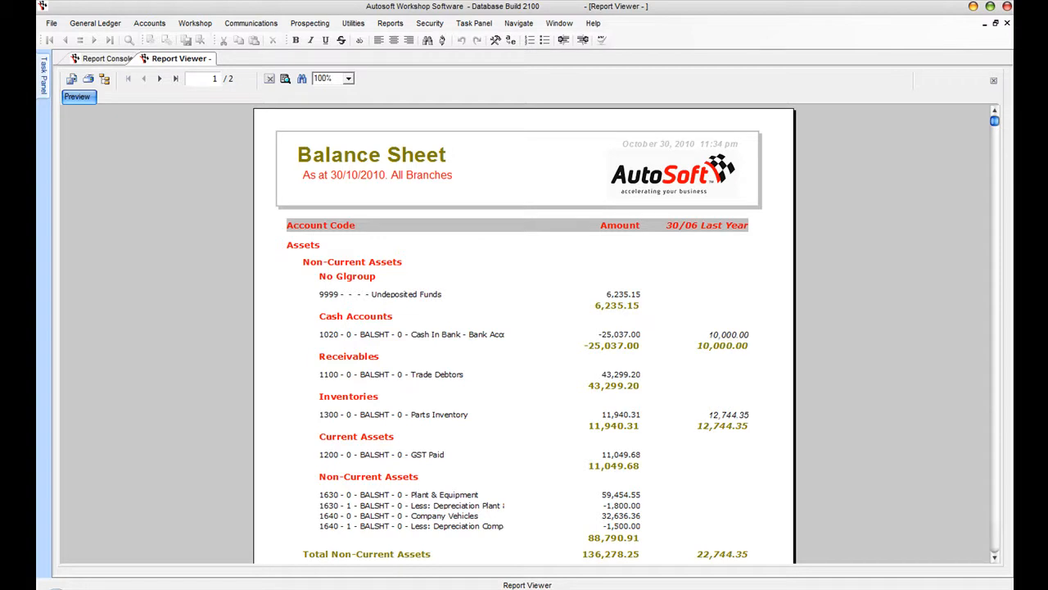
- Review both Balance Sheet pages, close the viewer, and select Profit and Loss
click(995, 560)
click(995, 560)
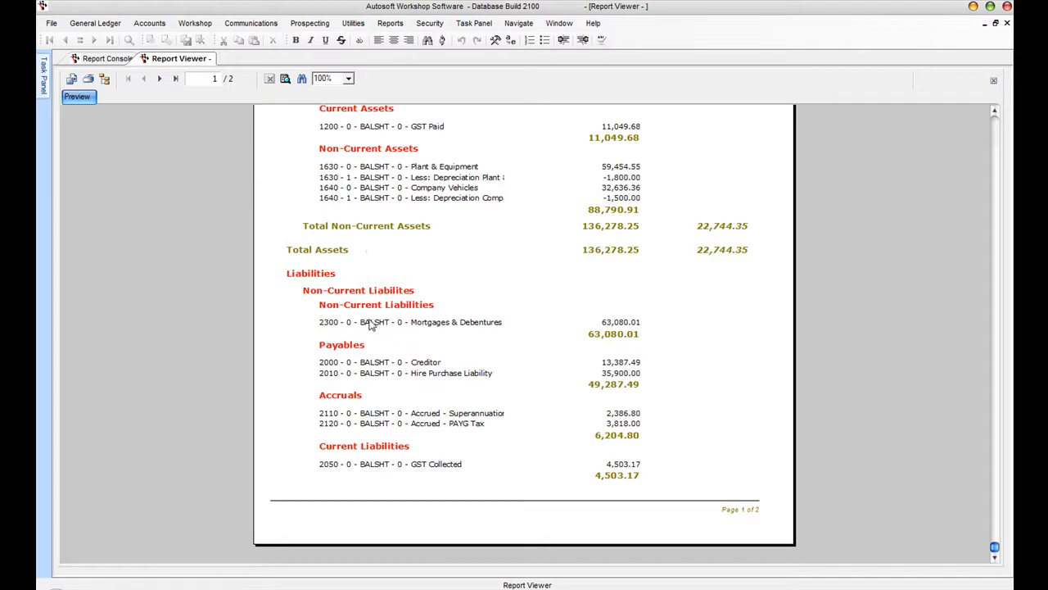
click(160, 78)
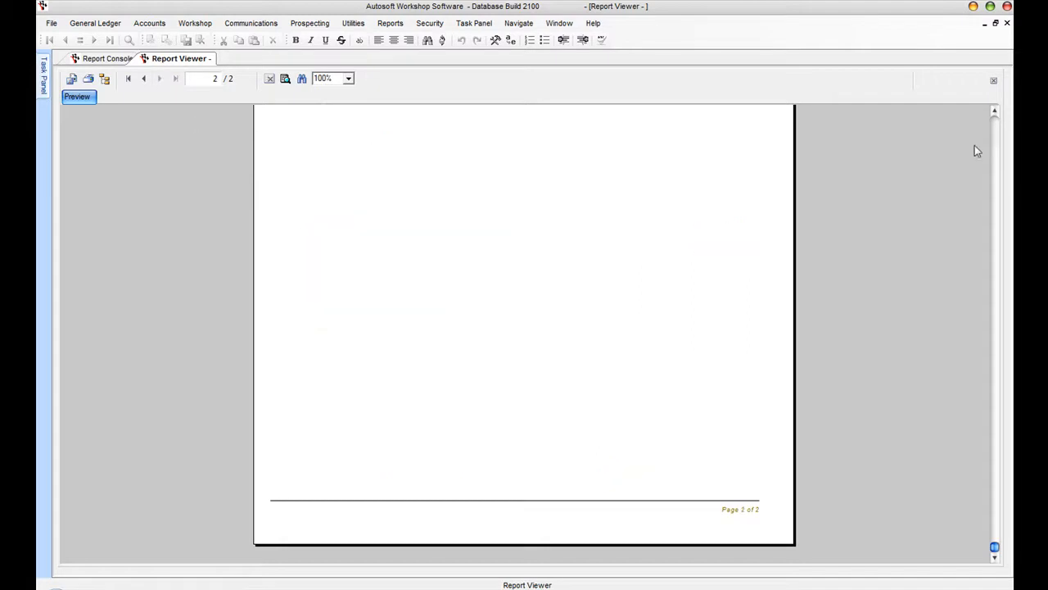
click(995, 143)
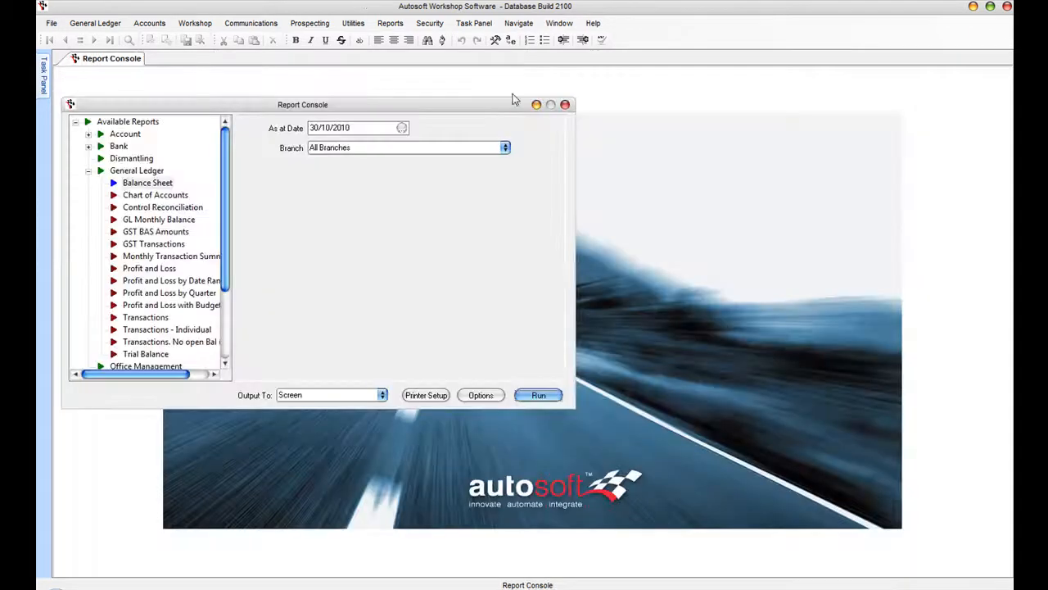
click(1007, 23)
click(147, 268)
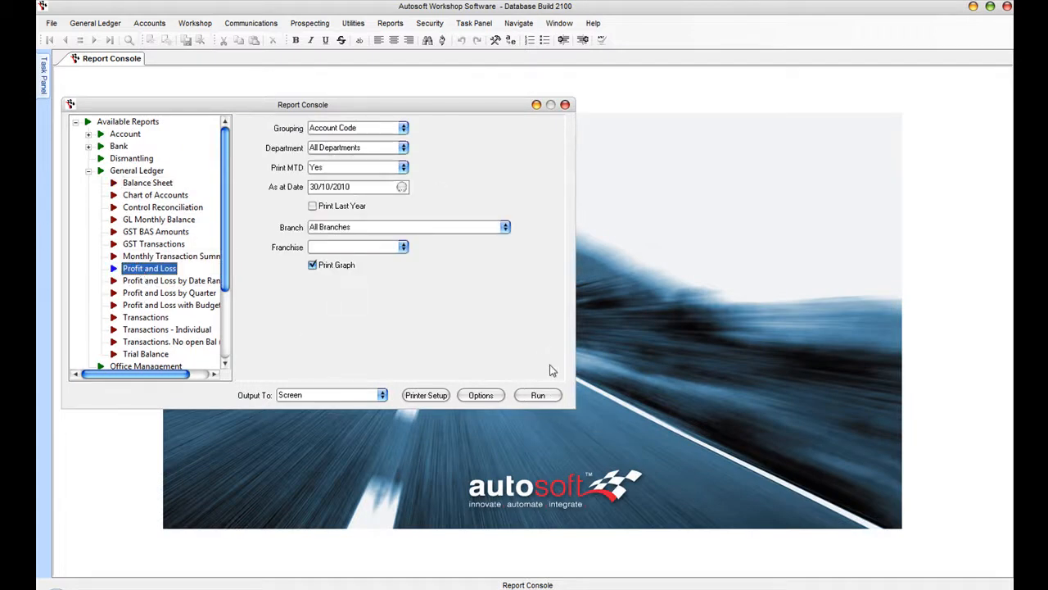
click(538, 395)
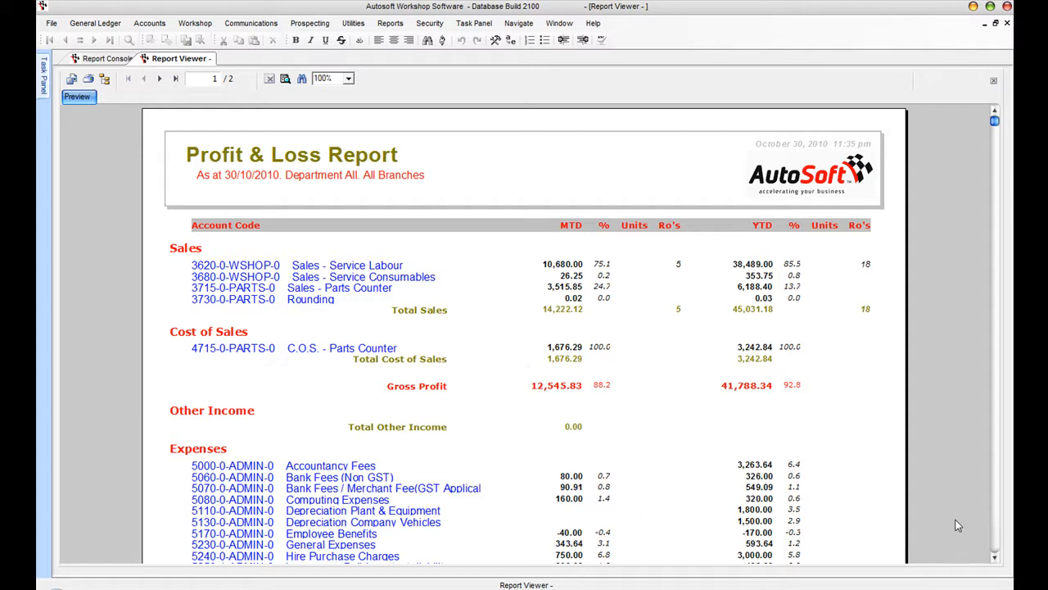
click(994, 558)
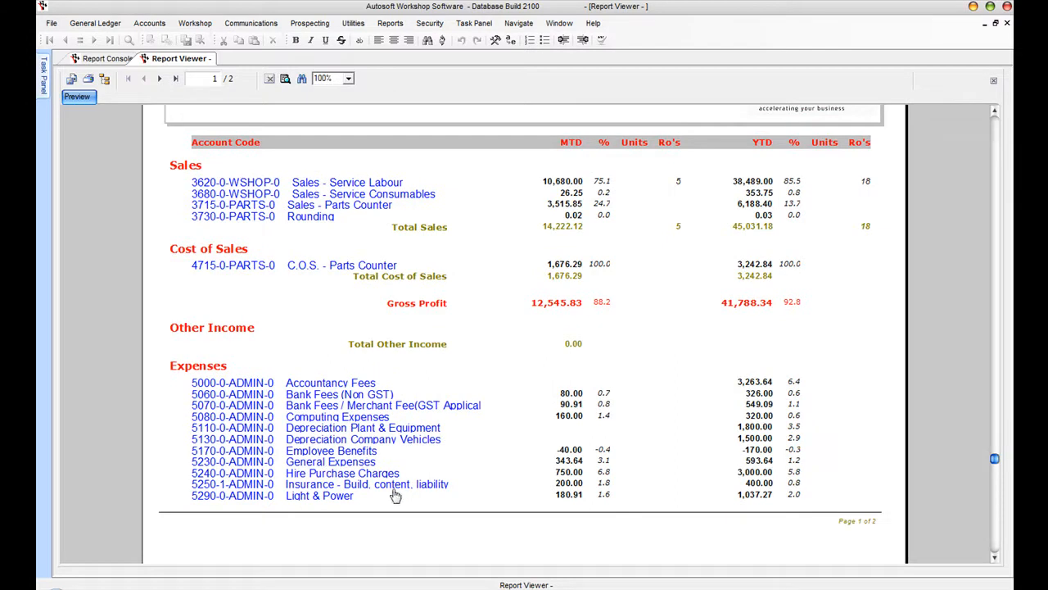
click(160, 79)
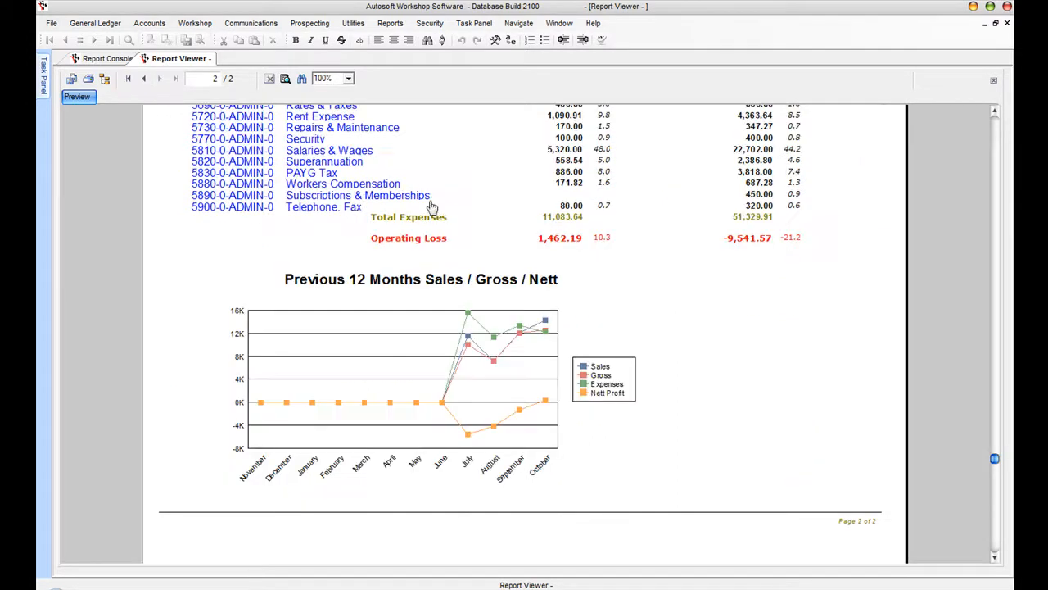
click(991, 113)
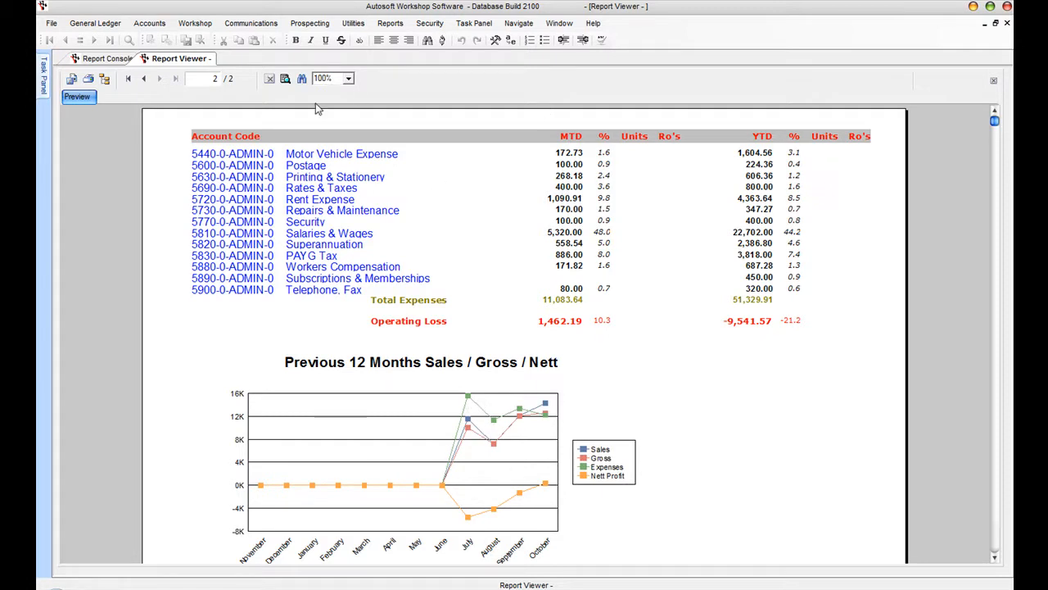
click(144, 79)
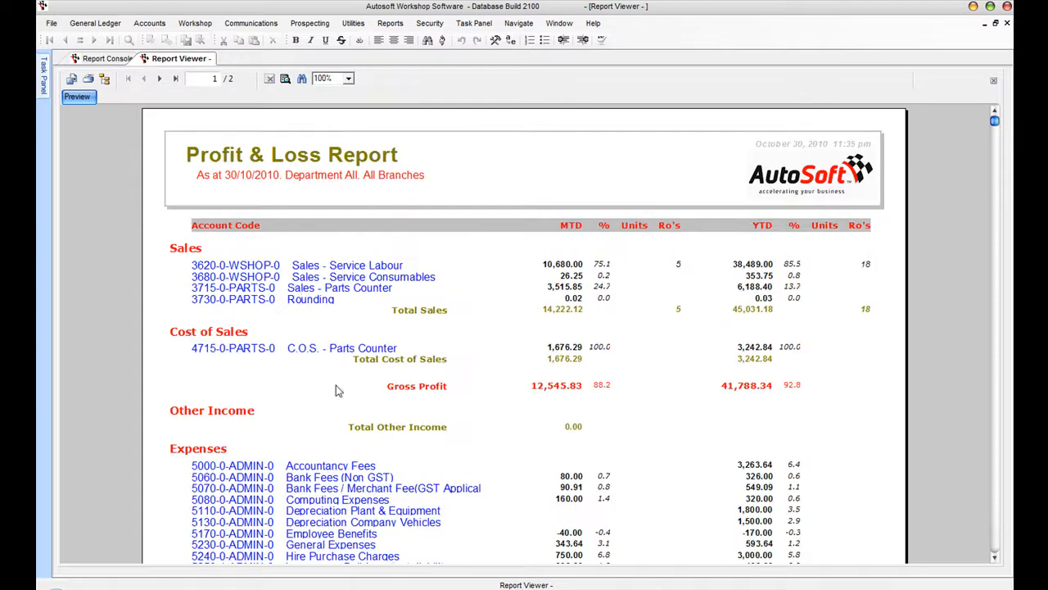
click(348, 267)
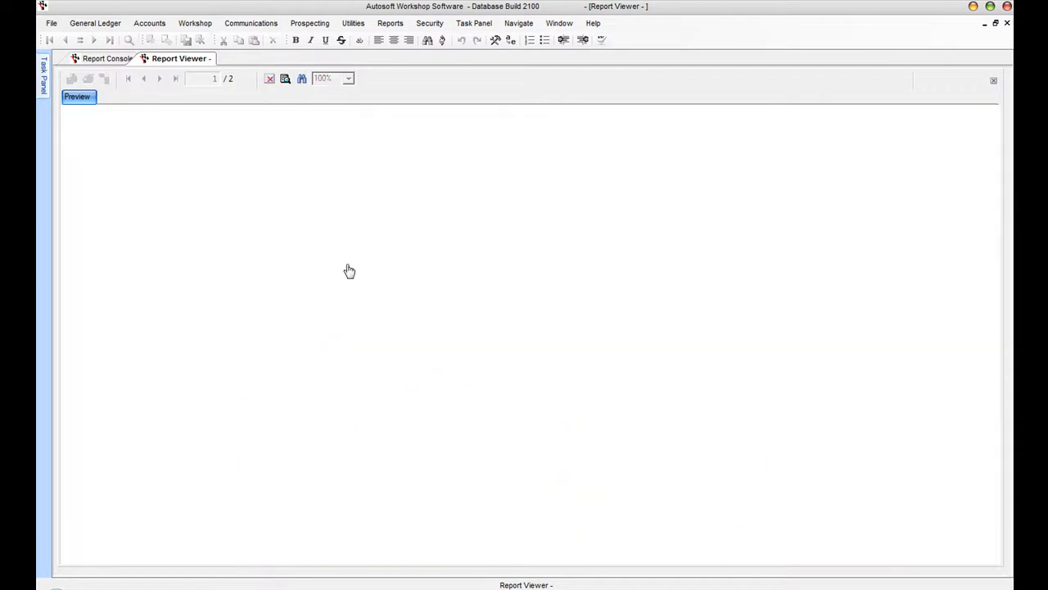
scroll(811, 461, down, 2)
scroll(815, 469, up, 2)
click(79, 95)
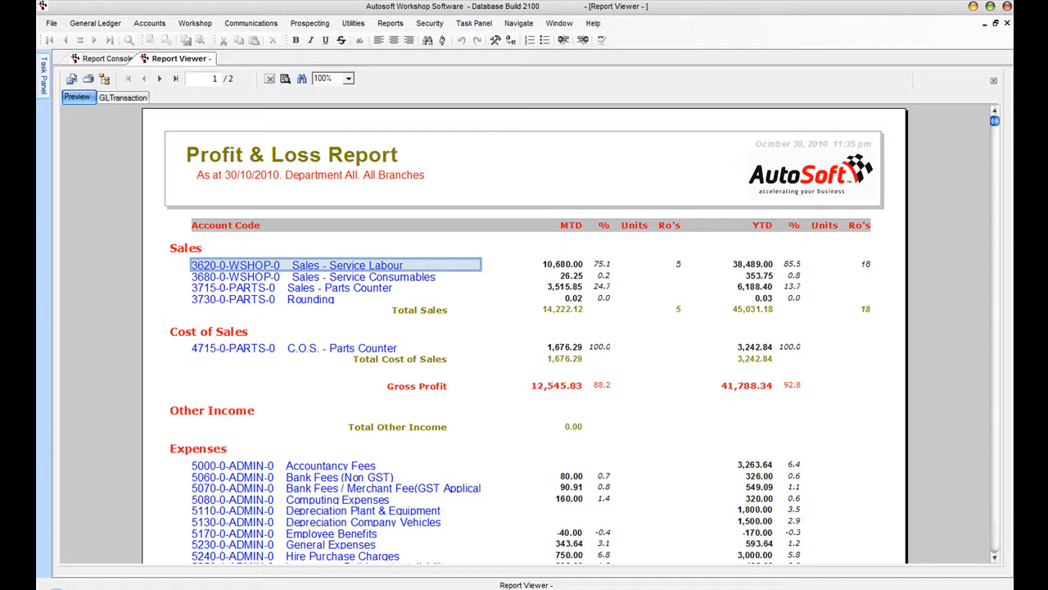
click(1007, 23)
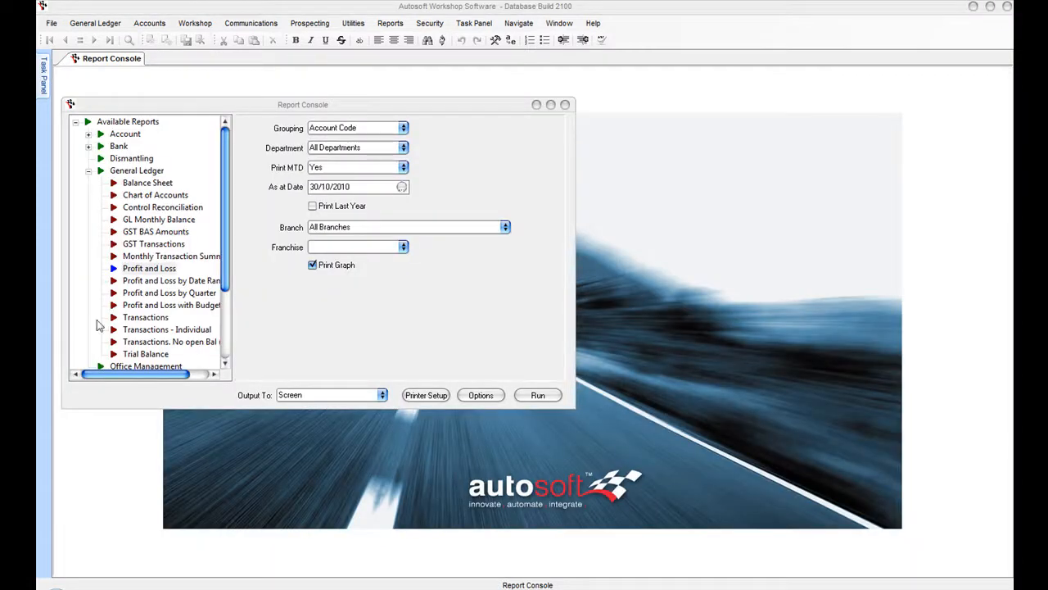
- Select GST BAS Amounts with a start date of 01/07/2010 and an end date of 30/09/2010
click(157, 232)
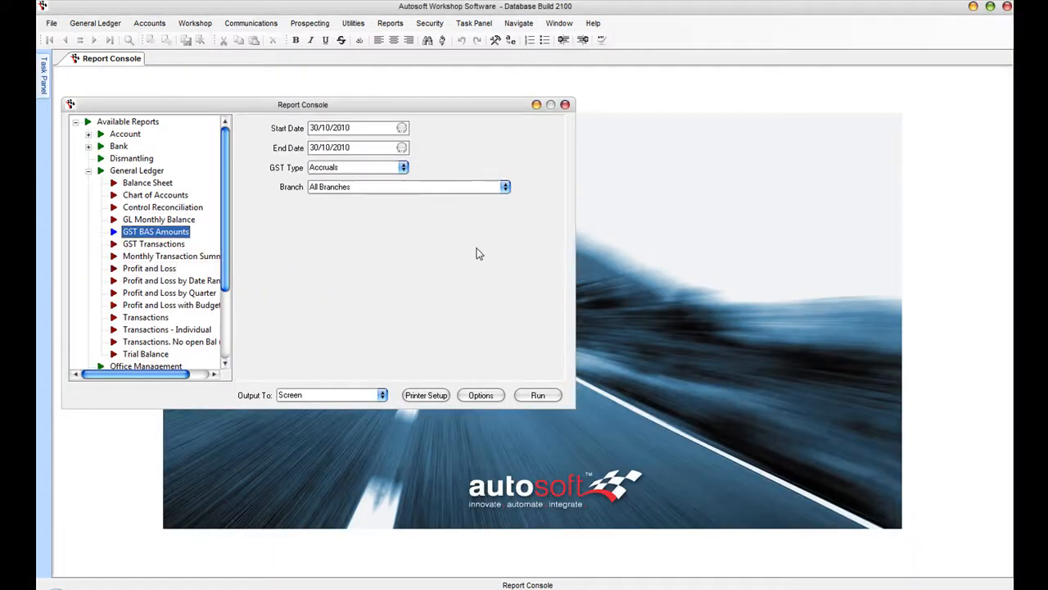
click(401, 128)
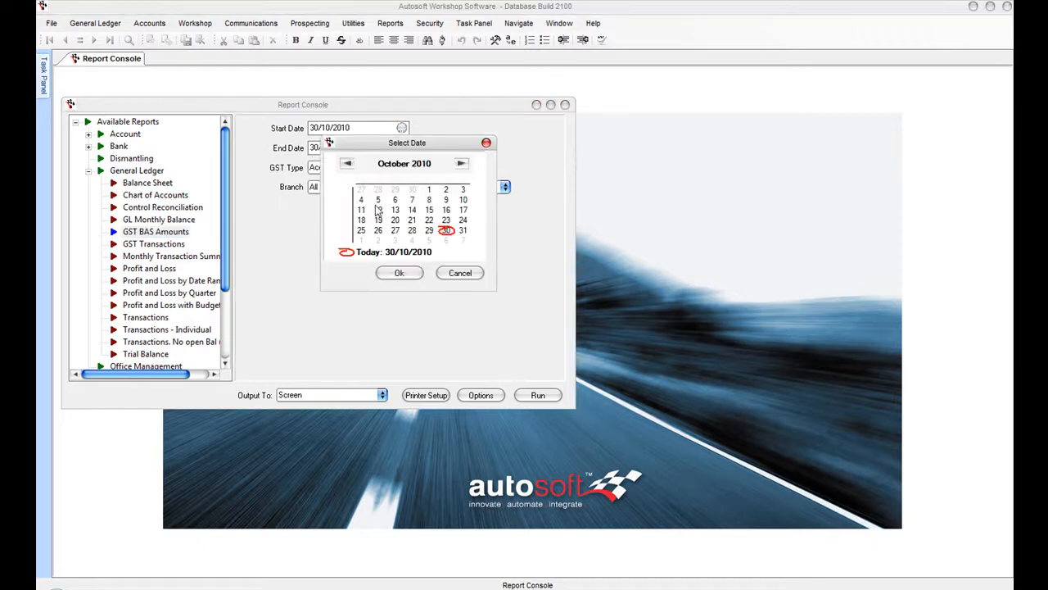
click(347, 166)
click(347, 165)
click(348, 165)
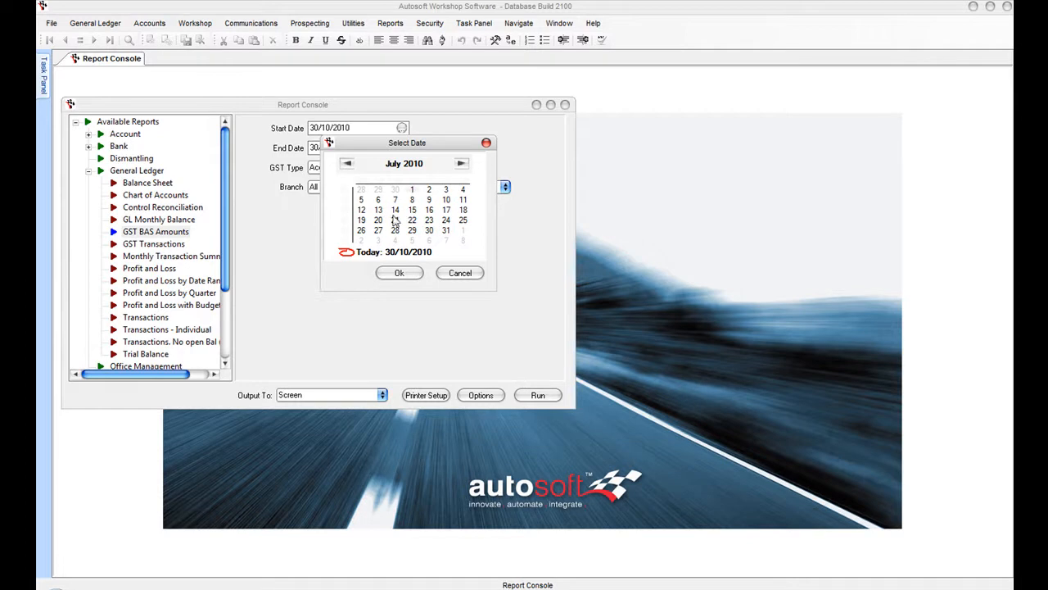
click(399, 272)
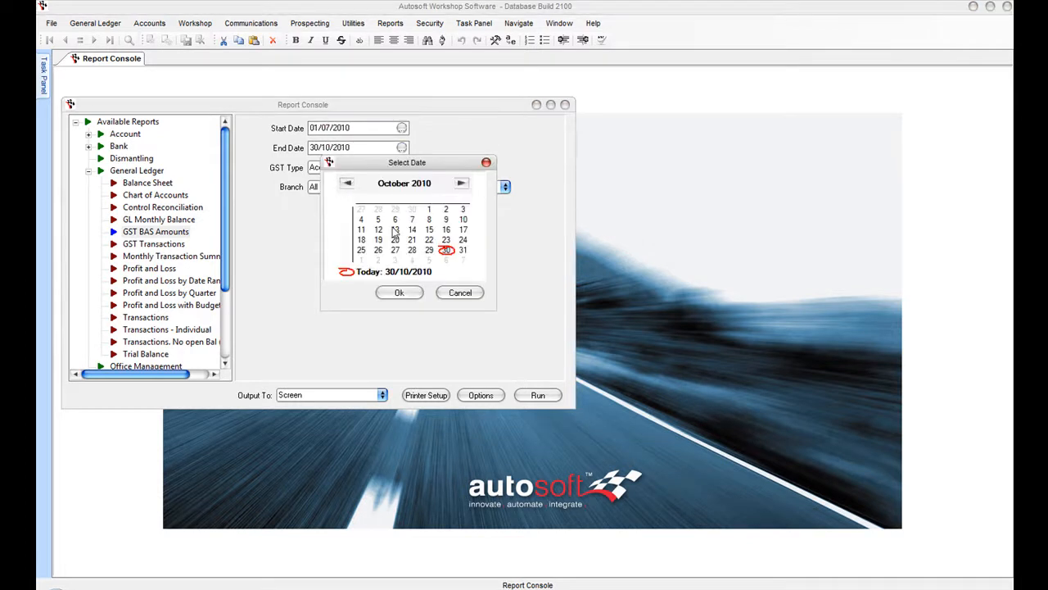
click(348, 184)
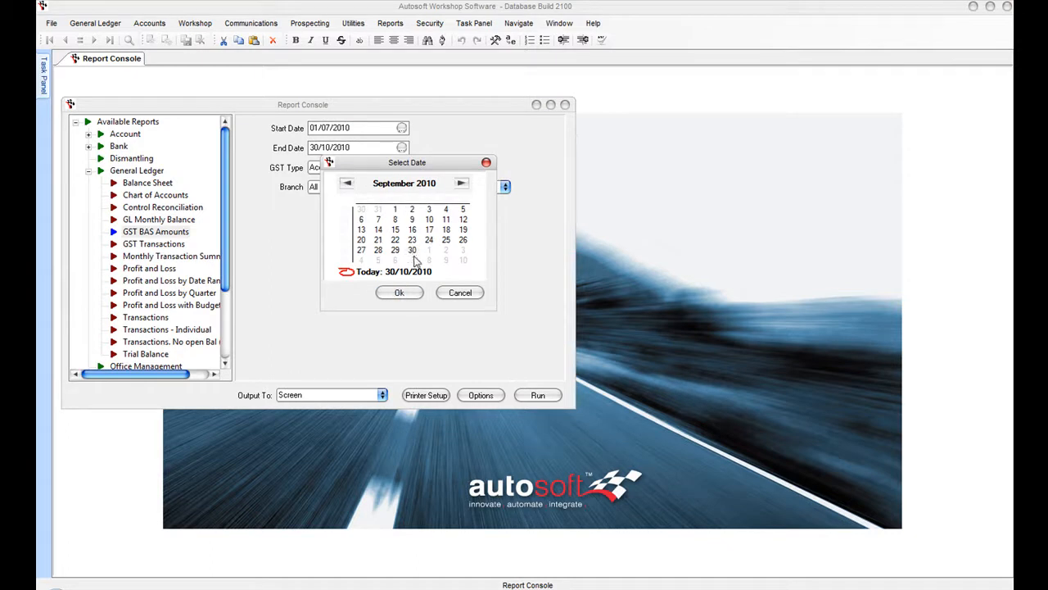
click(399, 293)
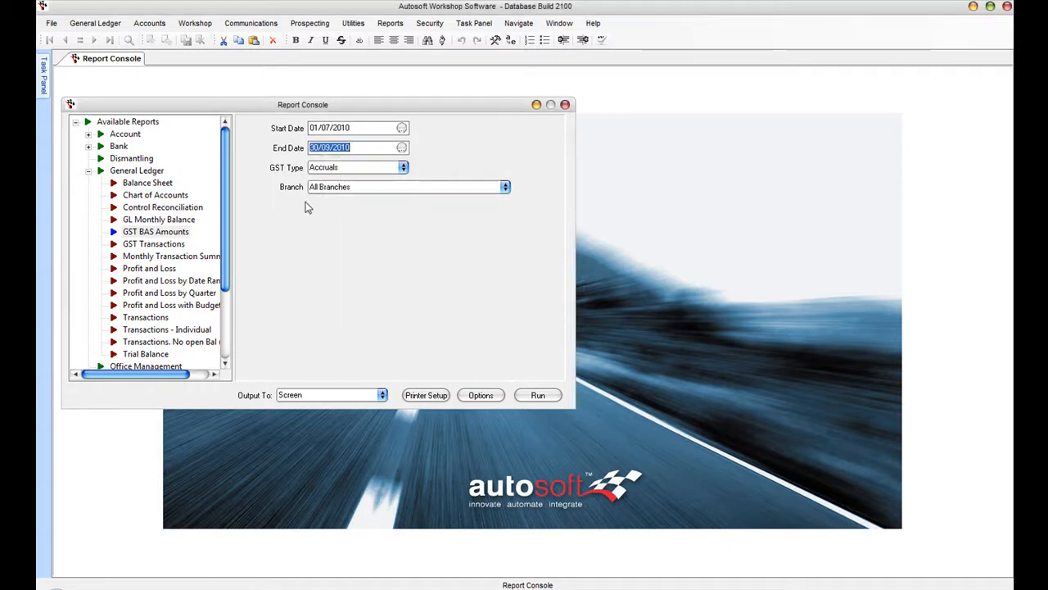
- Keep Accruals as the GST type, run the report, then close the viewer
click(403, 167)
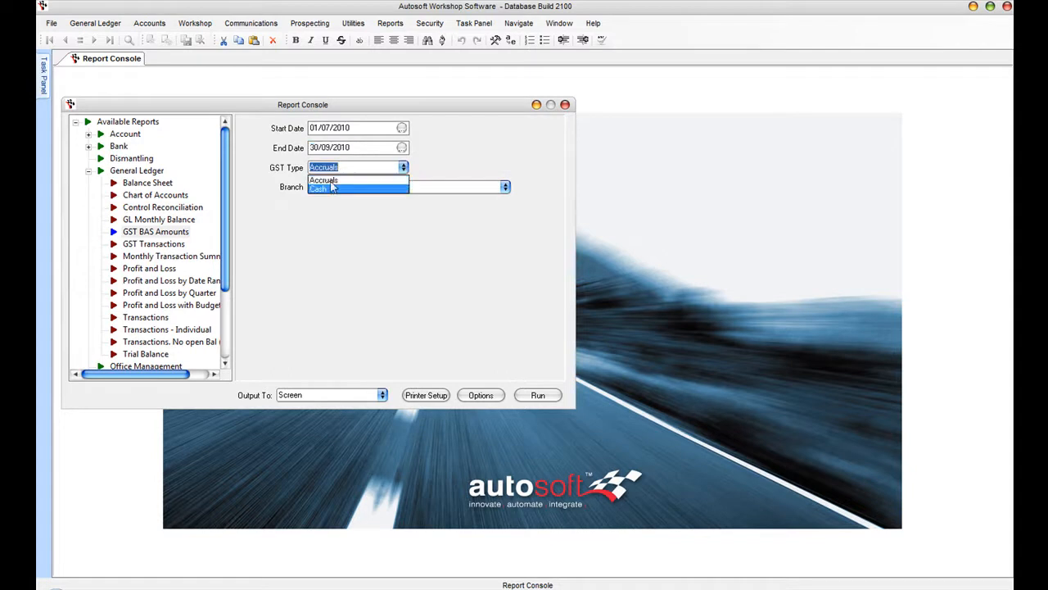
click(289, 170)
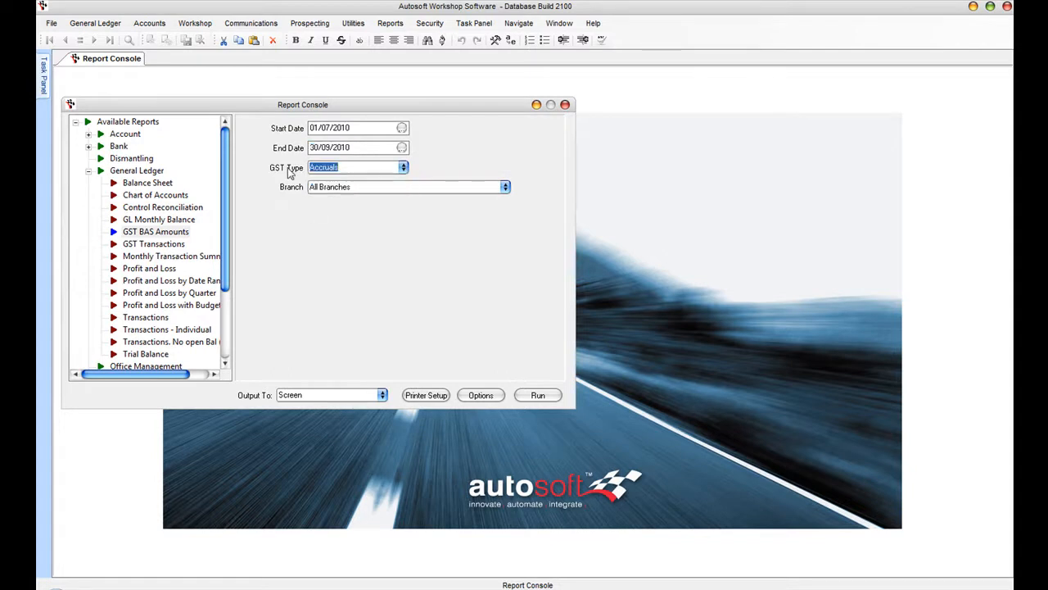
click(538, 395)
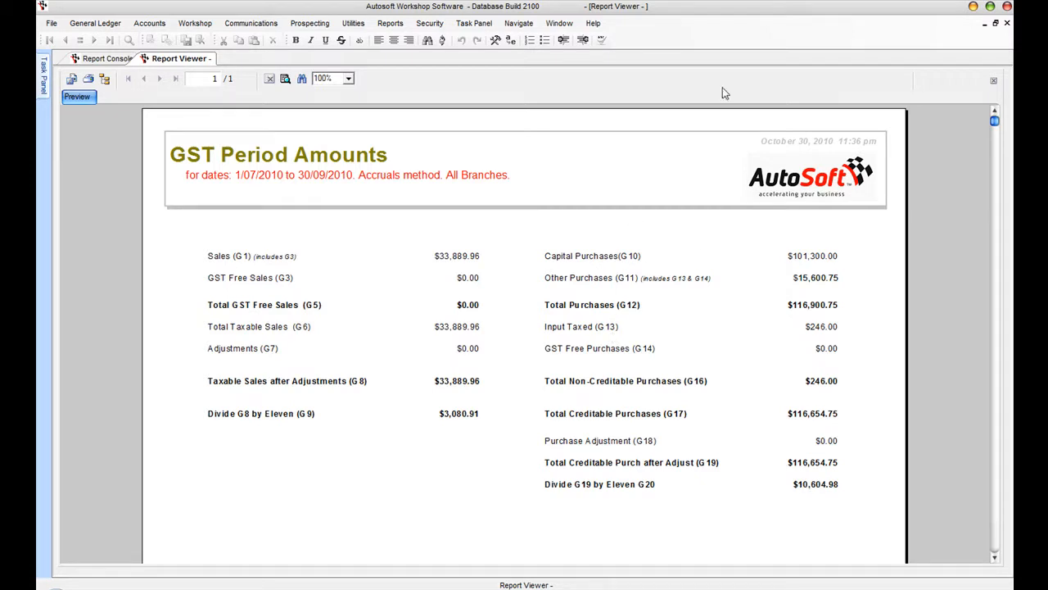
click(1007, 25)
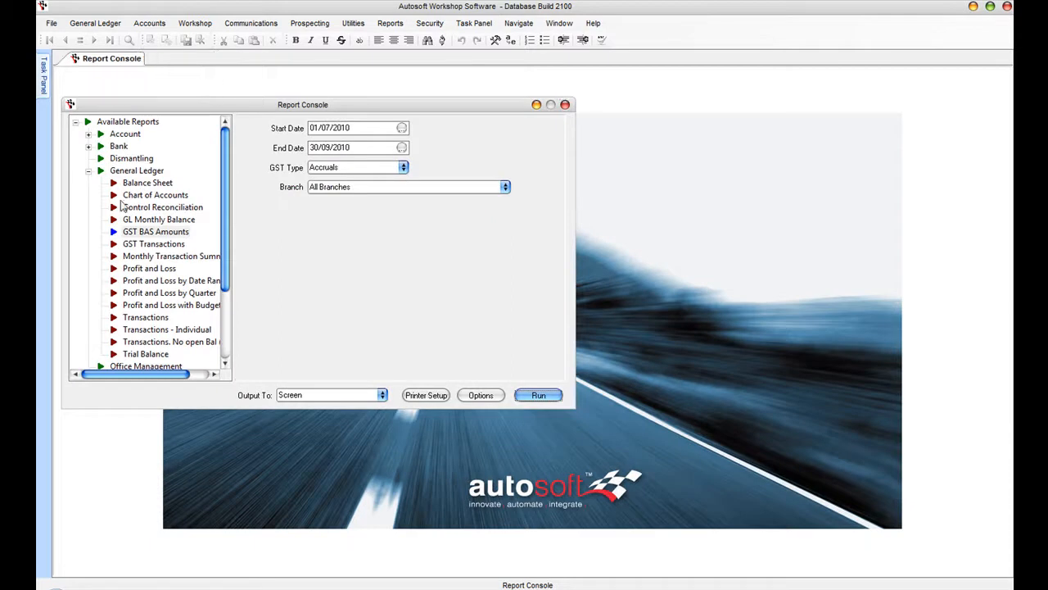
- Select GST Transactions for the period 01/07/2010 to 30/09/2010
click(153, 244)
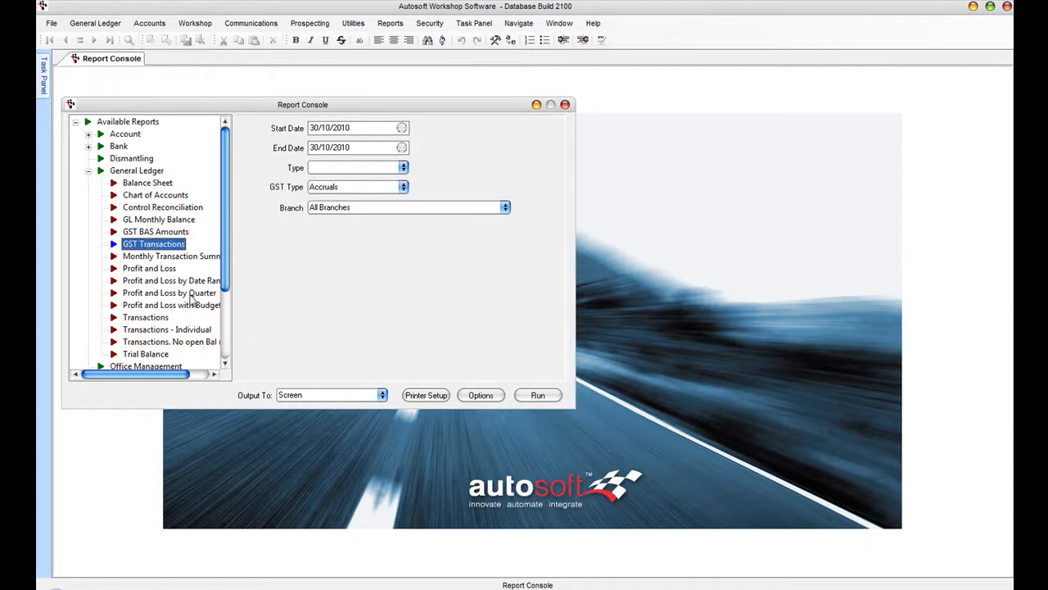
click(402, 128)
click(347, 165)
click(346, 166)
click(346, 165)
click(411, 190)
click(399, 273)
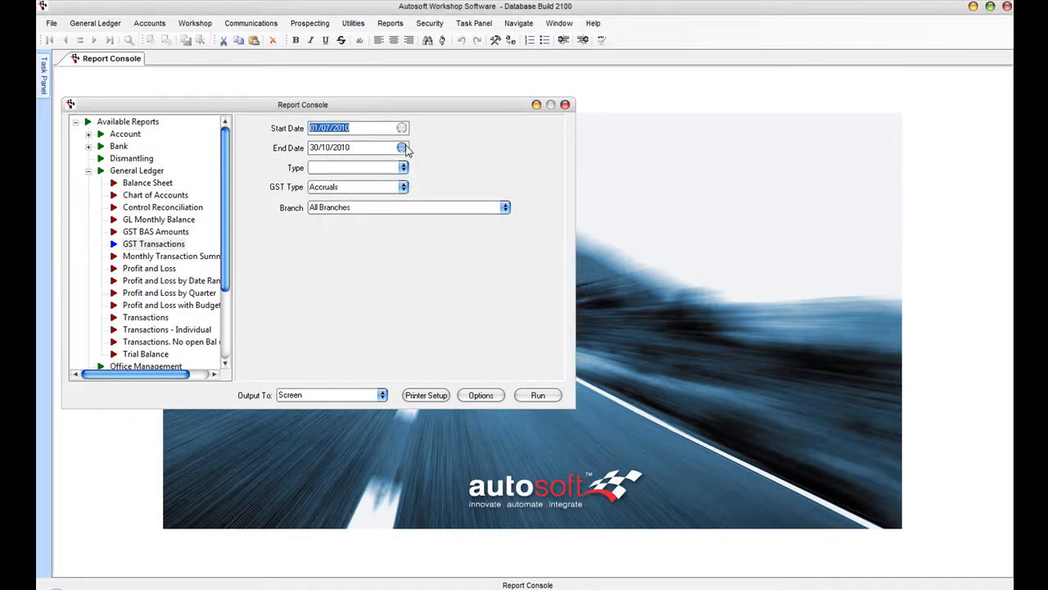
click(403, 148)
click(398, 185)
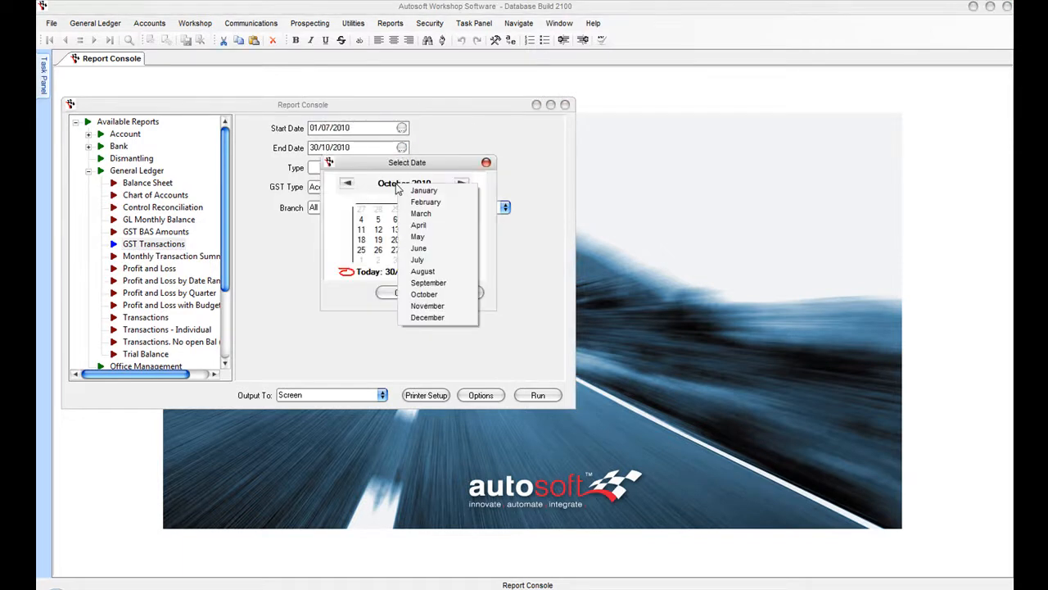
click(420, 283)
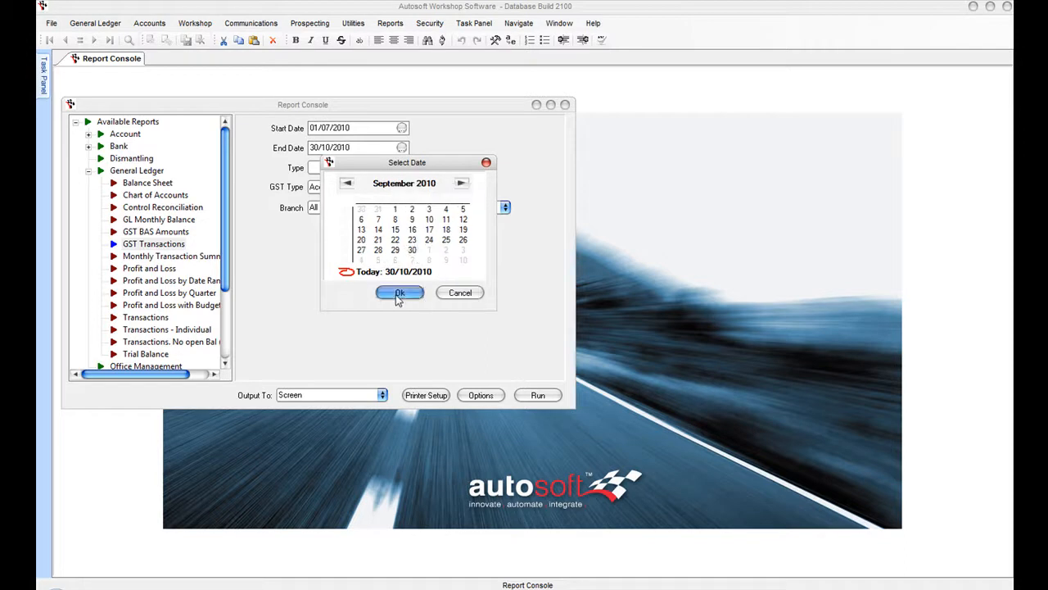
click(399, 292)
- Run the report, then rerun it for Sales (G1) and close it
click(547, 399)
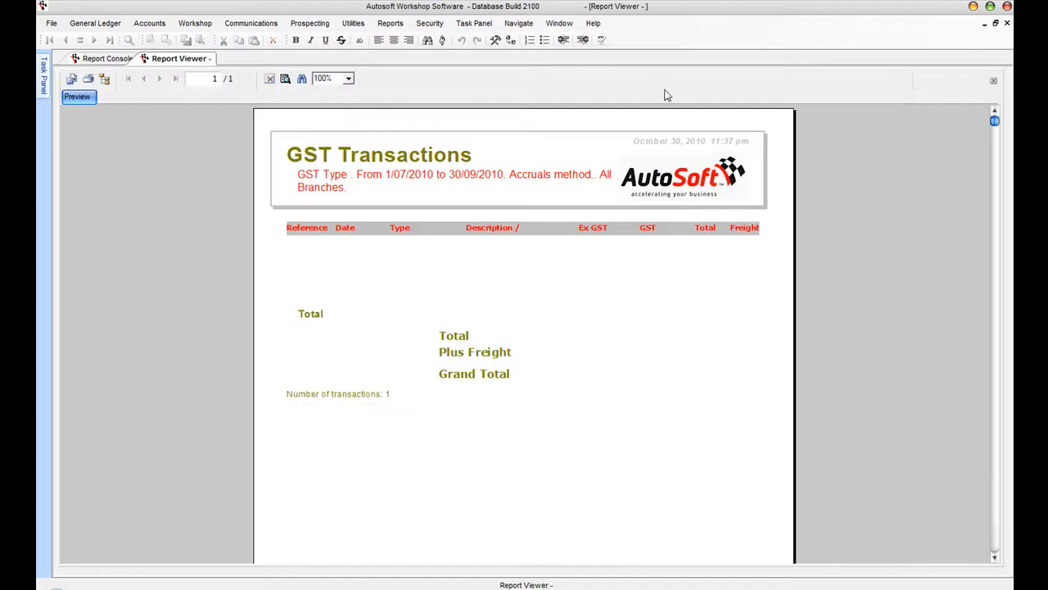
click(1006, 23)
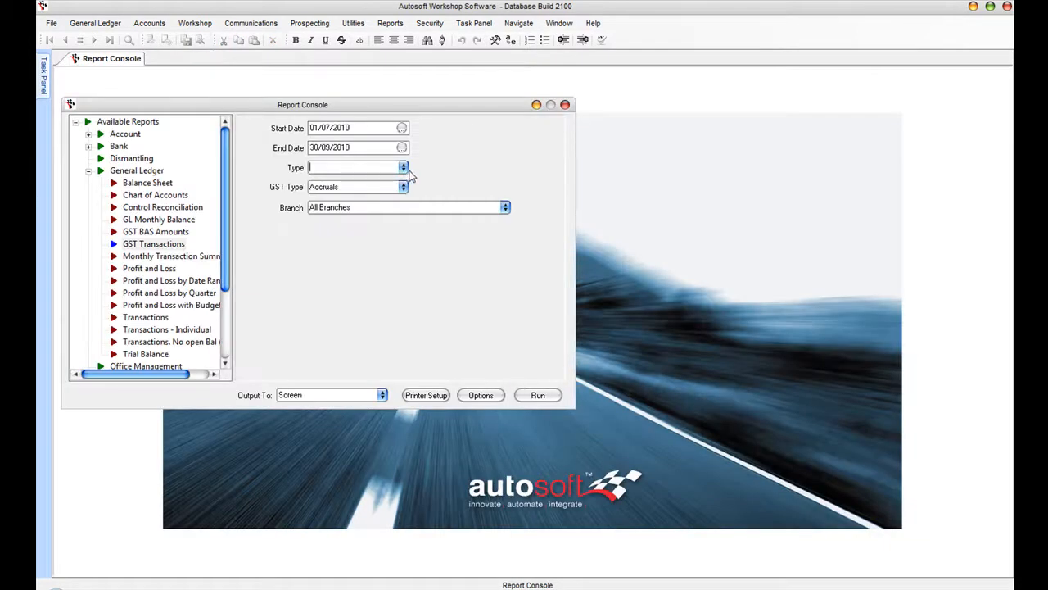
click(403, 167)
click(357, 180)
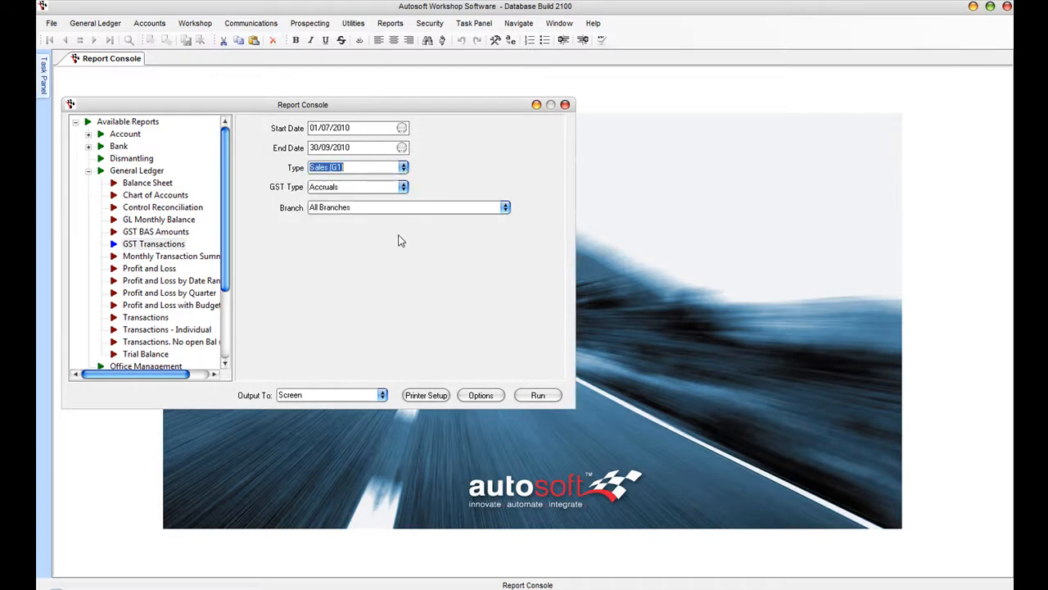
click(538, 396)
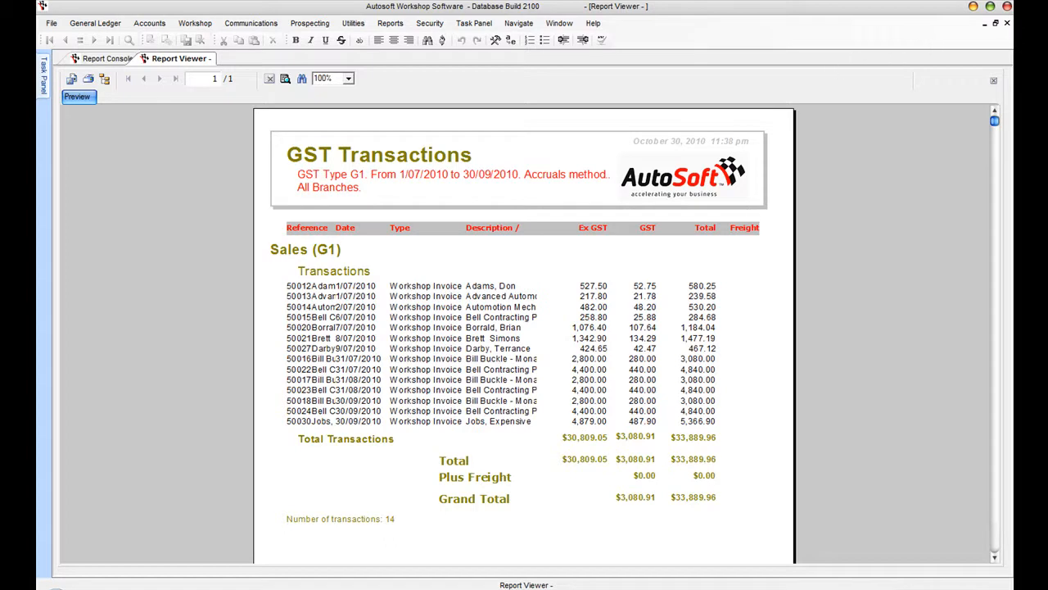
click(1009, 26)
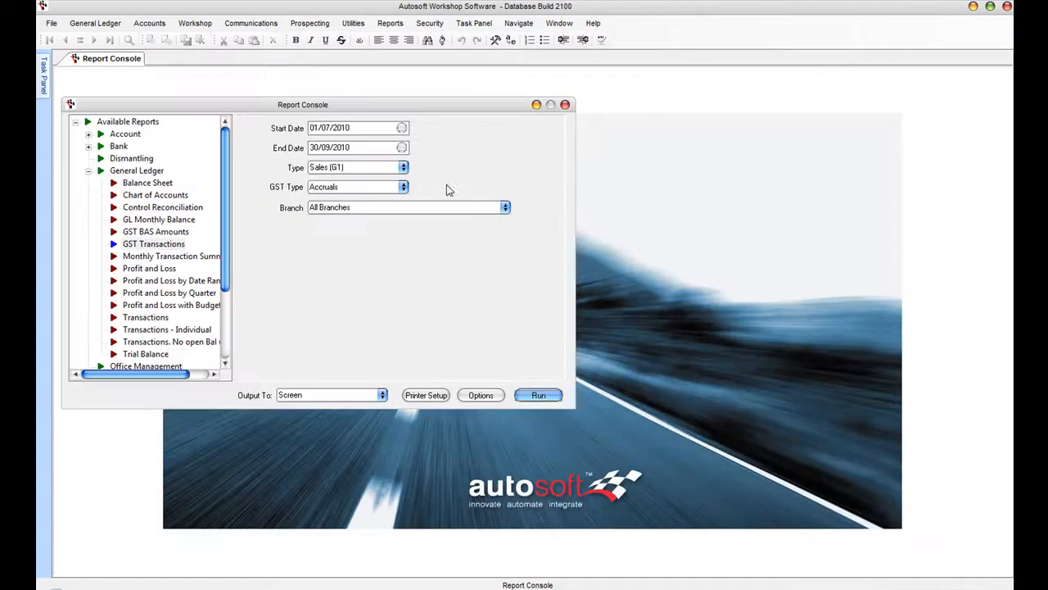
- Run GST Transactions for Other Acquisitions (G11) and scroll down to its totals
click(397, 167)
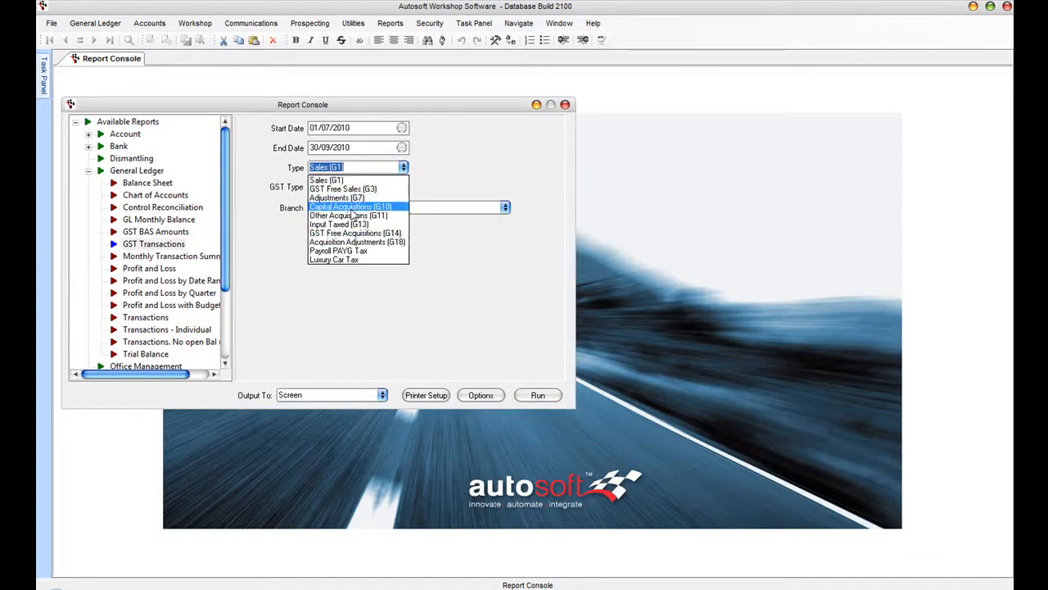
click(353, 216)
click(542, 395)
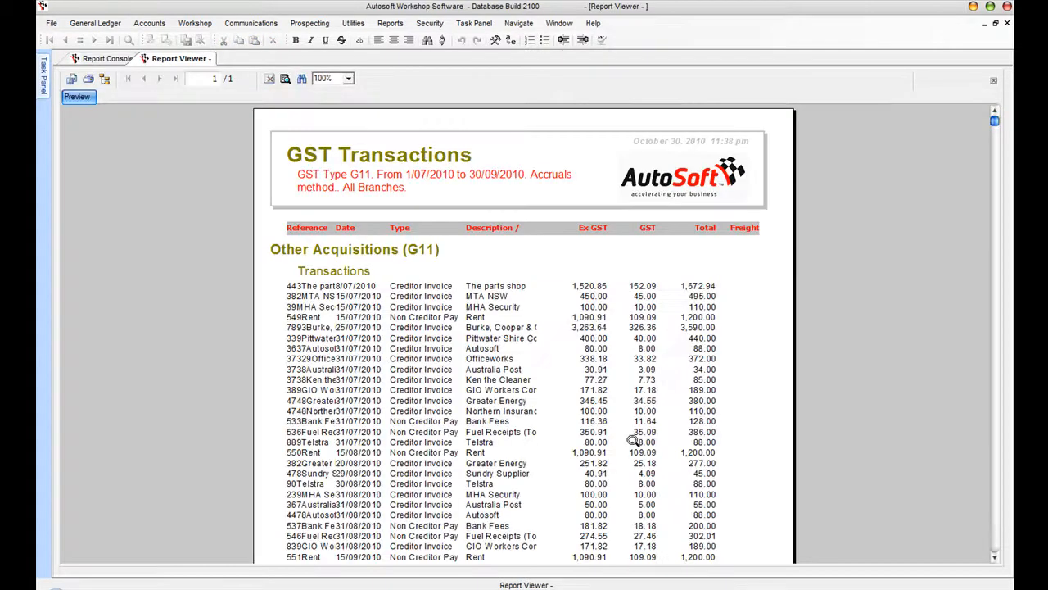
click(994, 558)
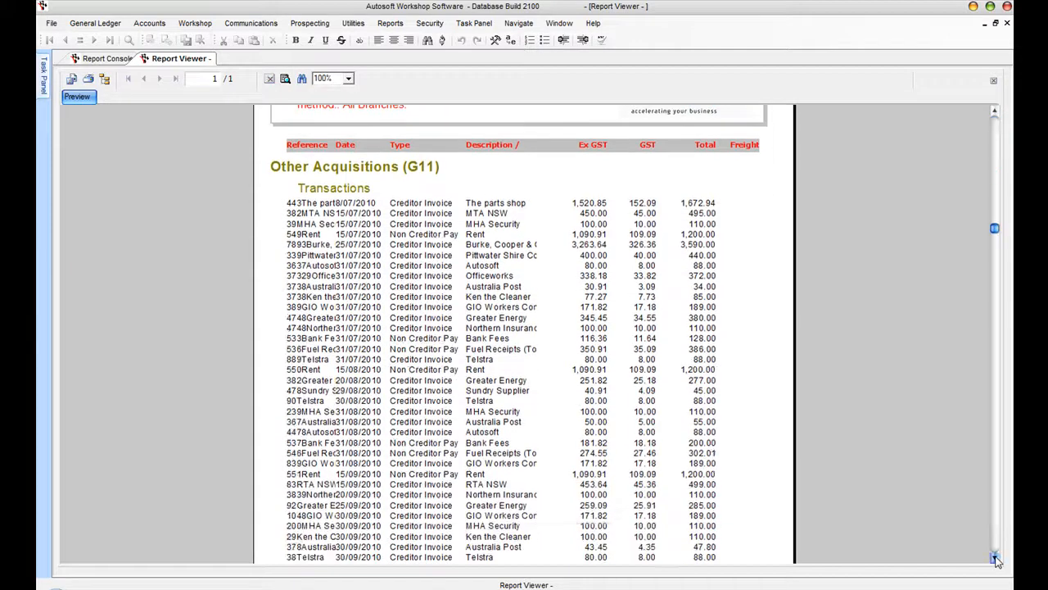
click(995, 557)
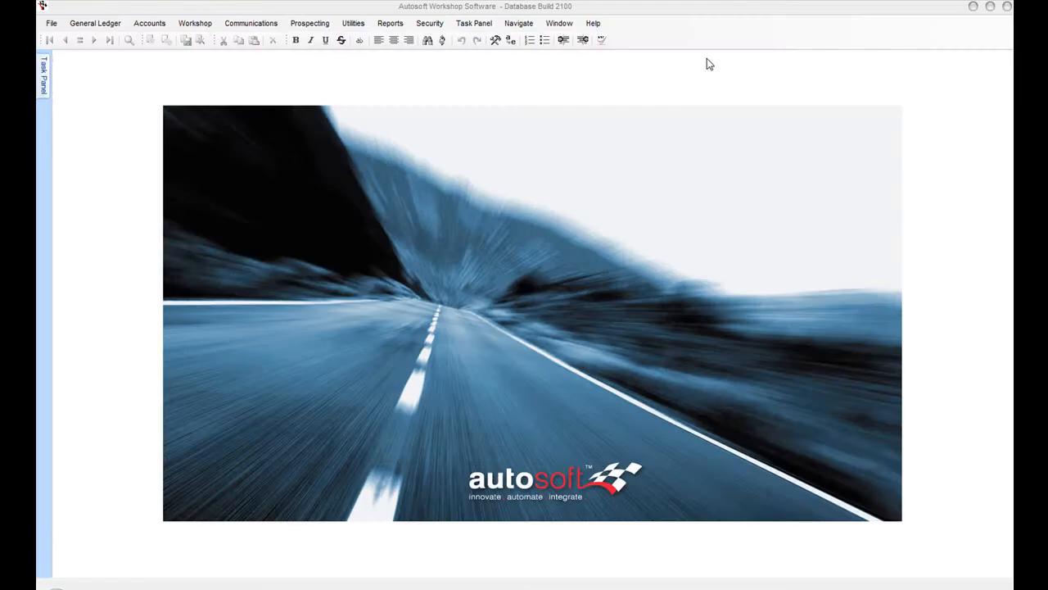
- Open General Ledger Accounts and enlarge the account lookup list
click(95, 24)
click(98, 39)
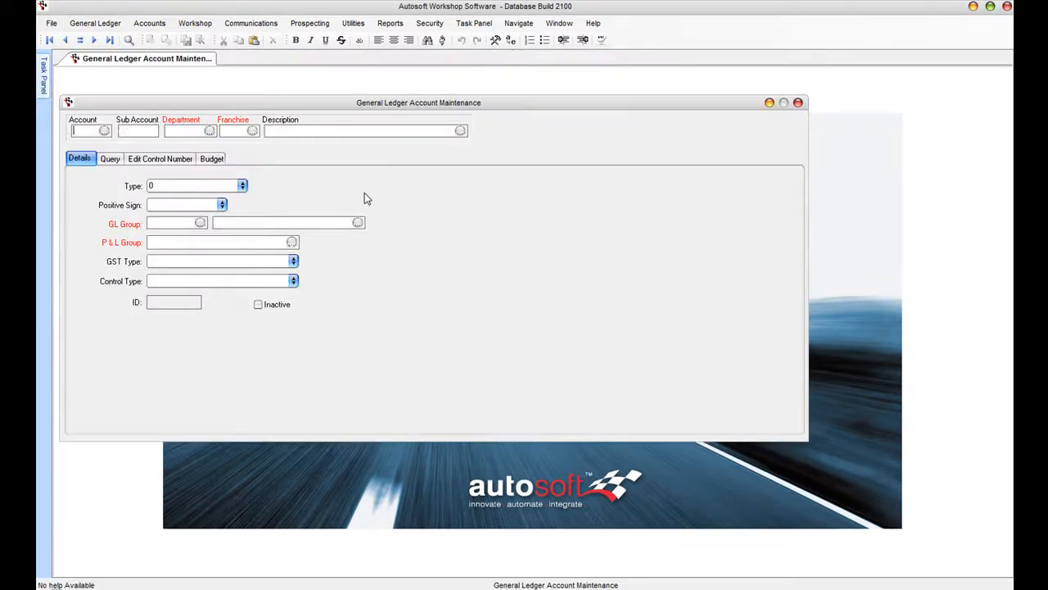
click(104, 131)
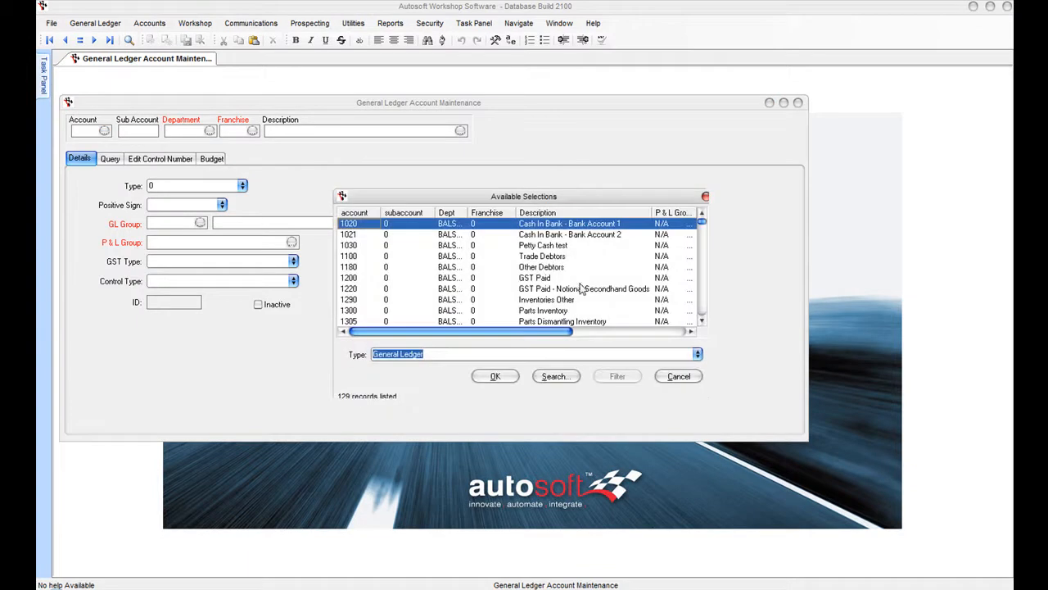
drag(701, 398, 873, 475)
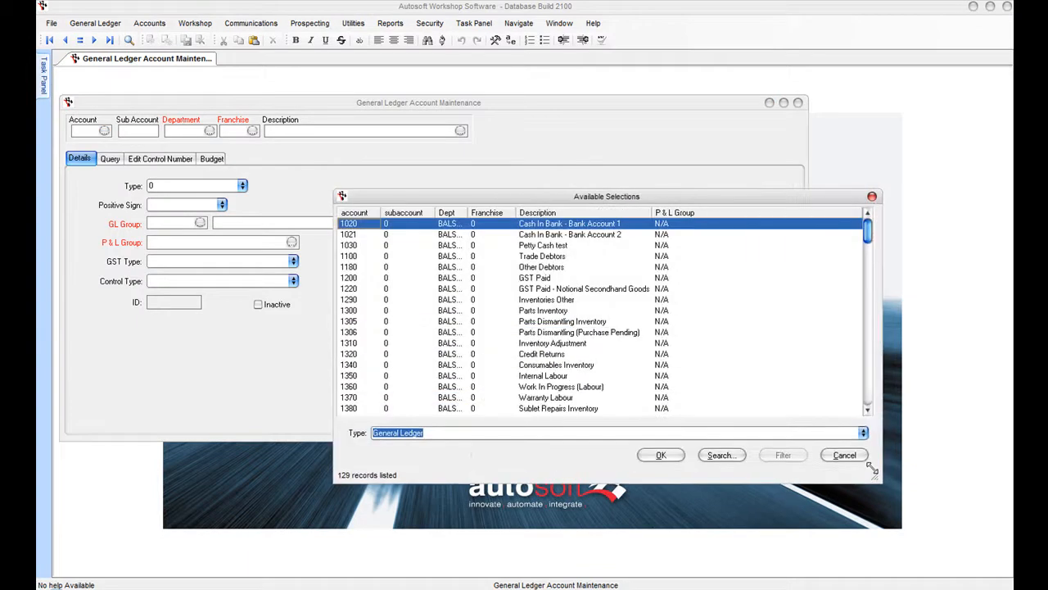
- Page through the accounts and load account 3640 Sales - Service Parts
click(870, 385)
click(870, 385)
click(870, 385)
click(869, 385)
click(869, 385)
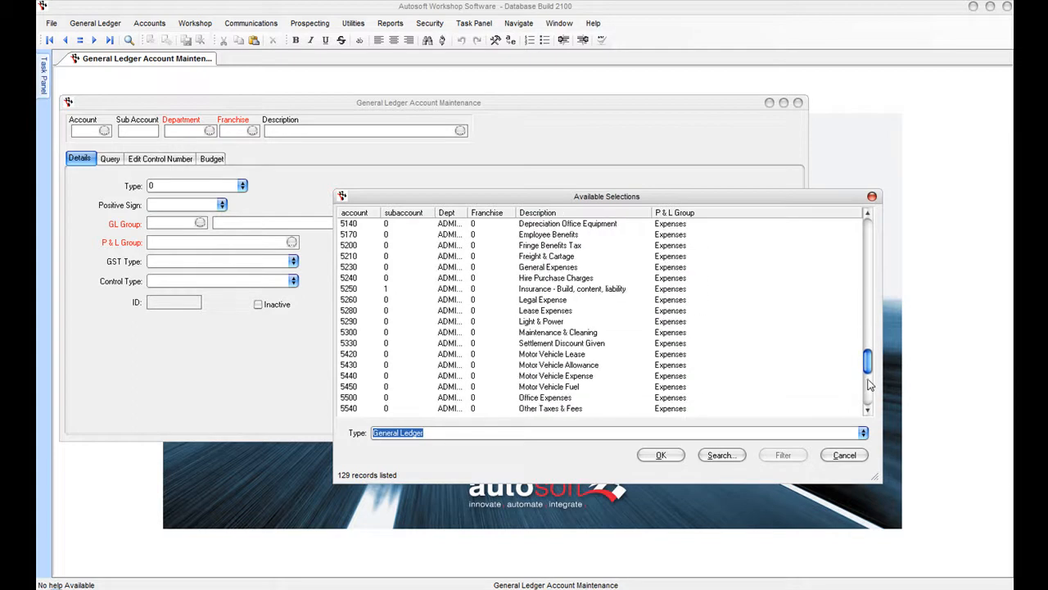
click(871, 396)
click(869, 240)
click(869, 240)
click(869, 240)
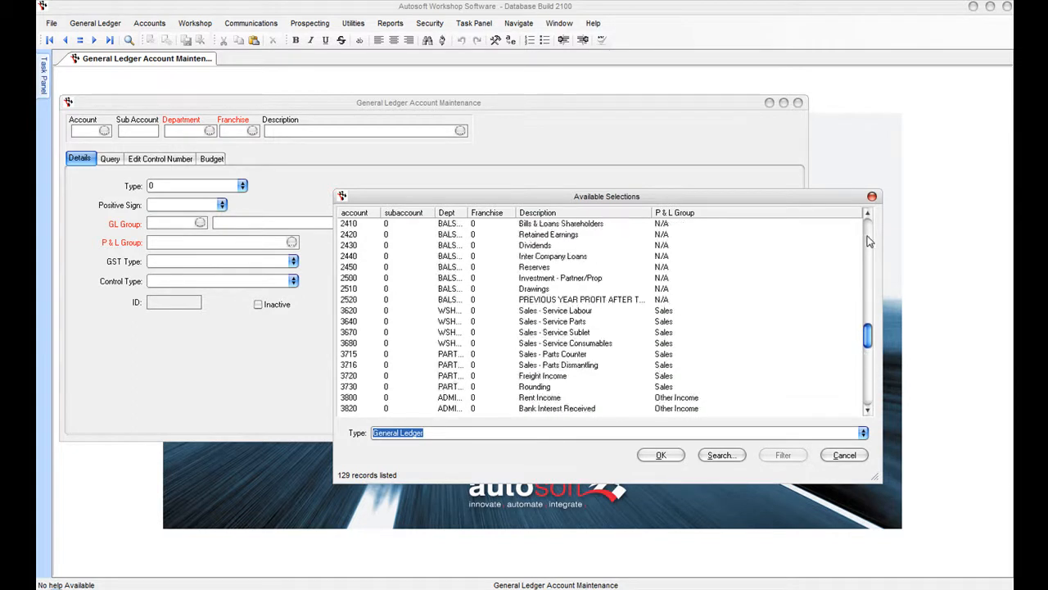
click(537, 323)
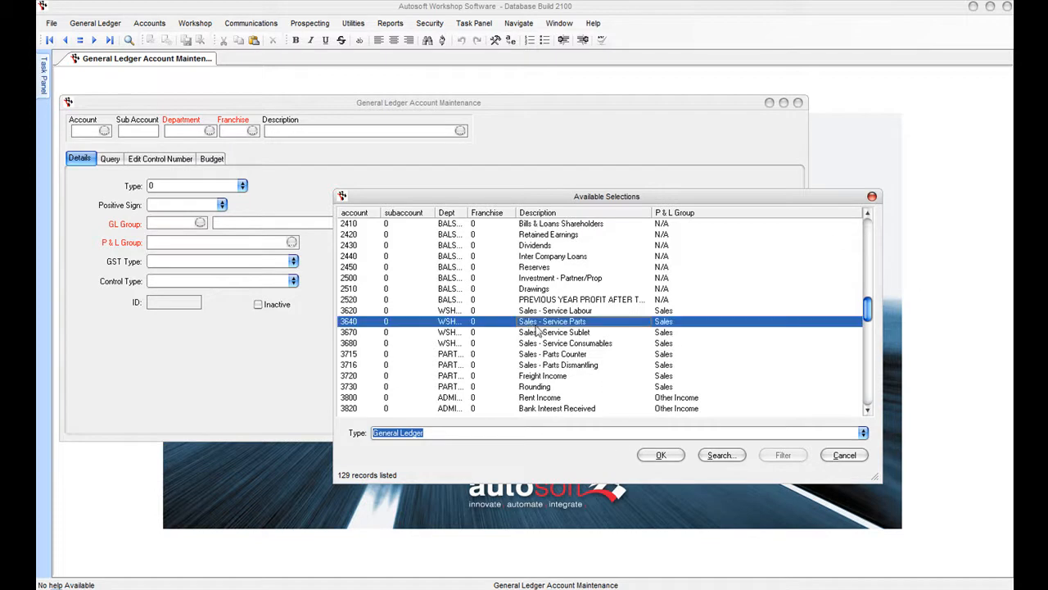
click(660, 455)
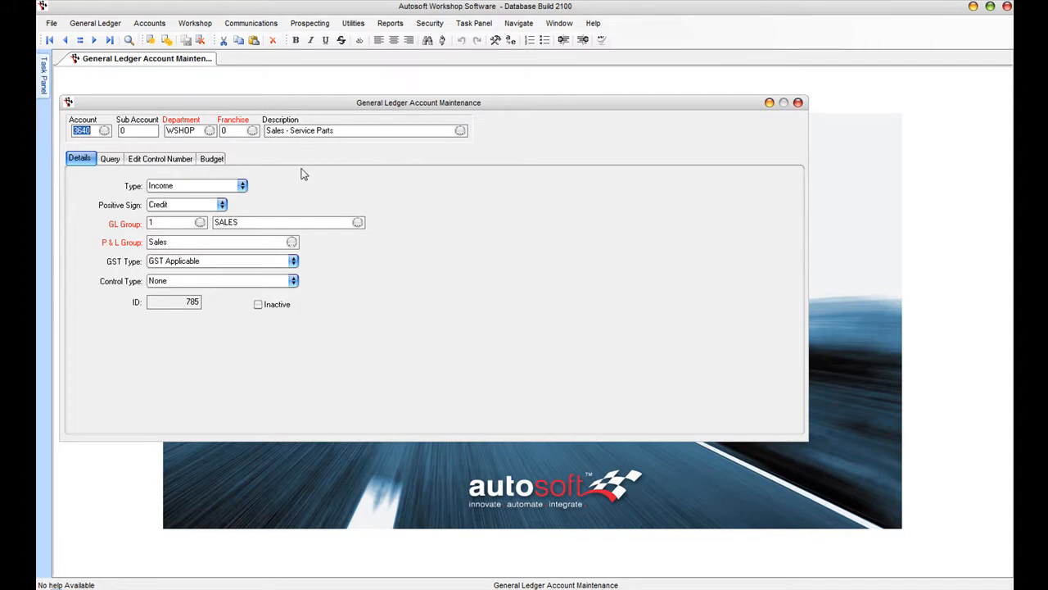
- Browse the lookup to 5200 Fringe Benefits Tax, cancel it, and show the Query page
click(105, 131)
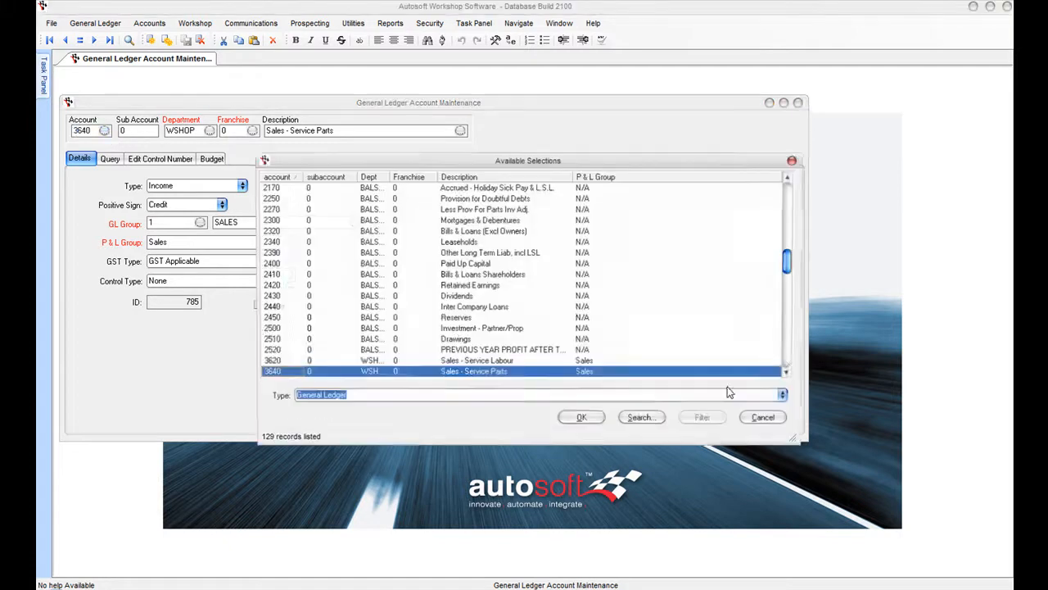
scroll(788, 358, down, 5)
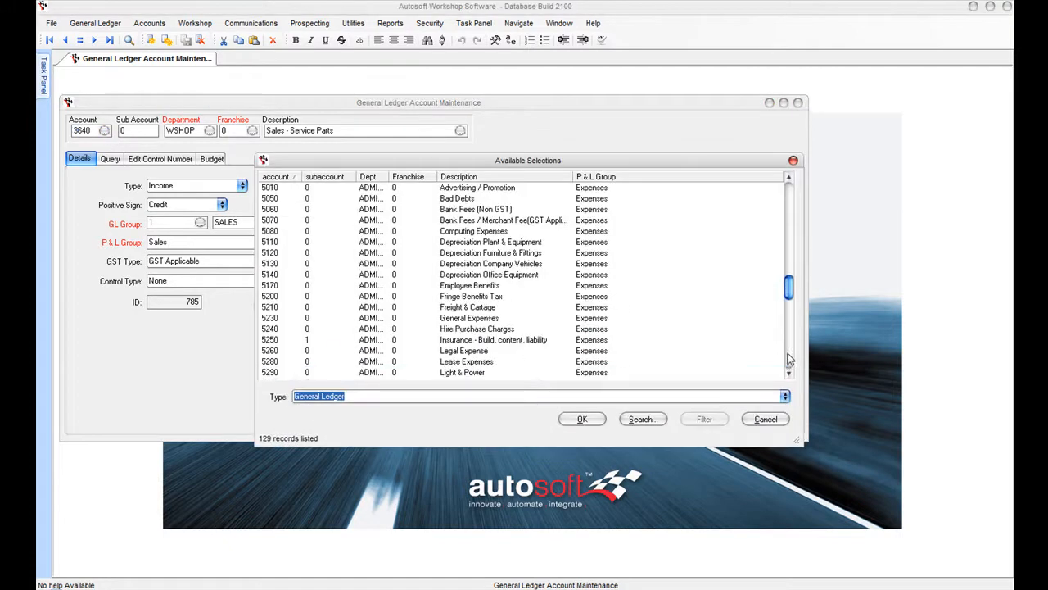
click(459, 299)
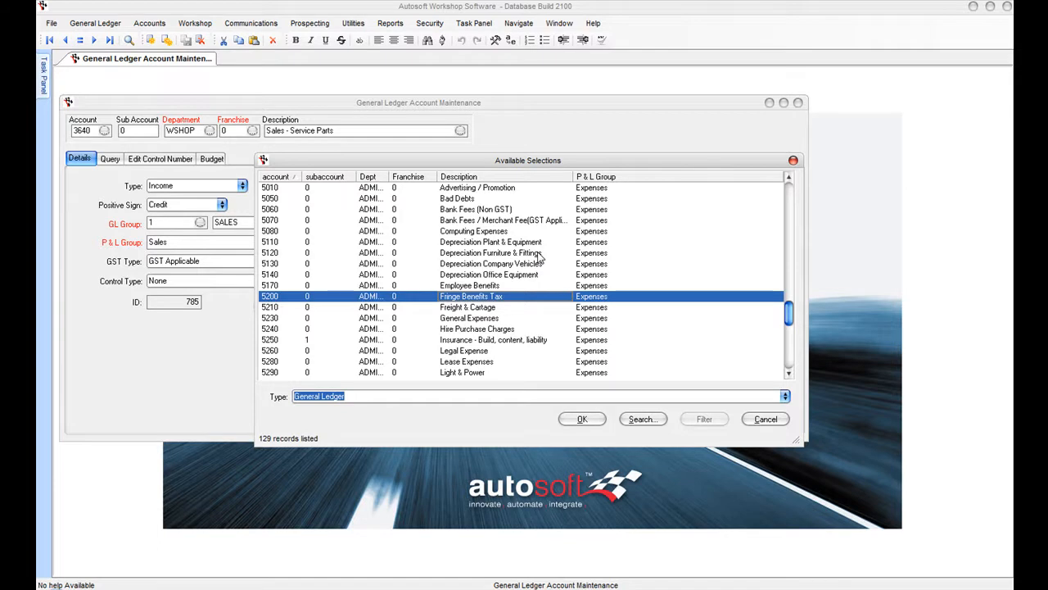
click(763, 419)
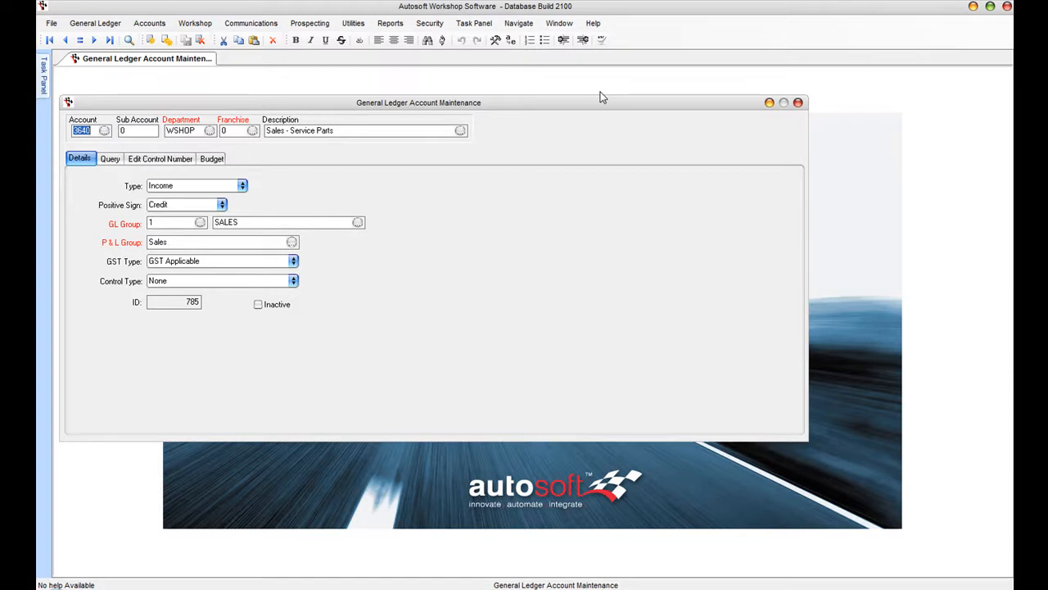
click(112, 162)
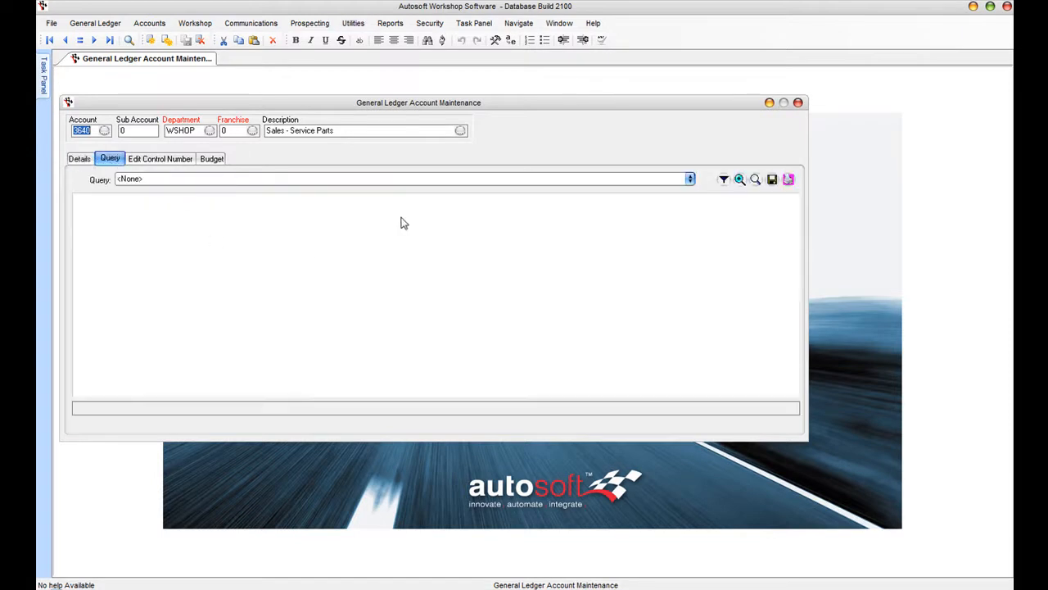
- Run 1 GL Transaction History on account 3620 and open invoice 50030 from 30/09/2010
click(690, 178)
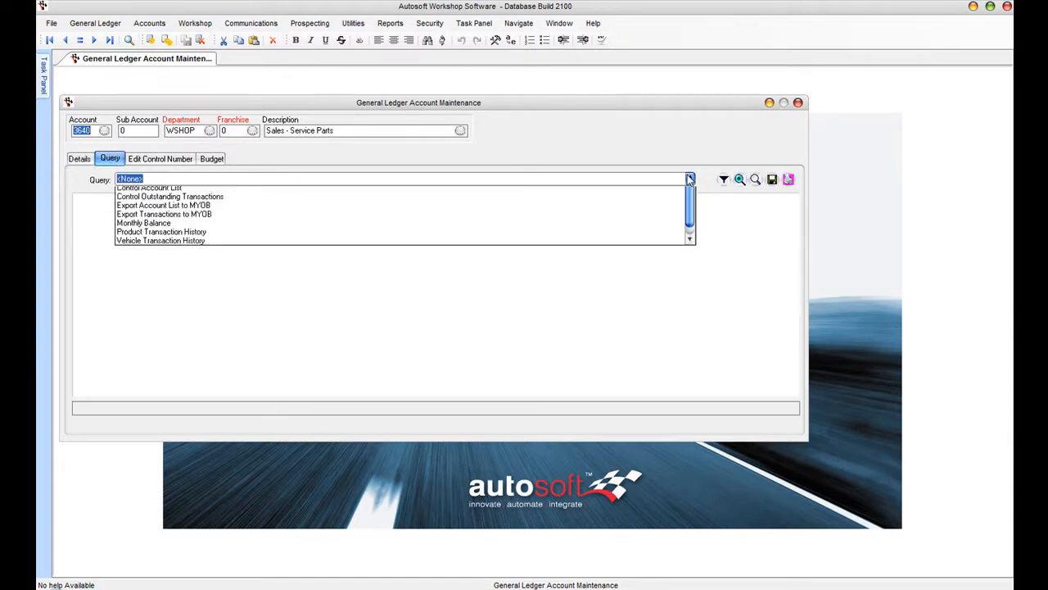
click(348, 198)
click(90, 131)
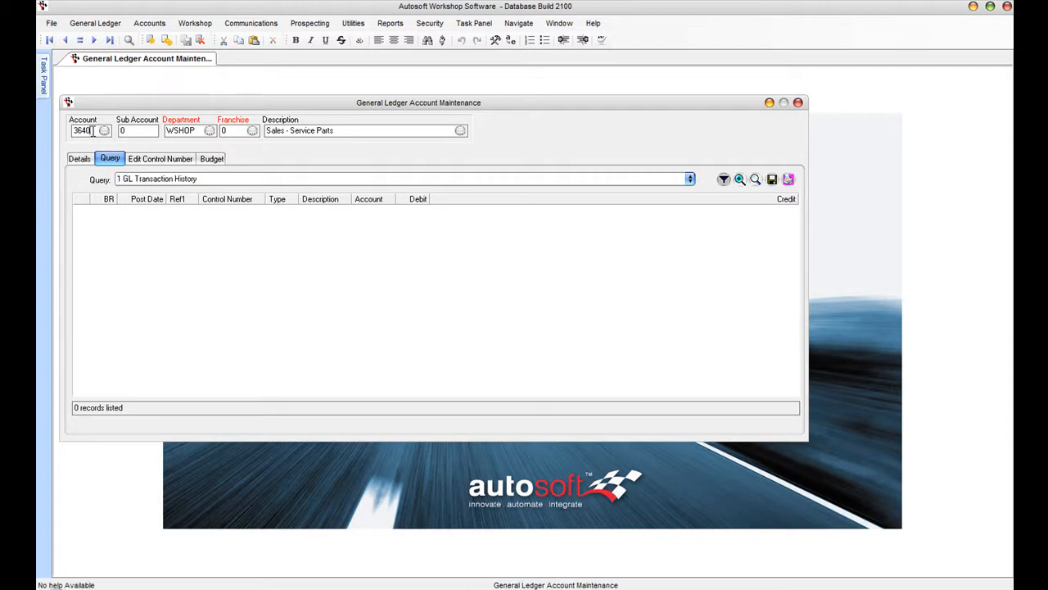
key(F7)
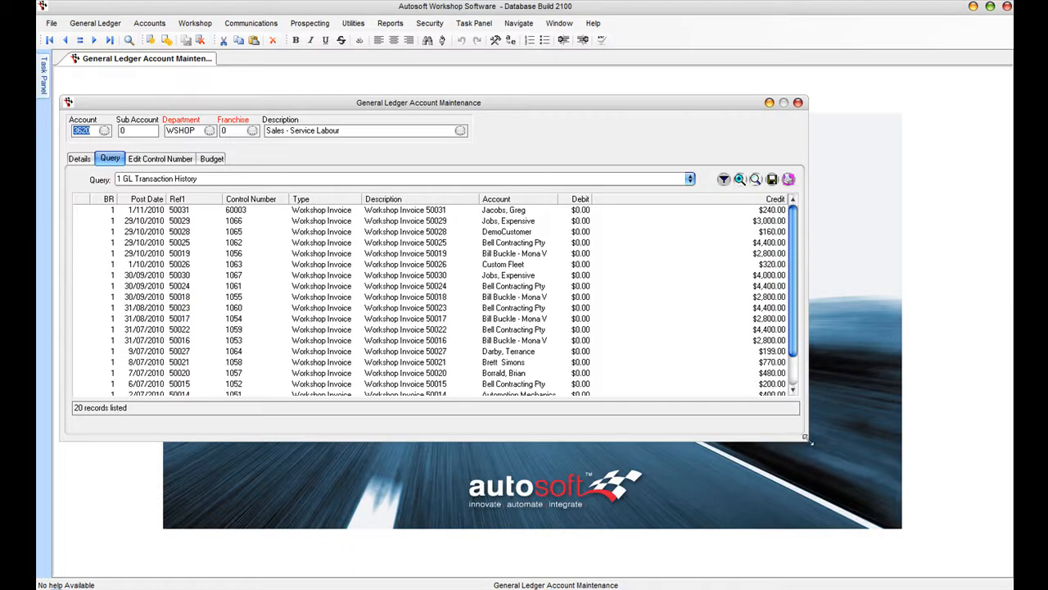
drag(809, 440, 851, 460)
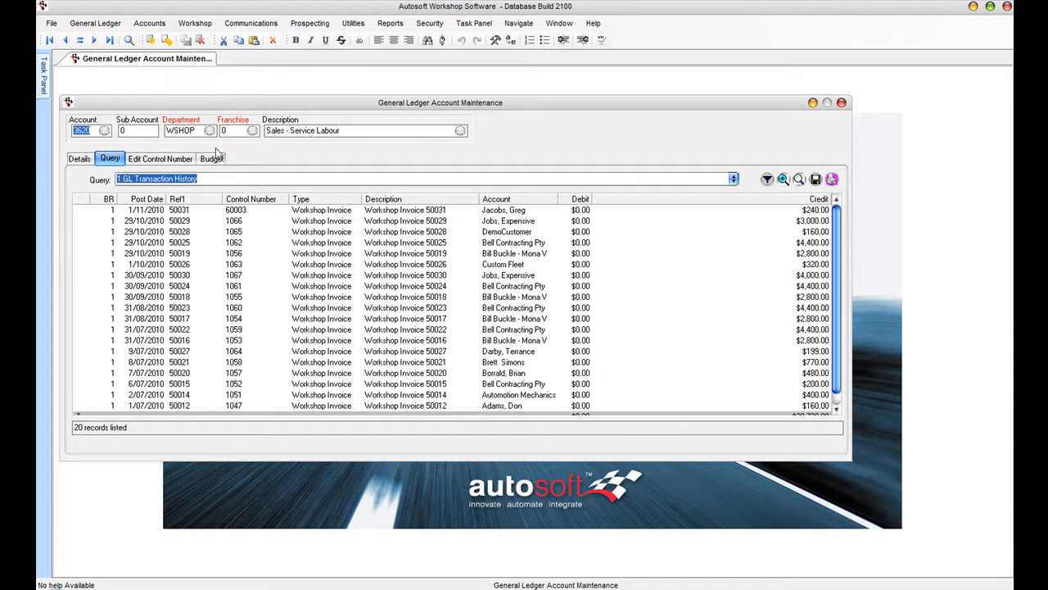
click(396, 278)
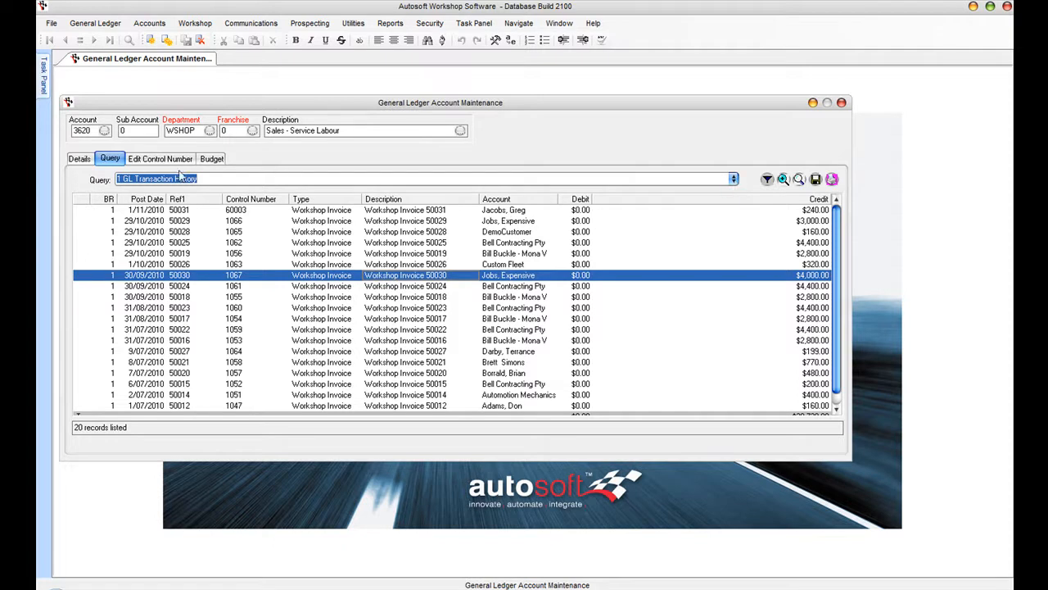
click(766, 178)
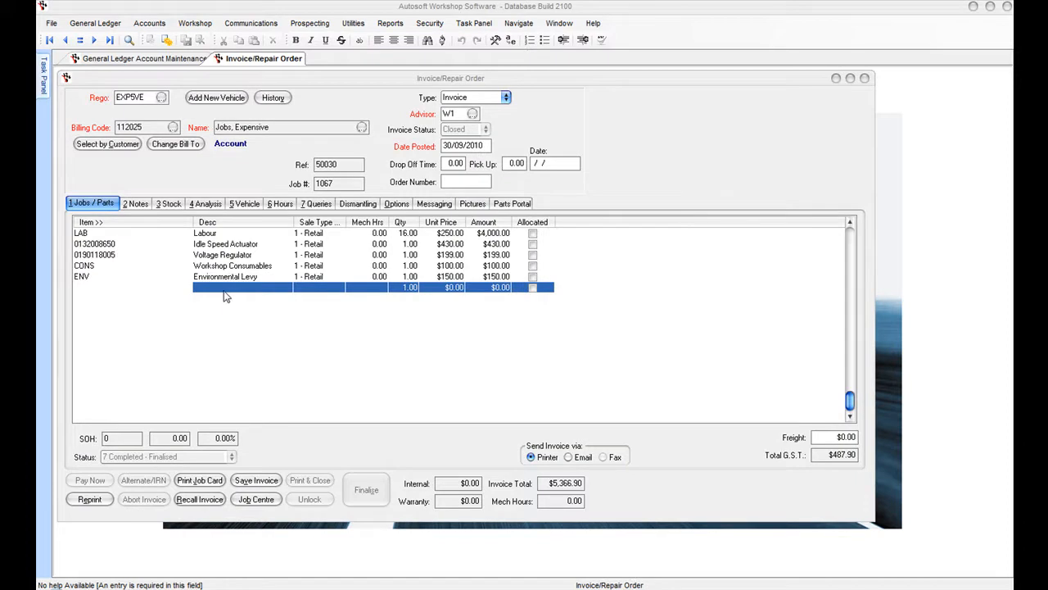
- Back in account maintenance, run the Balances - All Accounts query and scroll the list
click(132, 61)
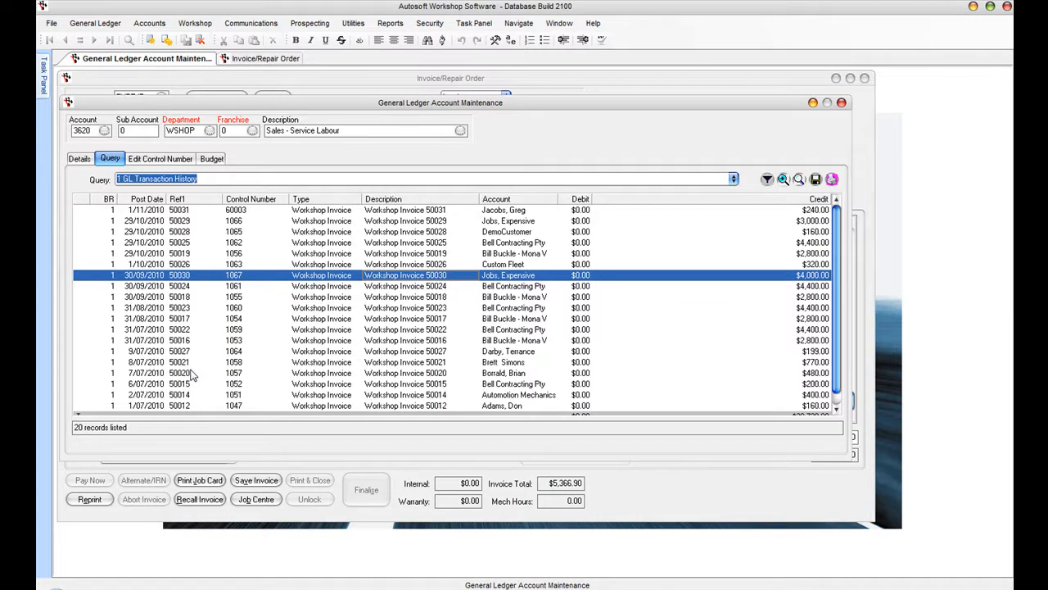
click(734, 179)
click(177, 206)
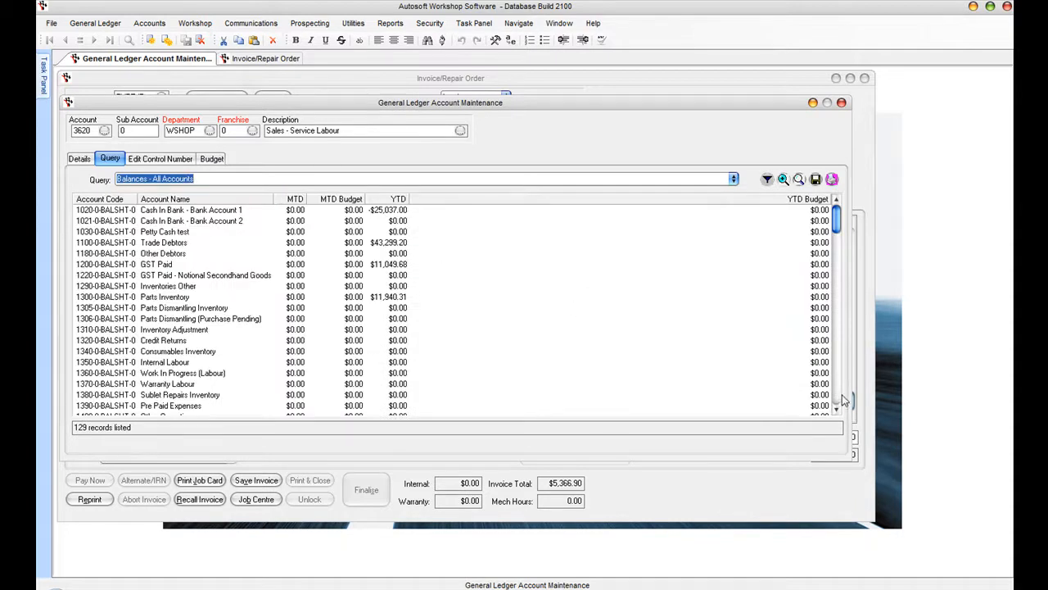
scroll(839, 398, down, 12)
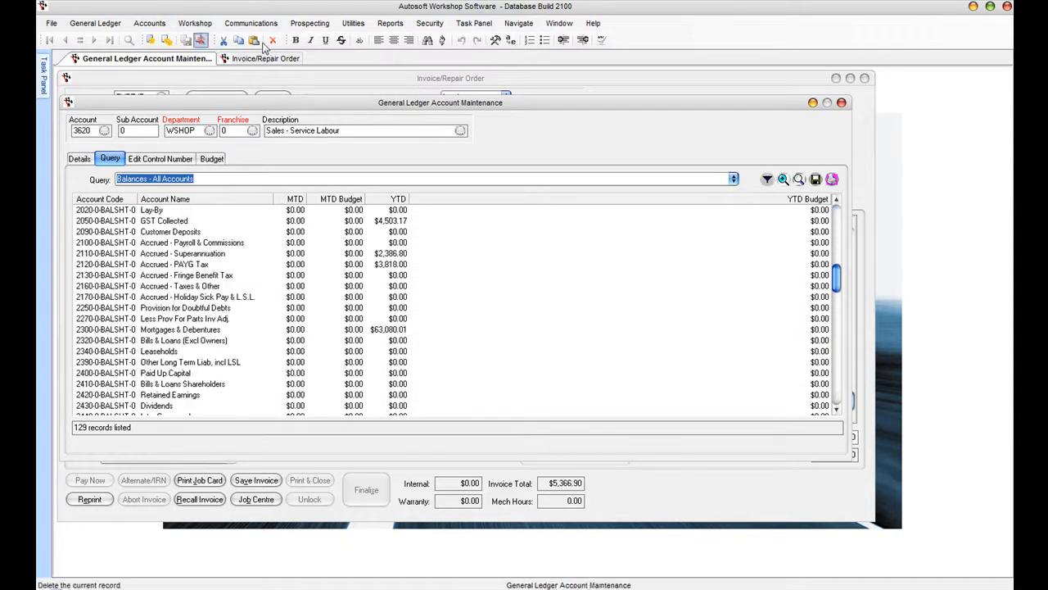
click(391, 23)
- Generate the Trial Balance as at 30/10/2010, check page 1, and return to account maintenance
click(413, 39)
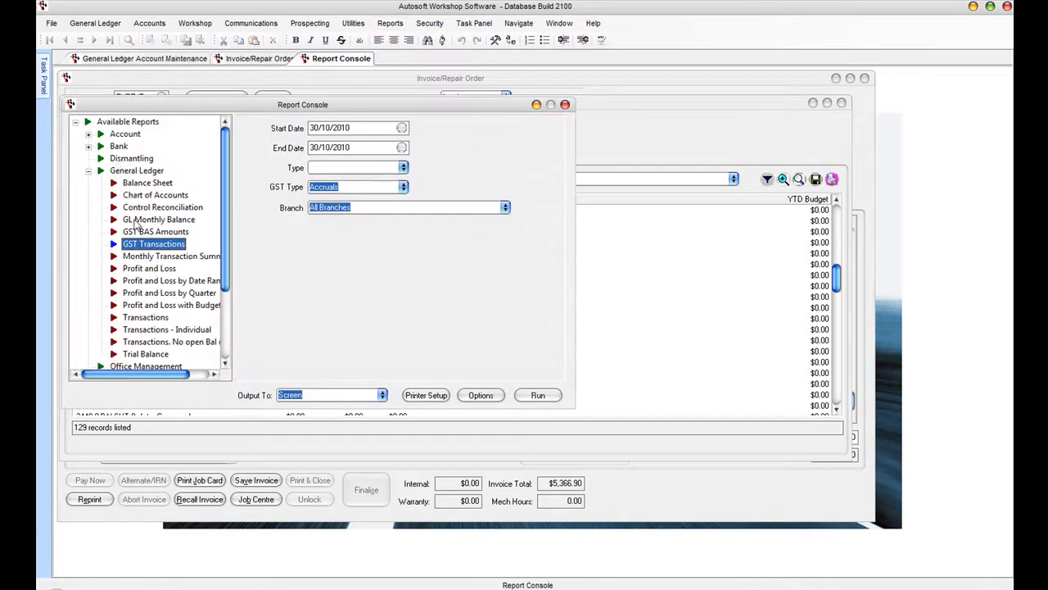
click(145, 353)
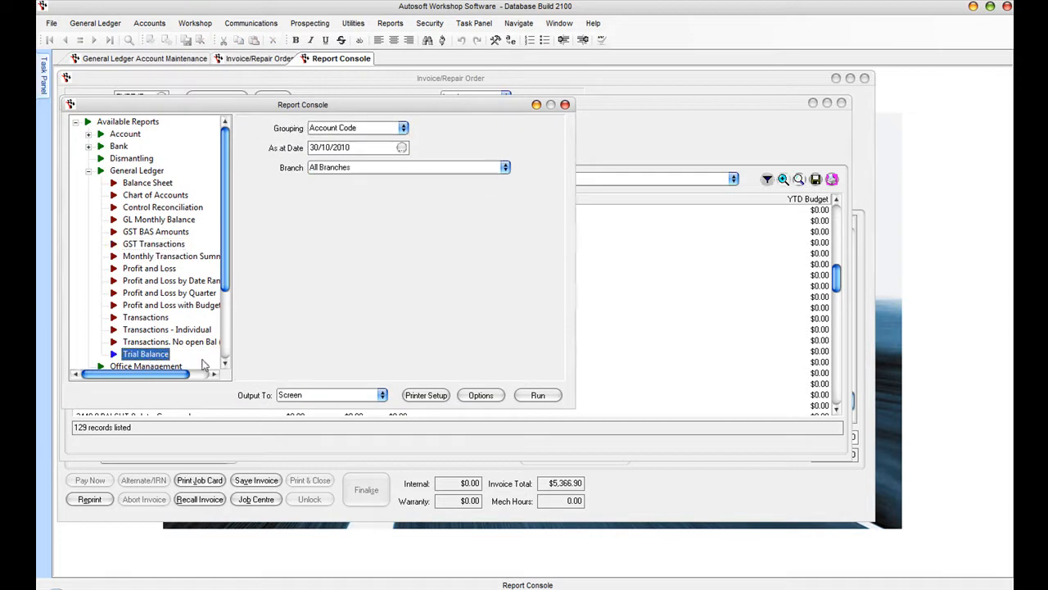
click(537, 394)
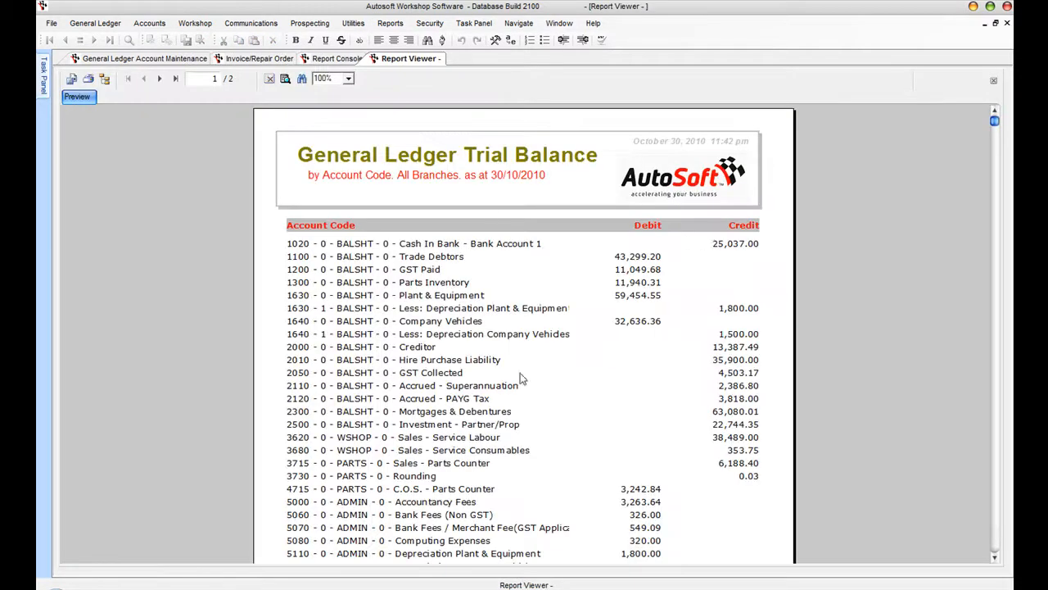
click(995, 536)
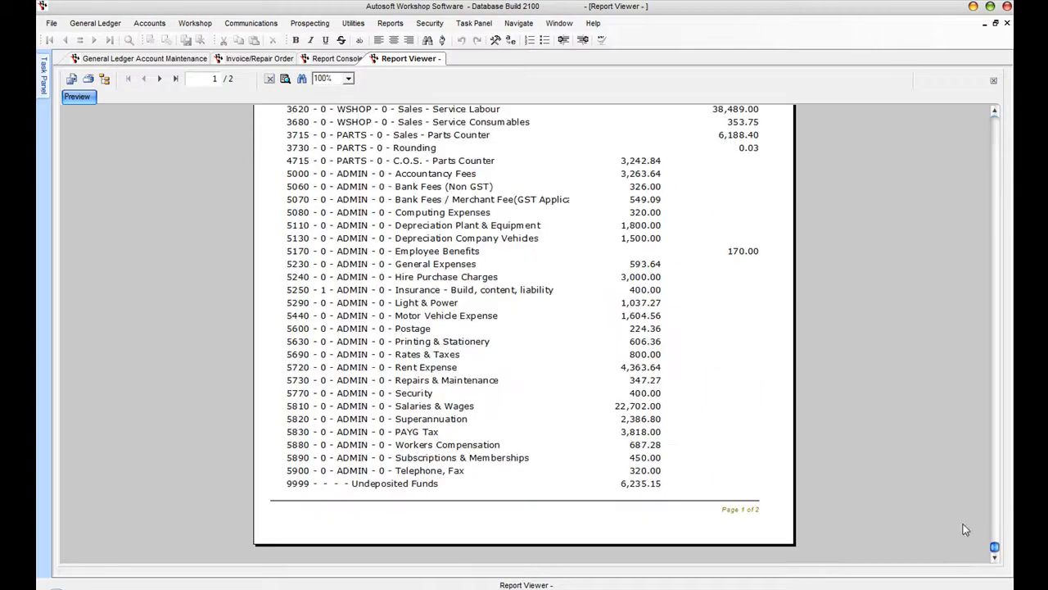
click(997, 141)
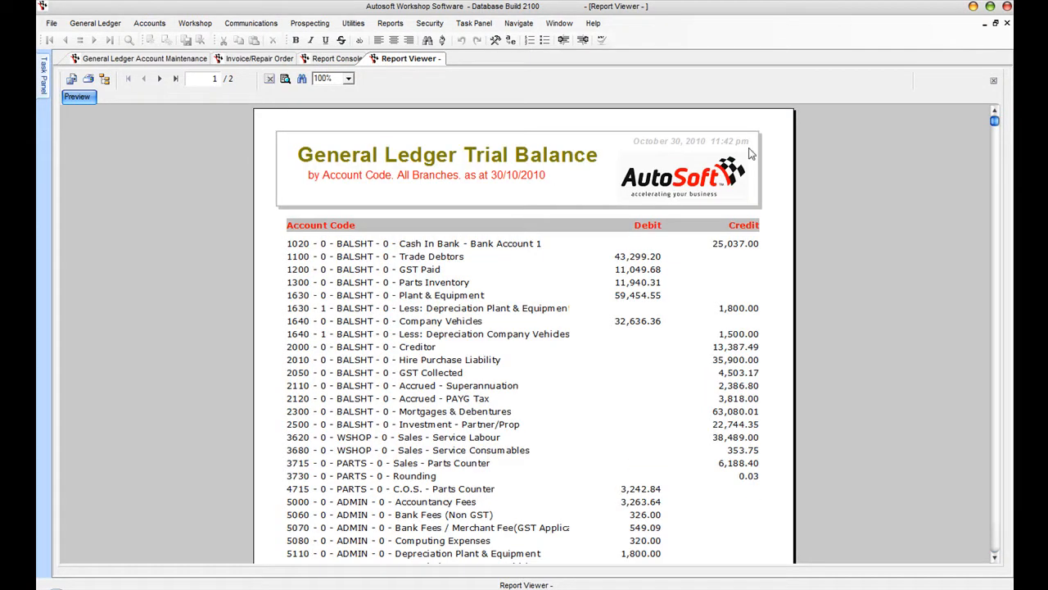
click(97, 59)
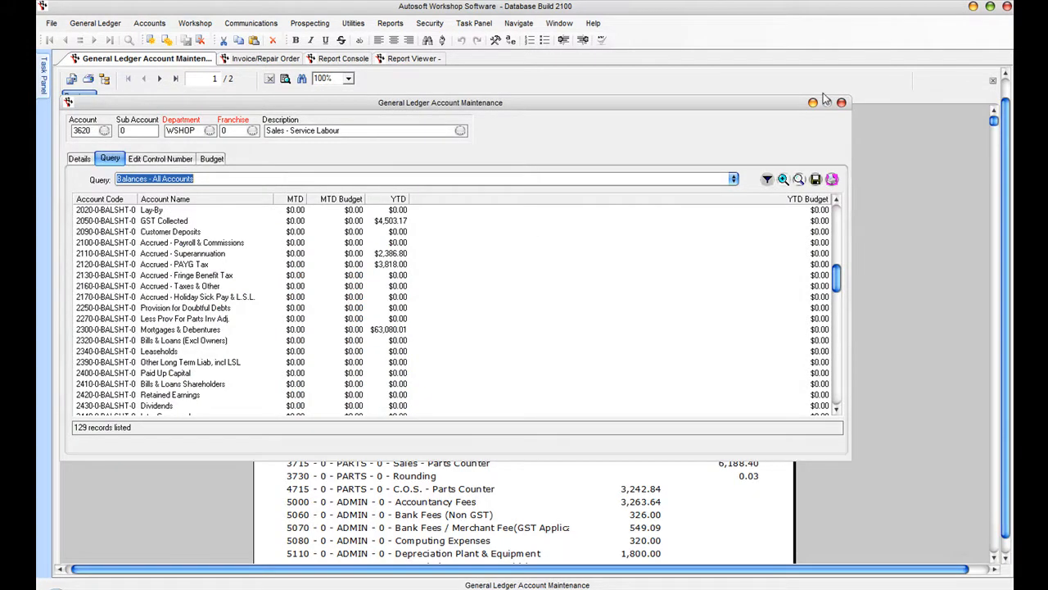
click(95, 23)
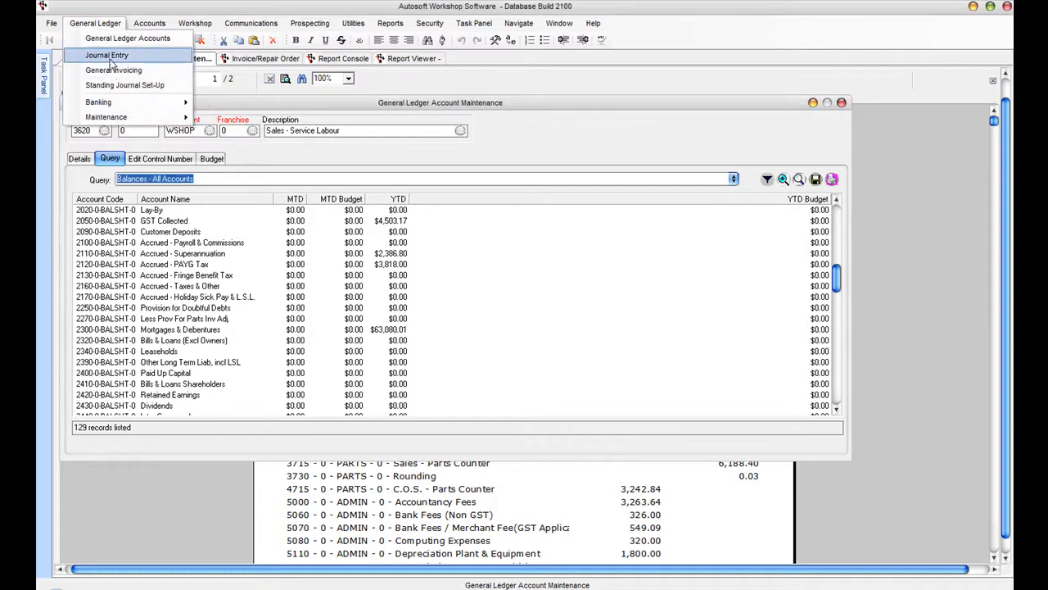
- Open a journal entry, recall the Hoists & Workshop journal 67, then clear the form
click(108, 56)
click(487, 106)
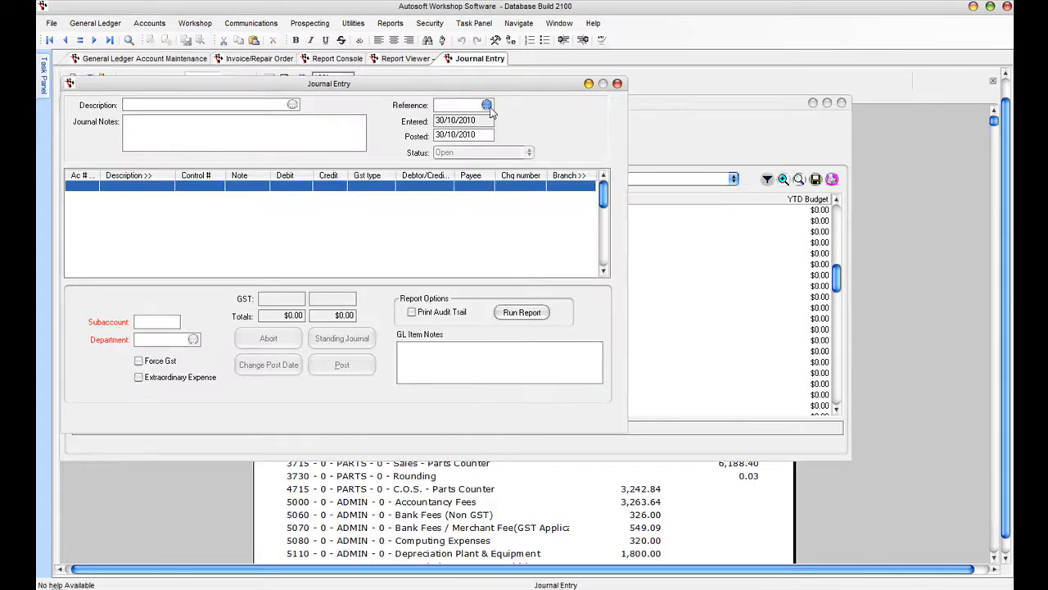
click(450, 236)
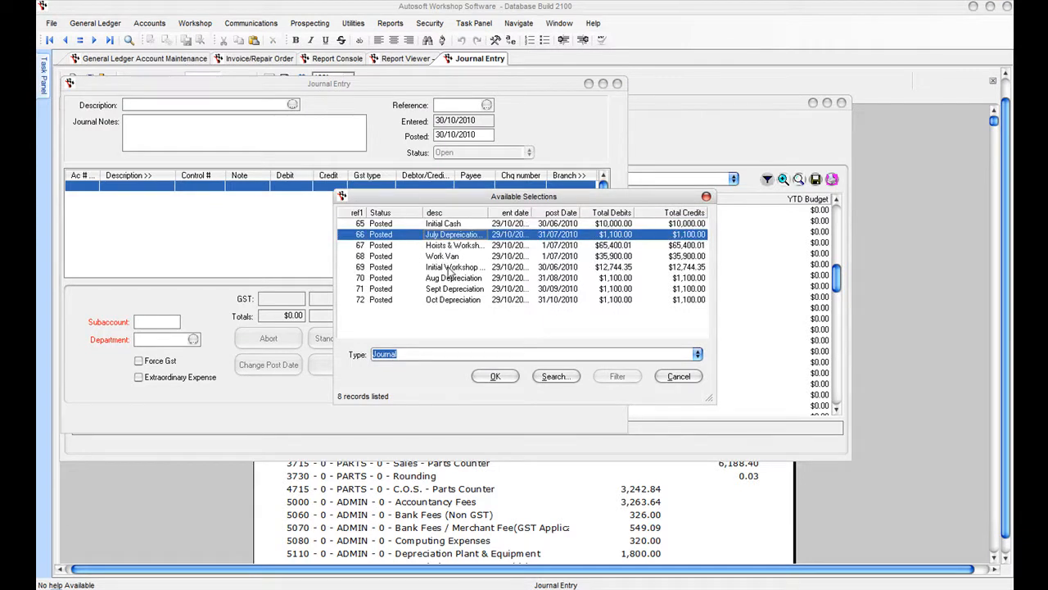
click(446, 247)
click(491, 375)
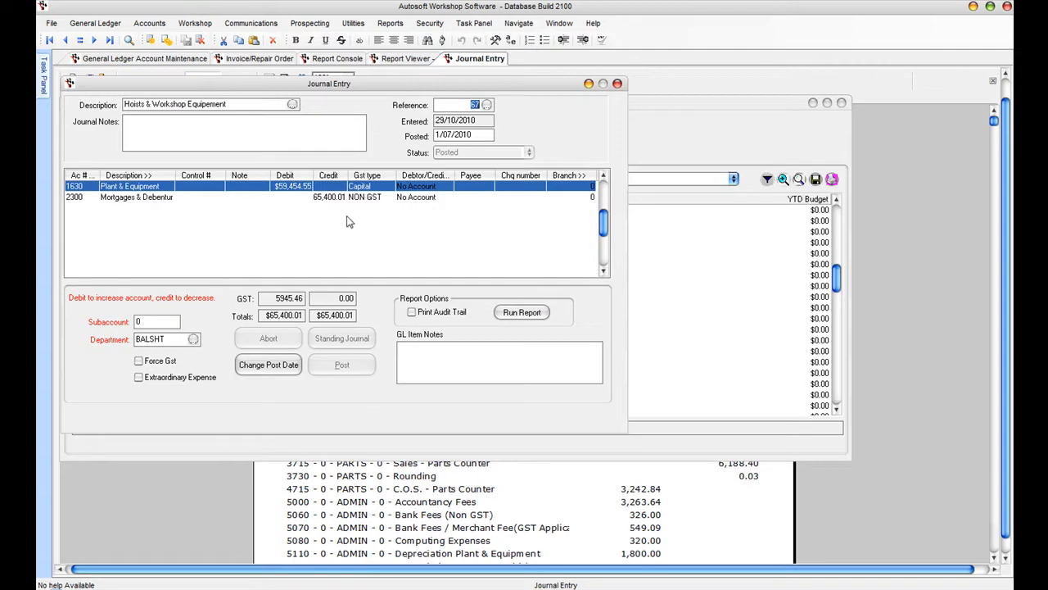
click(285, 105)
key(Escape)
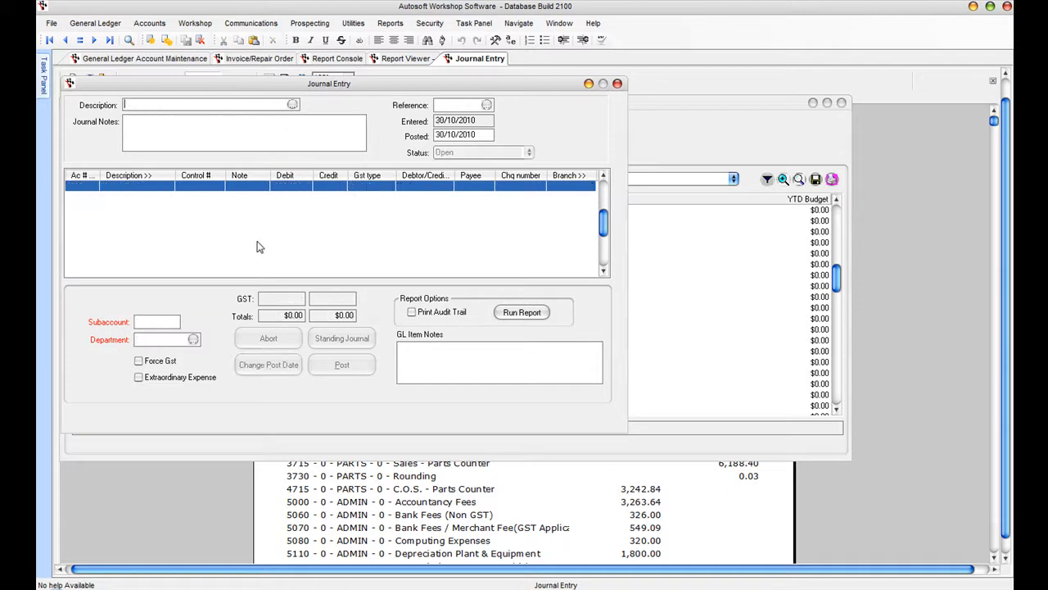
- Enter 'Depreciation November' posted 30/11/2010 and apply the Depreciation standing journal ($1,100.00)
text(Depreciation November)
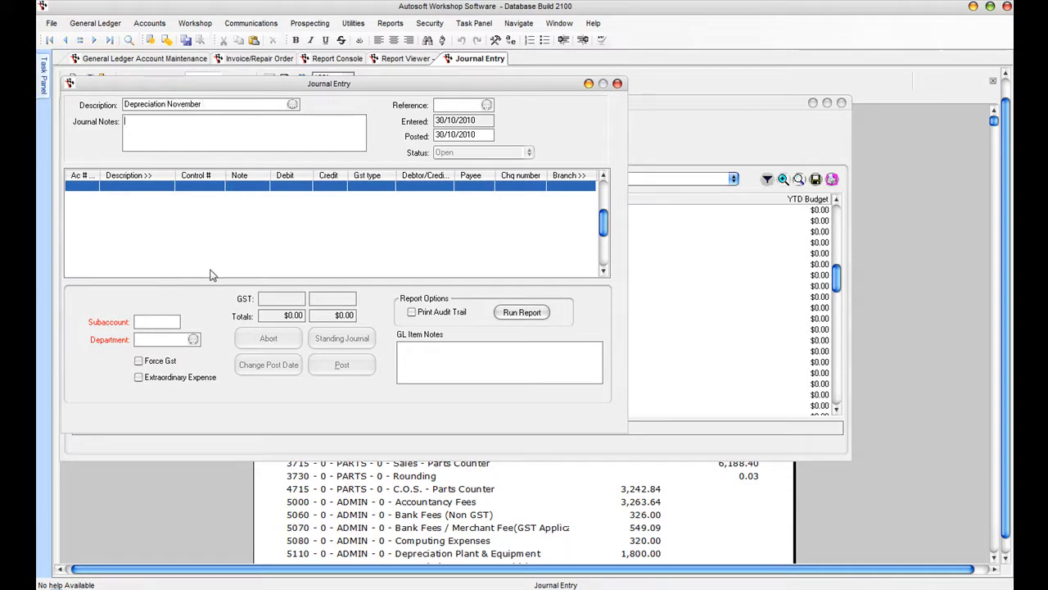
key(Tab)
text(30)
key(Tab)
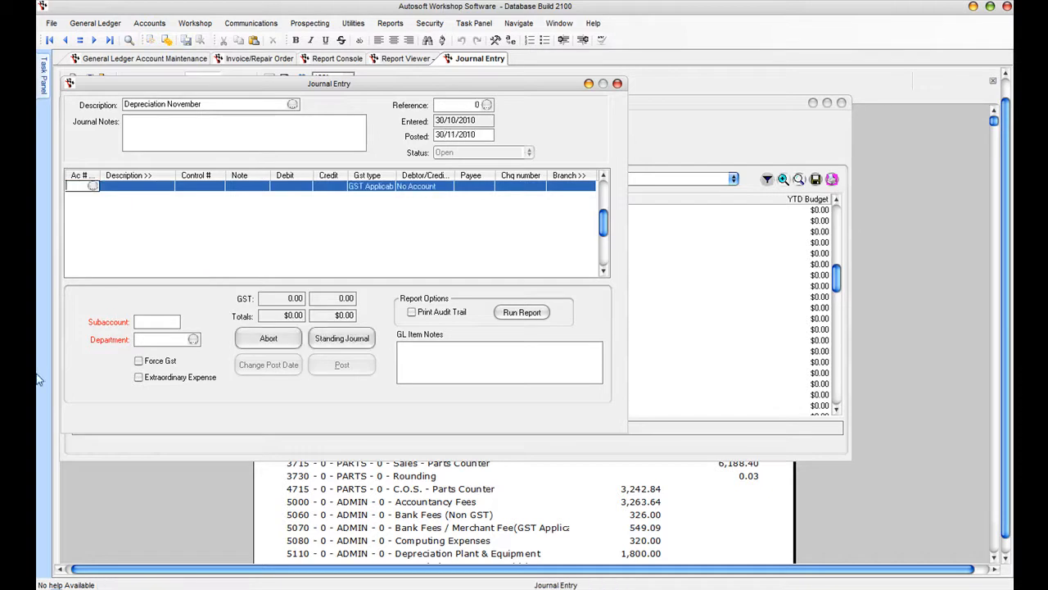
click(336, 338)
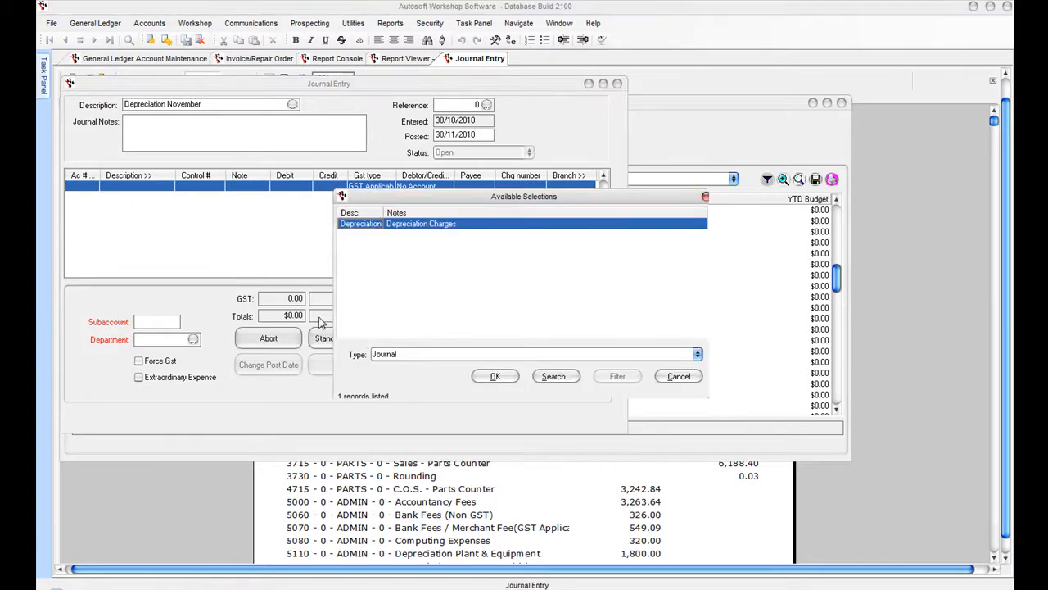
click(505, 379)
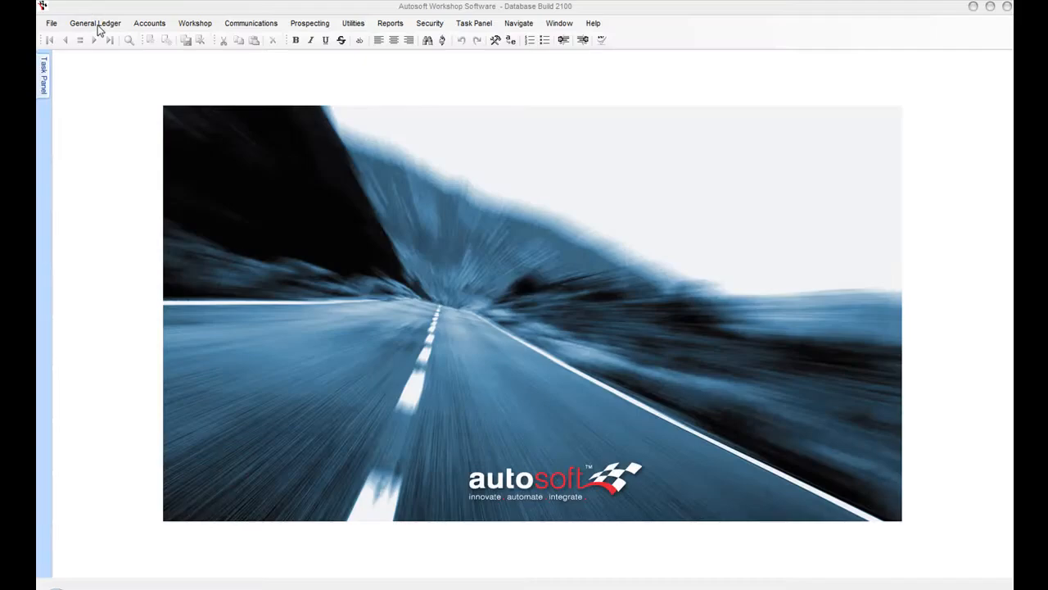
- Open Till Reconciliation from General Ledger > Banking > Till Menu
click(97, 26)
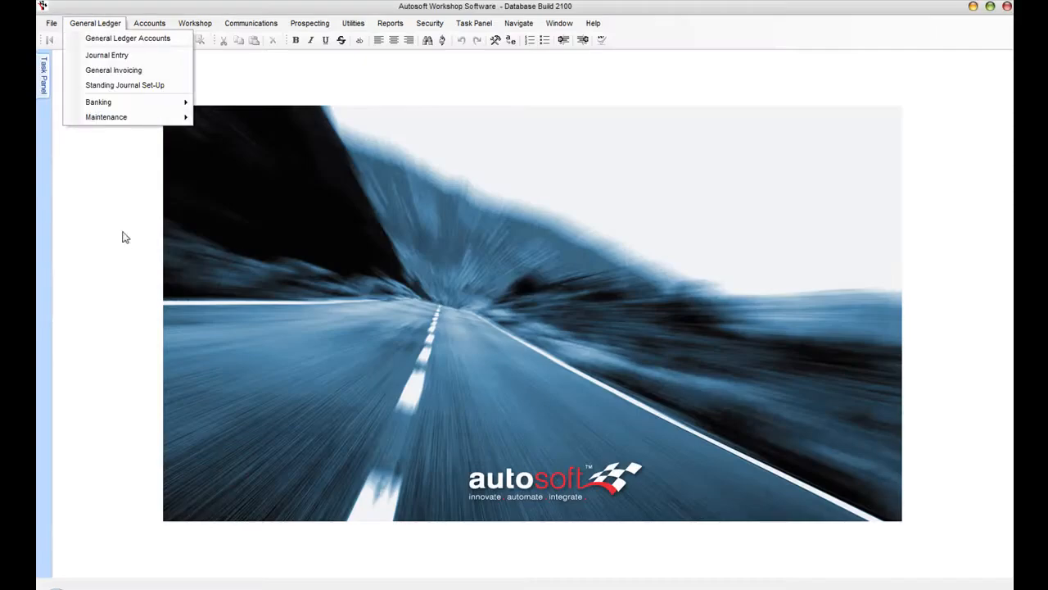
mouse_move(109, 105)
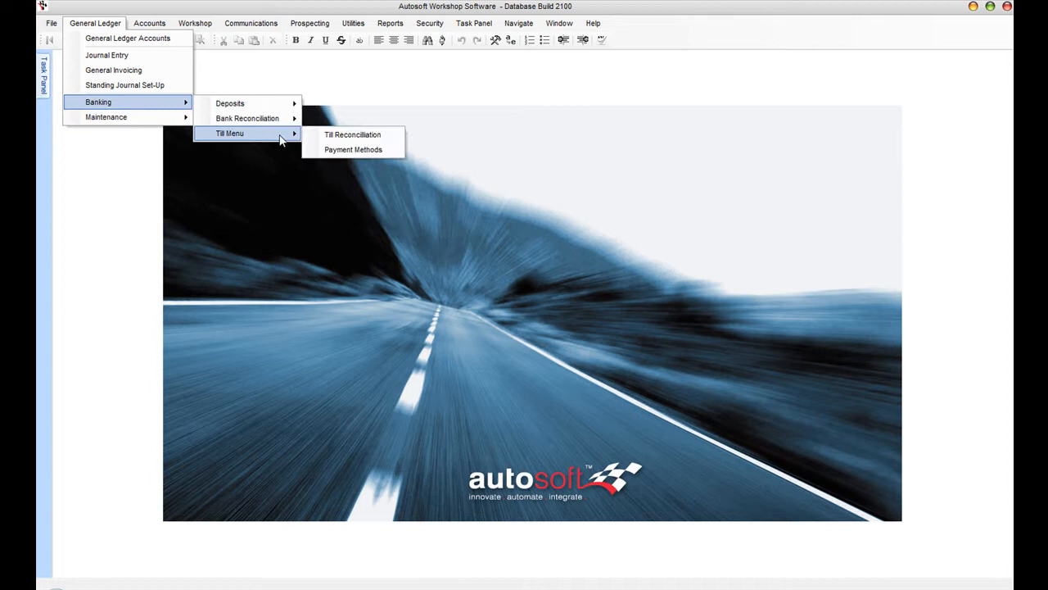
click(350, 135)
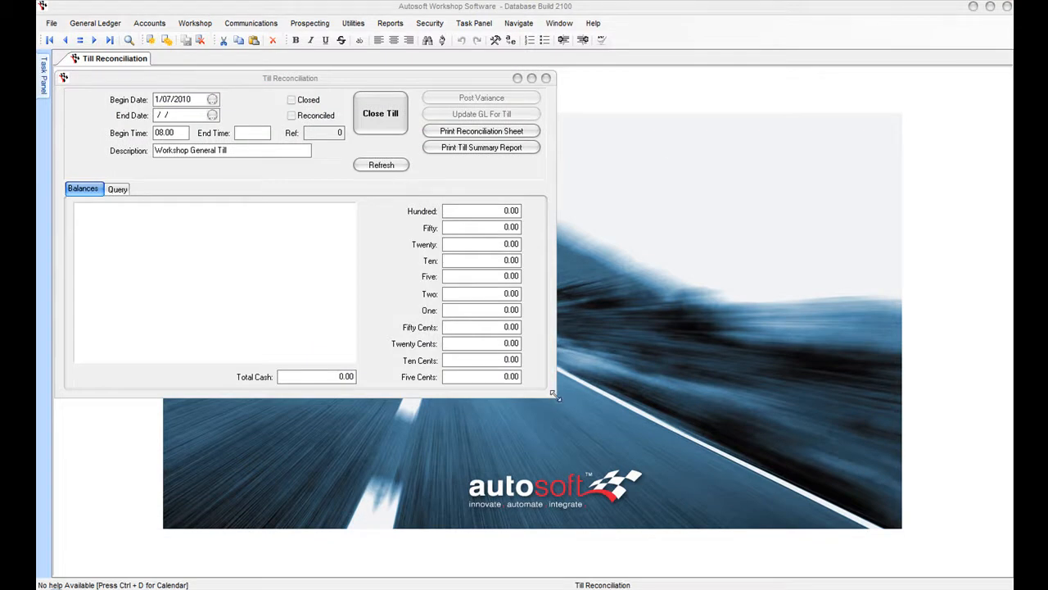
- Enlarge the till reconciliation window and refresh the expected Cash, Eftpos and Cheque balances
drag(555, 396, 633, 453)
click(393, 168)
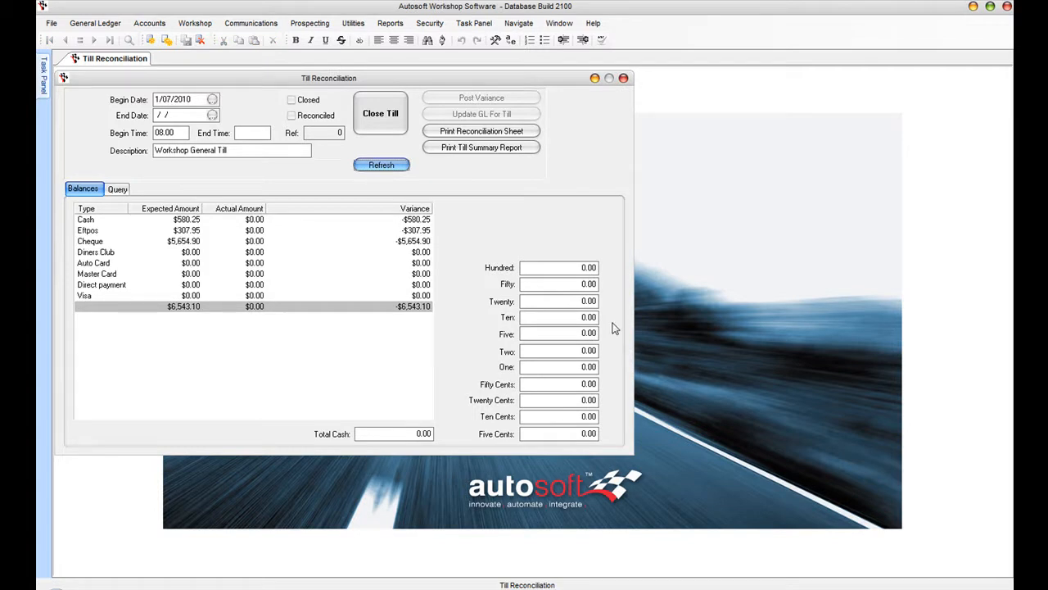
click(174, 242)
click(186, 230)
click(186, 220)
click(197, 241)
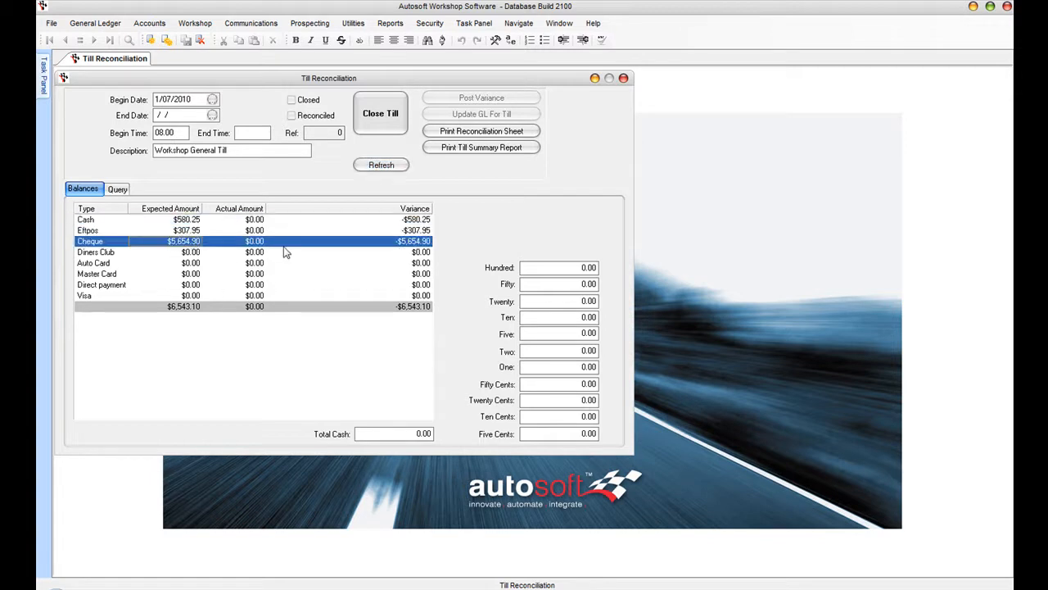
- Count cash as $200 hundreds, $200 fifties, $80 twenties, $100 tens and $0.25 twenty cents
click(565, 268)
text(200)
key(Tab)
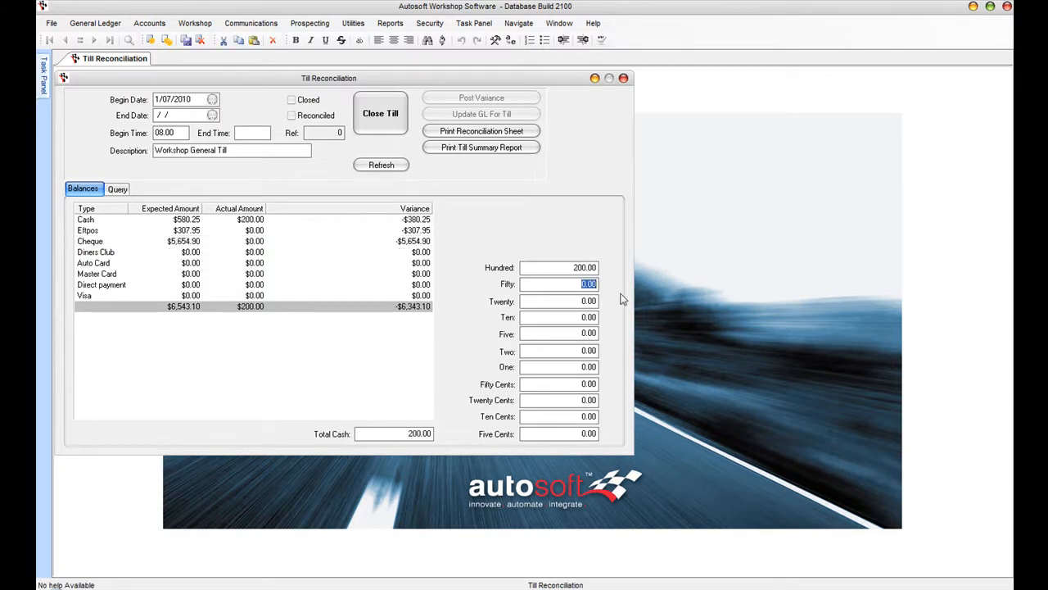
text(200)
key(Tab)
text(80)
key(Tab)
text(100)
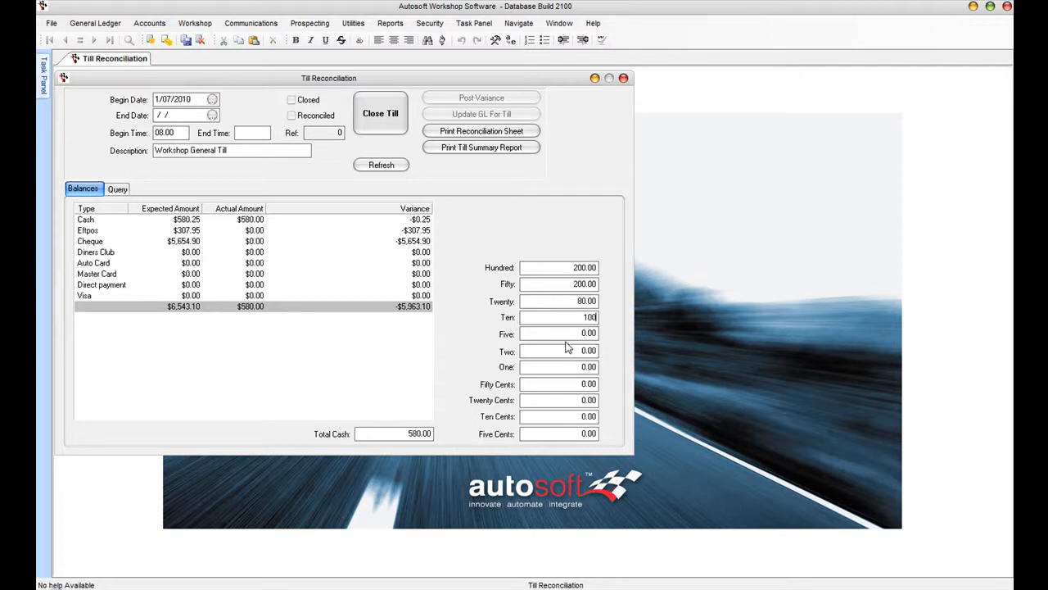
key(Tab)
click(245, 222)
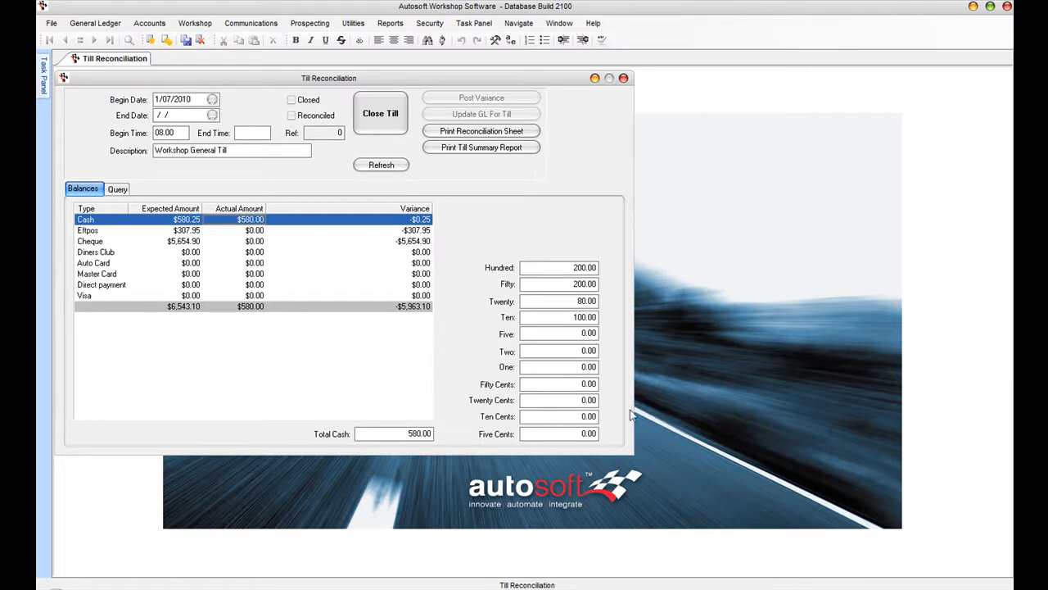
click(578, 400)
text(0.25)
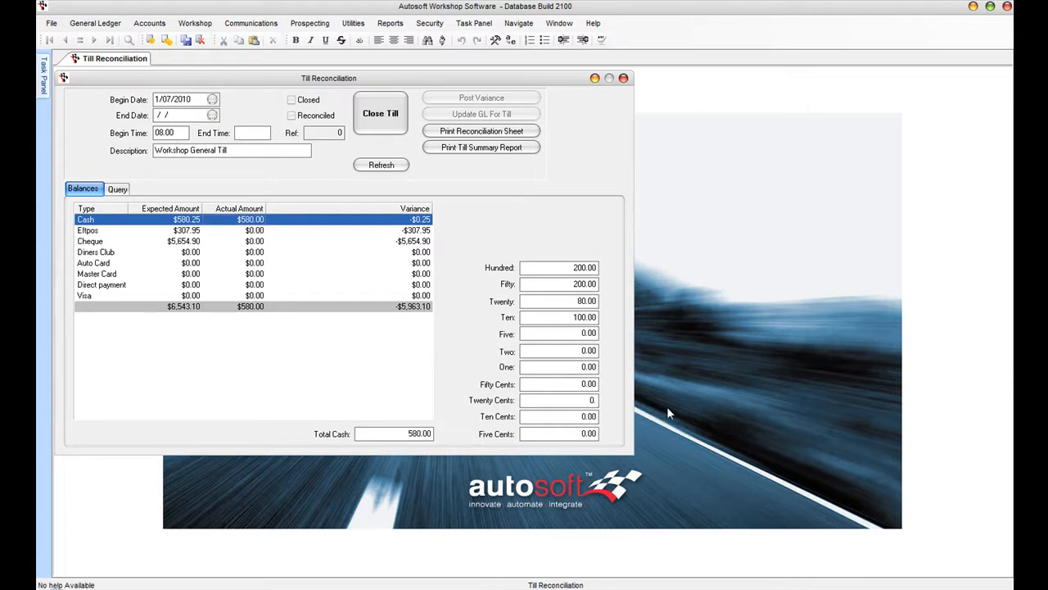
key(Tab)
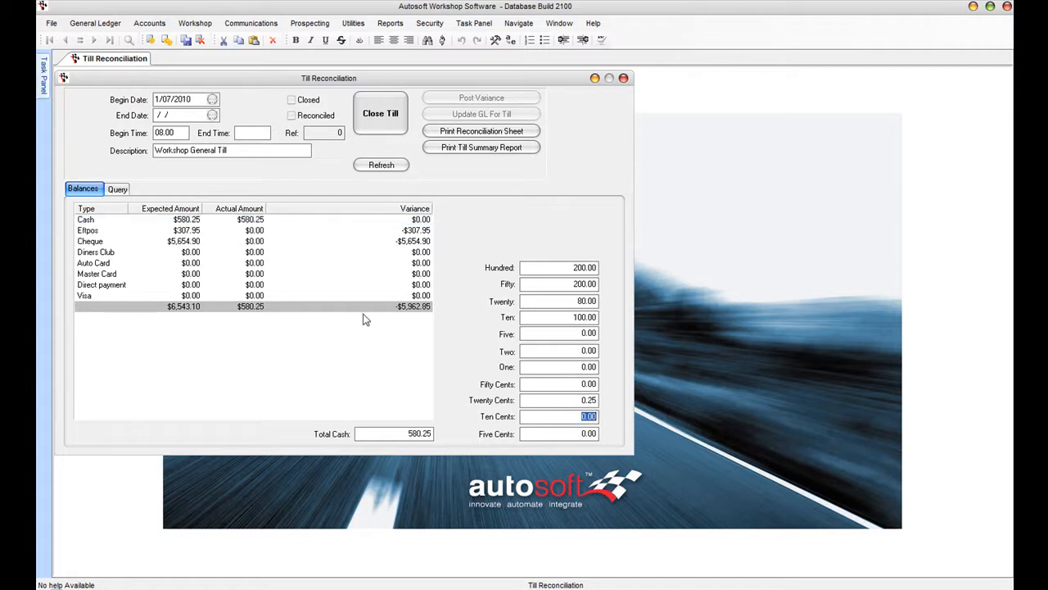
click(305, 220)
- Enter actual amounts of $306.00 for Eftpos and $5,654.90 for Cheque
click(236, 230)
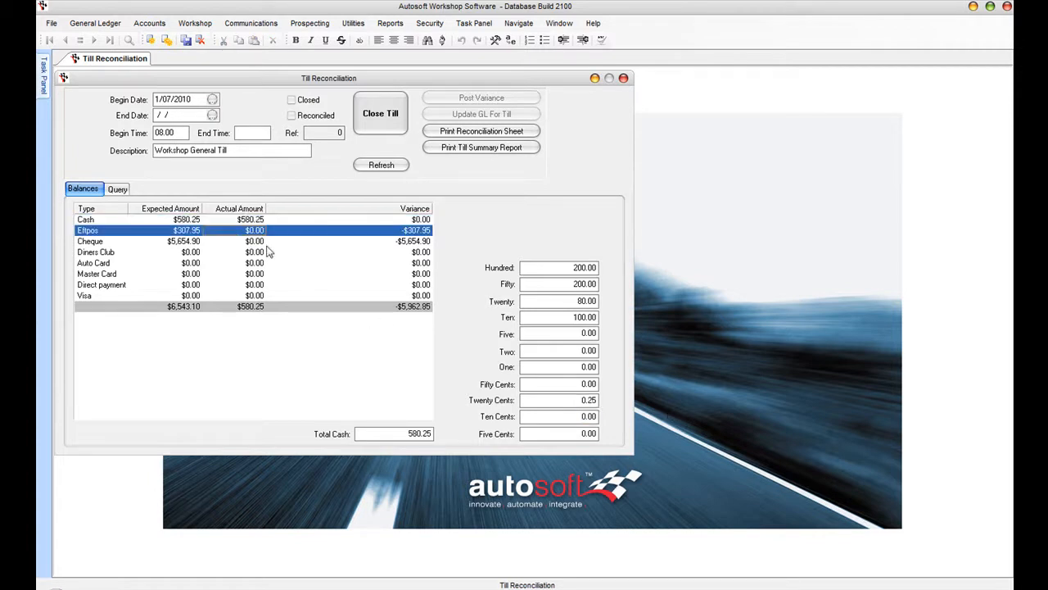
text(306)
key(Tab)
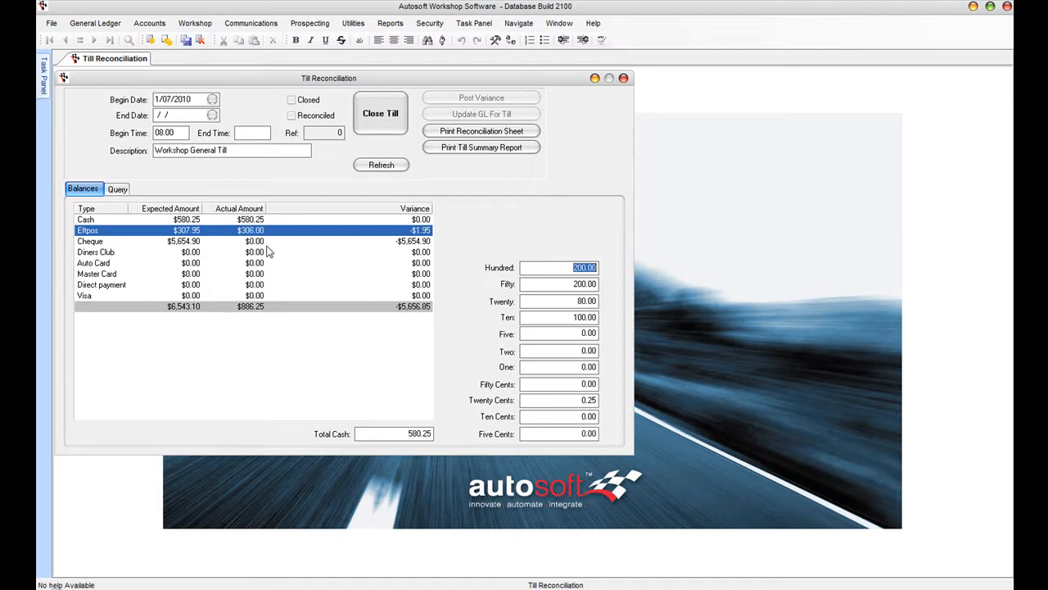
click(250, 243)
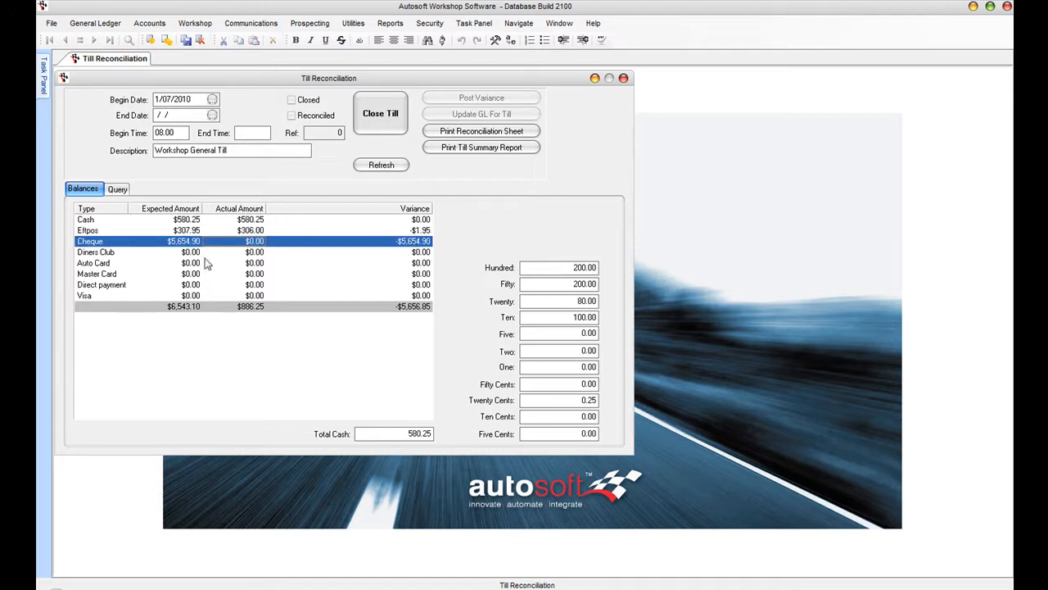
text(5,654.90)
key(Tab)
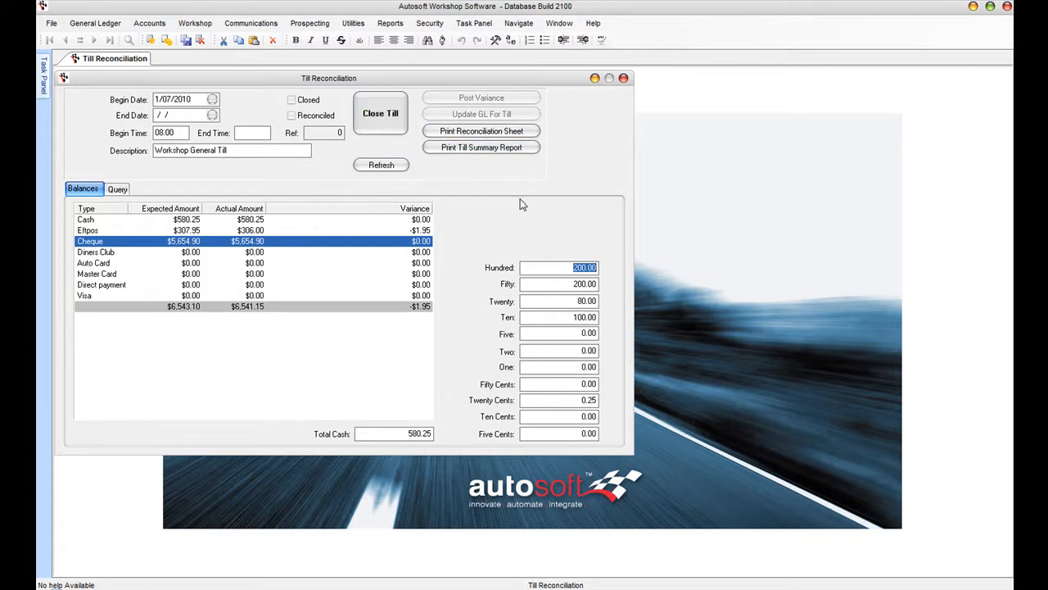
click(484, 135)
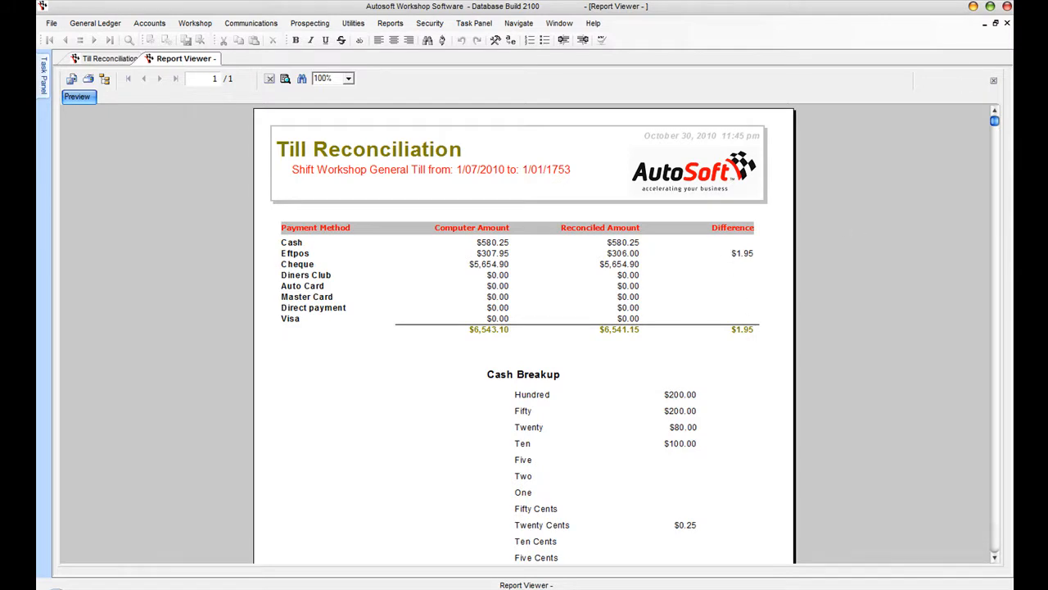
click(1007, 24)
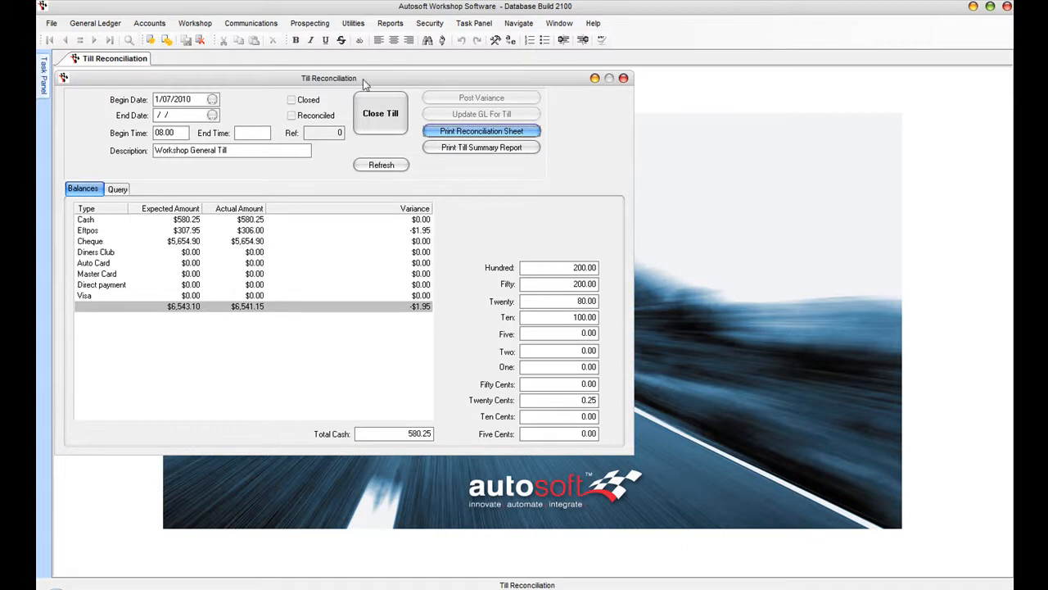
- Close the Workshop General Till shift, confirming the close and posting its variances
click(378, 108)
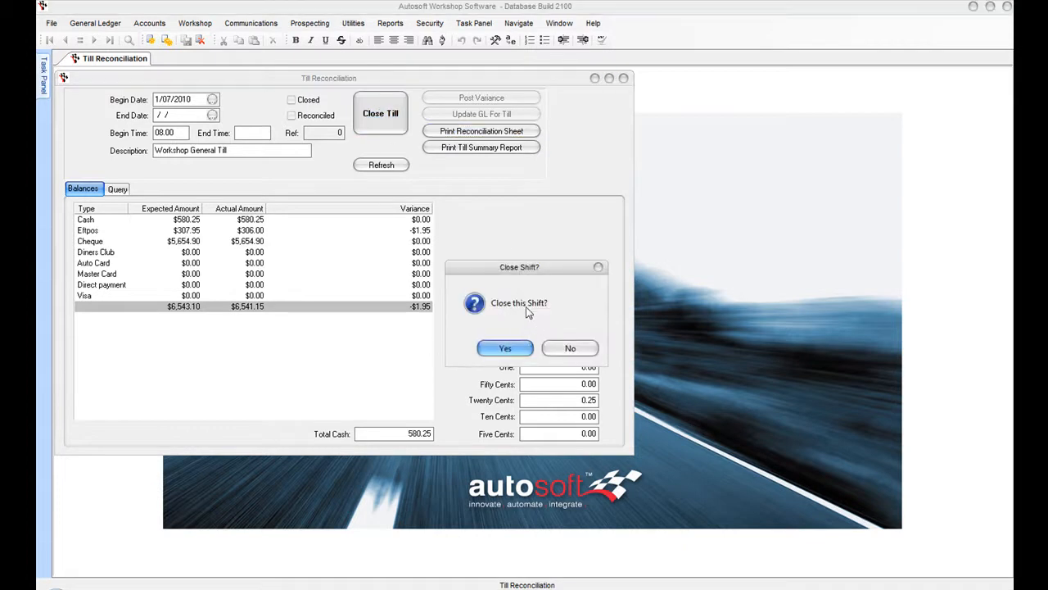
click(514, 352)
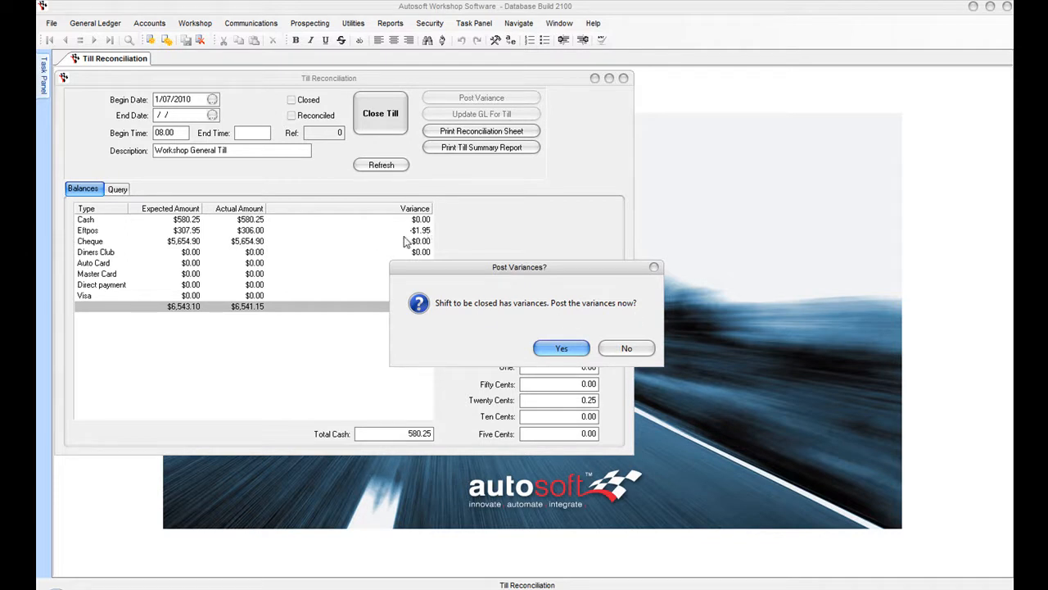
click(565, 351)
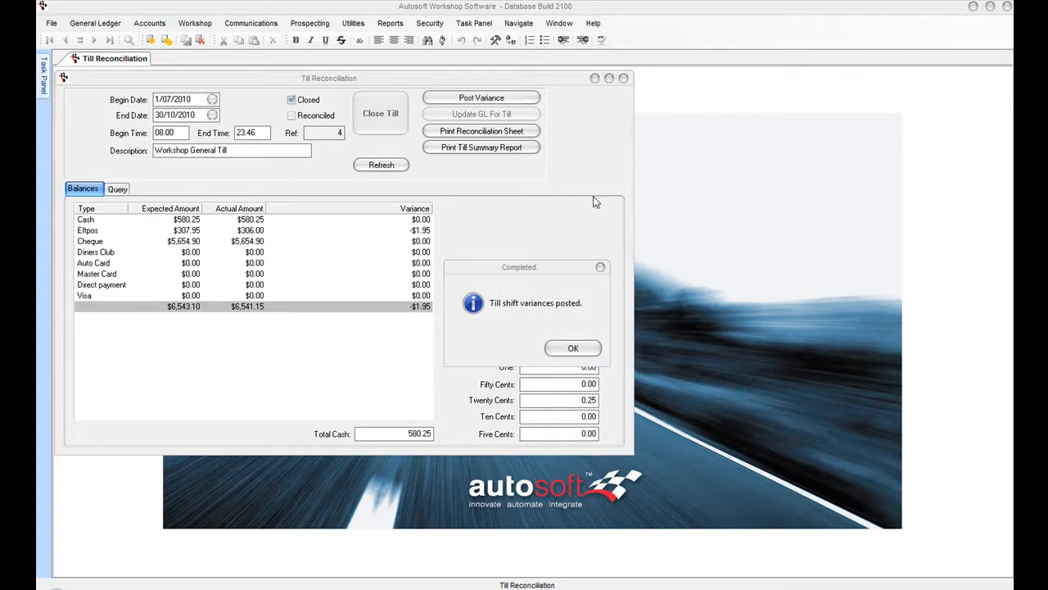
click(574, 350)
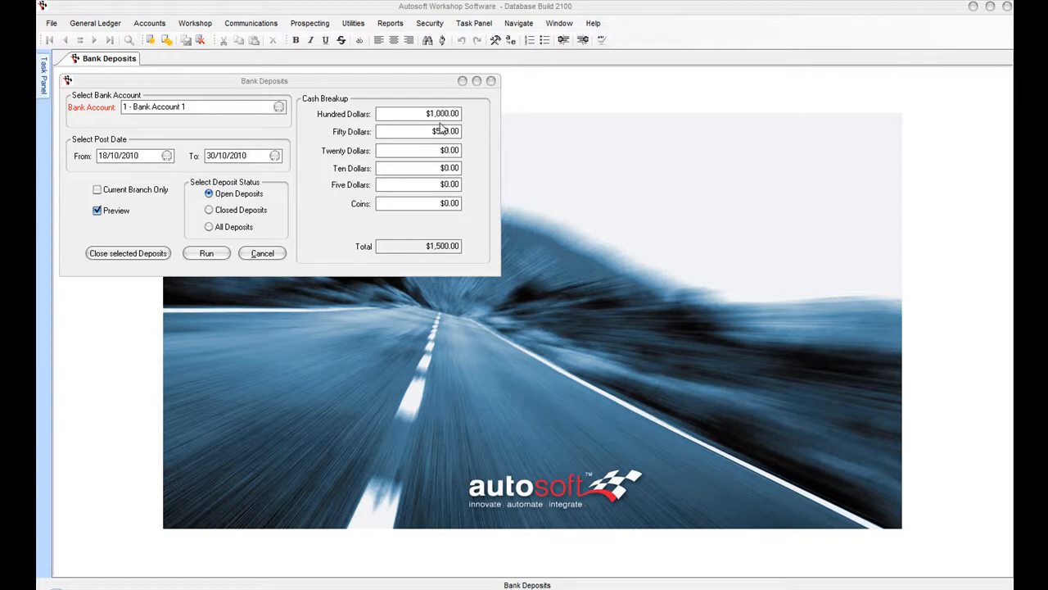
- Enter the cash breakup ($60.00 twenties, $80.00 tens, 5.8) and run the open bank deposits report
click(423, 153)
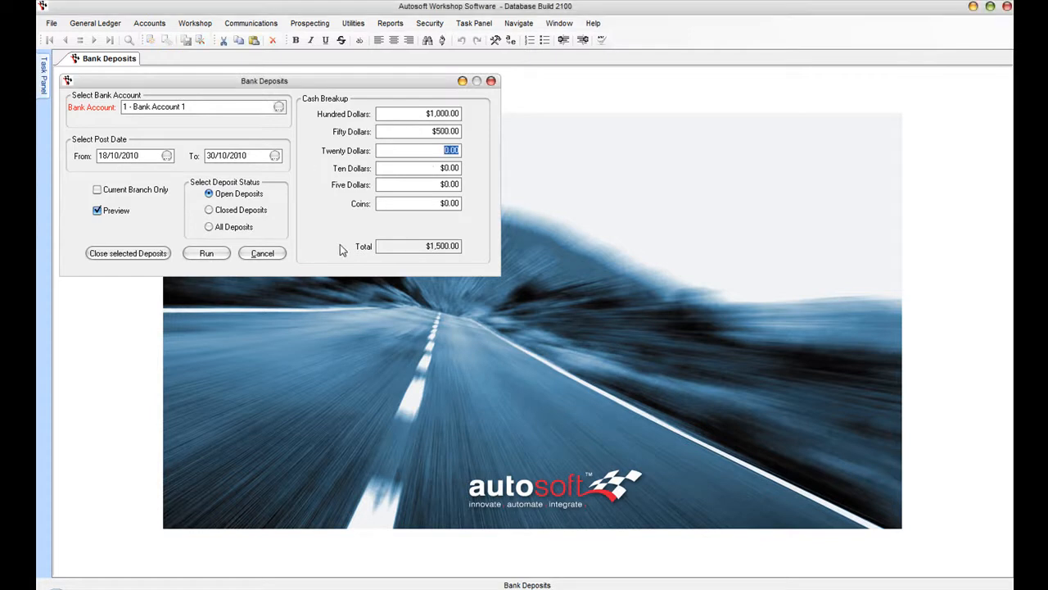
text(60)
click(418, 169)
text(80)
key(Tab)
key(Tab)
text(5.8)
key(Tab)
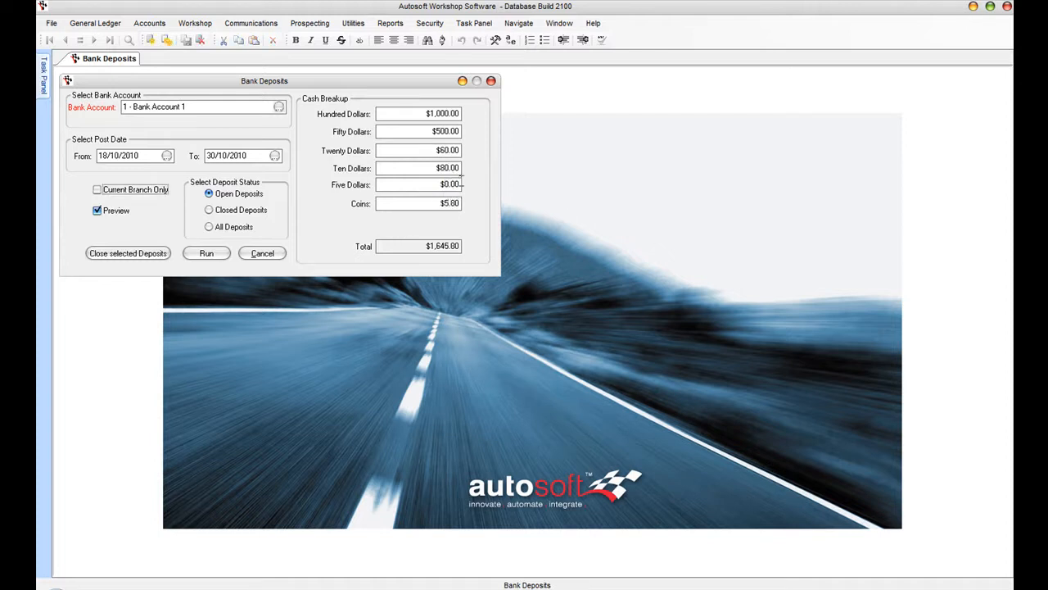
click(206, 256)
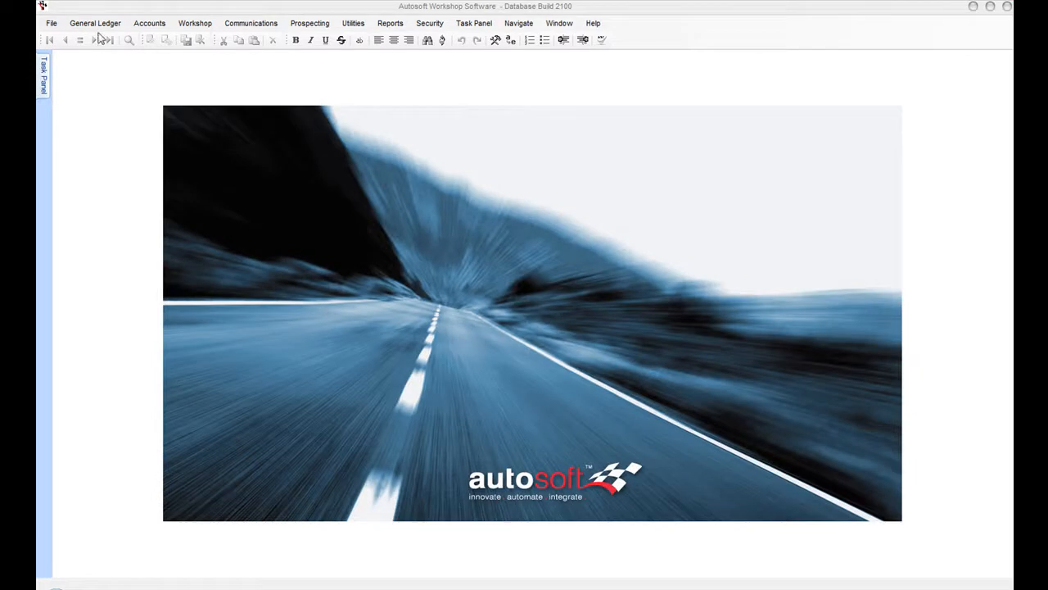
- Open Bank Undeposited Funds for Bank Account 1 and refresh the undeposited items list
click(95, 23)
mouse_move(112, 103)
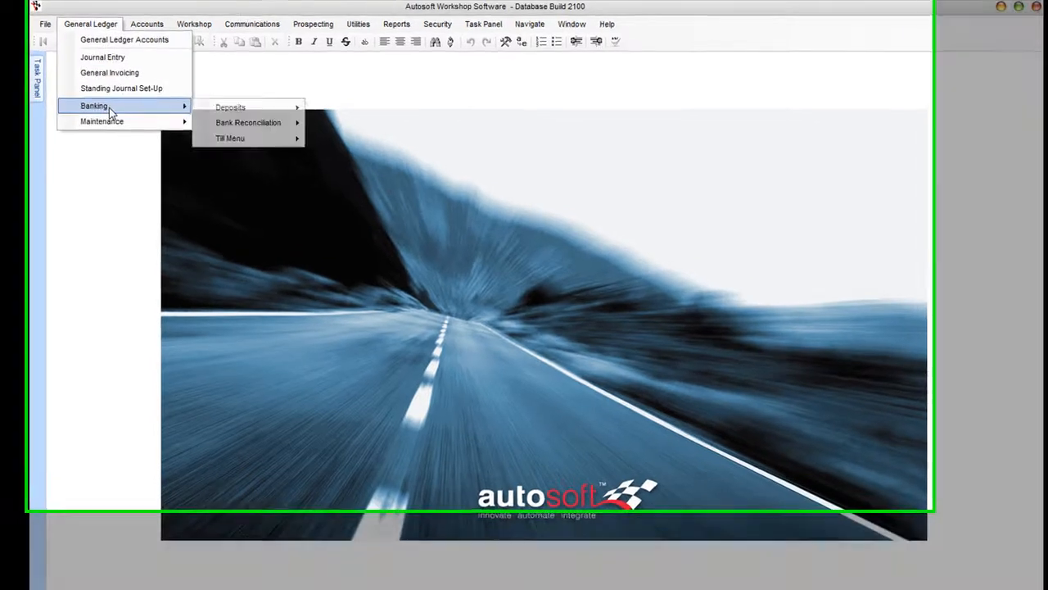
mouse_move(247, 109)
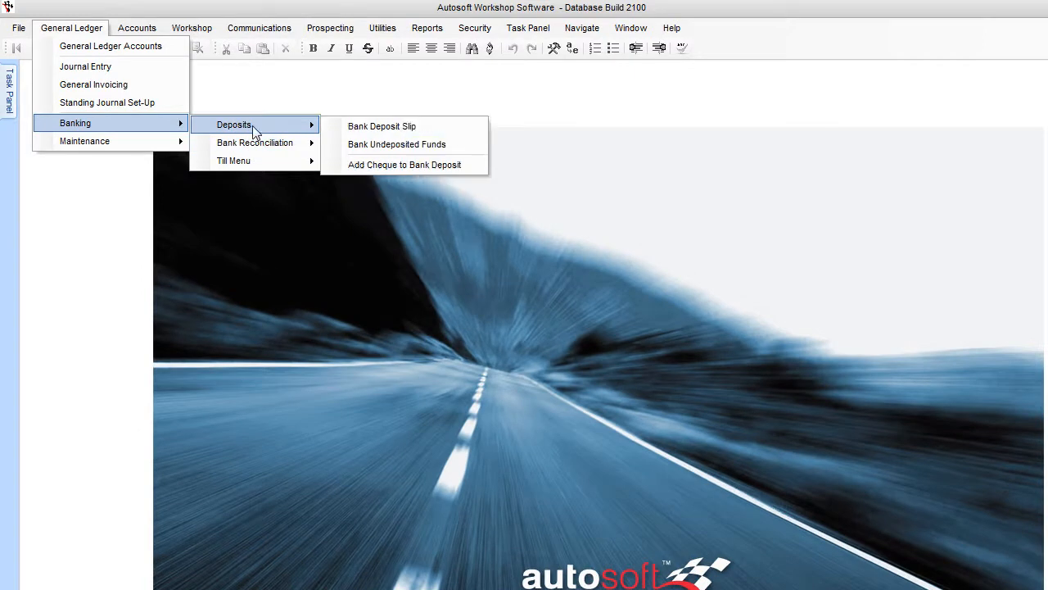
click(395, 144)
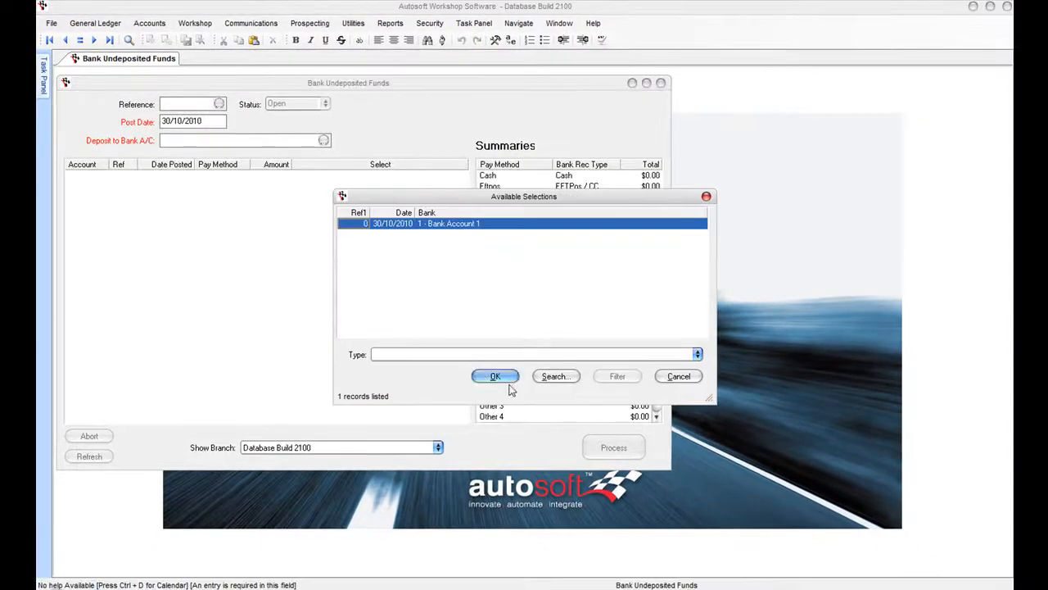
click(506, 380)
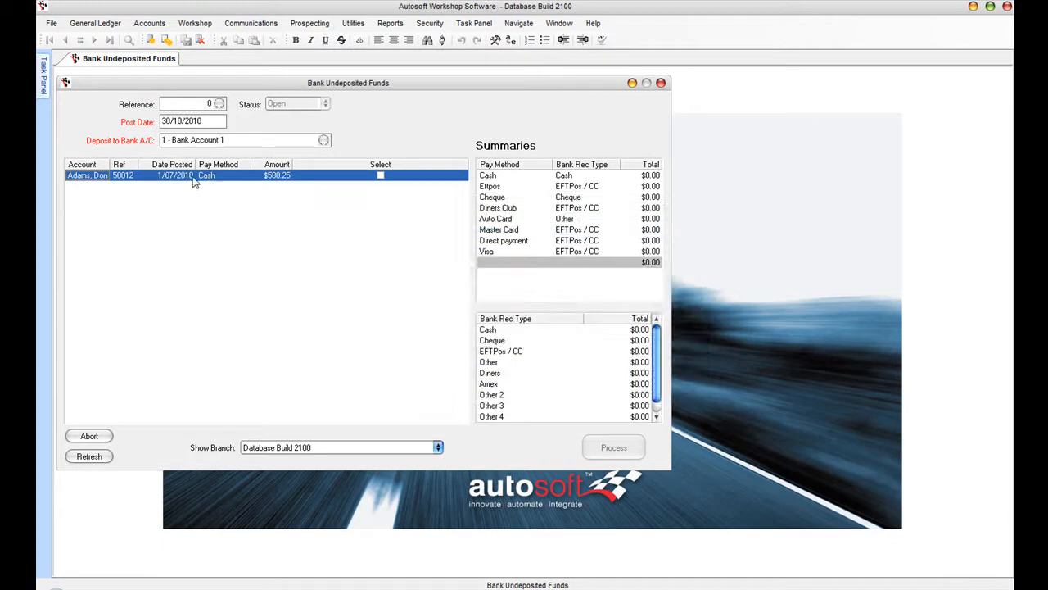
click(91, 459)
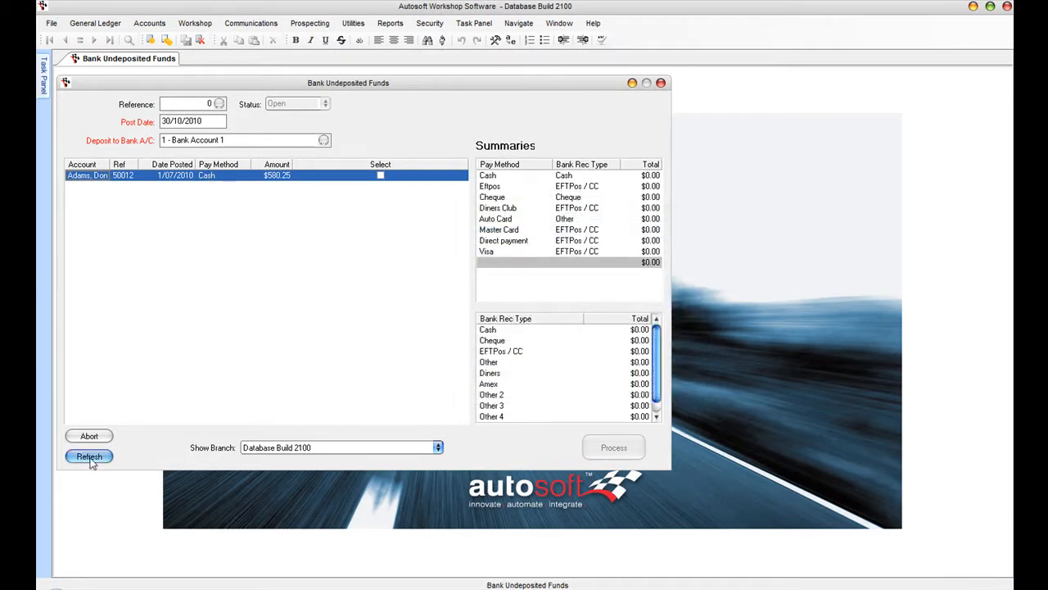
click(534, 350)
- Tick the $307.95 Eftpos receipt and TillRec Eftpos adjustment, then process the $306.00 deposit
click(215, 187)
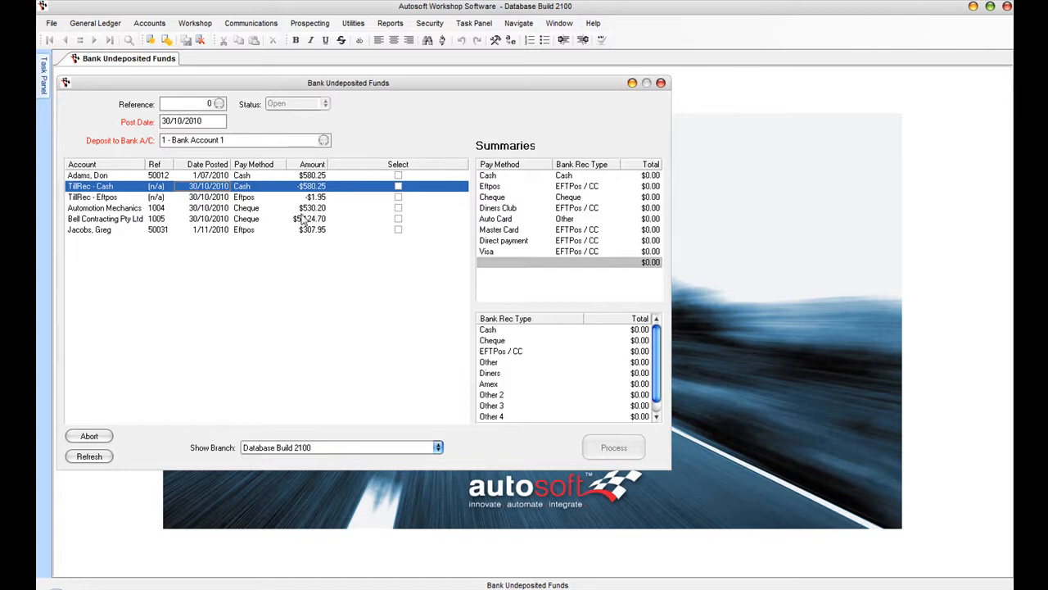
click(258, 198)
click(253, 234)
click(398, 229)
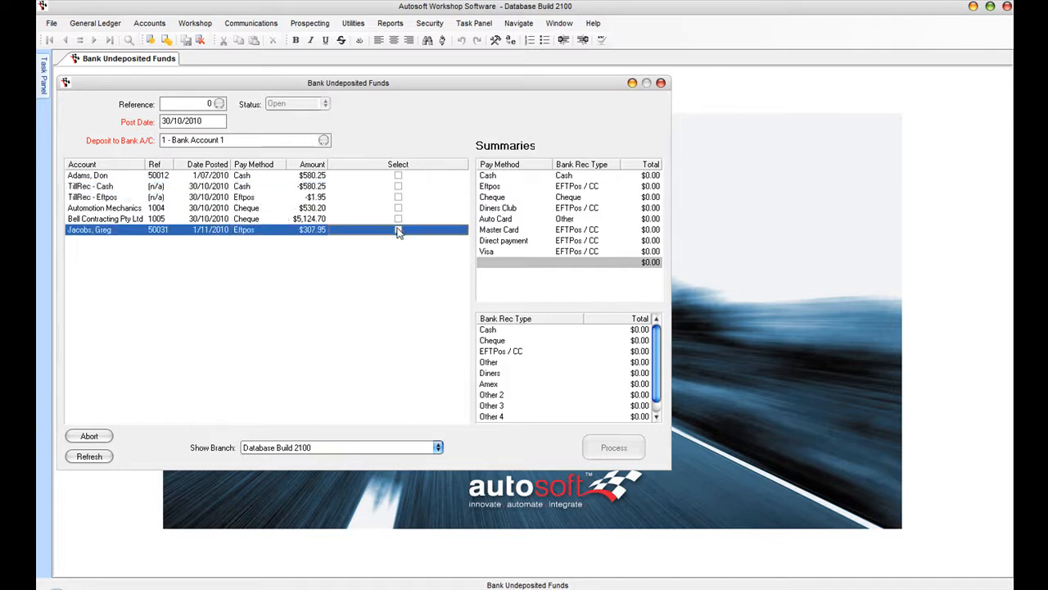
click(398, 196)
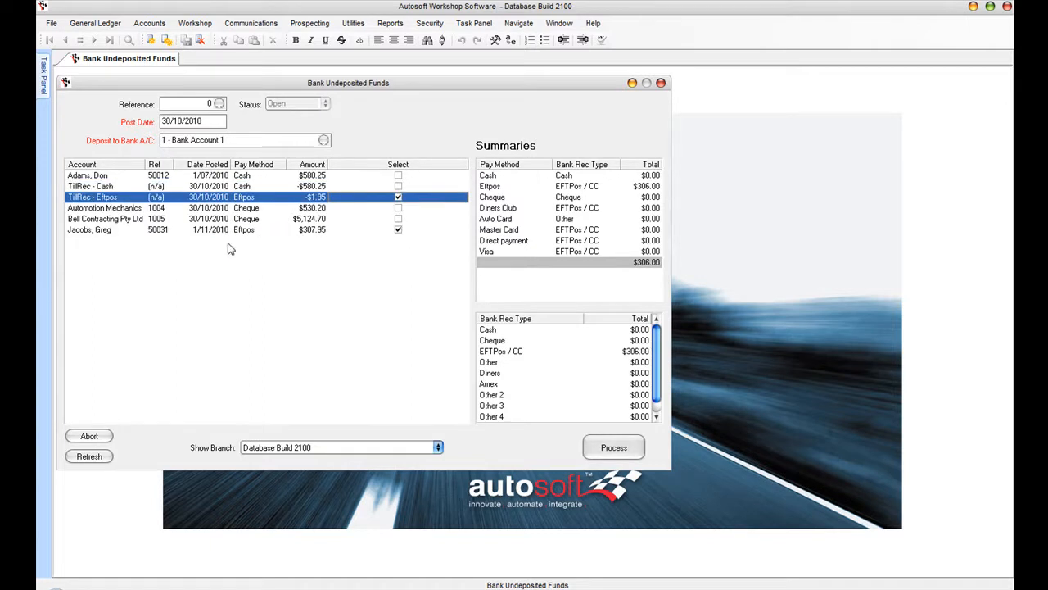
click(633, 188)
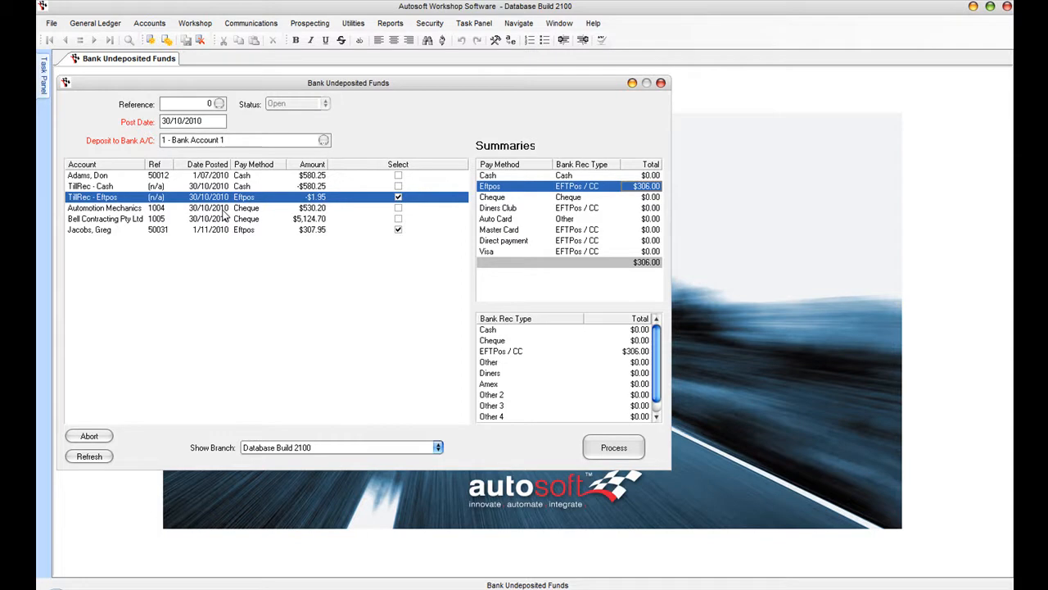
click(616, 446)
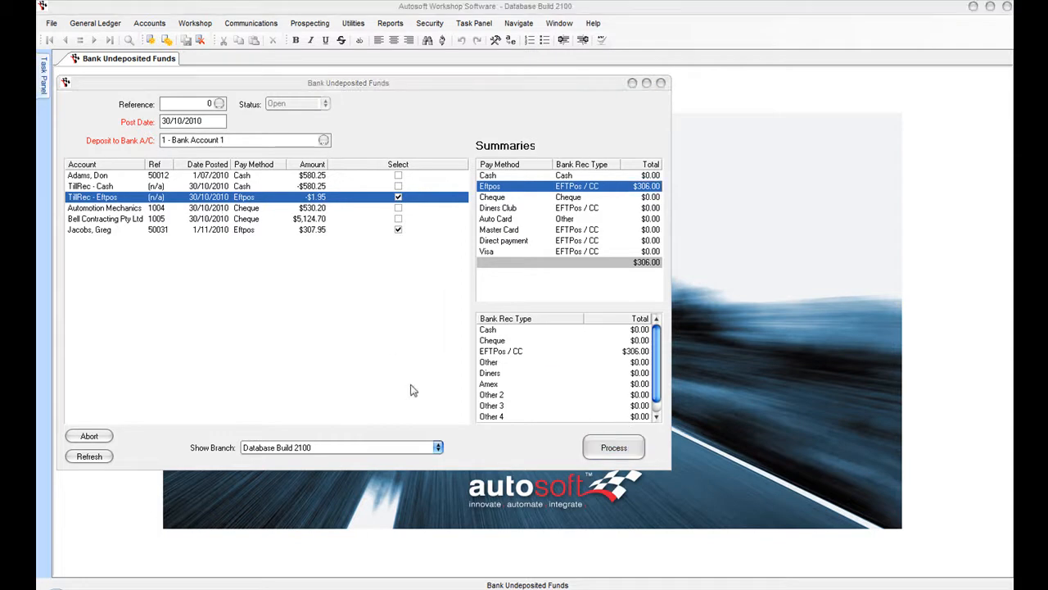
click(497, 352)
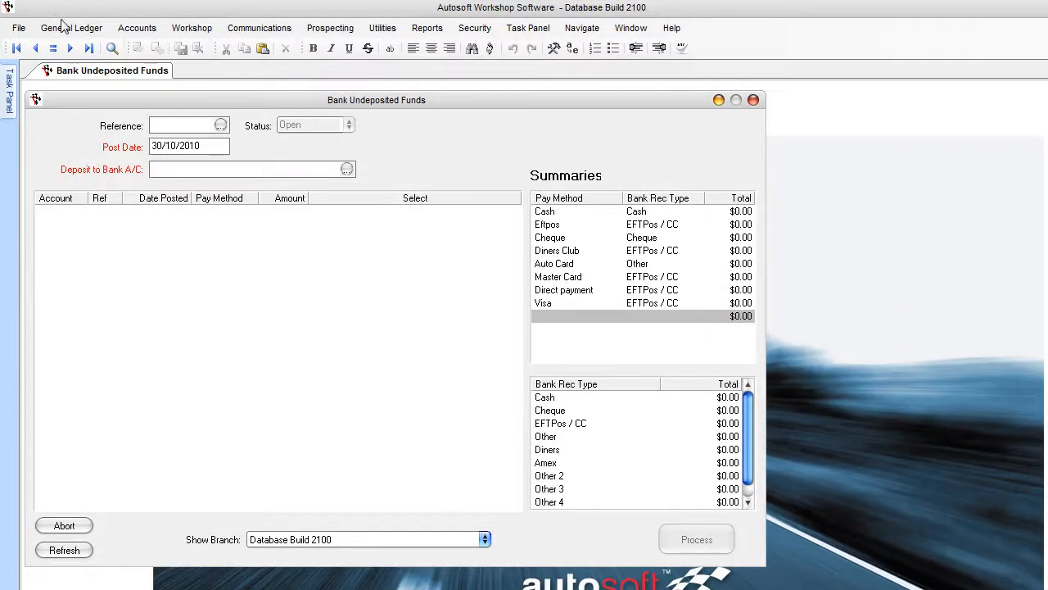
- Open Bank Reconciliation for Bank Account 1, post date 30/10/2010, statement number 1
click(65, 28)
mouse_move(91, 131)
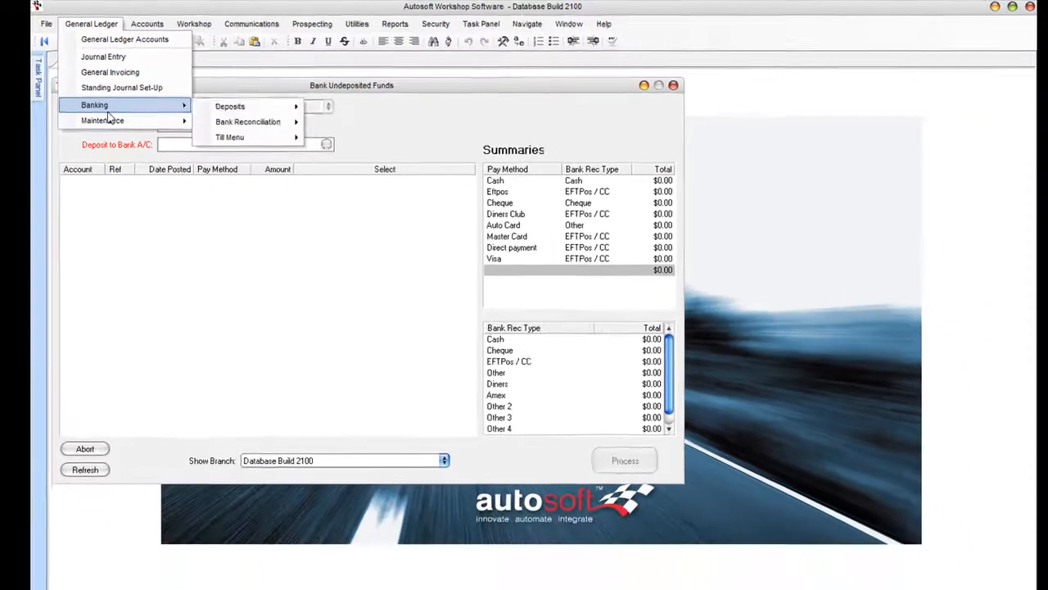
mouse_move(247, 121)
click(348, 117)
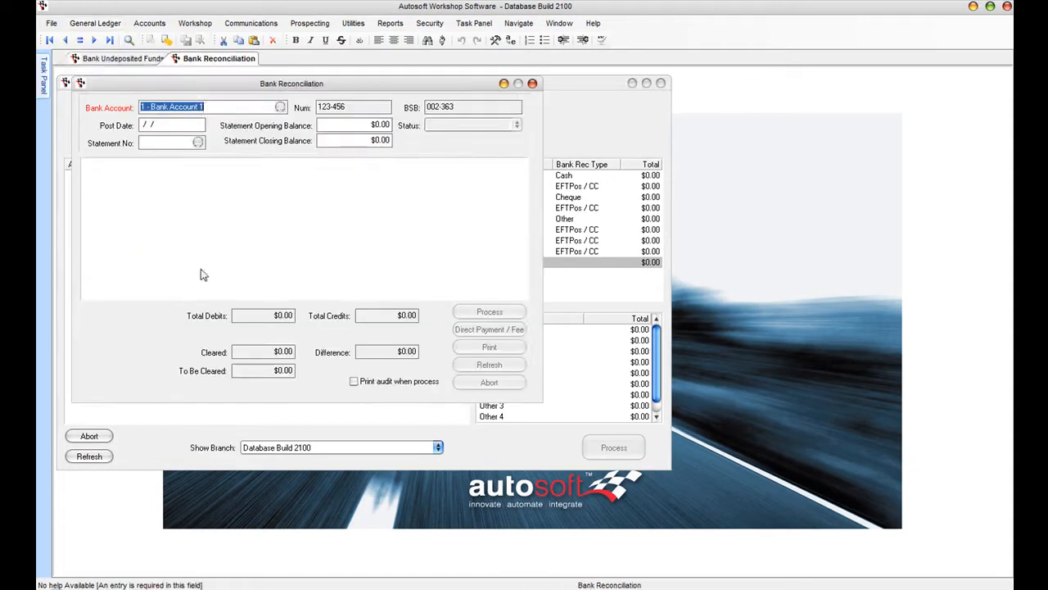
key(Tab)
key(Tab)
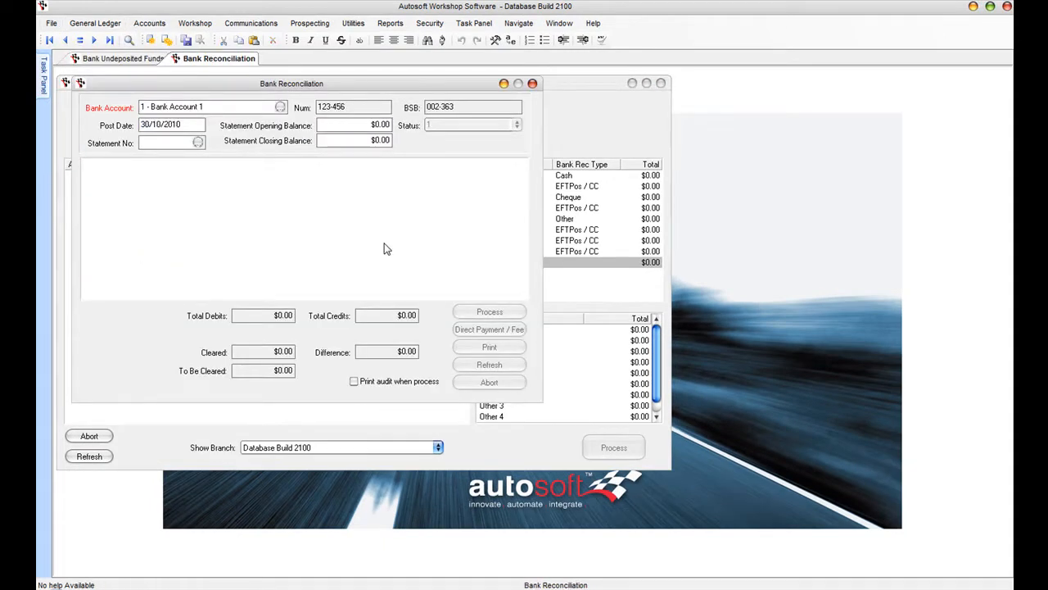
key(Tab)
click(684, 379)
text(1)
key(Tab)
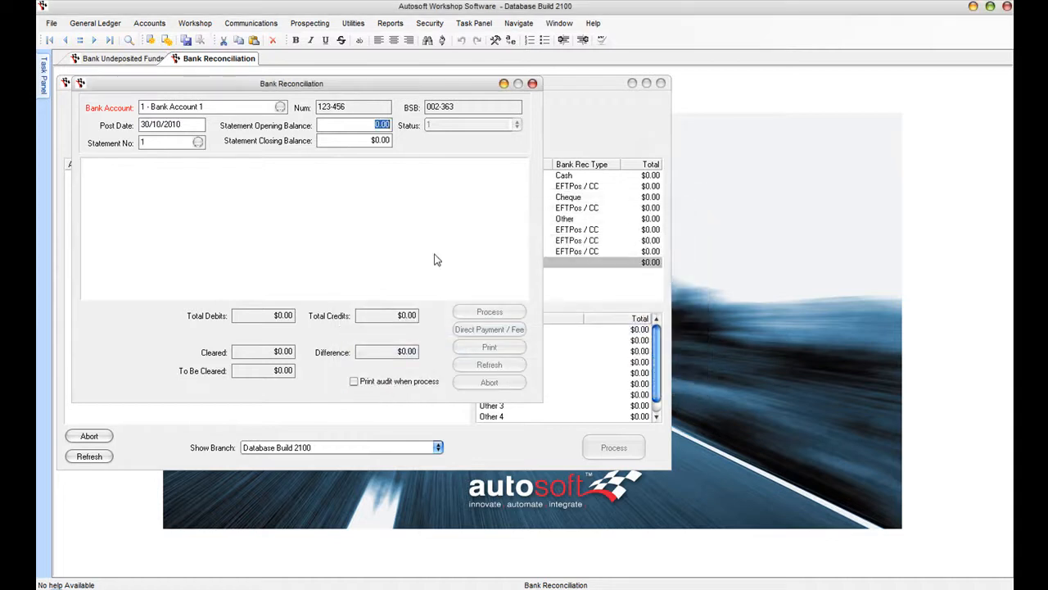
key(Tab)
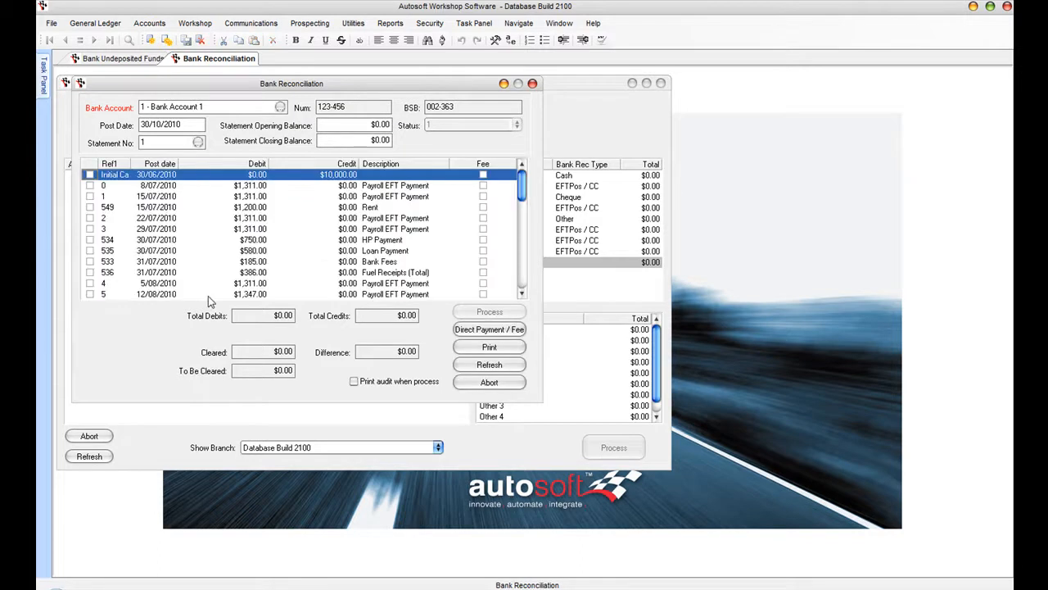
- Mark cleared the $10,000.00 opening credit, July payroll payments, $750.00 HP, $185.00 fees and $386.00 fuel
drag(544, 407, 621, 443)
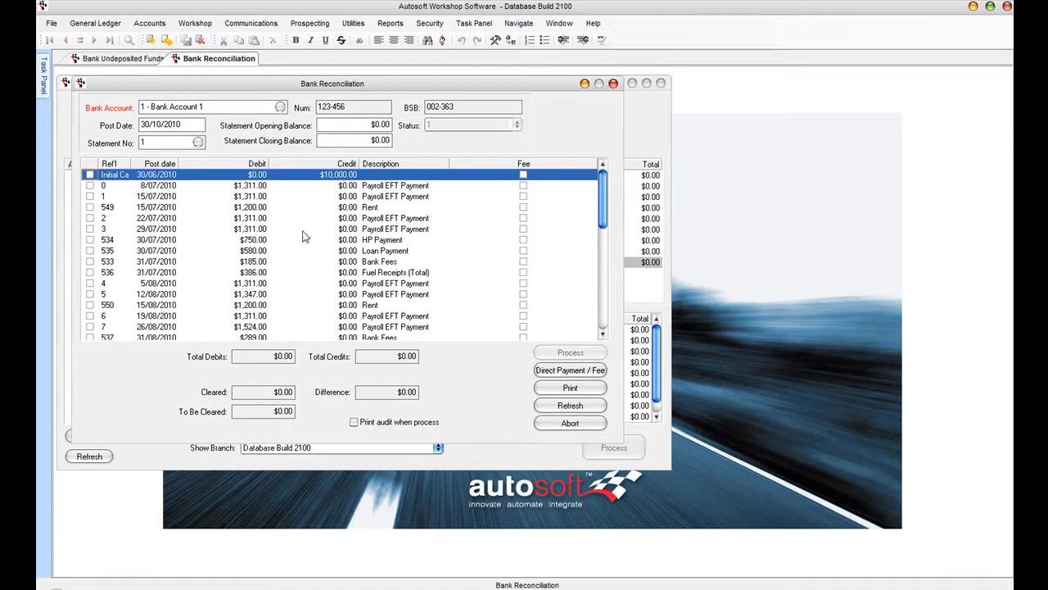
click(90, 186)
click(90, 197)
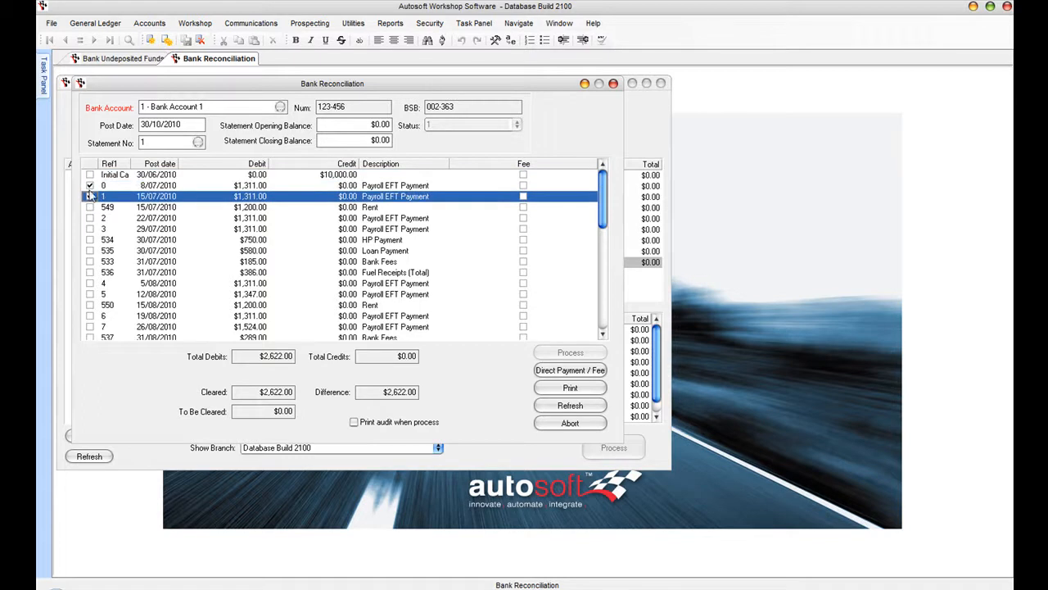
click(90, 175)
click(91, 207)
click(90, 229)
click(90, 239)
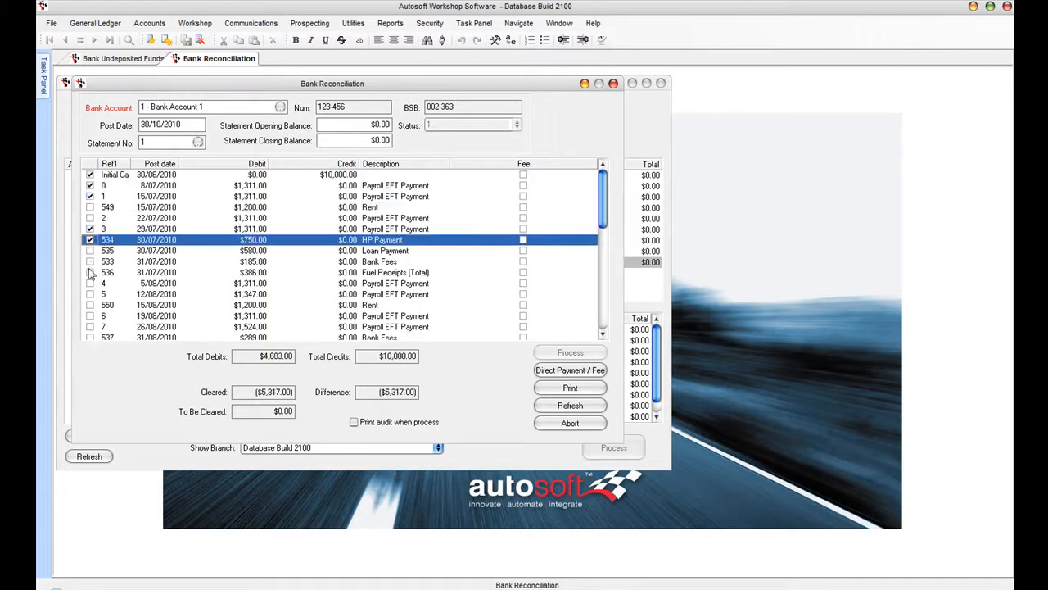
click(90, 261)
click(90, 273)
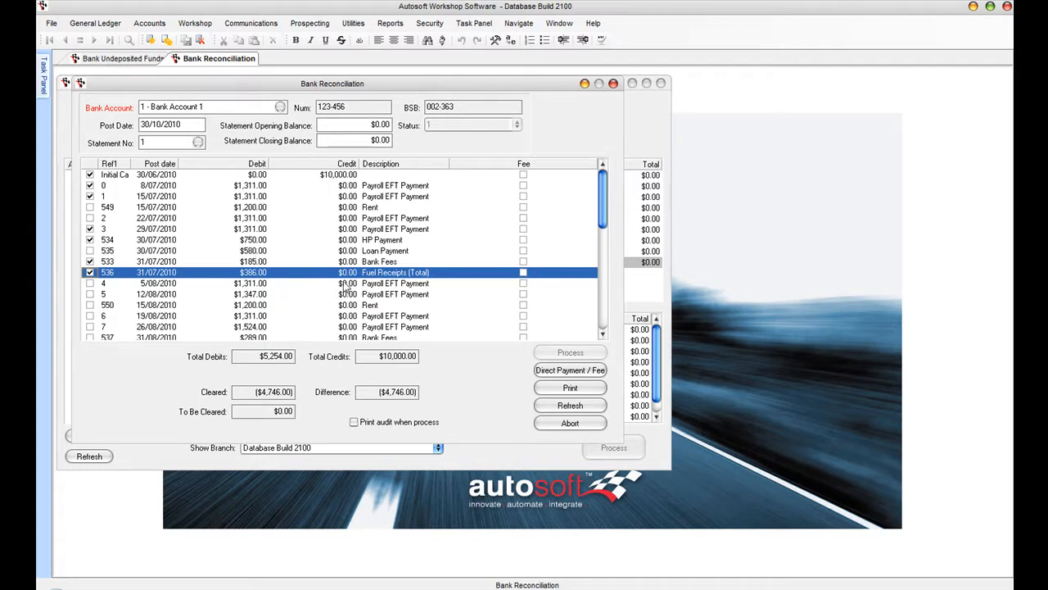
- Mark the $306.00 EFTPos deposit cleared and return to Bank Undeposited Funds
click(605, 318)
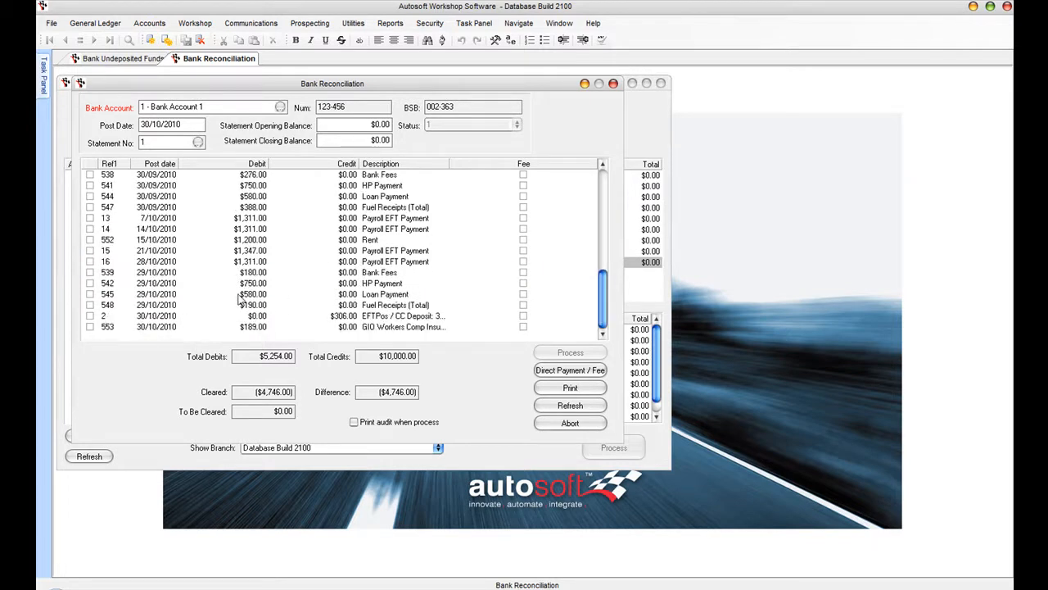
click(342, 318)
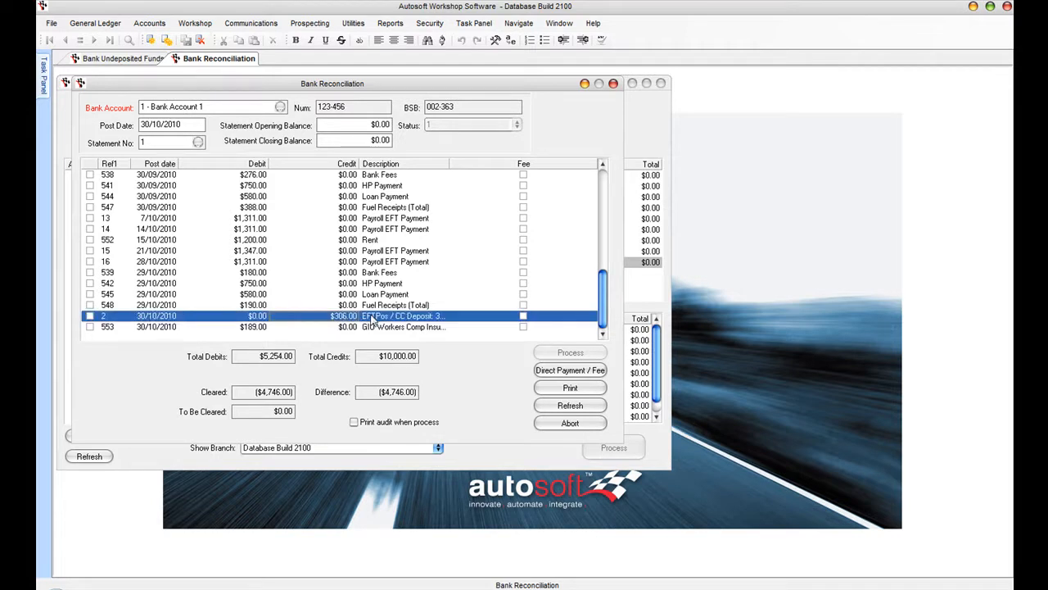
click(90, 316)
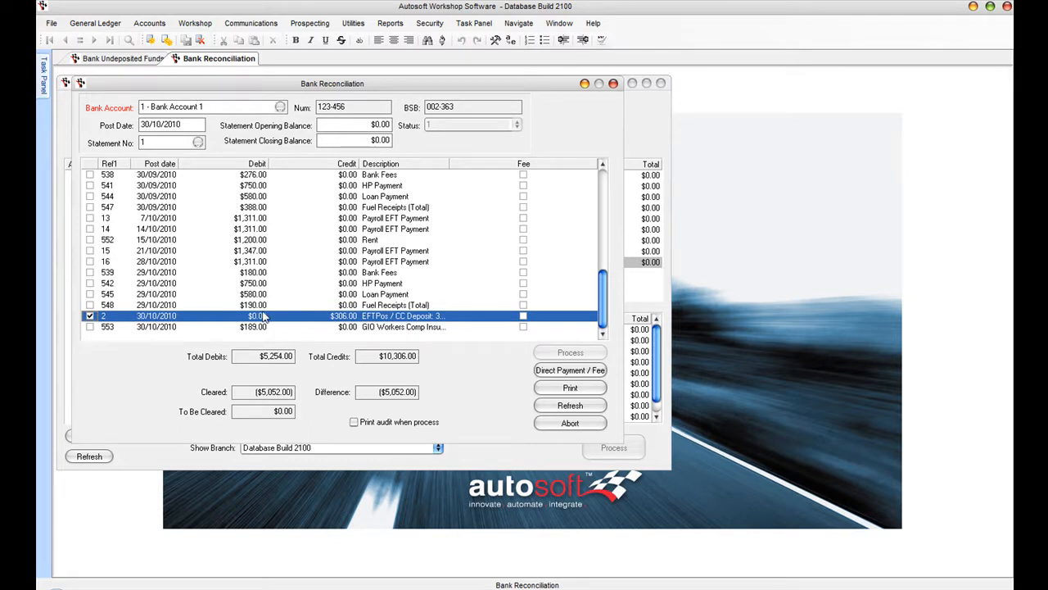
click(116, 59)
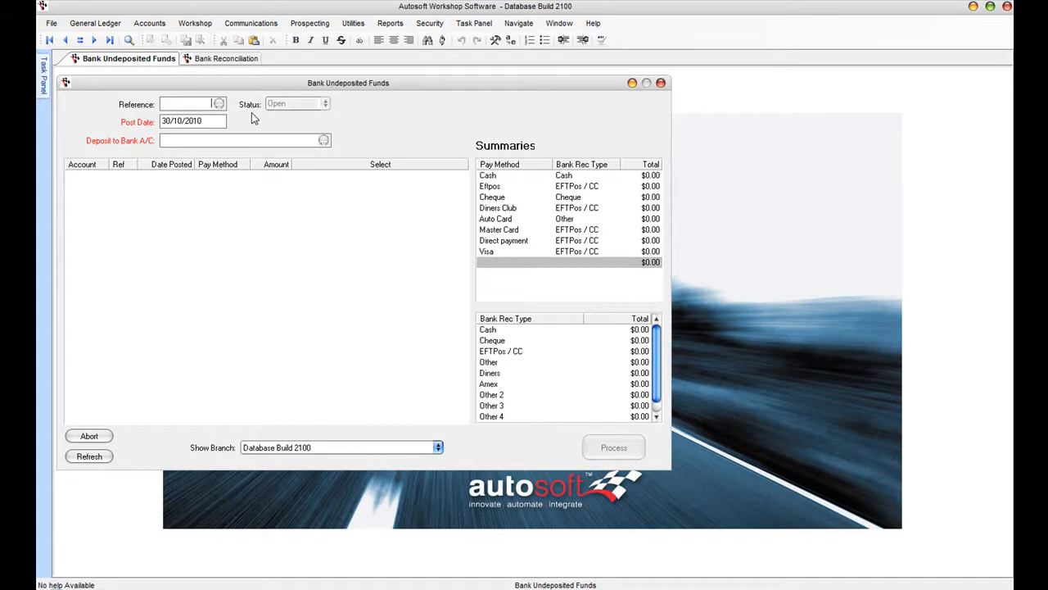
- For Bank Account 1, tick the $580.25 cash receipt, till reversal and two cheques, and process $5,654.90
key(F4)
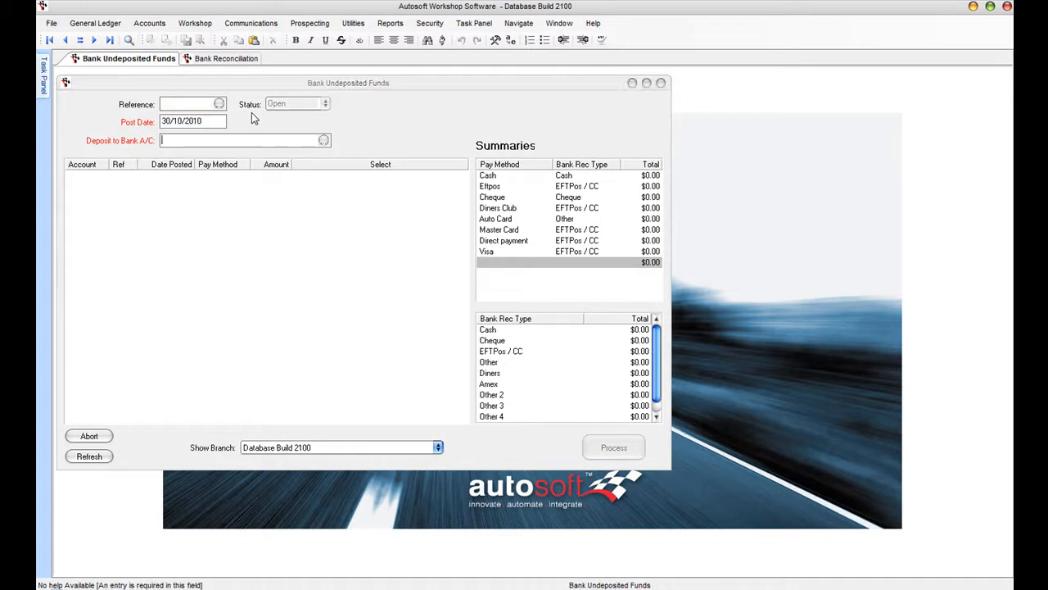
click(495, 377)
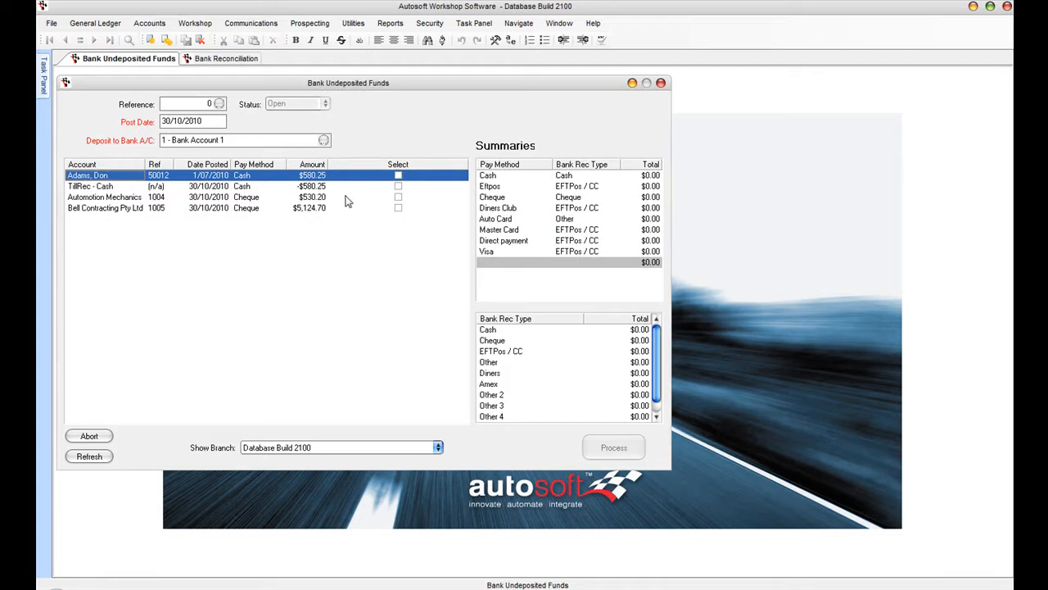
click(398, 175)
click(399, 186)
click(398, 196)
click(398, 207)
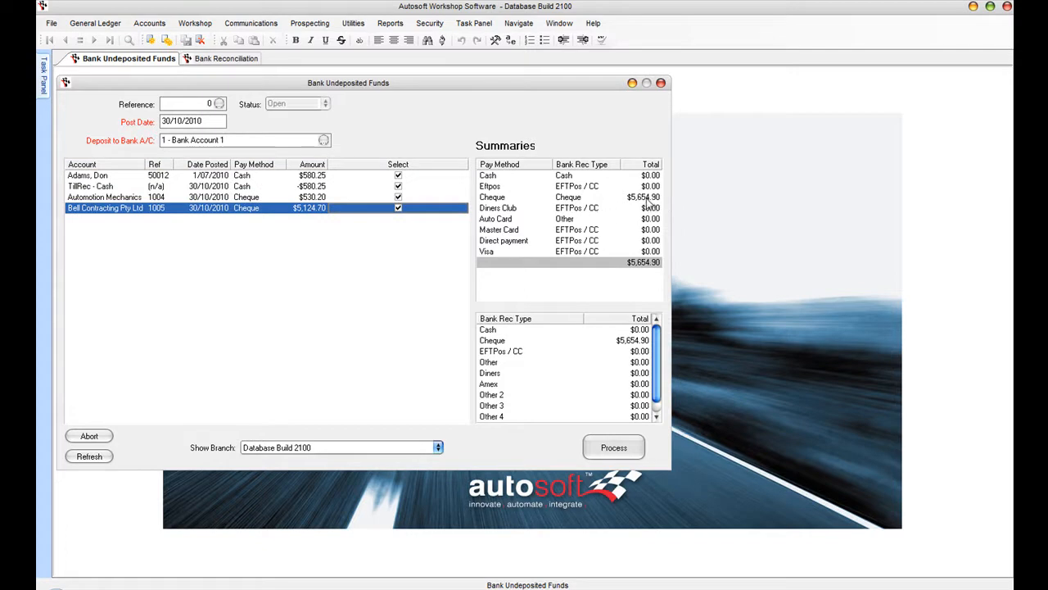
click(614, 447)
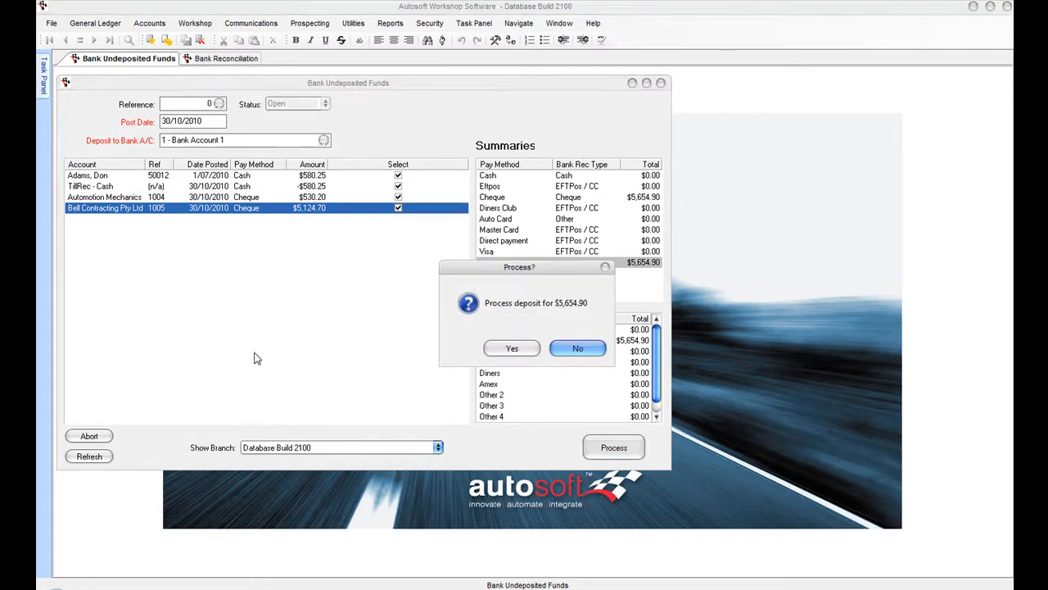
click(512, 348)
click(195, 60)
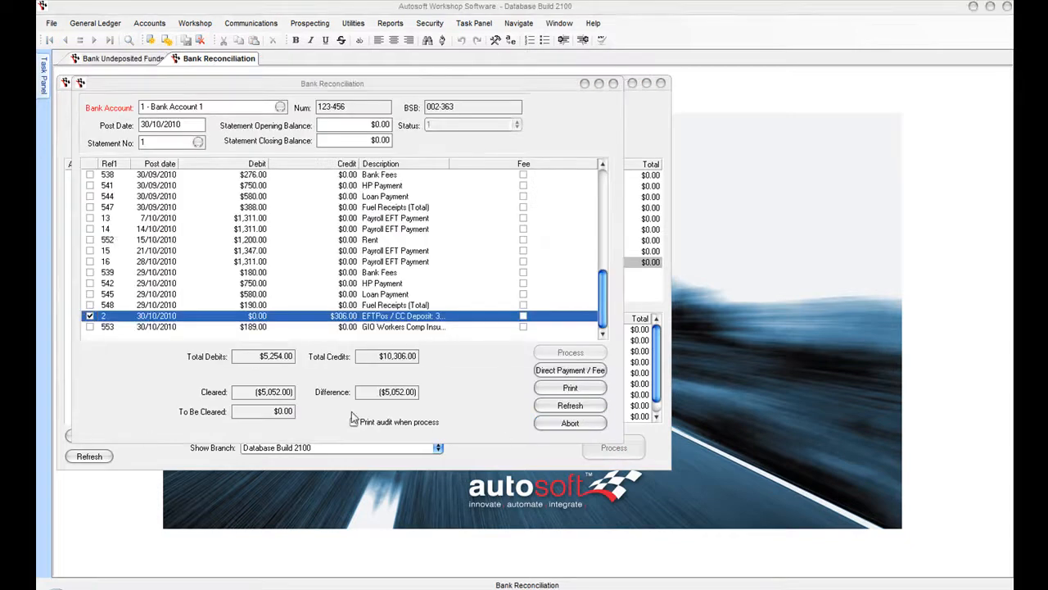
- Refresh the reconciliation, tick the $5,654.90 cash deposit as cleared, then switch to undeposited funds
click(541, 347)
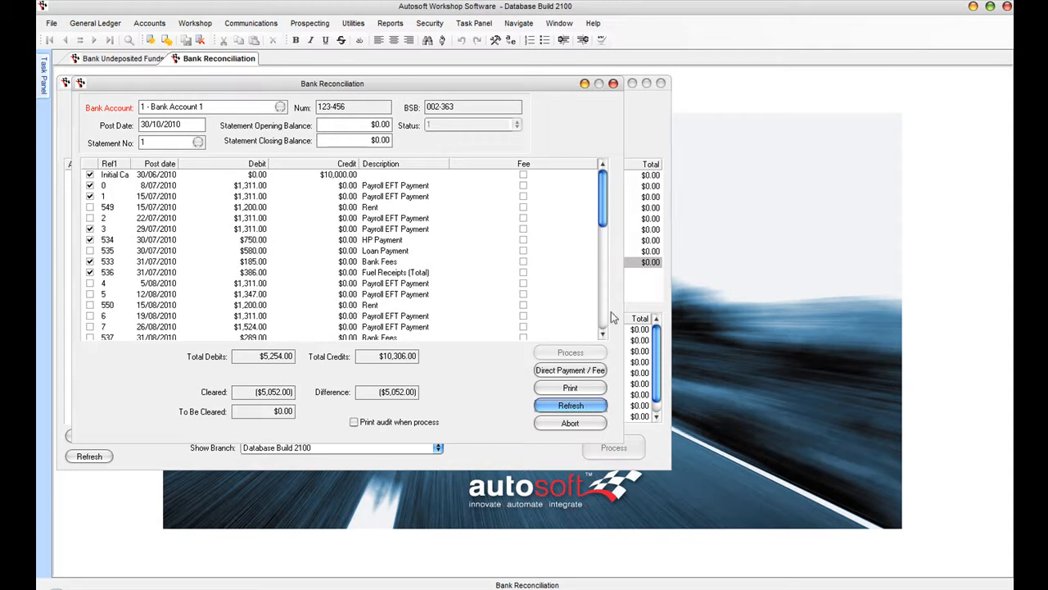
scroll(606, 321, down, 10)
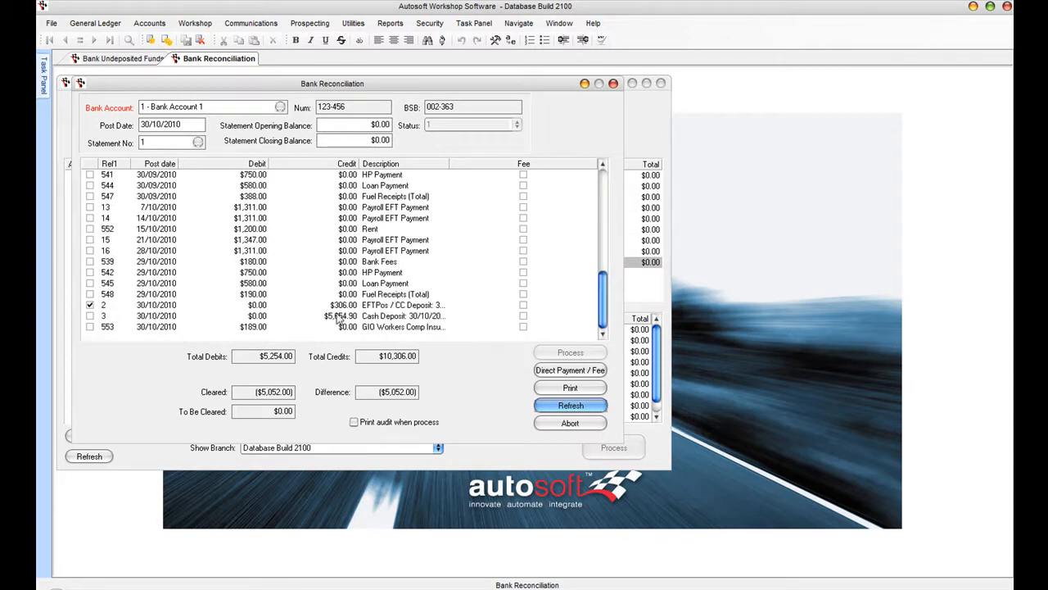
click(338, 320)
click(90, 316)
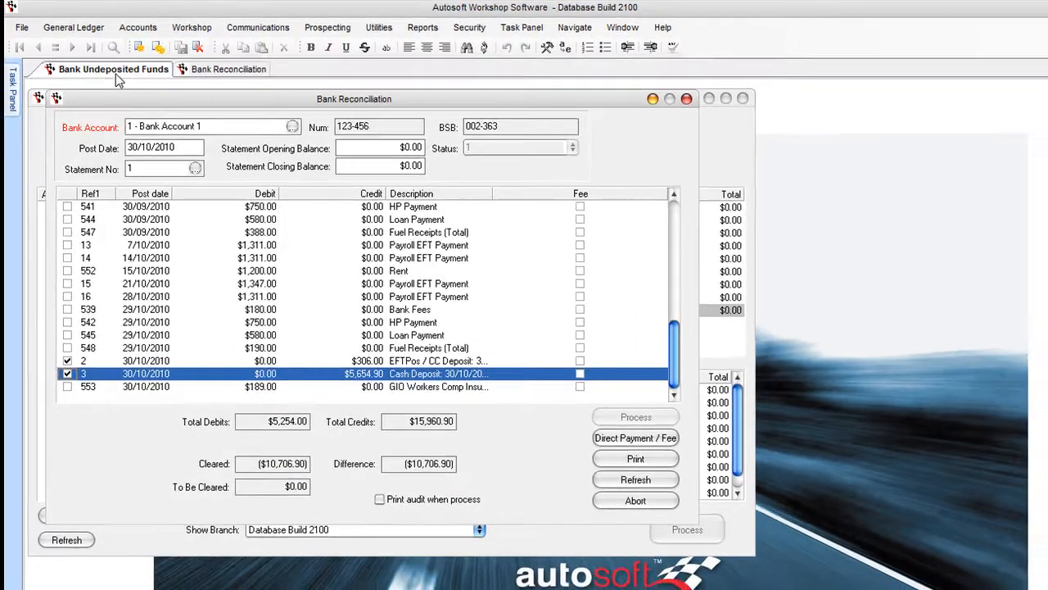
click(108, 72)
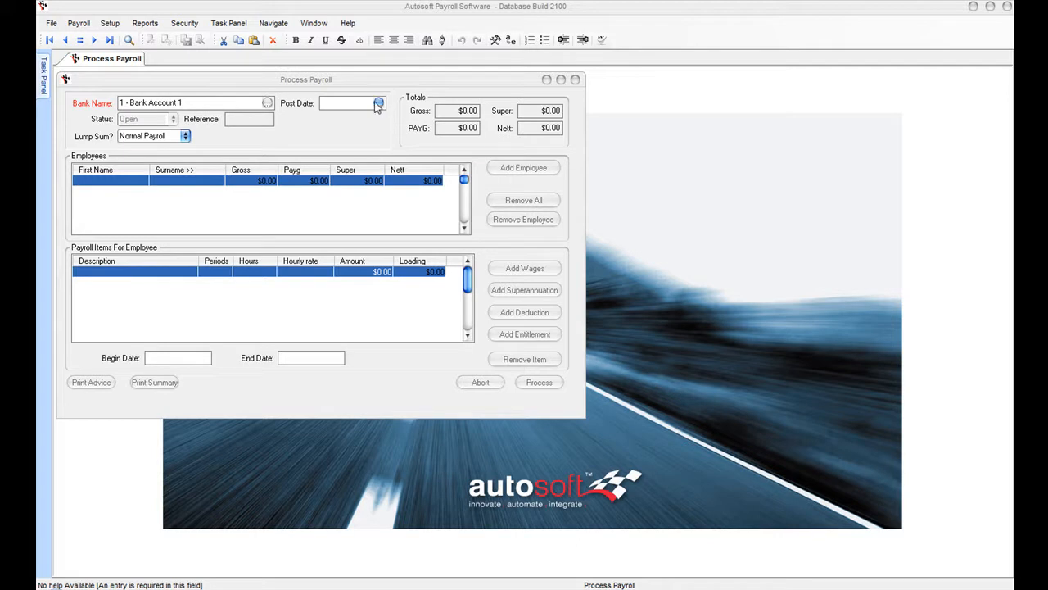
- Enter 05/11/2010 as the payroll post date and load both employees' pay items
click(331, 103)
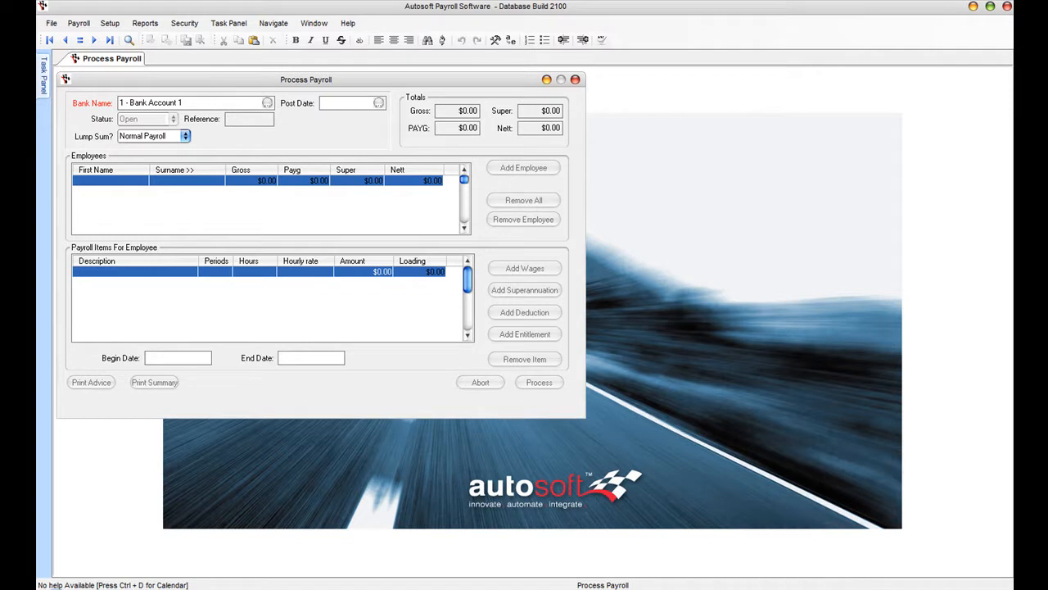
click(332, 107)
text(05/11/2010)
key(Tab)
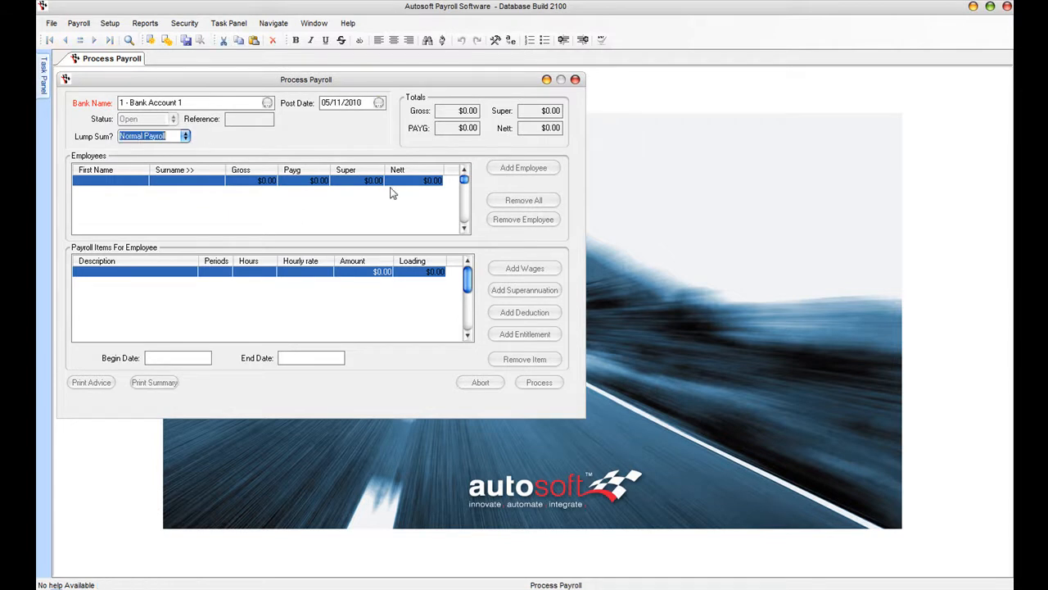
key(Tab)
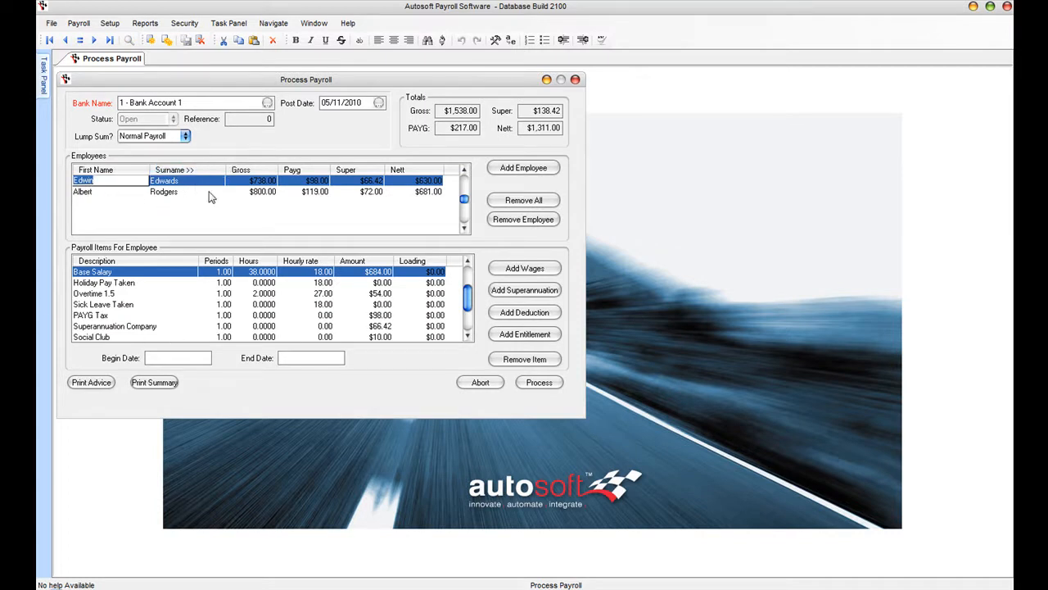
- Enlarge the payroll form and enter 8 hours Holiday Pay Taken for the first employee
drag(582, 417, 665, 460)
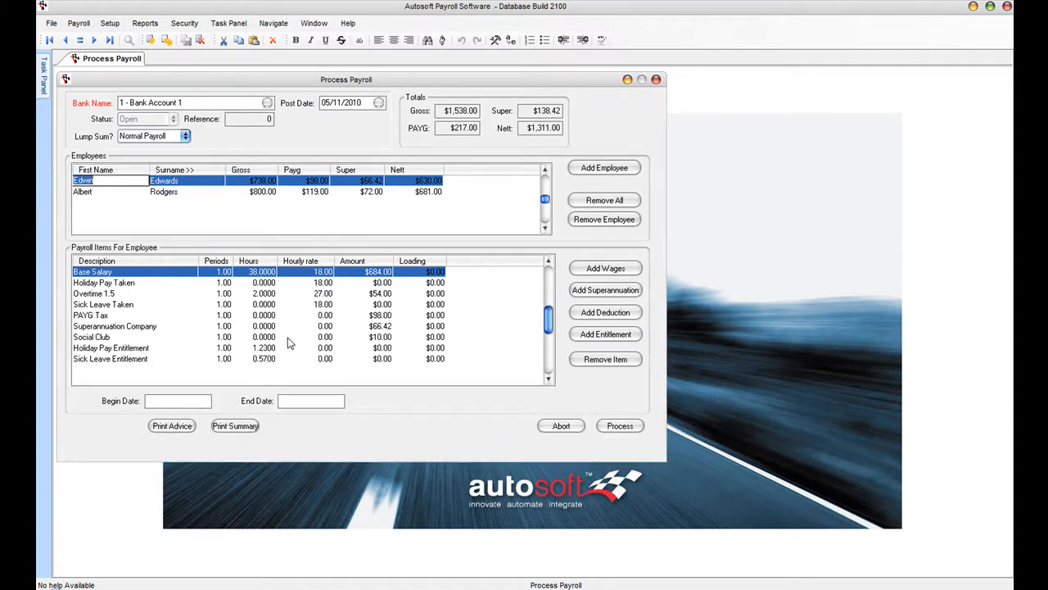
click(88, 193)
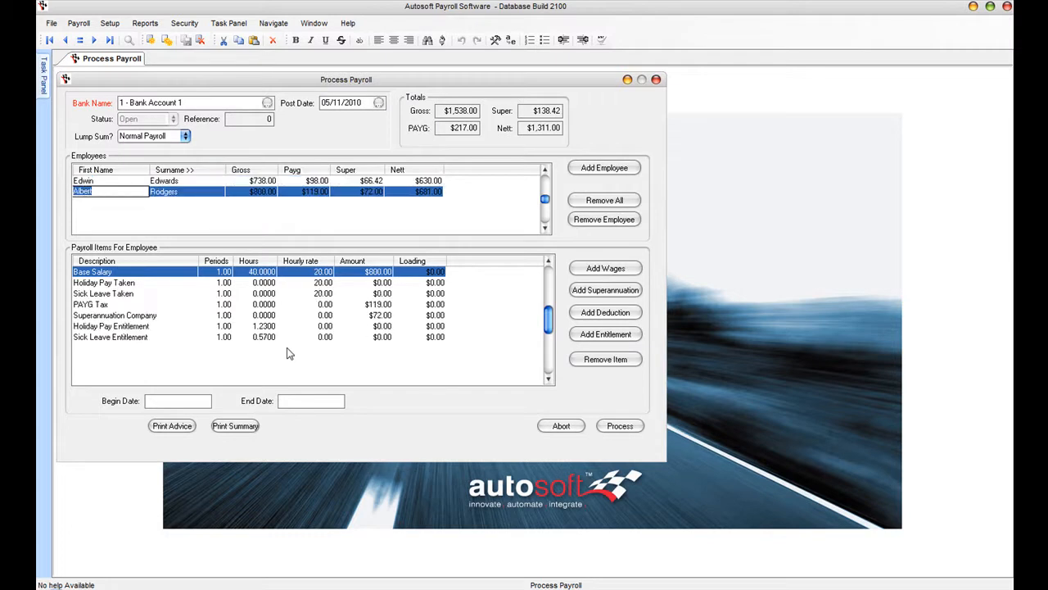
click(90, 183)
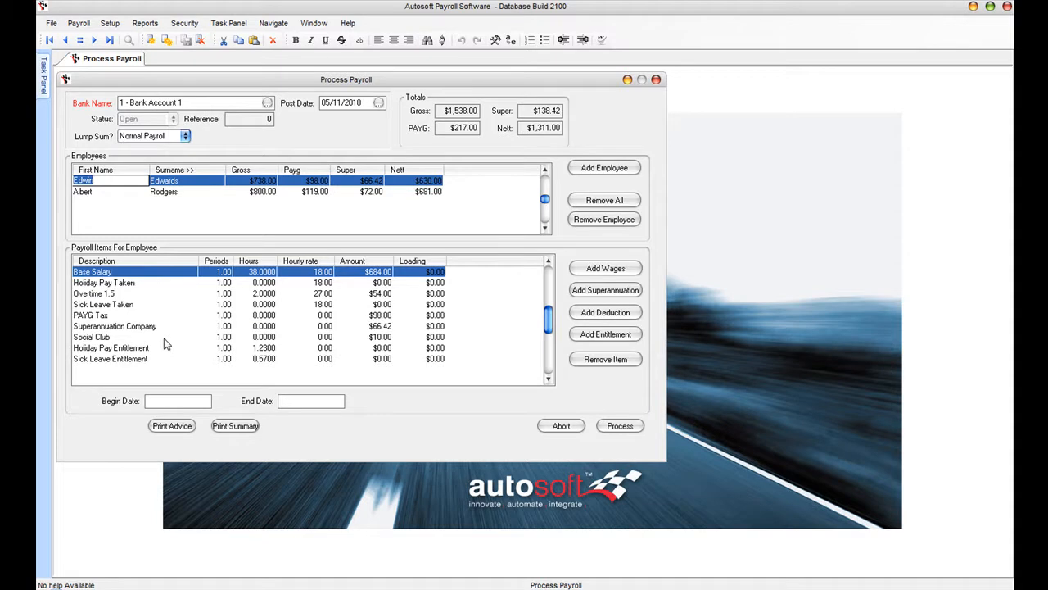
click(106, 283)
click(249, 281)
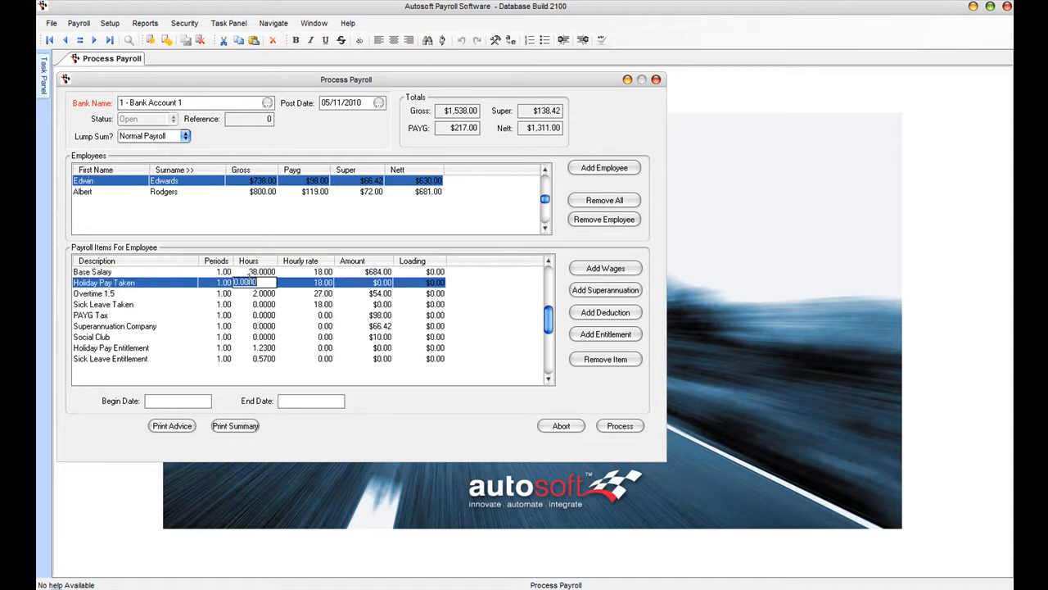
text(8)
key(Tab)
key(Tab)
key(Tab)
key(Tab)
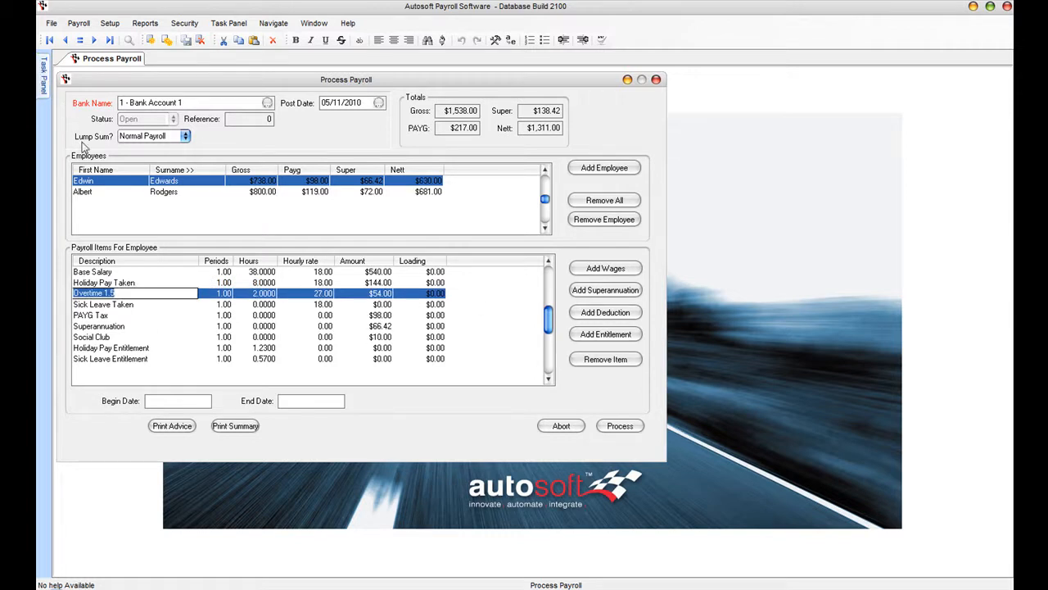
- Enter 8 hours Sick Leave Taken for the second employee and request processing
click(83, 192)
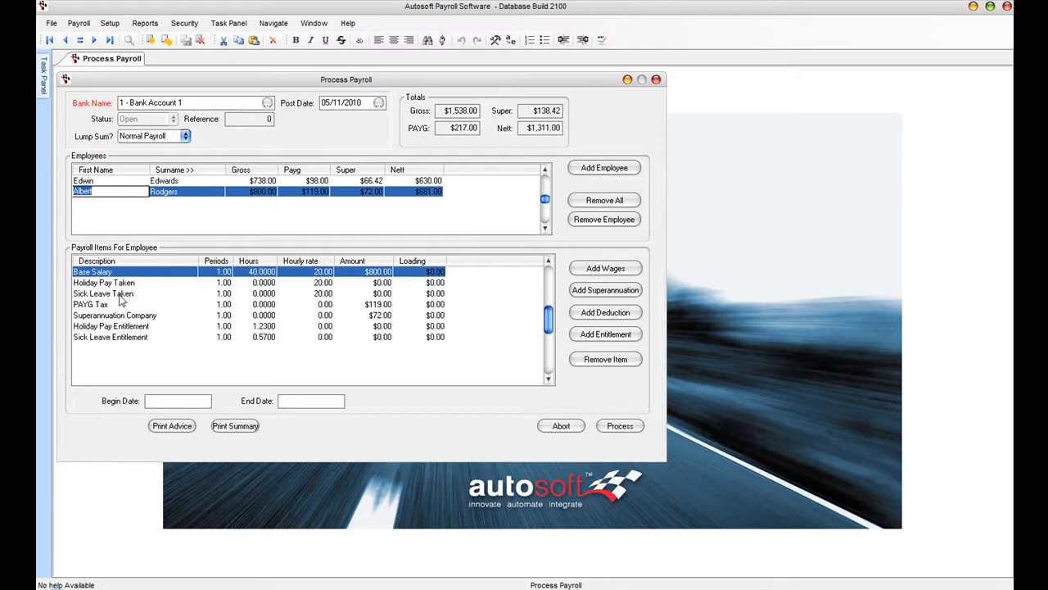
click(259, 294)
text(8)
key(Tab)
key(Tab)
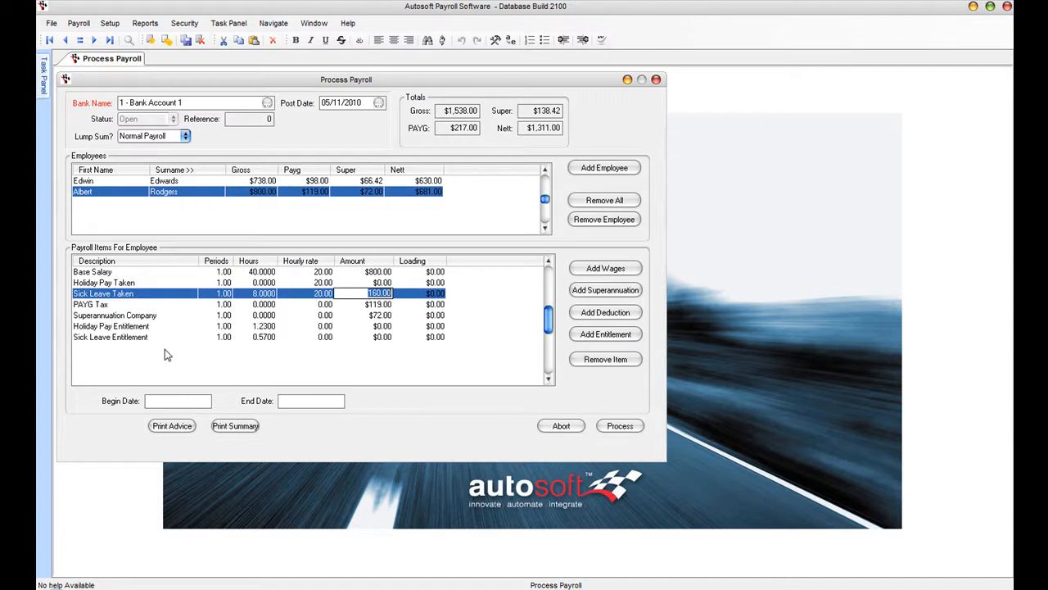
key(Tab)
key(Tab)
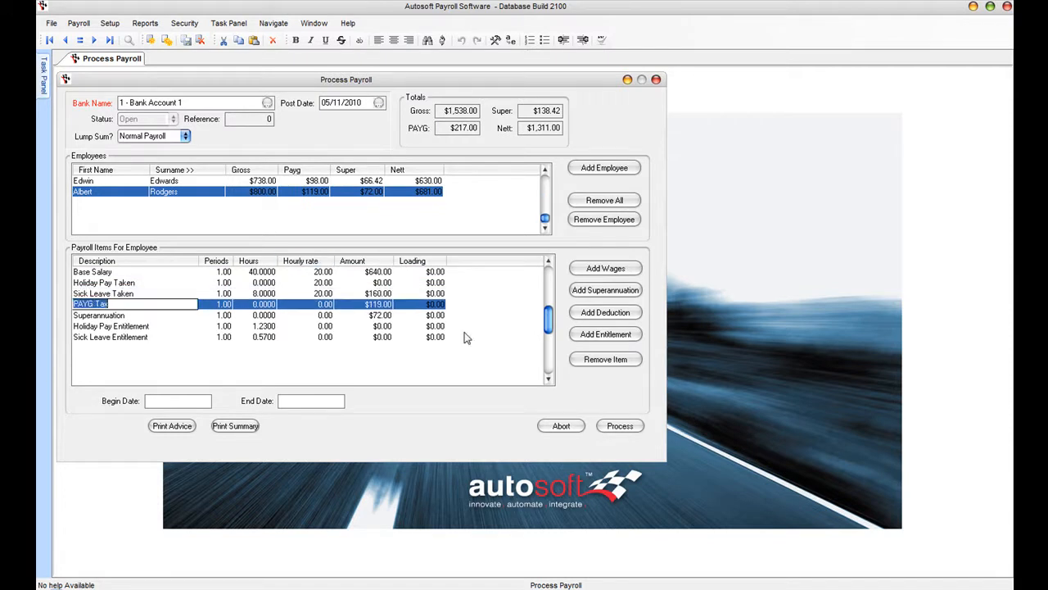
click(620, 426)
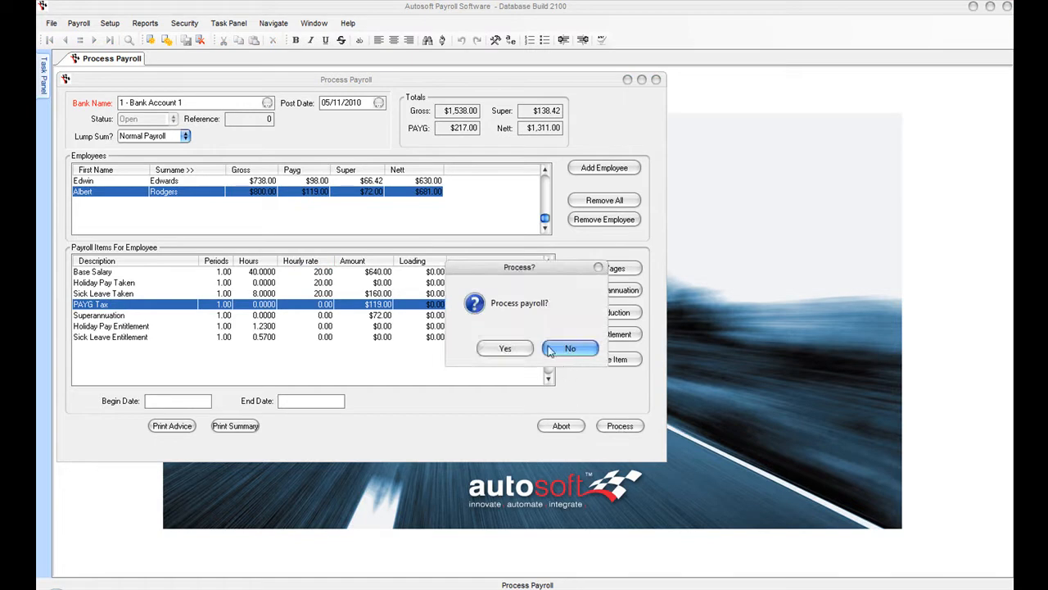
- Confirm processing the payroll and accept the Page Setup for the Pay Advice printout
click(506, 348)
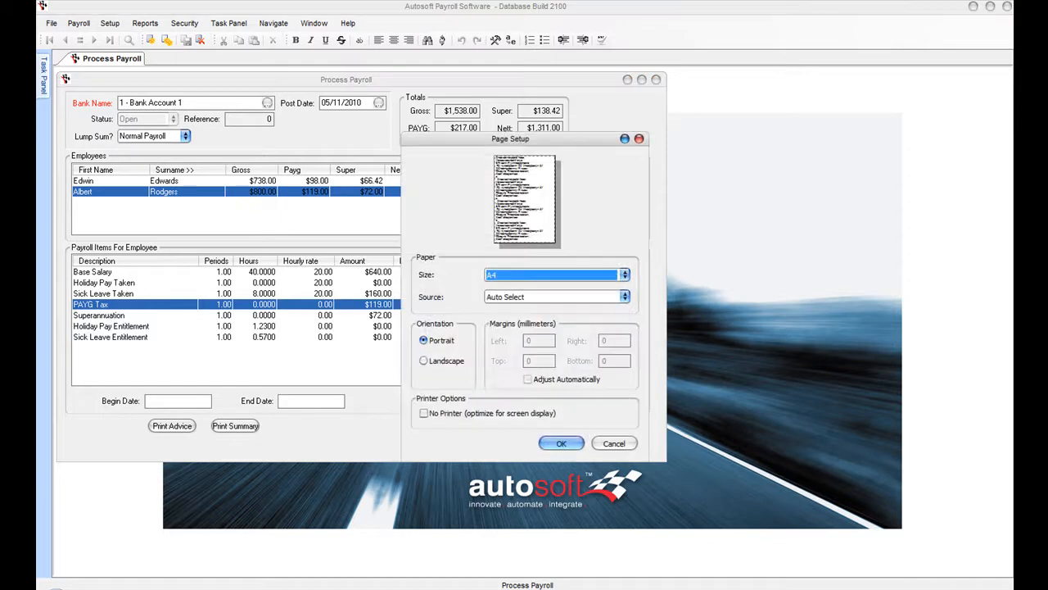
click(562, 445)
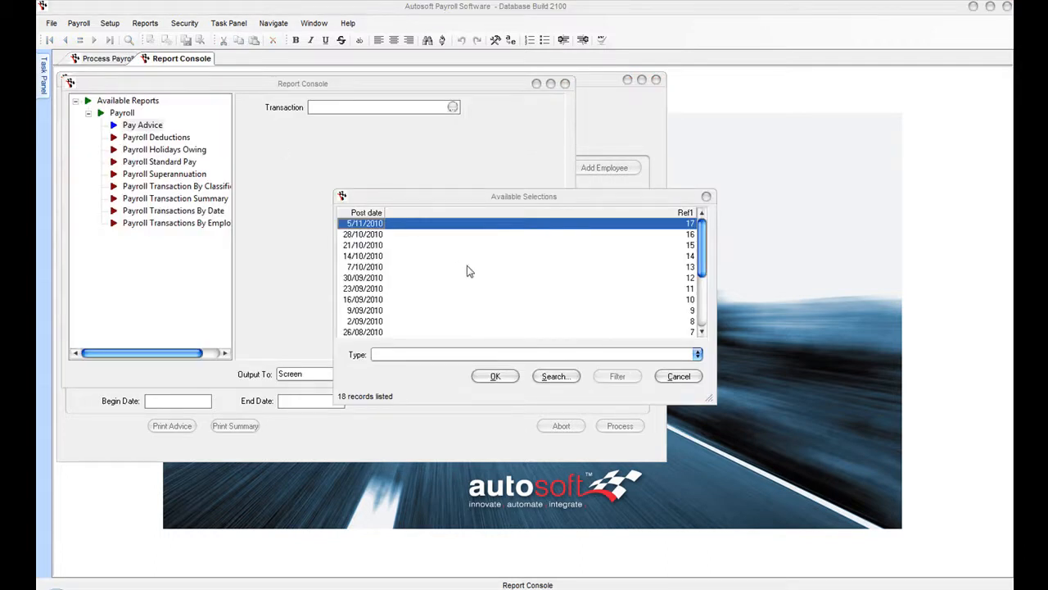
- Preview the 5/11/2010 Pay Advice, page through both employees, and return to the Report Console
click(496, 377)
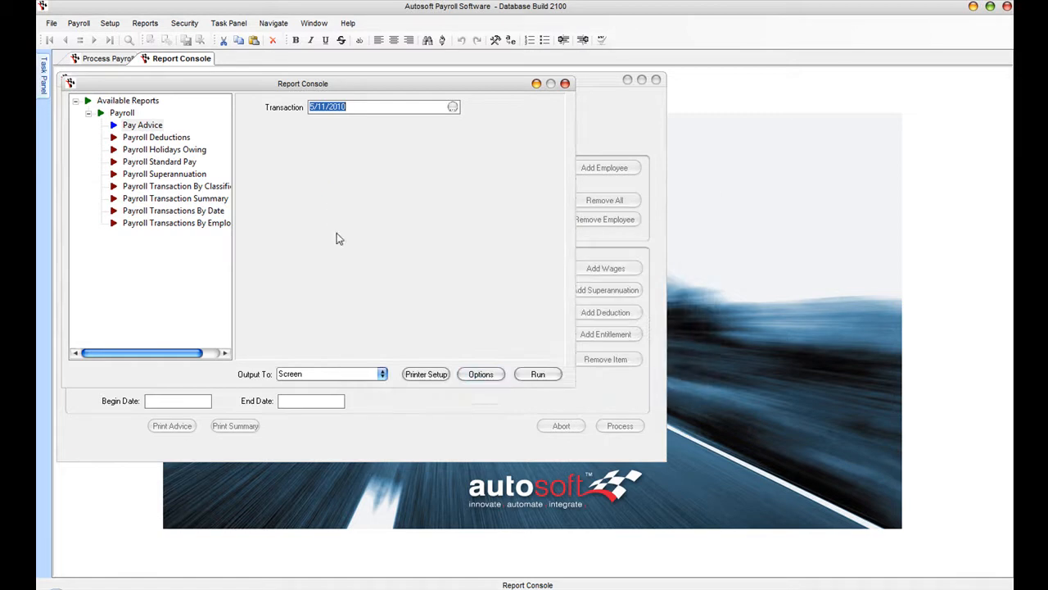
click(538, 374)
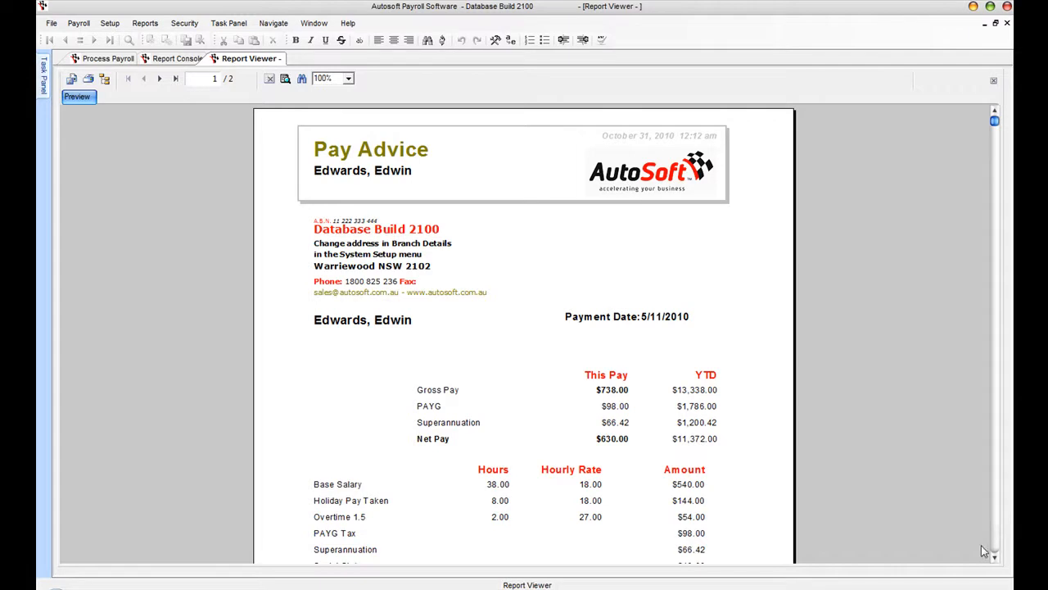
scroll(992, 555, down, 3)
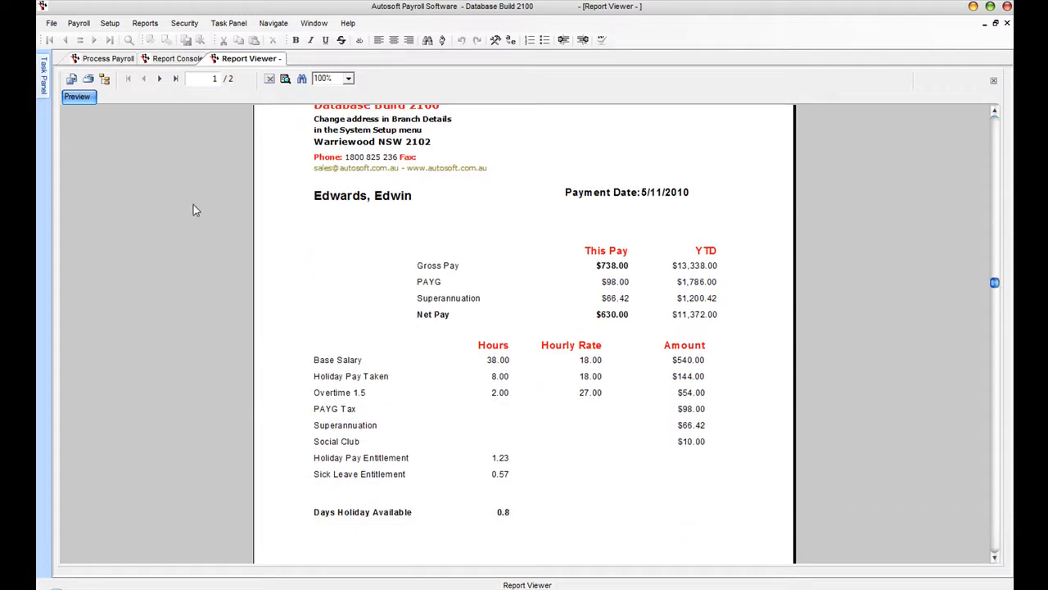
click(159, 79)
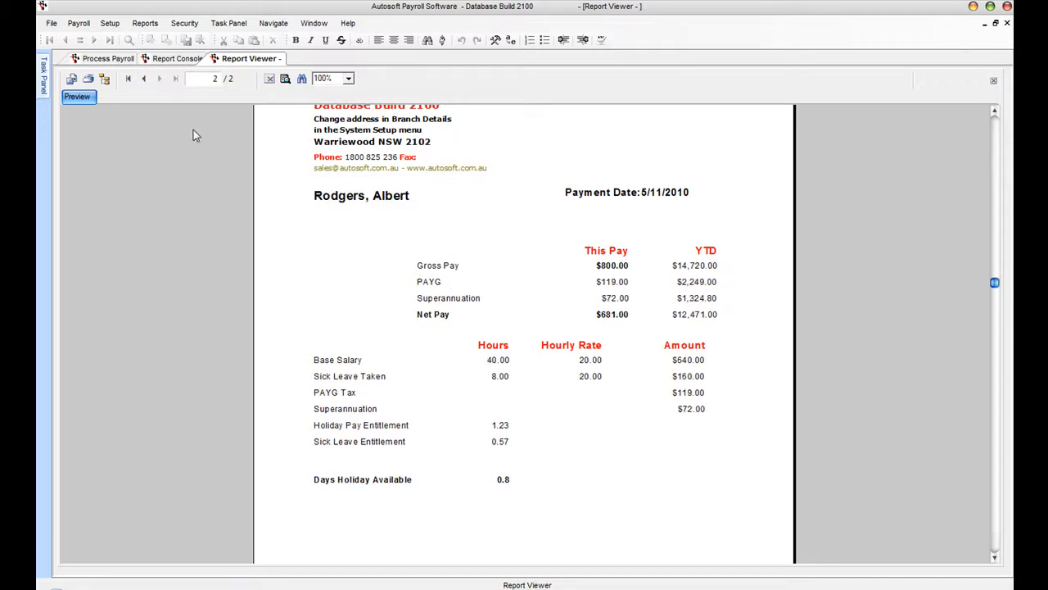
click(143, 78)
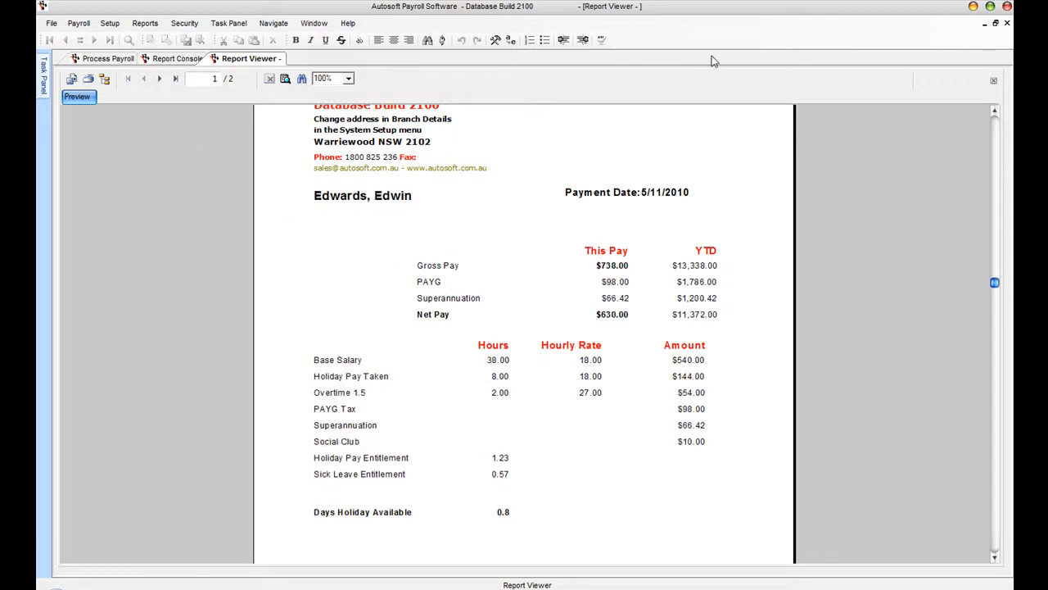
click(176, 58)
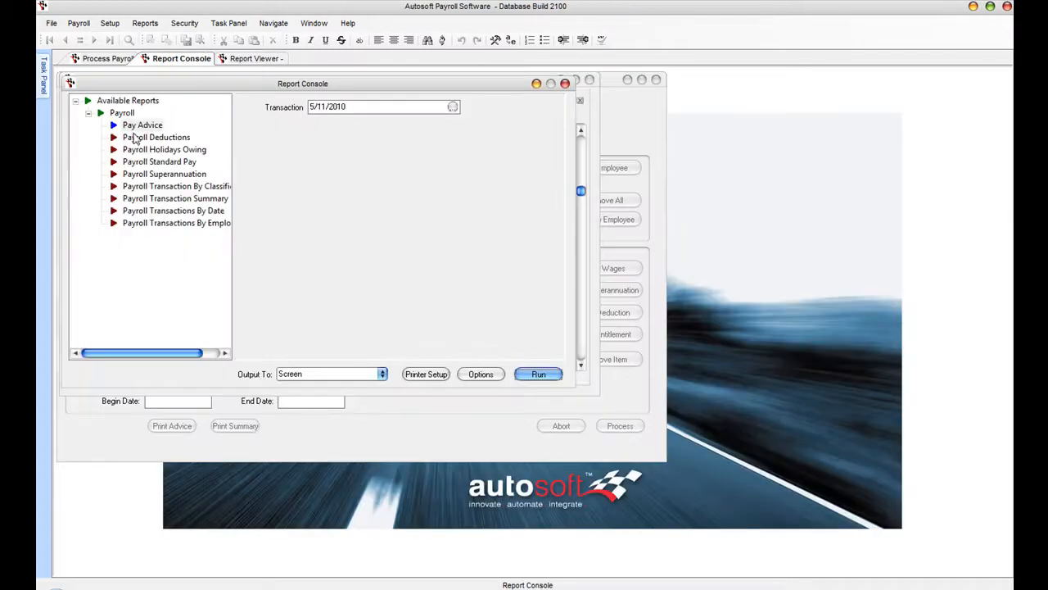
- Run the Payroll Holidays Owing report, review it, and close the preview
click(144, 137)
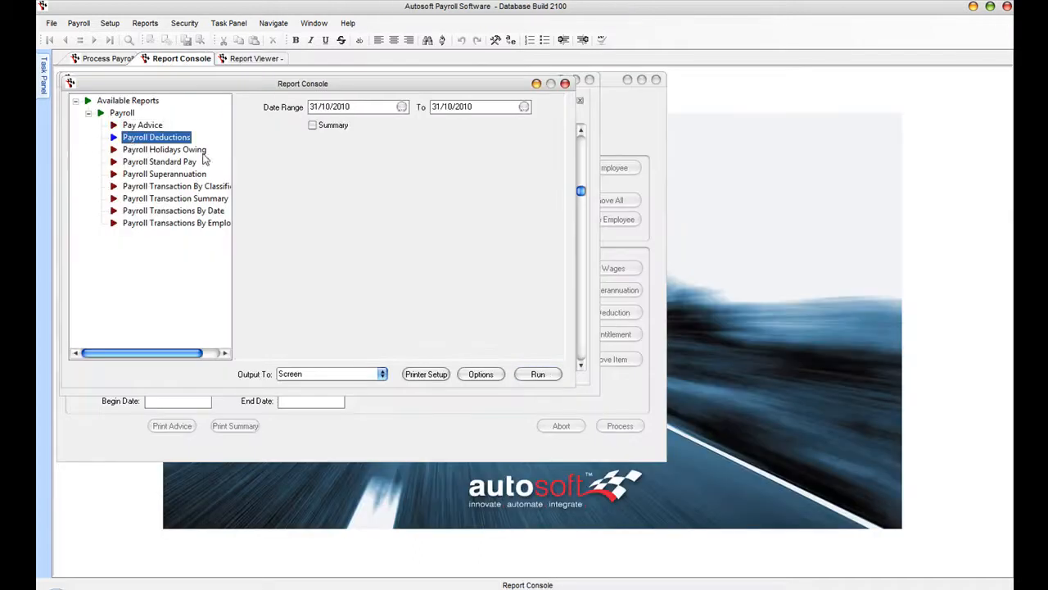
click(152, 149)
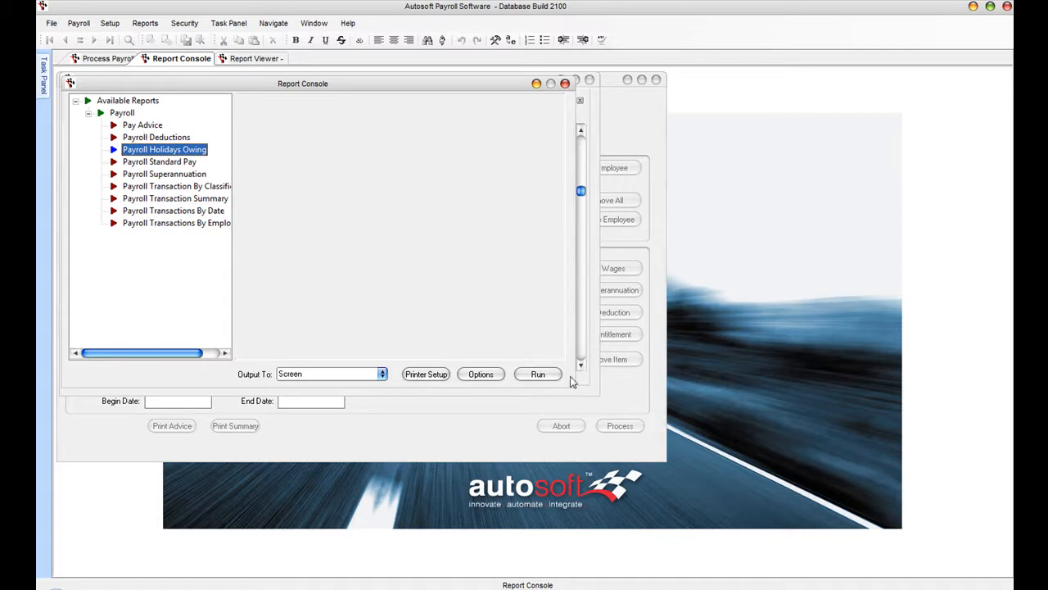
click(537, 374)
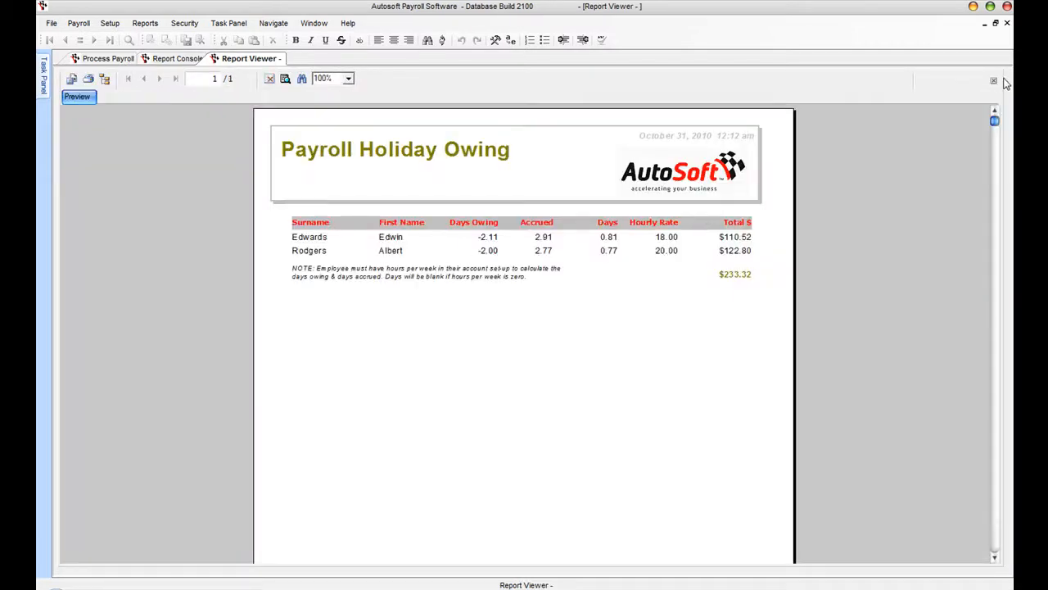
click(1006, 23)
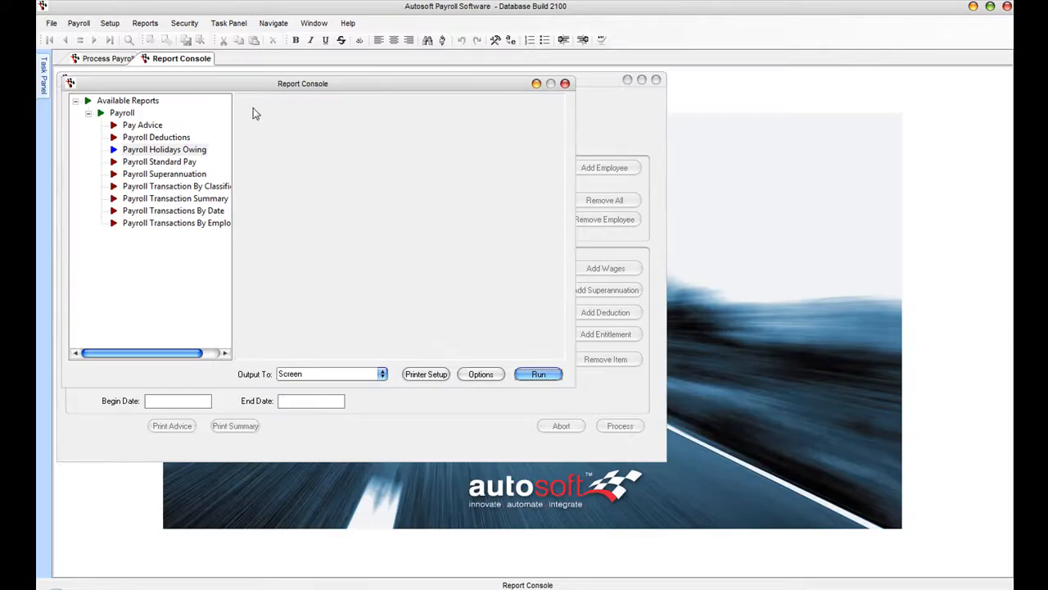
- Run the Payroll Superannuation report starting 01/10/2010 and close the preview
click(152, 174)
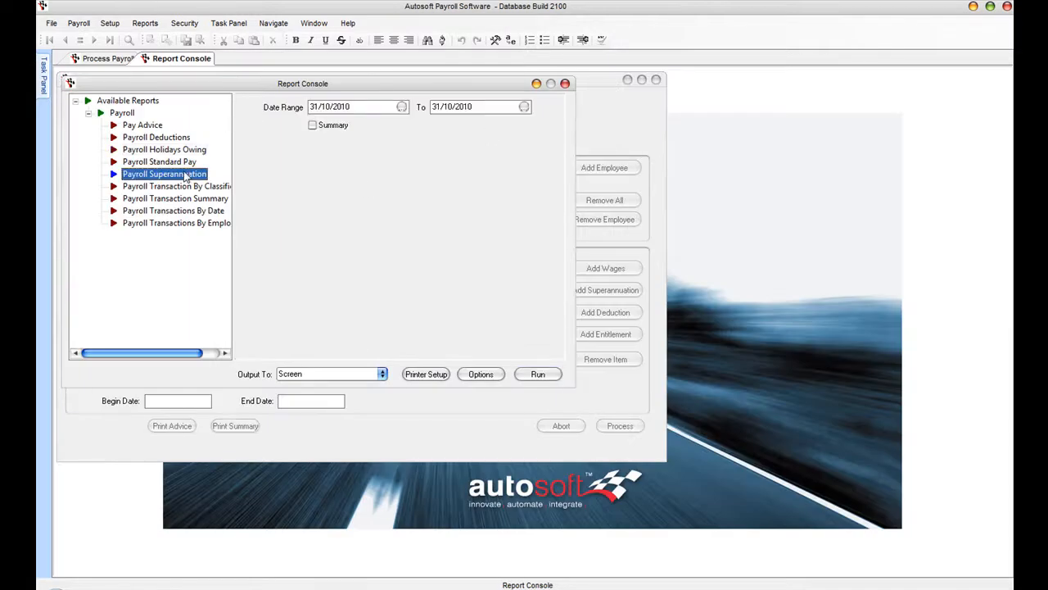
click(401, 106)
click(428, 168)
click(399, 251)
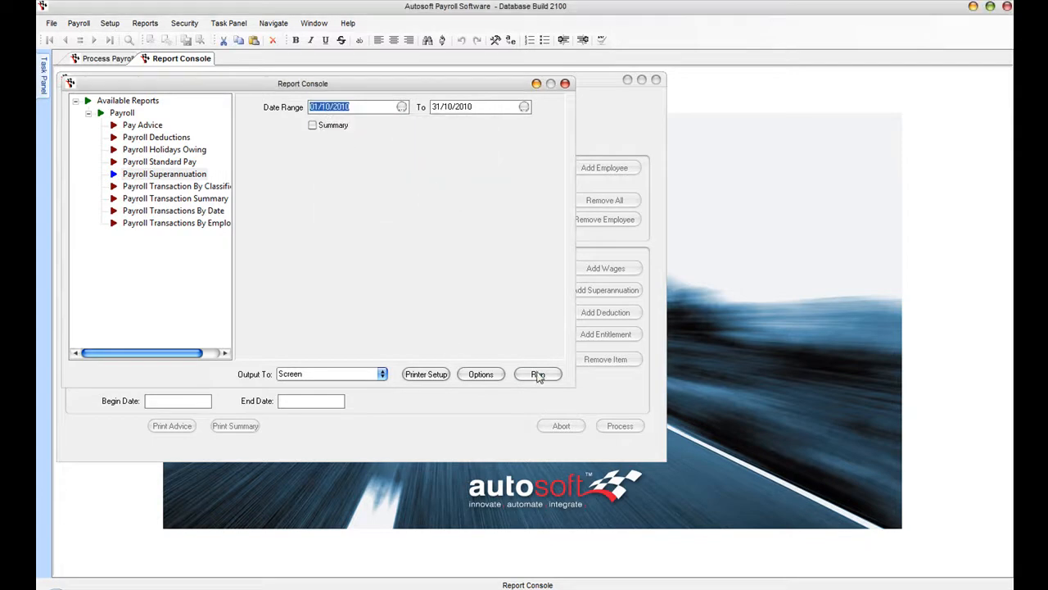
click(538, 374)
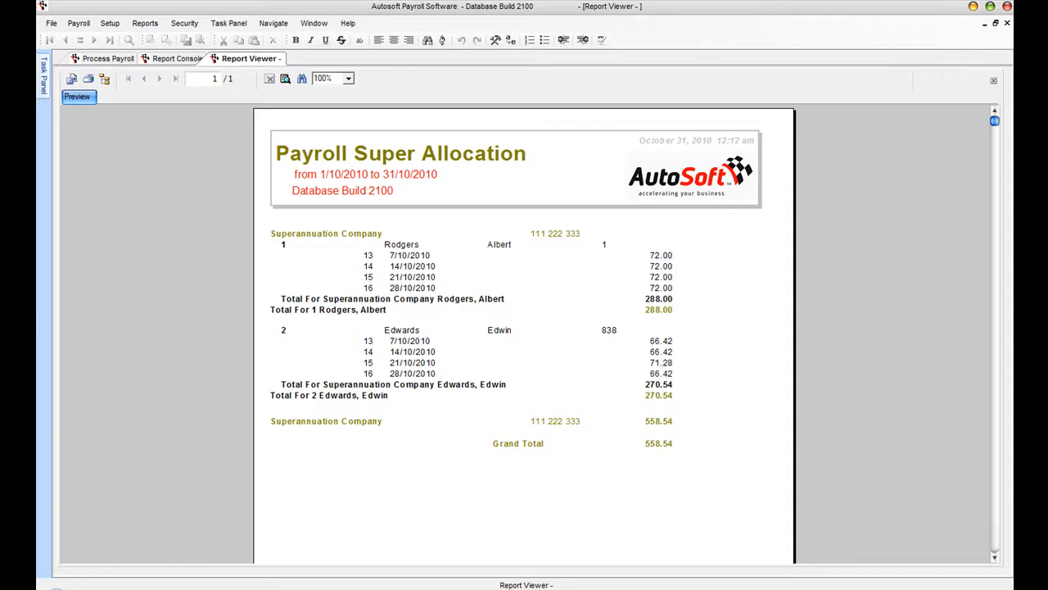
click(1007, 23)
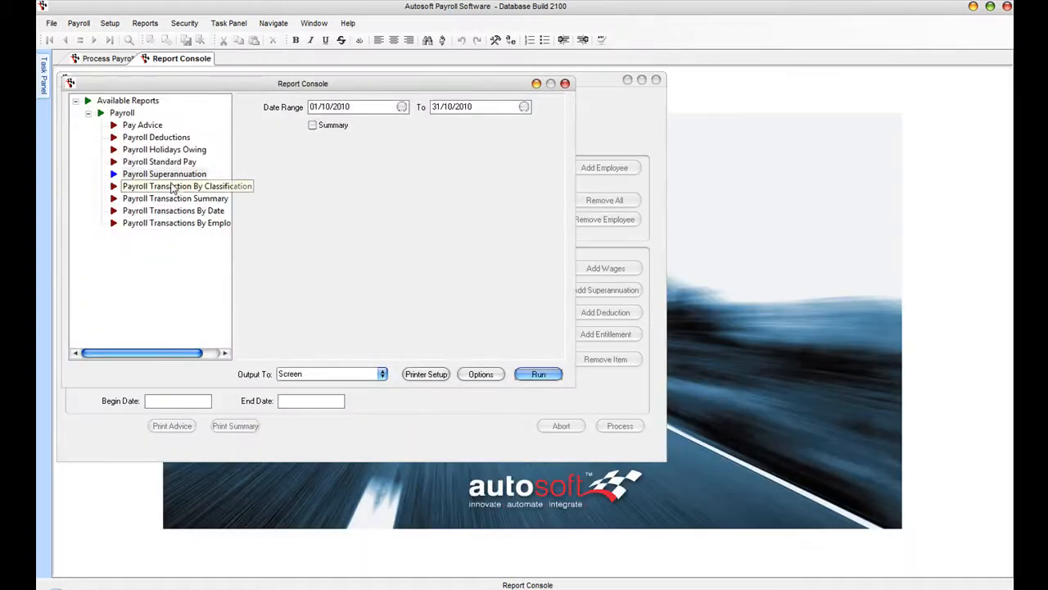
- Preview Transactions by Classification from 01/10/2010, then close the report
click(150, 187)
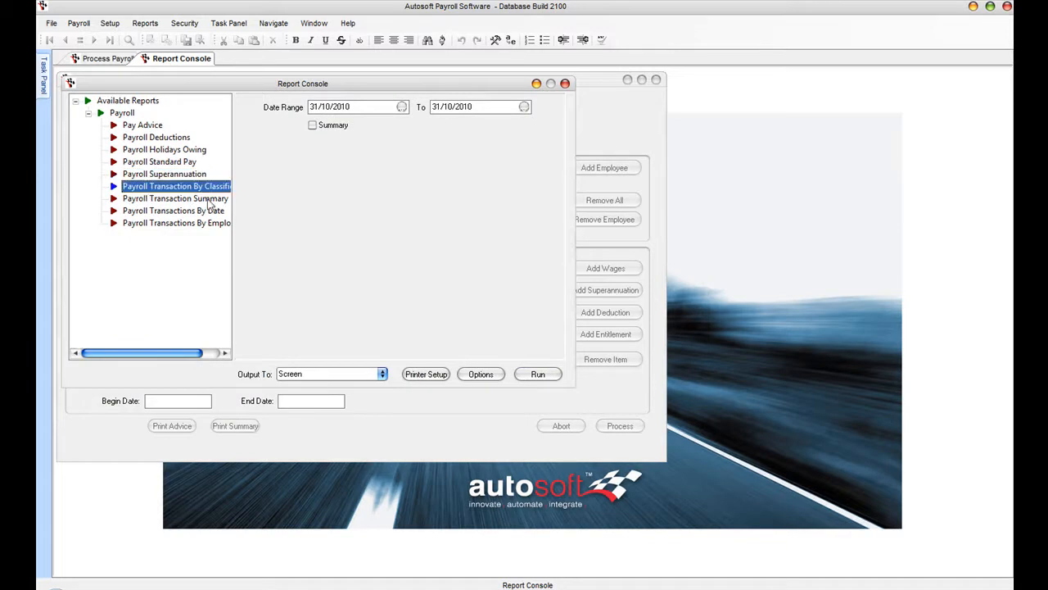
click(401, 106)
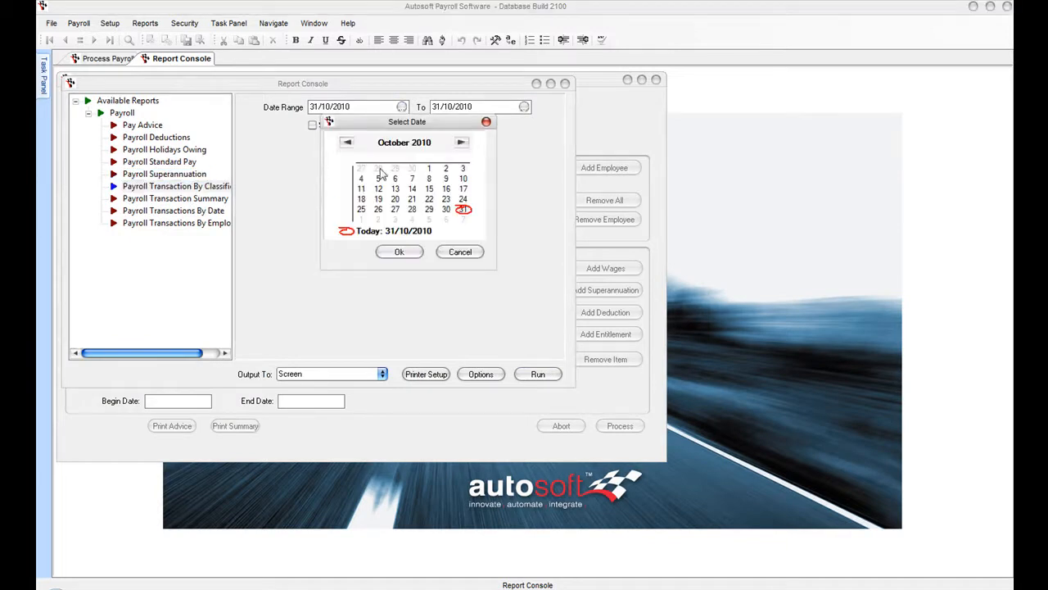
click(428, 168)
click(399, 251)
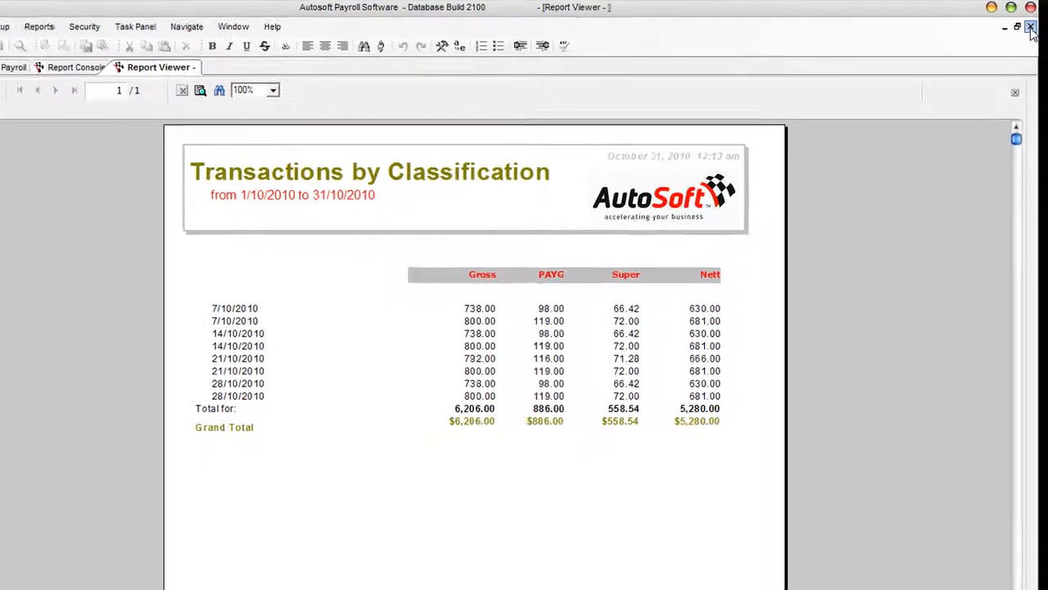
click(1031, 27)
- Run the Payroll Transaction Summary for the 5/11/2010 pay run and close it
click(185, 199)
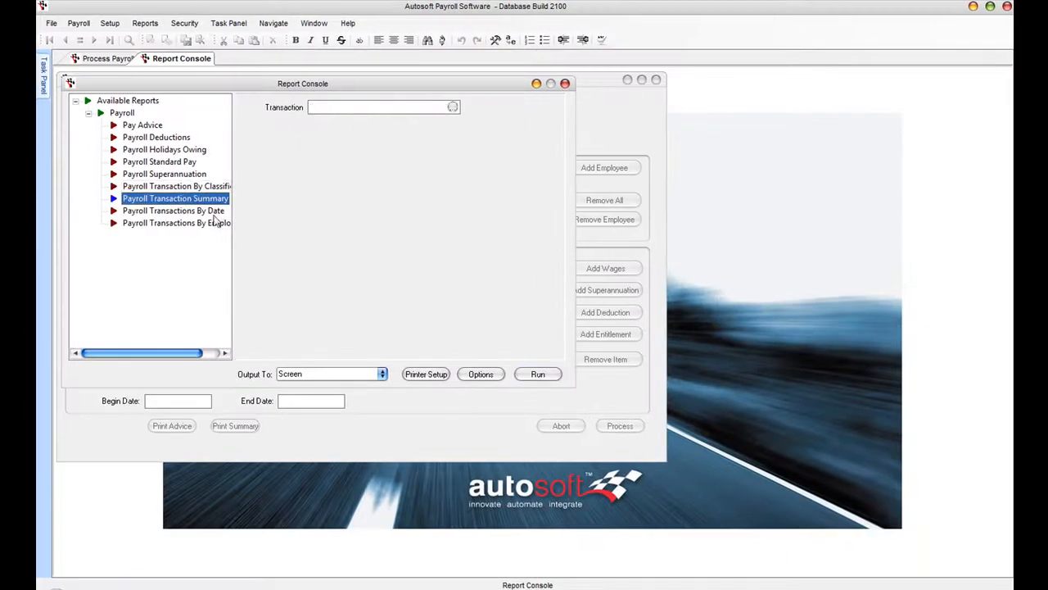
click(453, 107)
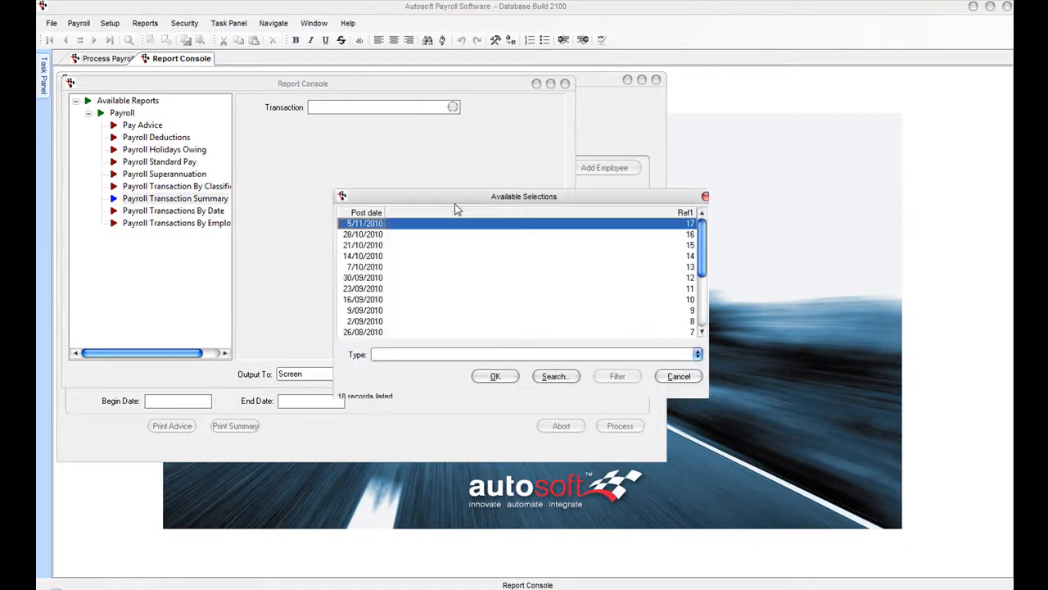
click(500, 377)
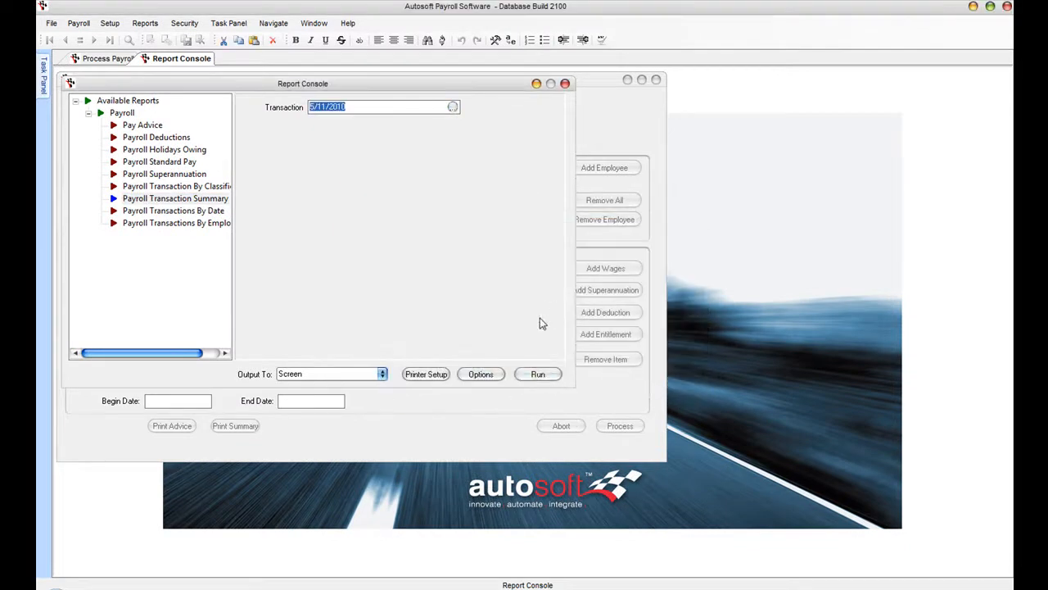
key(Return)
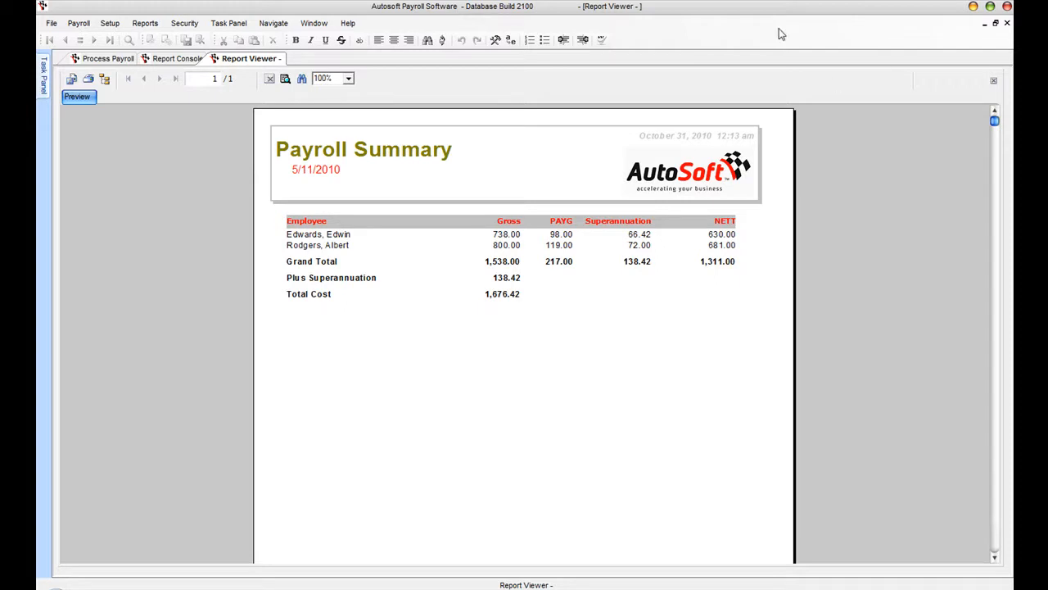
click(1007, 23)
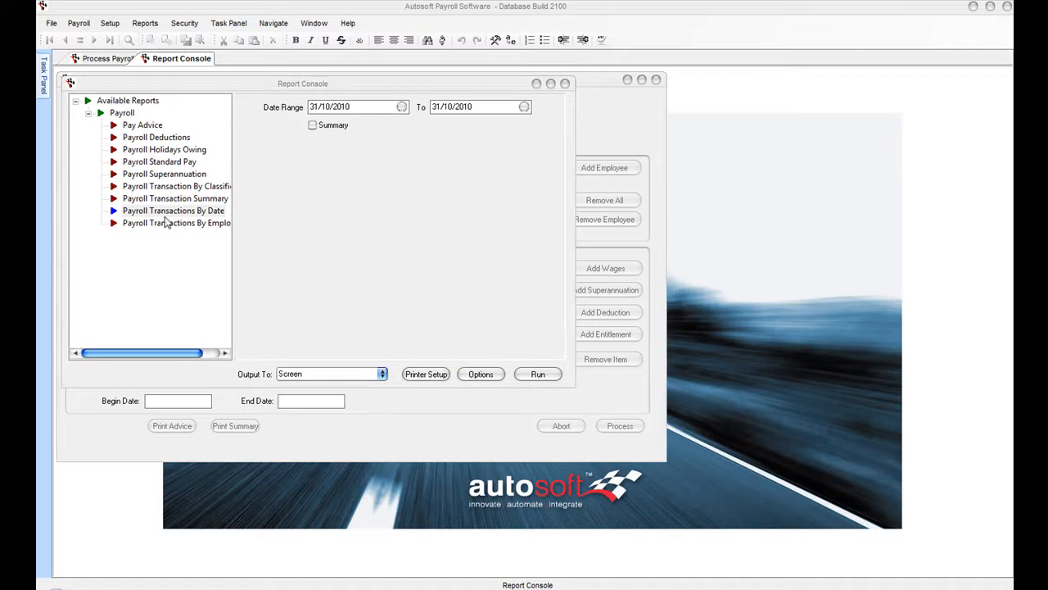
- Run Payroll Transactions by Employee starting 01/10/2010, then close the report
click(198, 224)
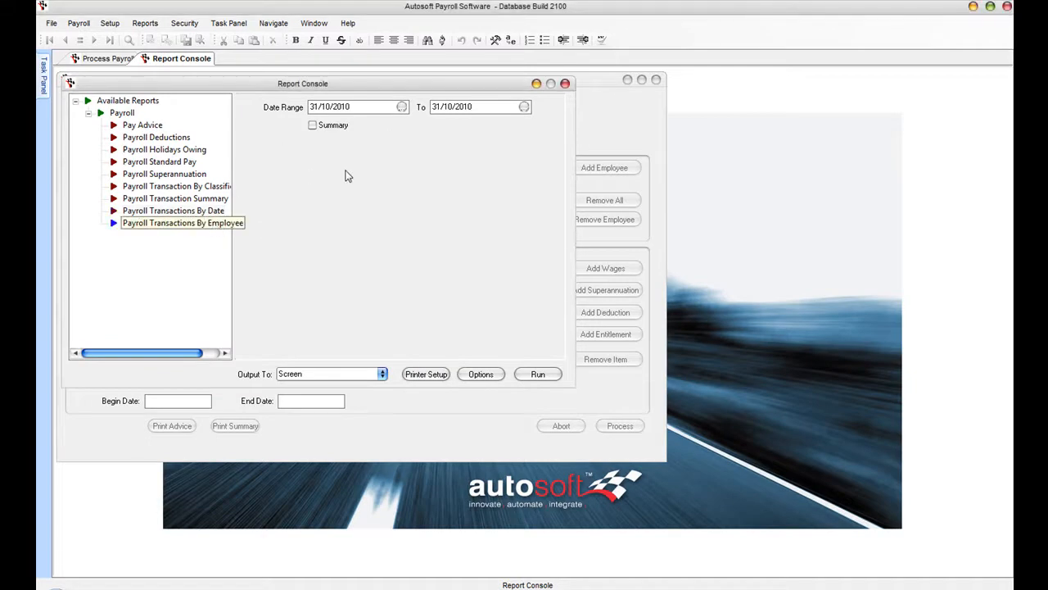
click(402, 107)
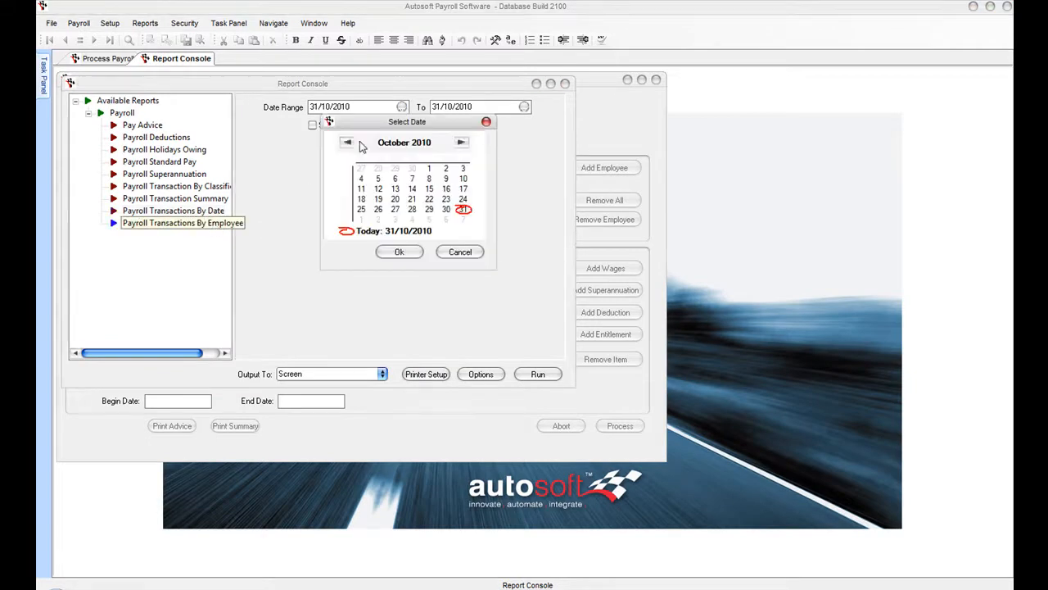
click(399, 251)
click(538, 373)
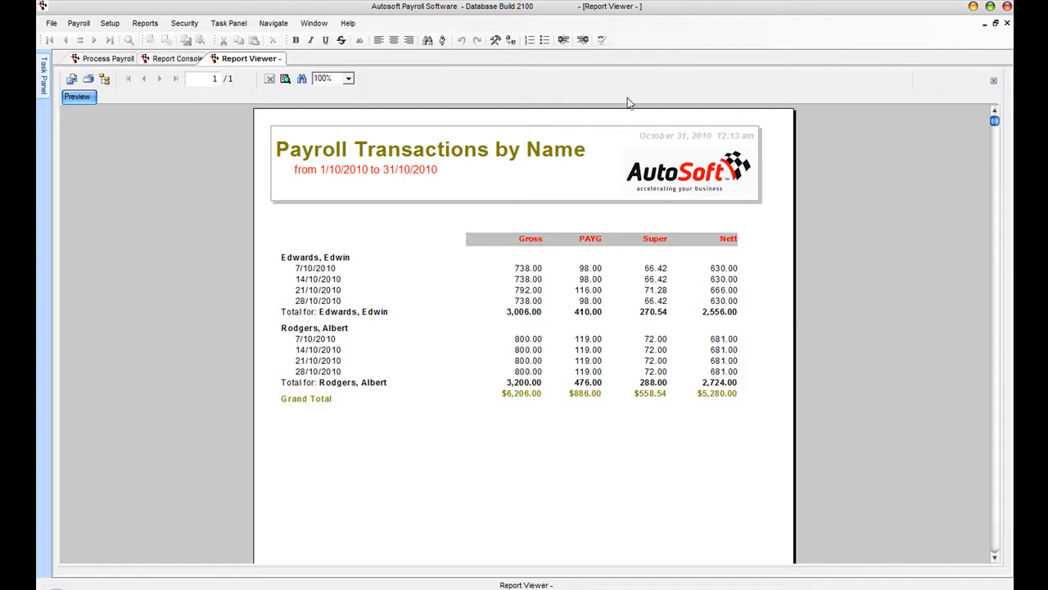
click(1007, 23)
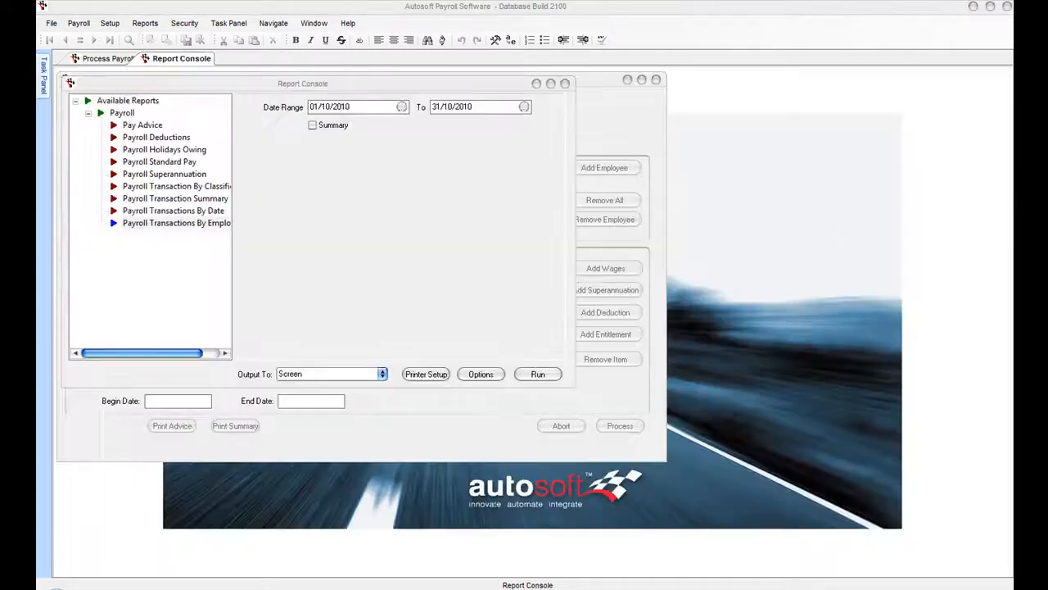
- Open the EFT Bank File Creation output, then the Payroll Employees screen
click(79, 24)
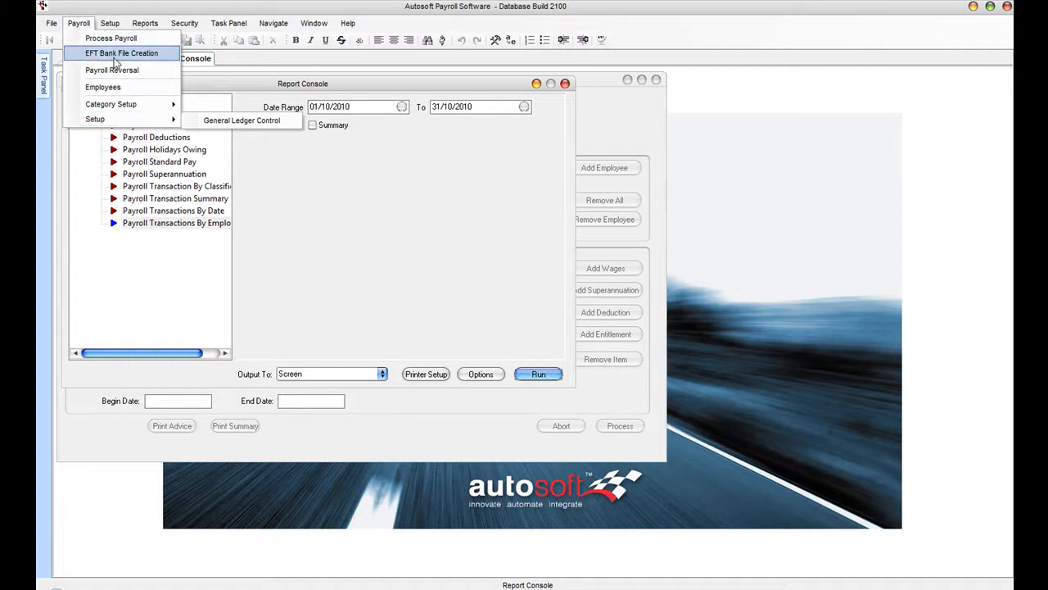
click(151, 54)
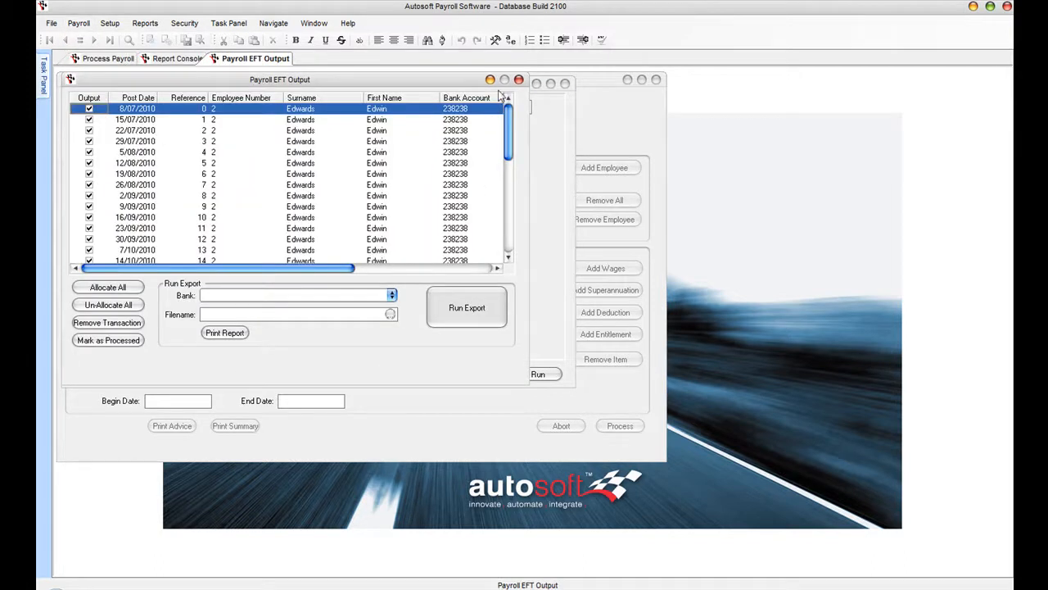
click(79, 24)
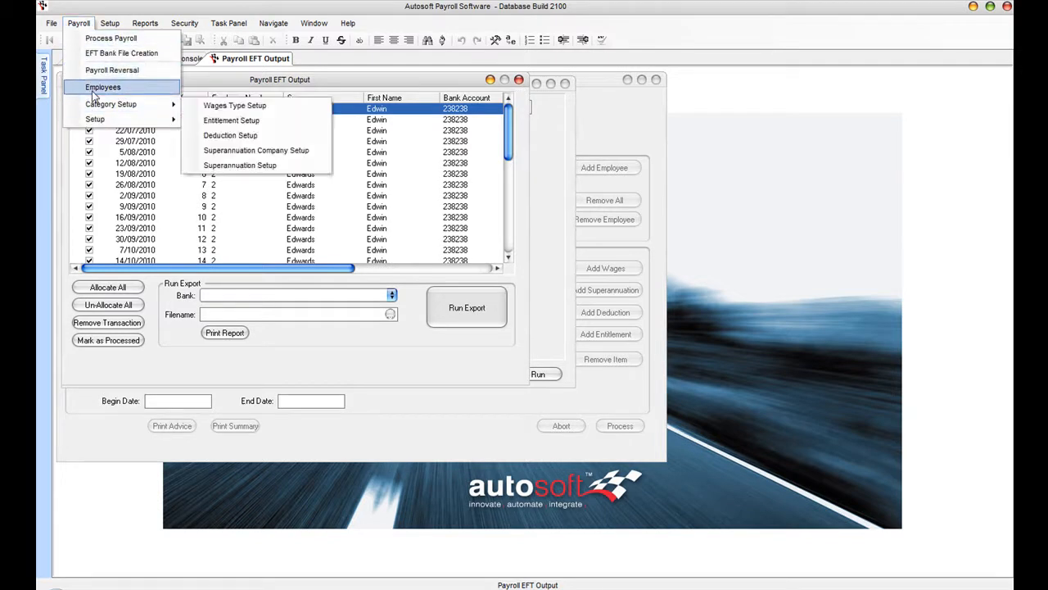
click(91, 88)
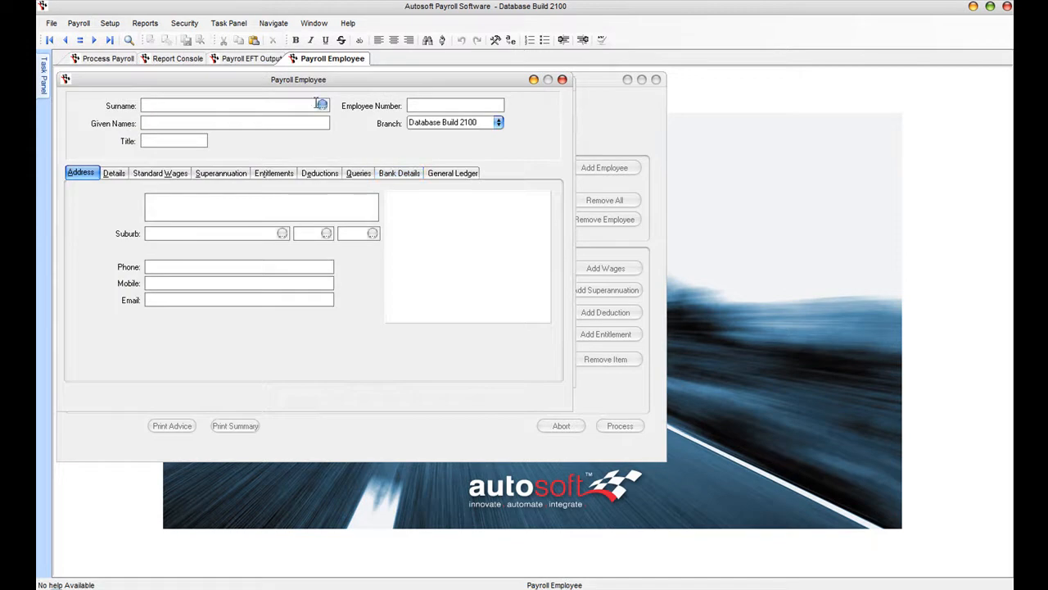
- Load an existing employee and review bank, wages, super, leave, deductions, address and tax details
click(492, 374)
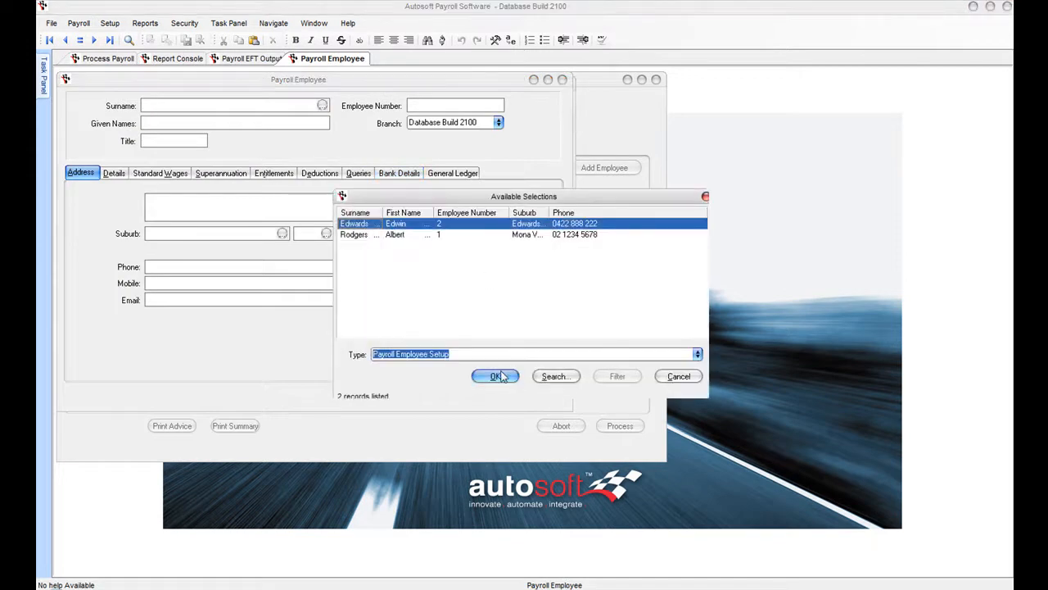
click(415, 174)
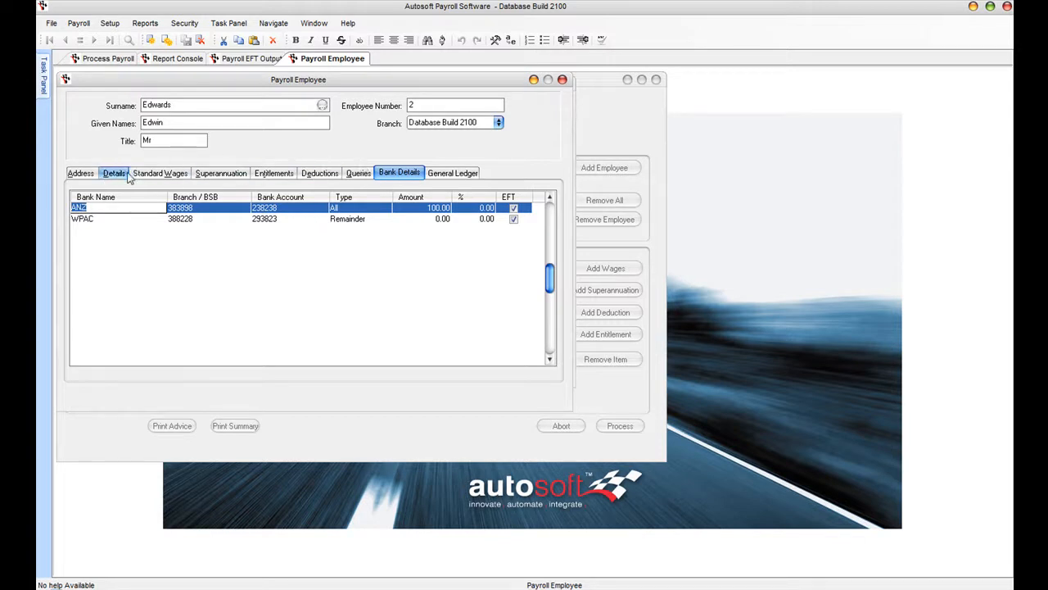
click(154, 172)
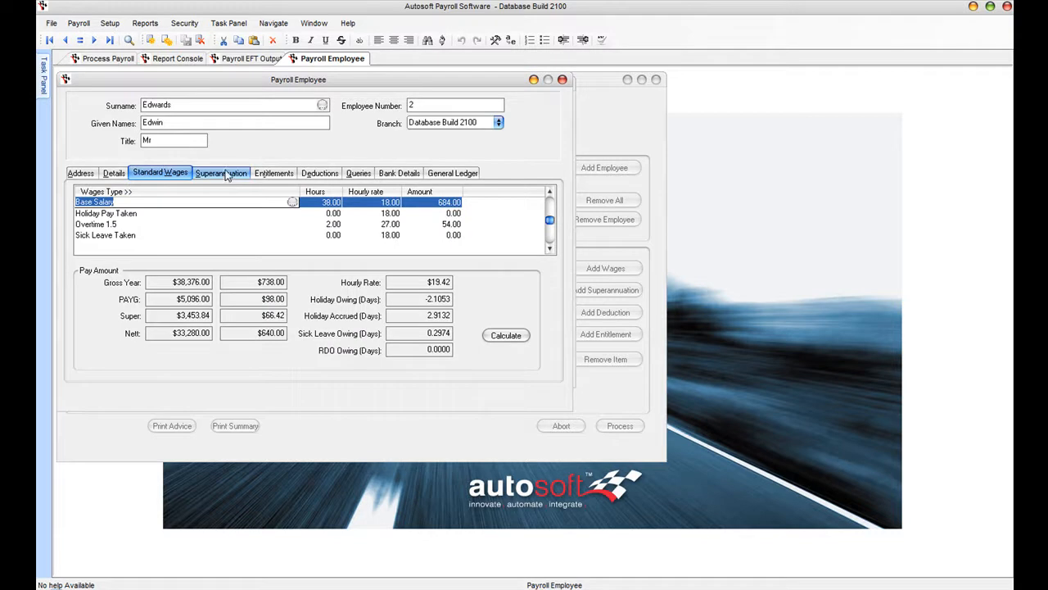
click(229, 175)
click(271, 175)
click(327, 174)
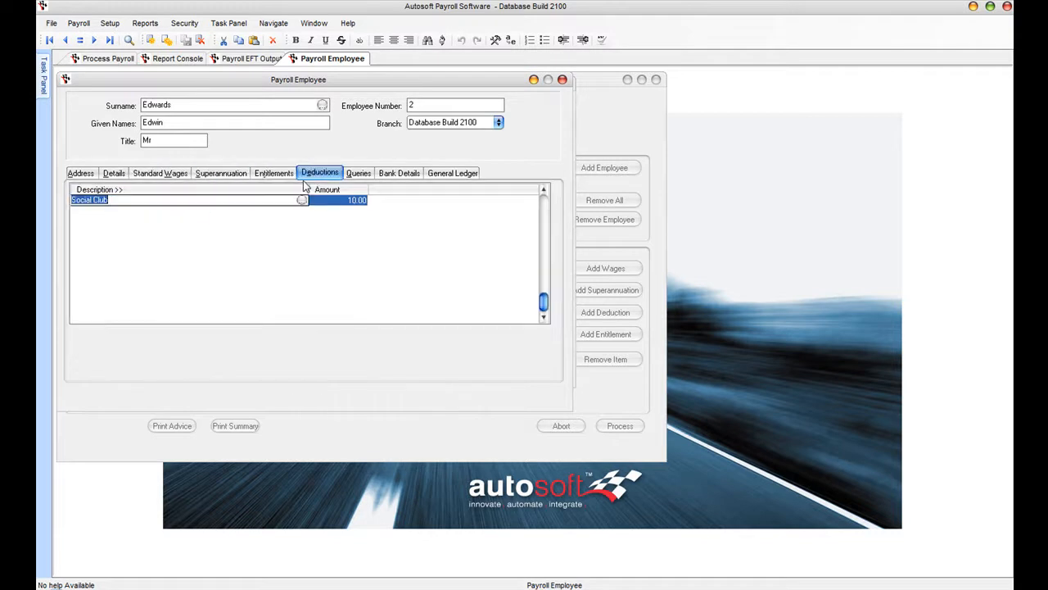
click(65, 175)
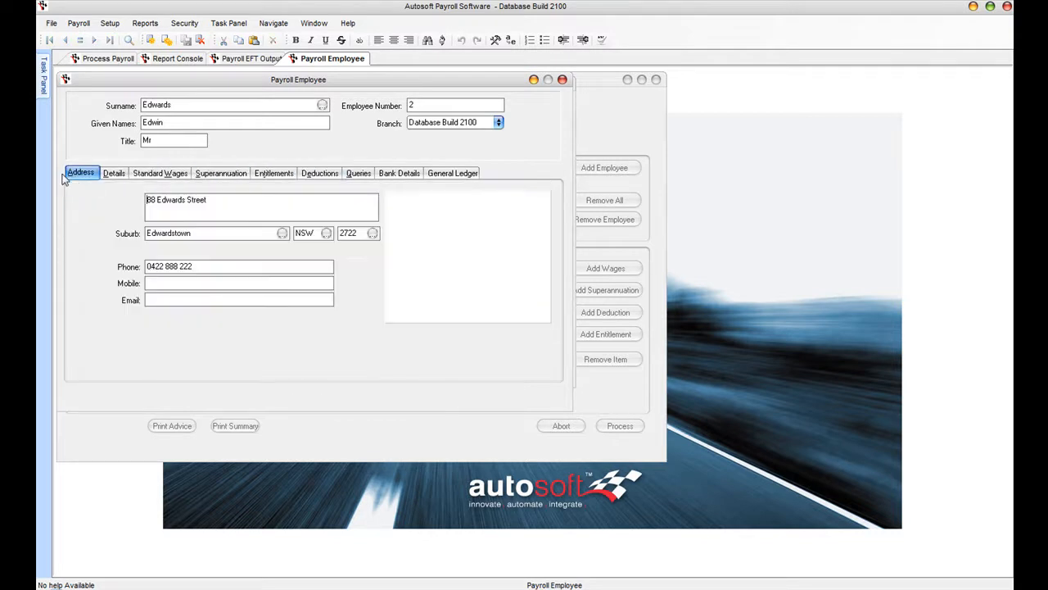
click(114, 173)
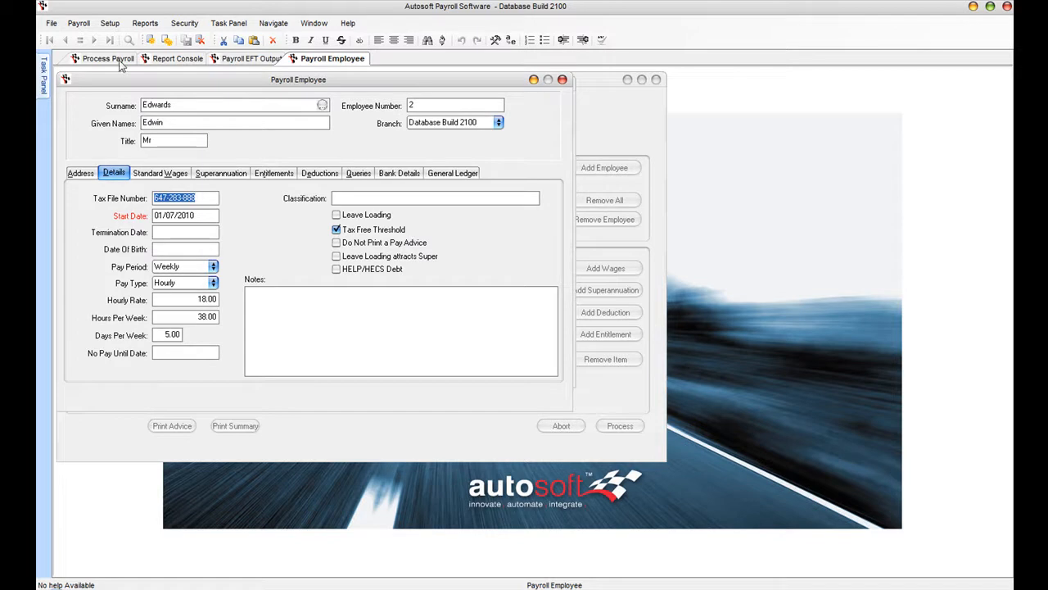
click(78, 23)
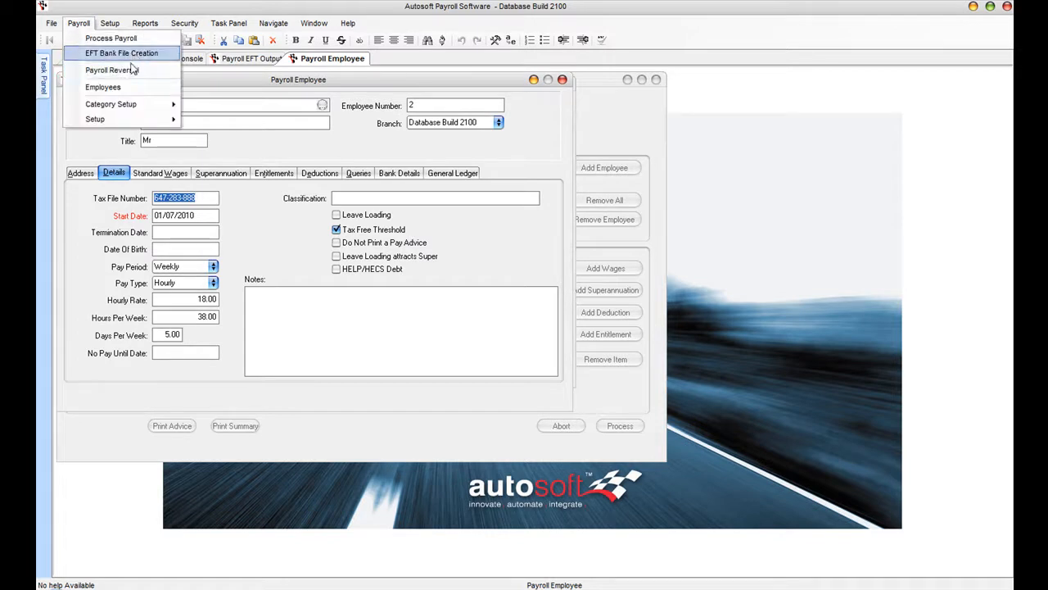
- Open Payroll Reversal, then Wages Type Setup with the existing wage types listed
click(155, 72)
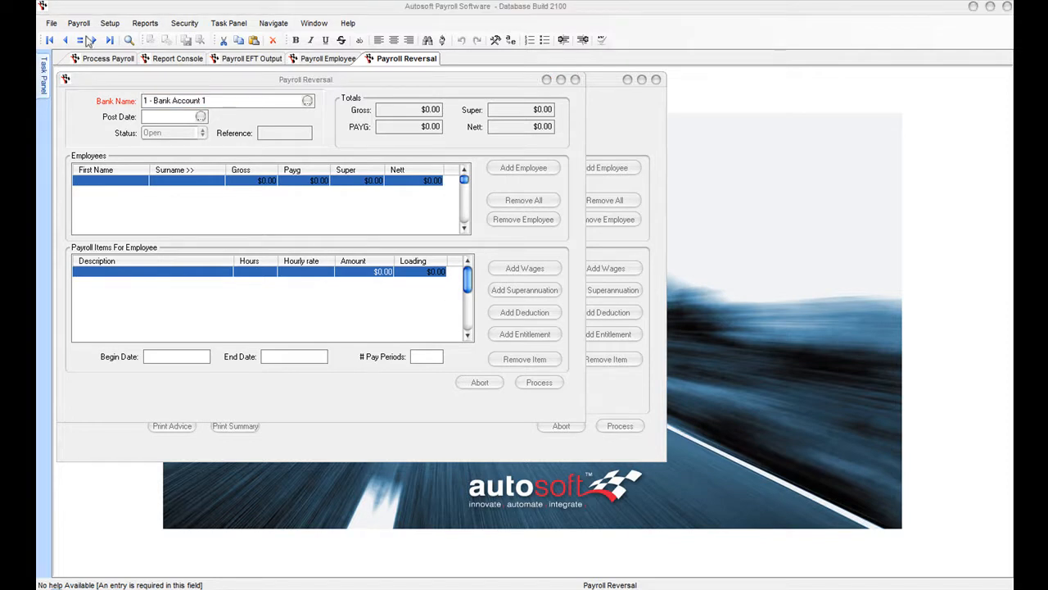
click(78, 23)
mouse_move(120, 108)
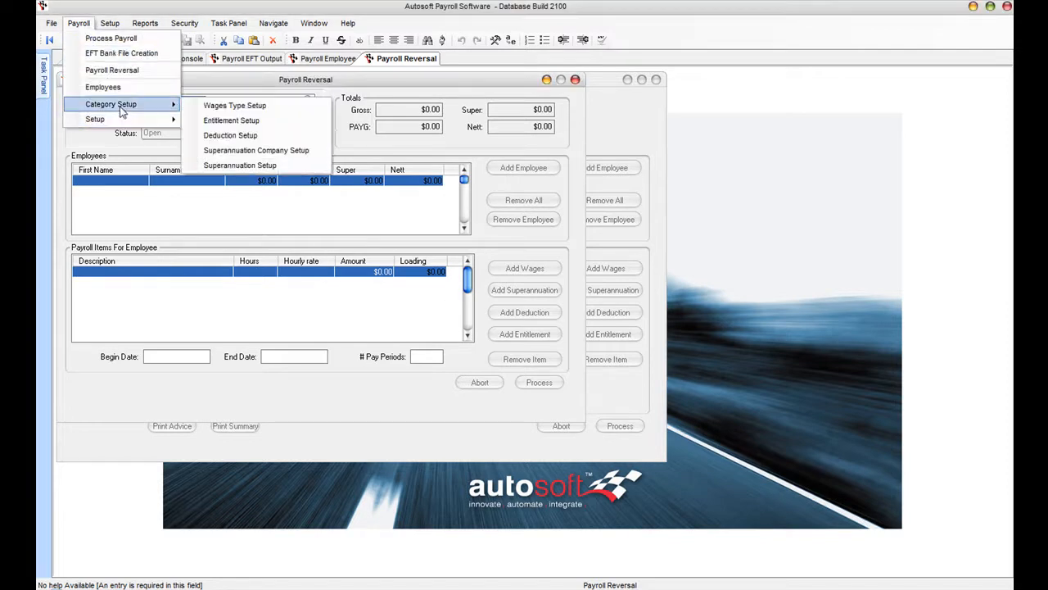
click(217, 106)
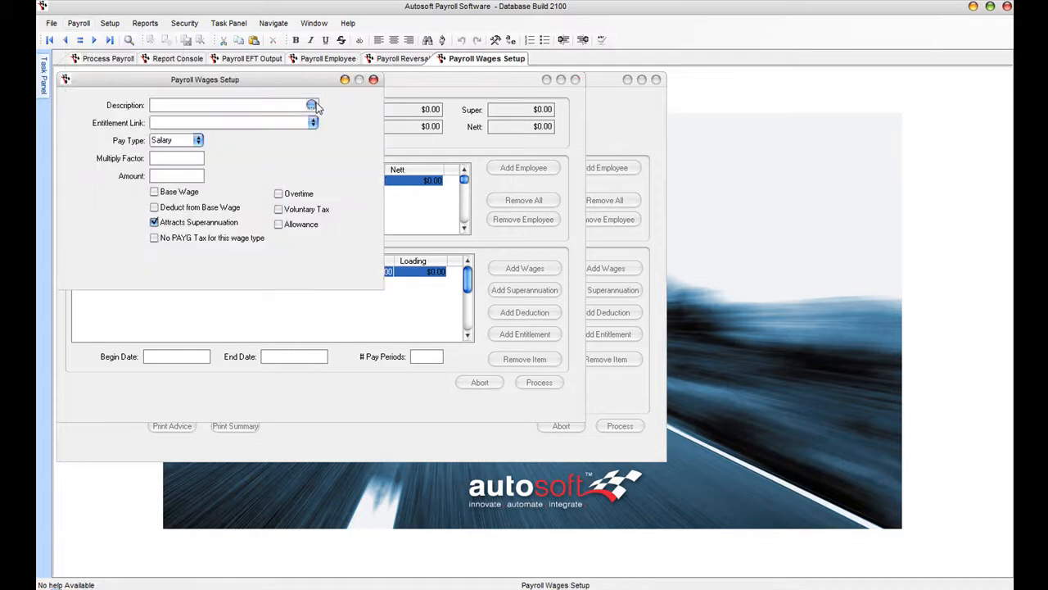
click(312, 106)
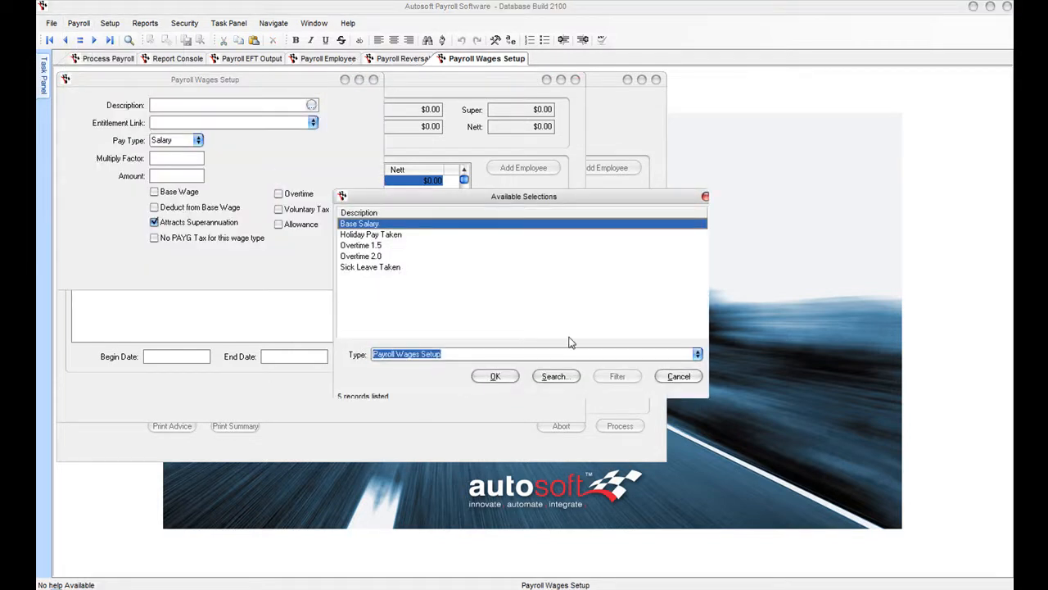